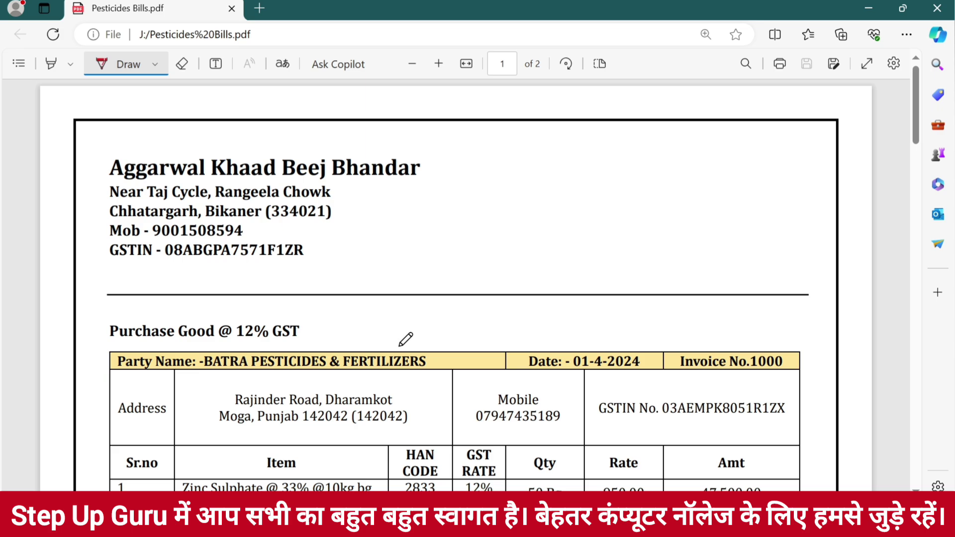
# - Underline the Barley, Gram, Ground Nut and Wheat items and the word Exempt in the Purchase Good Exempt bill
pyautogui.scroll(-10, 401, 343)
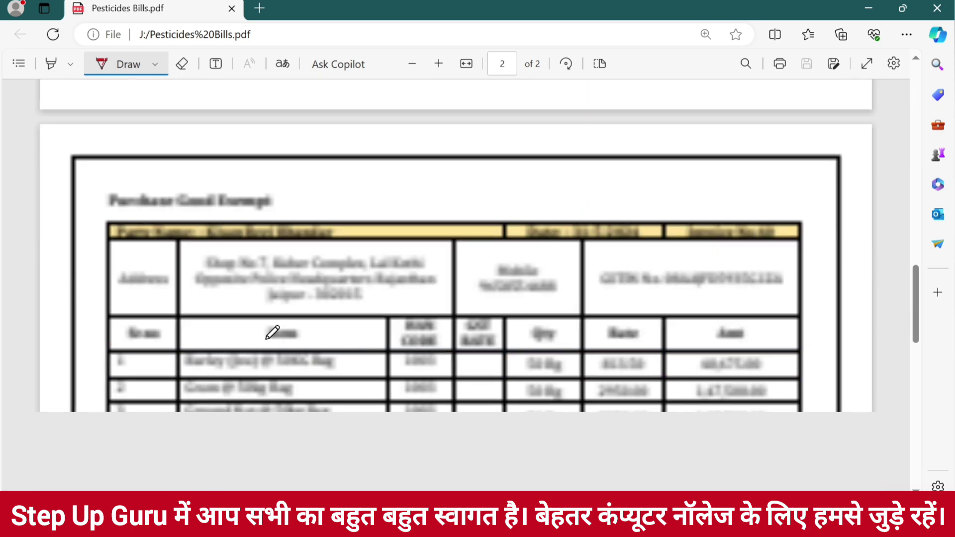
pyautogui.moveTo(197, 368); pyautogui.dragTo(261, 368)
pyautogui.scroll(-2, 252, 356)
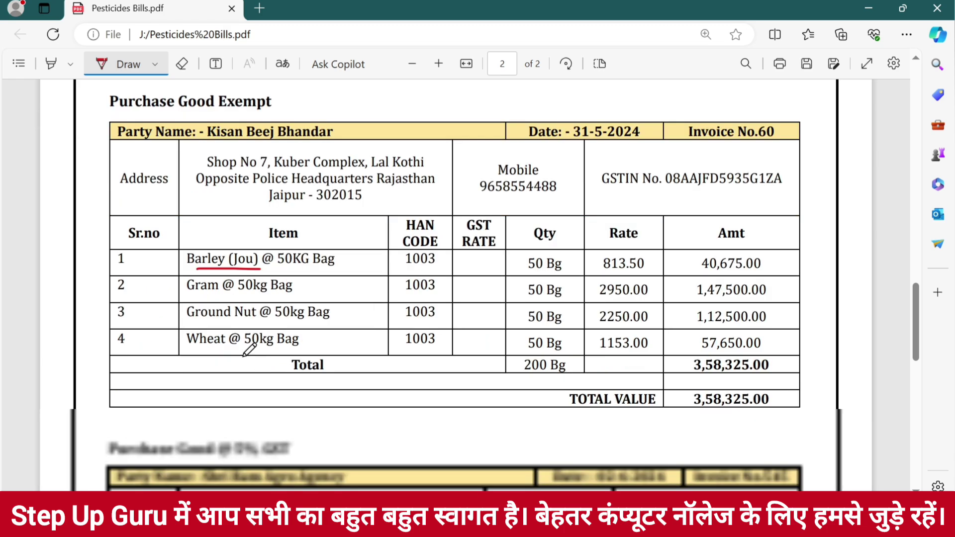
pyautogui.moveTo(188, 266); pyautogui.dragTo(244, 289)
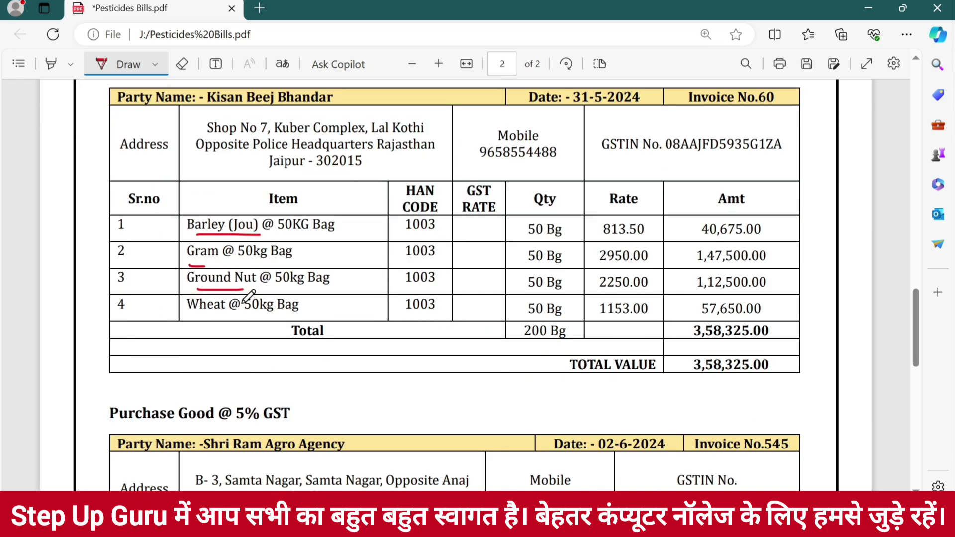
pyautogui.moveTo(180, 323); pyautogui.dragTo(199, 322)
pyautogui.scroll(1, 336, 115)
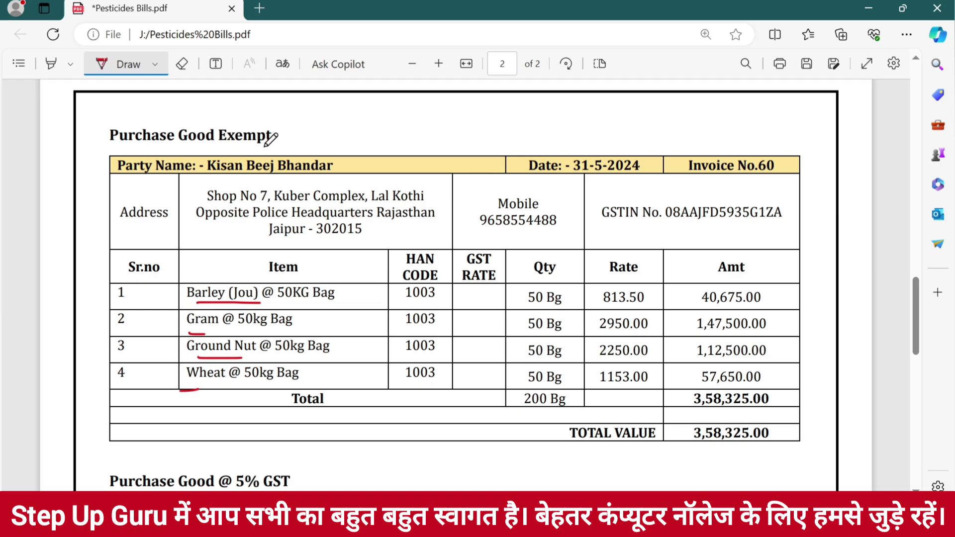
pyautogui.moveTo(265, 146); pyautogui.dragTo(265, 146)
pyautogui.scroll(1, 353, 345)
# - Underline the Buprofezin 25% SC @ 500ml item and the first item's GST rate in the 18% GST purchase bill
pyautogui.scroll(20, 353, 345)
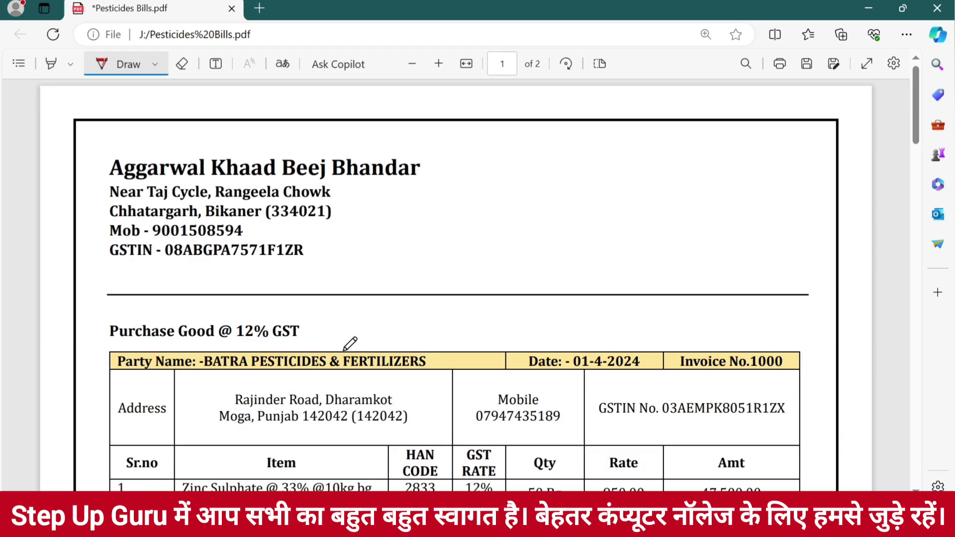
pyautogui.scroll(-2, 244, 298)
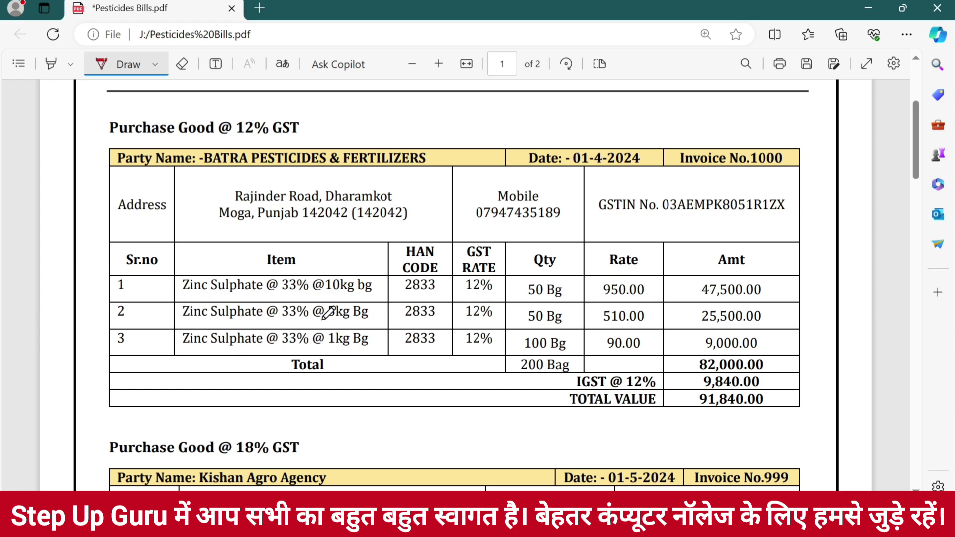
pyautogui.scroll(-6, 304, 313)
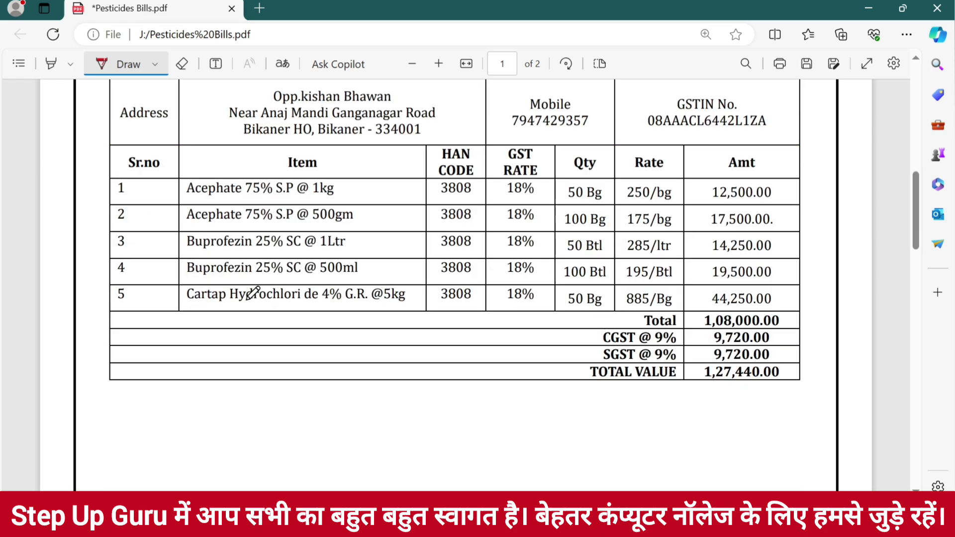
pyautogui.moveTo(184, 279); pyautogui.dragTo(295, 274)
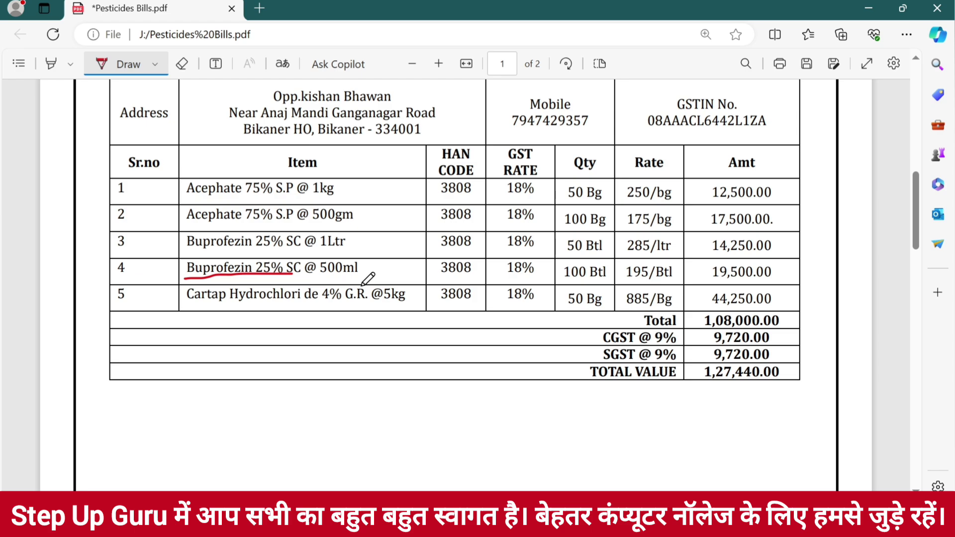
pyautogui.scroll(3, 434, 317)
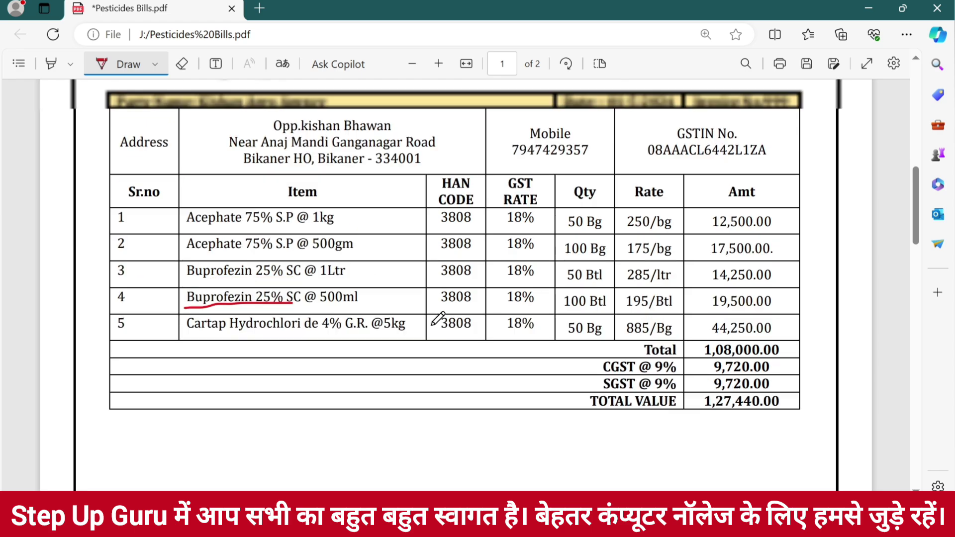
pyautogui.scroll(-1, 438, 318)
pyautogui.moveTo(504, 266); pyautogui.dragTo(538, 265)
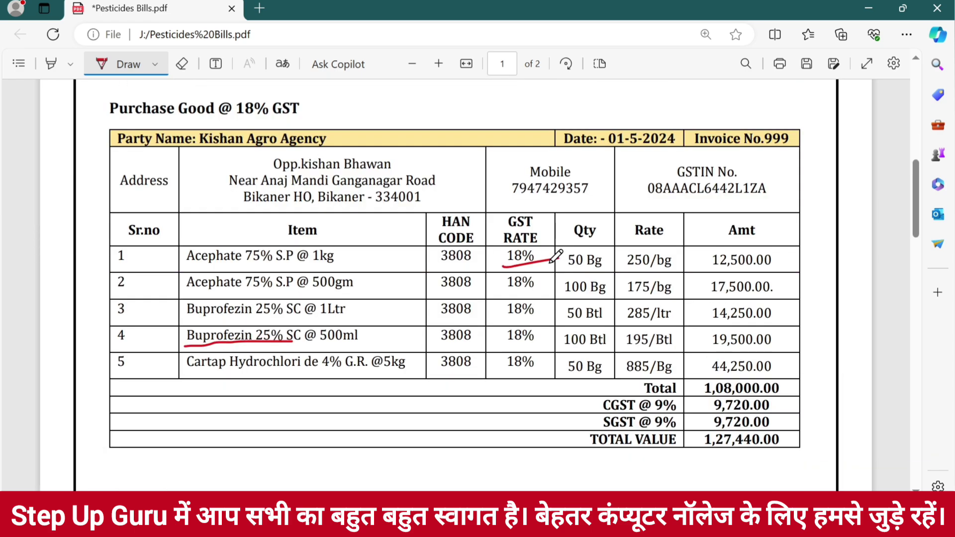
# - Underline the first Zinc Sulphate item's GST rate in the 12% GST purchase bill
pyautogui.scroll(-8, 478, 279)
pyautogui.scroll(-3, 428, 318)
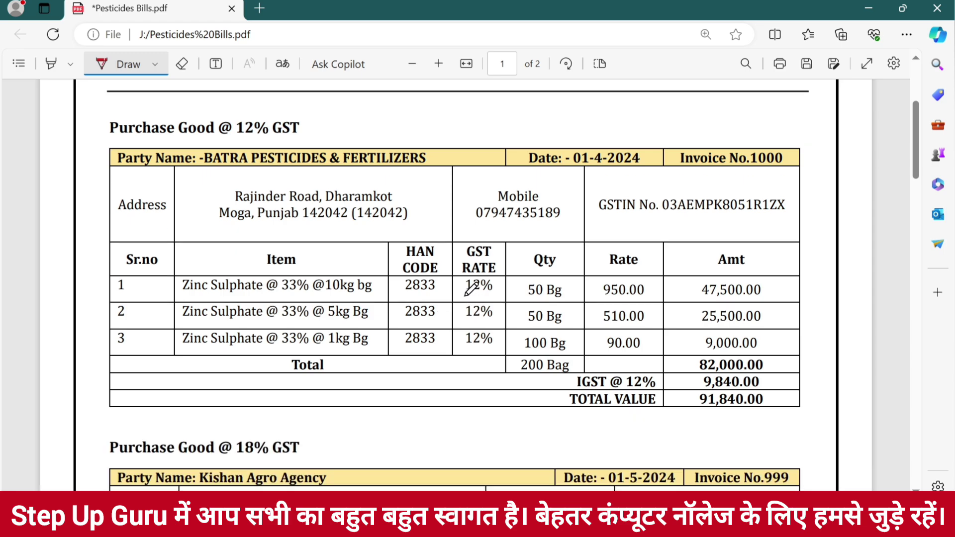
pyautogui.moveTo(466, 296); pyautogui.dragTo(485, 293)
# - Mark the first item's GST rate and underline the IFFCO DAP, IFFCO UREA and KRIBHCO UREA items in the 5% GST bill
pyautogui.scroll(-10, 328, 313)
pyautogui.scroll(-8, 330, 309)
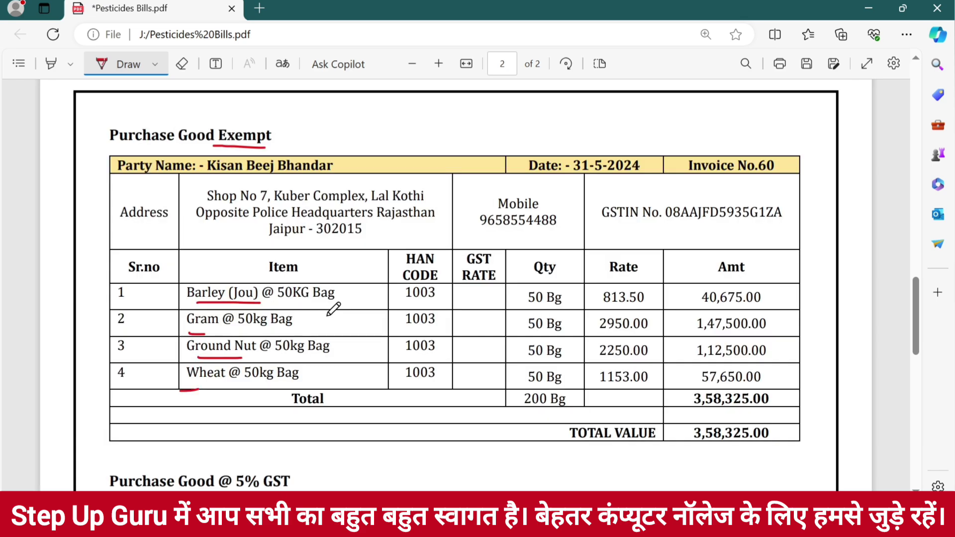
pyautogui.scroll(-7, 335, 307)
pyautogui.moveTo(492, 297); pyautogui.dragTo(510, 296)
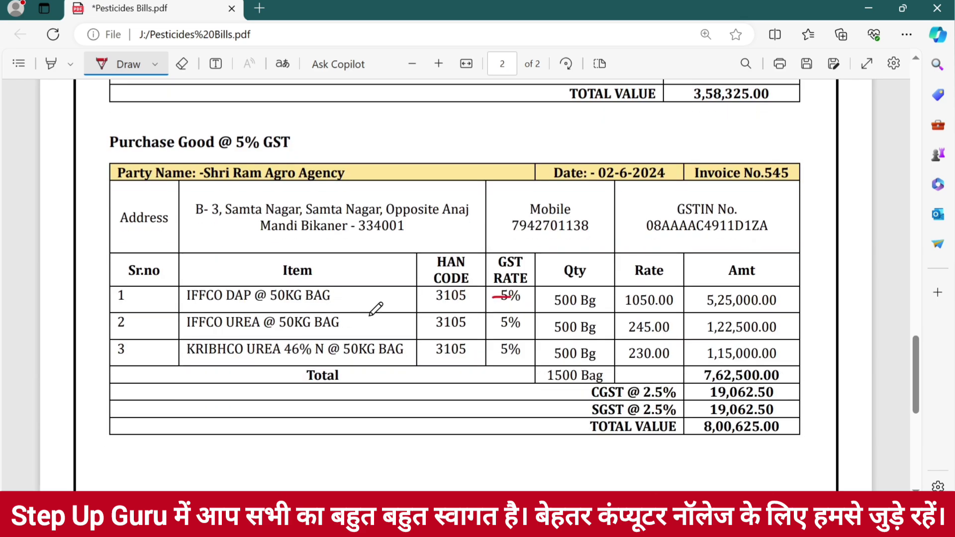
pyautogui.moveTo(200, 309)
pyautogui.mouseDown()
pyautogui.moveTo(243, 310)
pyautogui.moveTo(266, 335)
pyautogui.mouseUp()
pyautogui.moveTo(187, 364); pyautogui.dragTo(257, 363)
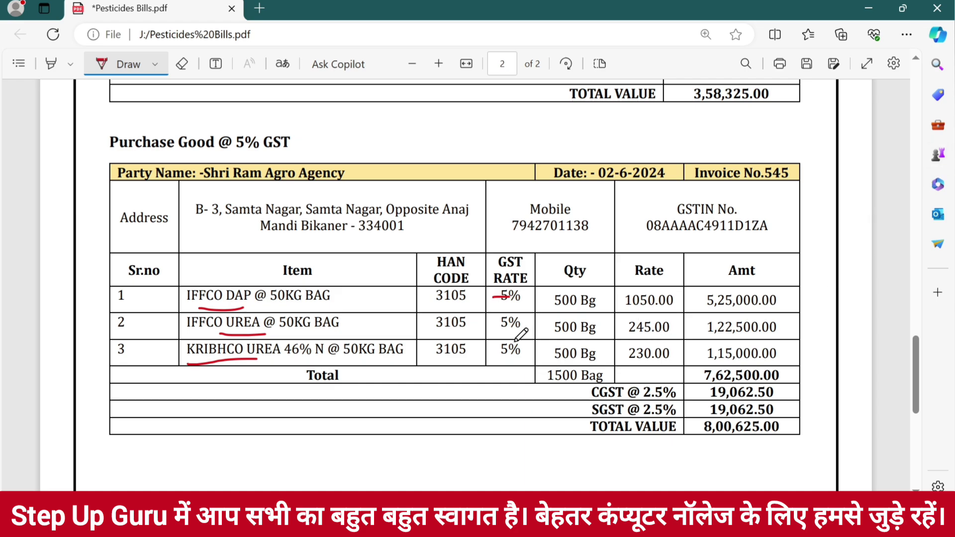
# - Underline the supplier's mobile number in the 12% GST purchase bill
pyautogui.scroll(15, 467, 357)
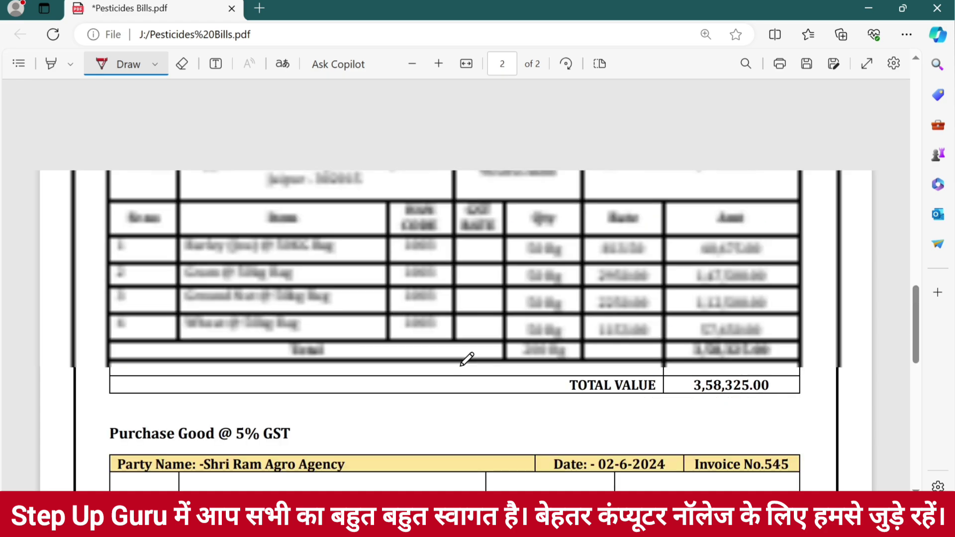
pyautogui.scroll(8, 466, 358)
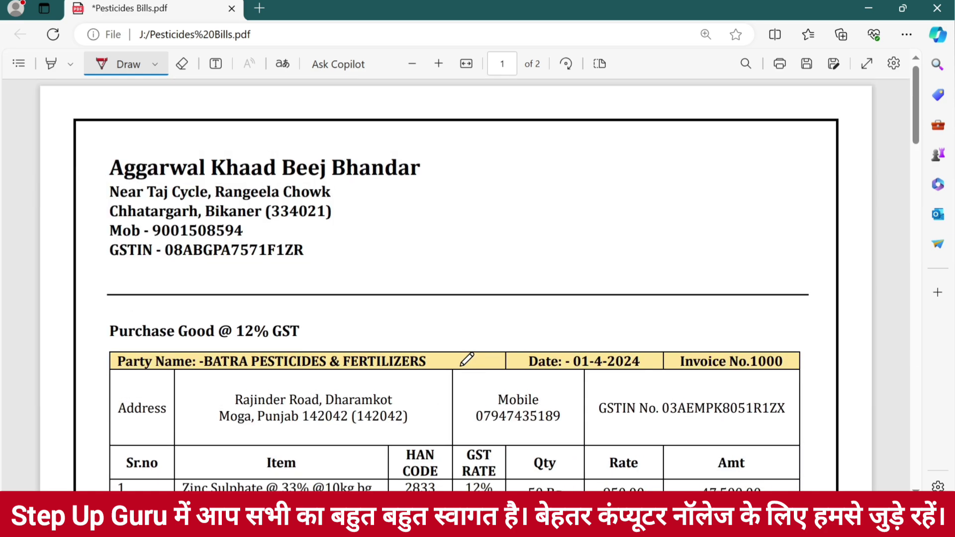
pyautogui.scroll(-2, 466, 358)
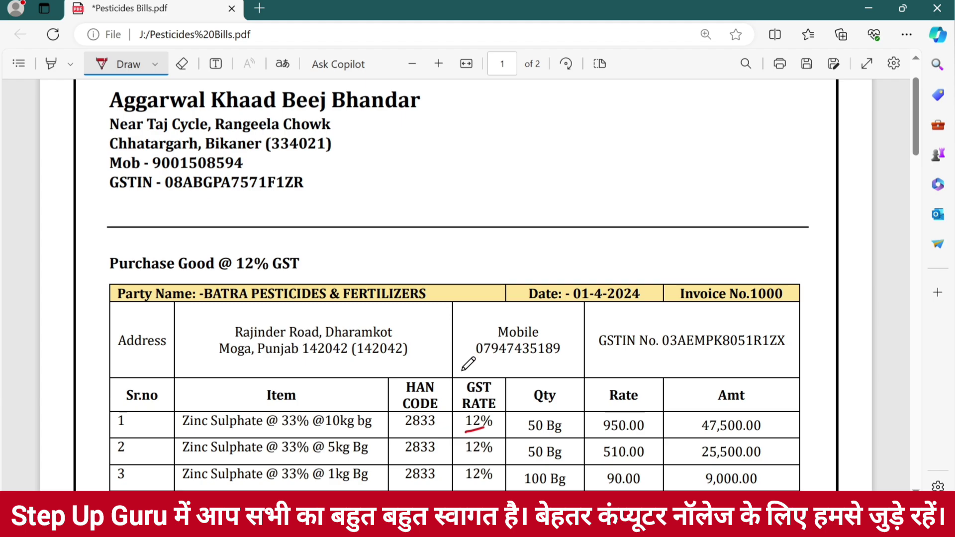
pyautogui.moveTo(473, 362); pyautogui.dragTo(548, 359)
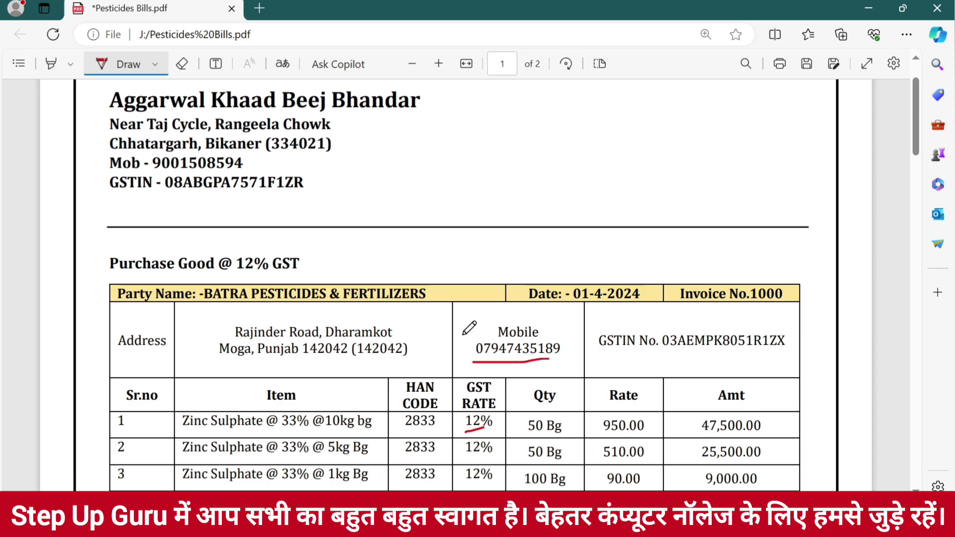
# - Review the items, GST rates and totals of the 12% and 18% GST purchase bills
pyautogui.scroll(-3, 469, 330)
pyautogui.scroll(-3, 293, 332)
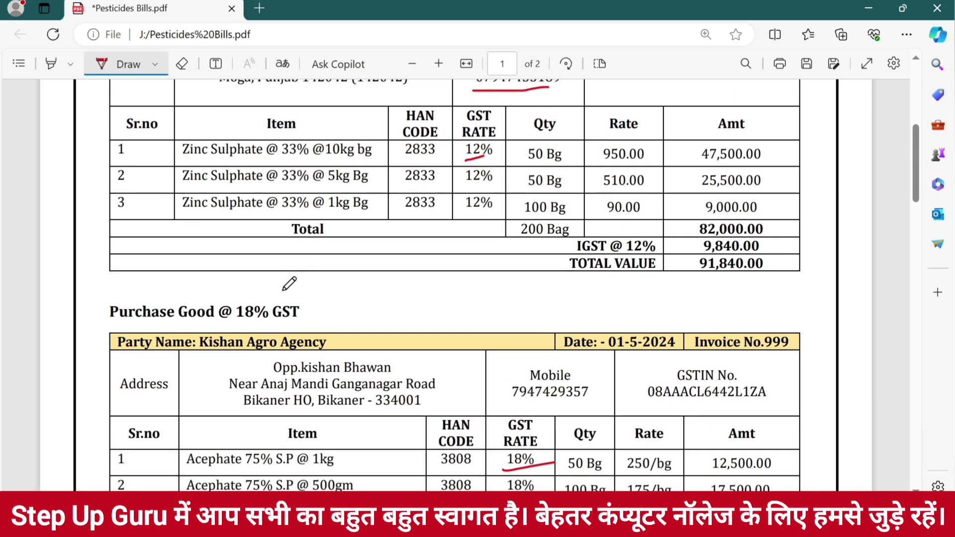
pyautogui.scroll(2, 288, 285)
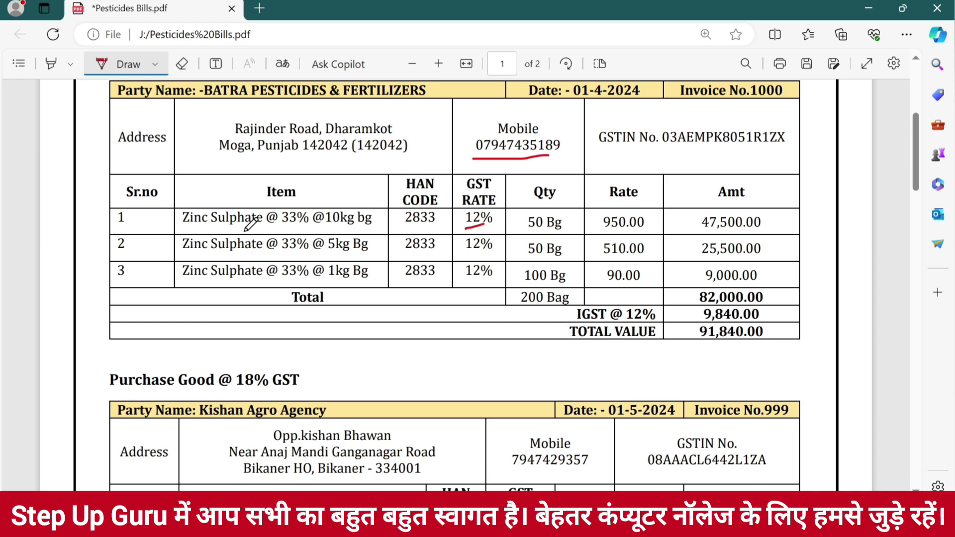
pyautogui.scroll(2, 251, 224)
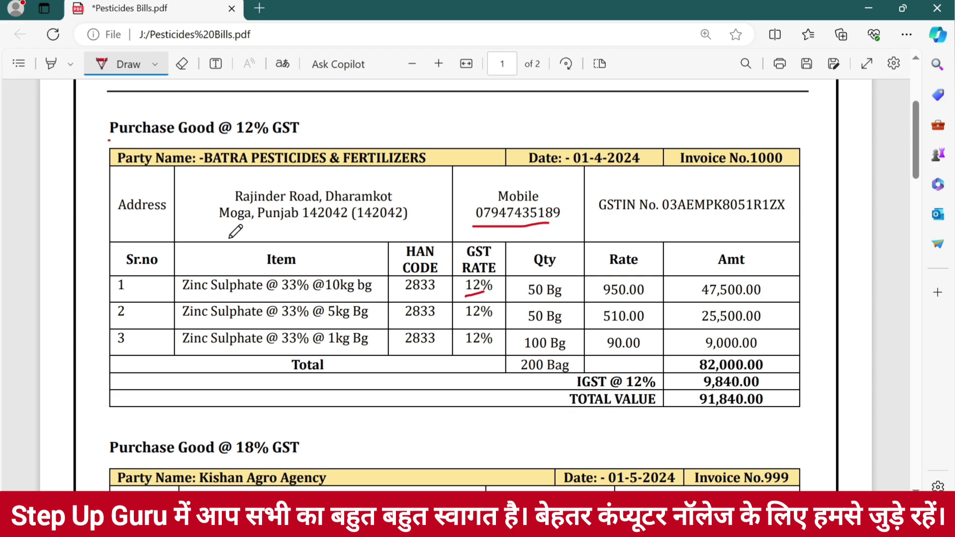
pyautogui.scroll(-5, 223, 256)
pyautogui.scroll(-8, 251, 266)
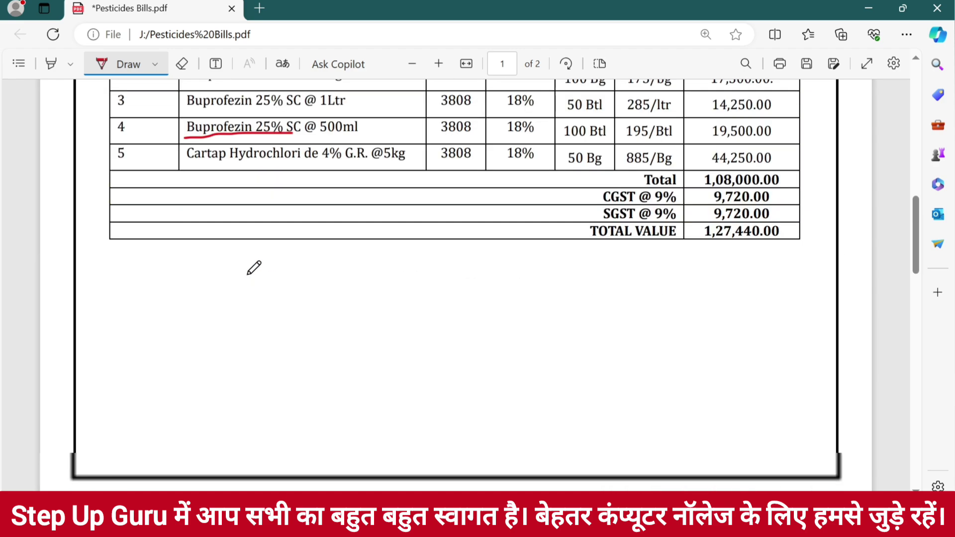
pyautogui.scroll(-11, 230, 338)
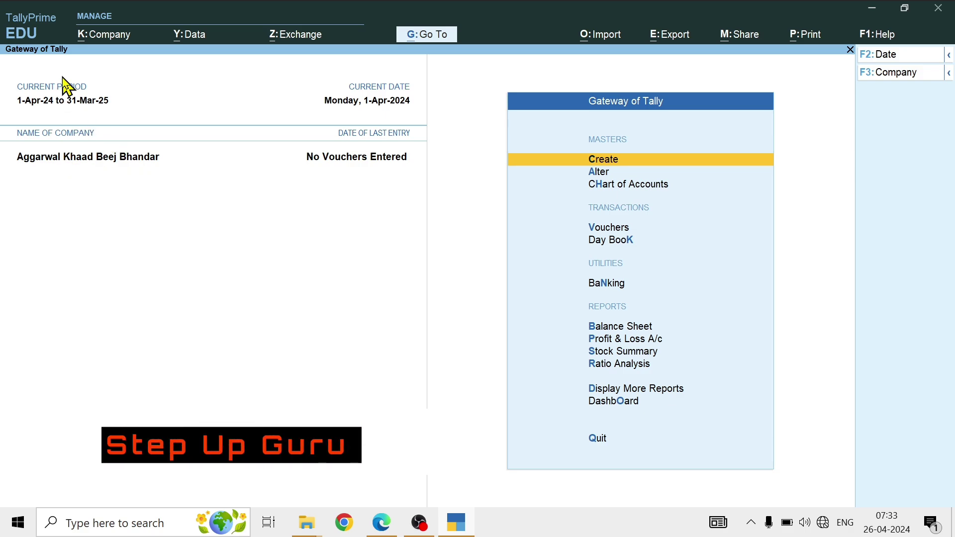
# - Switch to the Pesticides Bills PDF, select the 12% rate in the first bill's heading and review that bill
pyautogui.hotkey('alt', 'Tab')
pyautogui.scroll(-2, 313, 273)
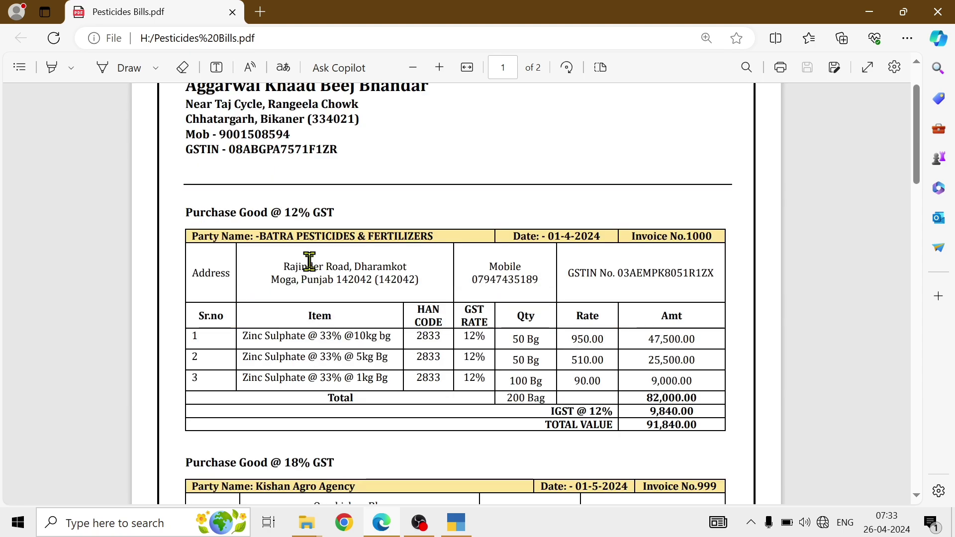
pyautogui.moveTo(287, 213); pyautogui.dragTo(310, 214)
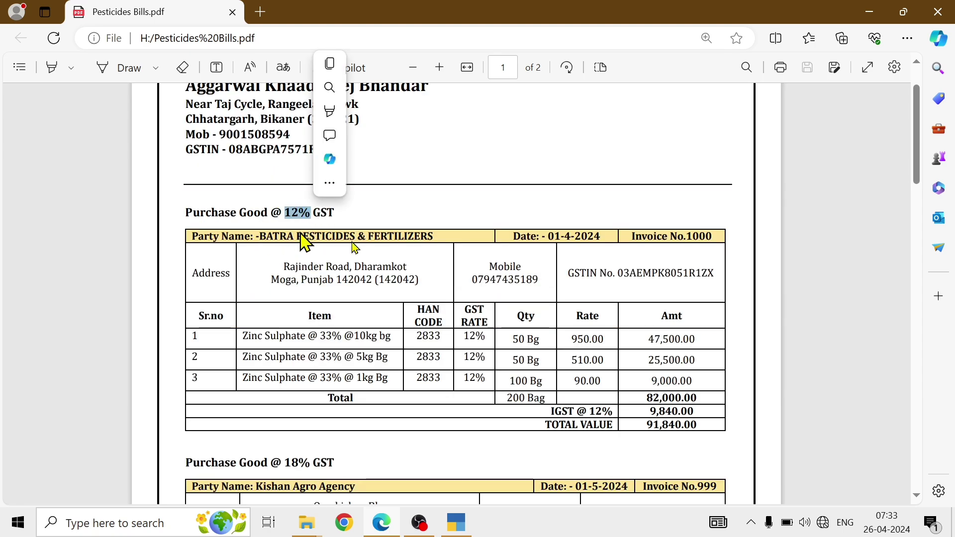
pyautogui.scroll(-2, 366, 248)
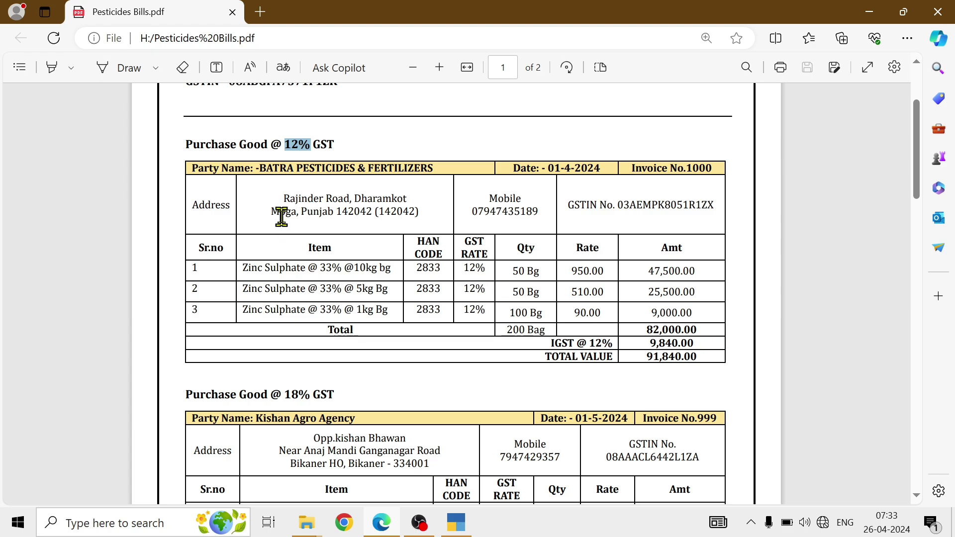
# - Switch to TallyPrime and start a purchase voucher with supplier invoice number 1000 dated 1-Apr-24
pyautogui.hotkey('alt', 'Tab')
pyautogui.press('v')
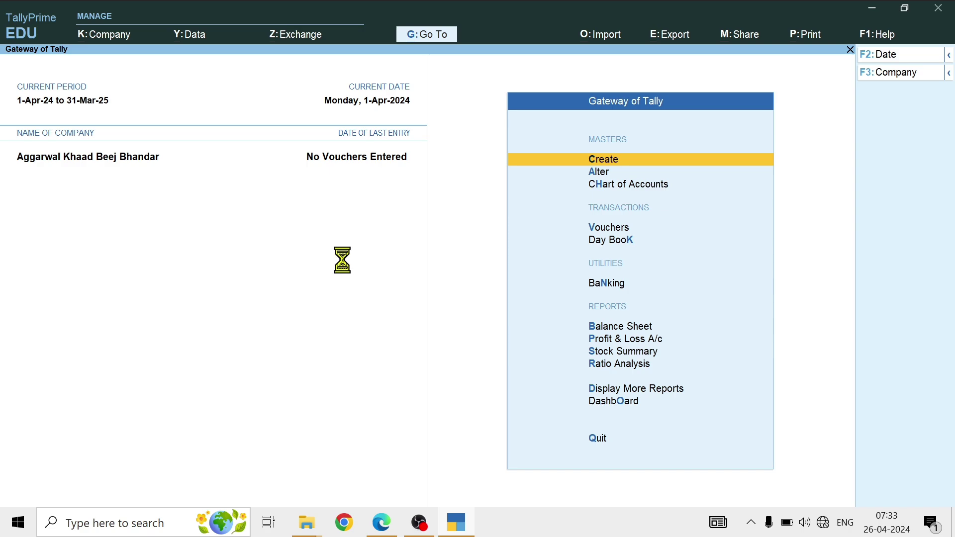
pyautogui.press('F9')
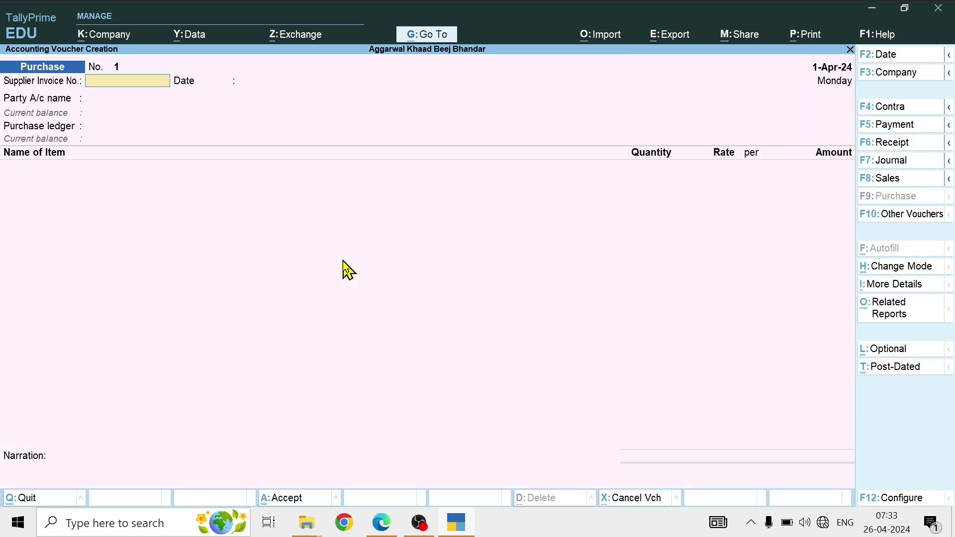
pyautogui.write('1000')
pyautogui.press('Return')
pyautogui.press('Return')
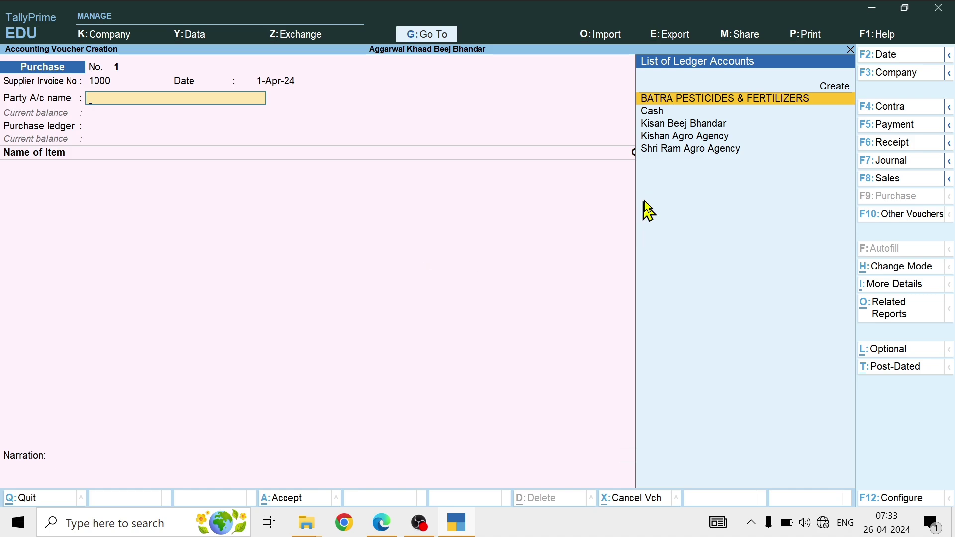
# - Choose BATRA PESTICIDES & FERTILIZERS as the party account, checking its ledger details, and accept the receipt and party details
pyautogui.press('Return')
pyautogui.press('Escape')
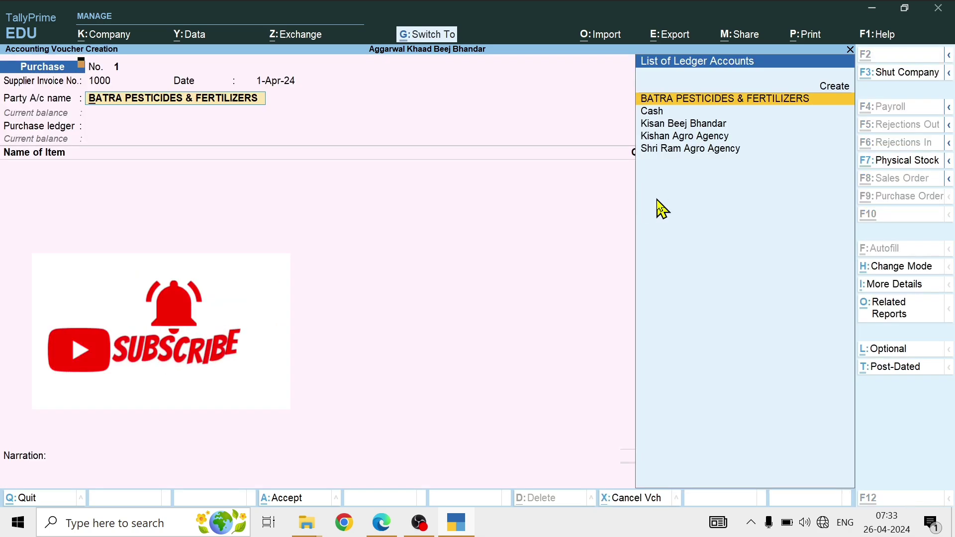
pyautogui.hotkey('ctrl', 'Return')
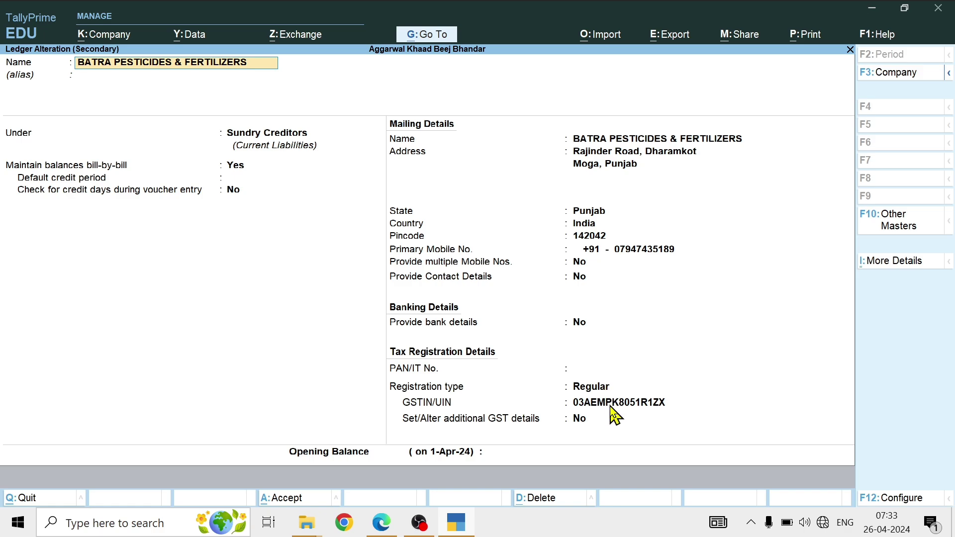
pyautogui.press('Escape')
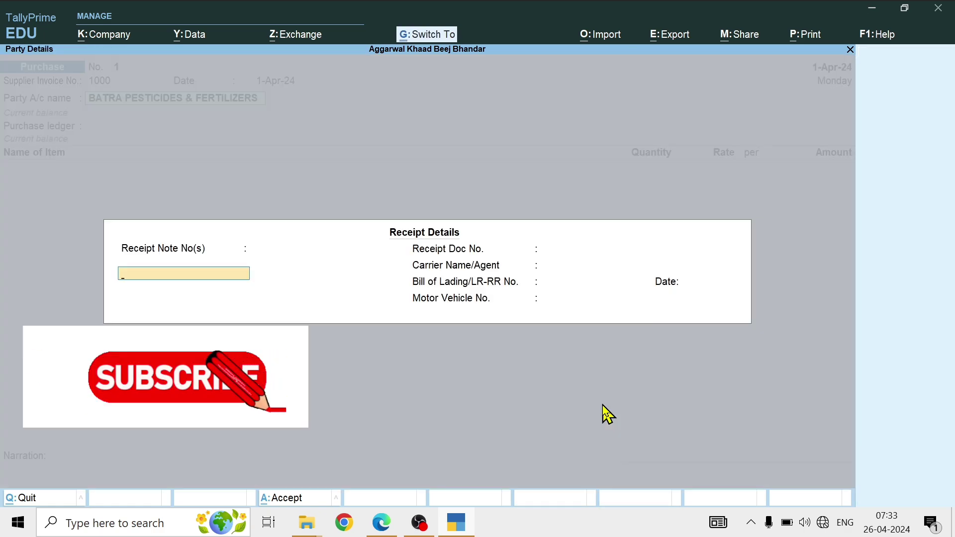
pyautogui.hotkey('ctrl', 'a')
pyautogui.hotkey('ctrl', 'a')
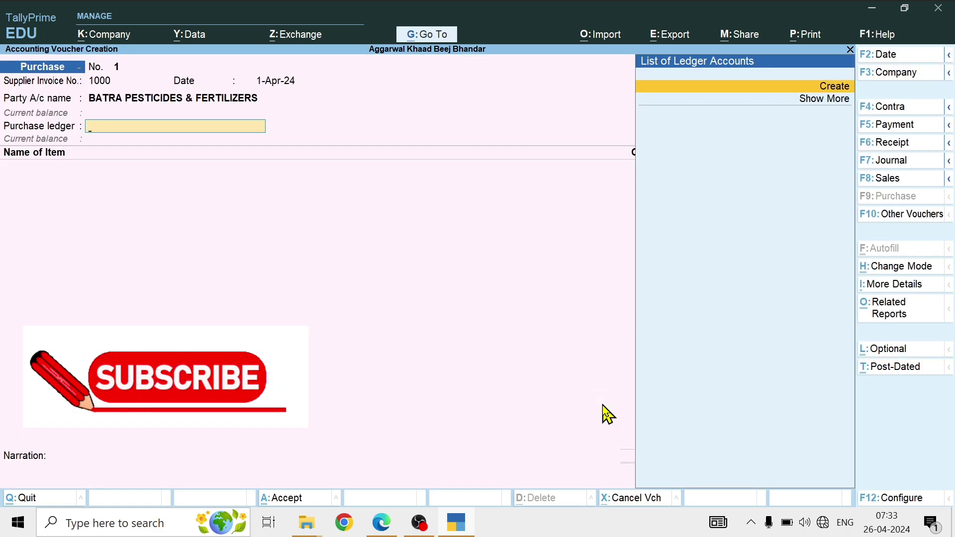
# - Create a purchase ledger named PURCHASE A/C under Purchase Accounts, keeping the remaining ledger details at their defaults
pyautogui.hotkey('alt', 'c')
pyautogui.write('PURCHSA')
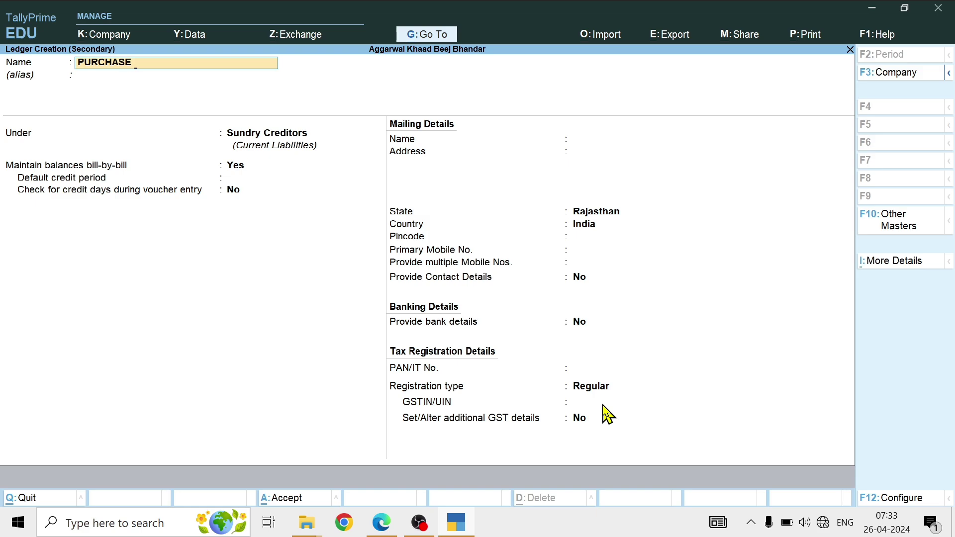
pyautogui.write('E A/C')
pyautogui.press('Return')
pyautogui.press('Return')
pyautogui.write('PUR')
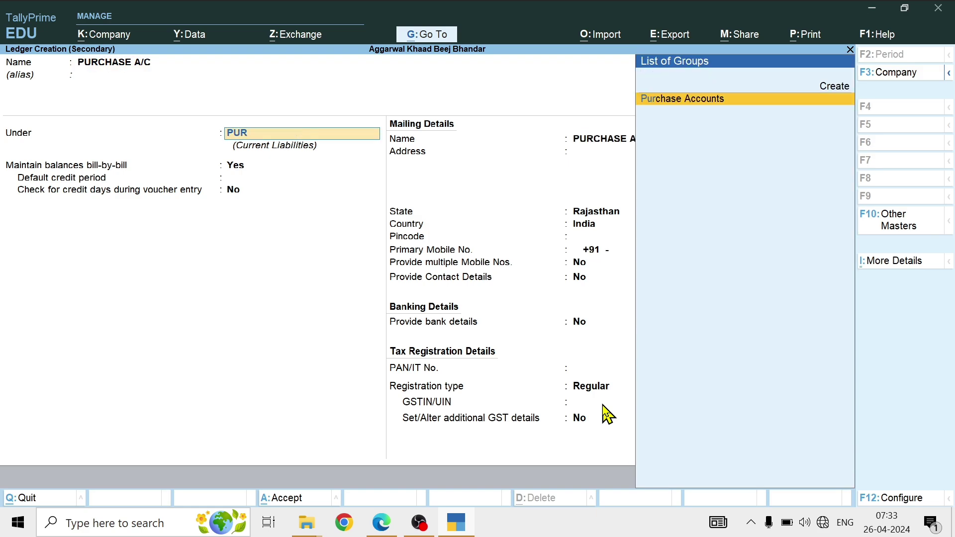
pyautogui.press('Return')
pyautogui.press('Return')
pyautogui.press('Return')
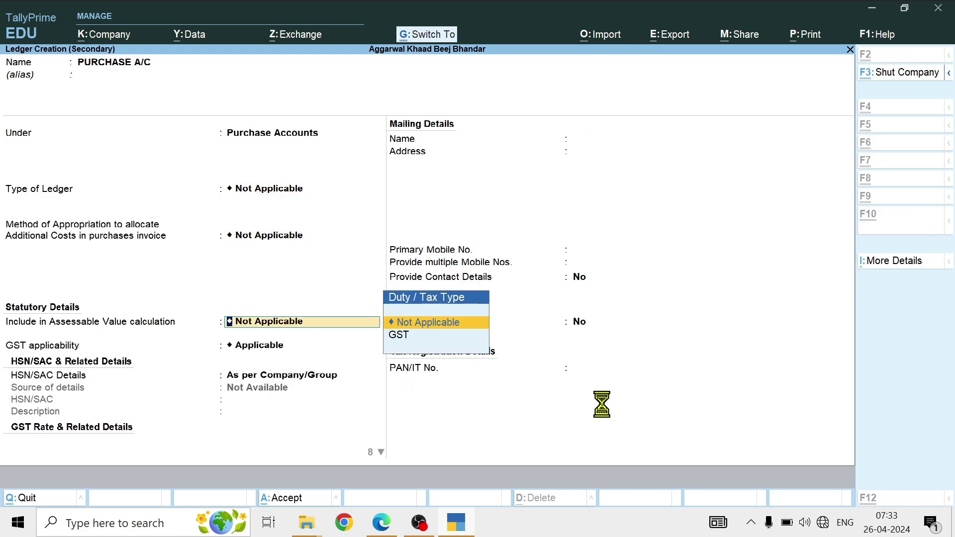
pyautogui.hotkey('ctrl', 'a')
pyautogui.press('BackSpace')
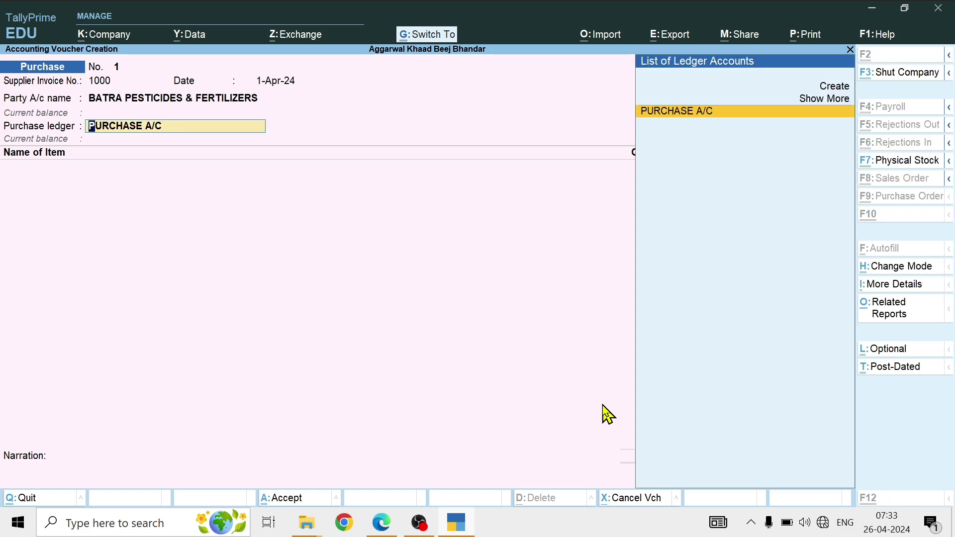
pyautogui.hotkey('ctrl', 'Return')
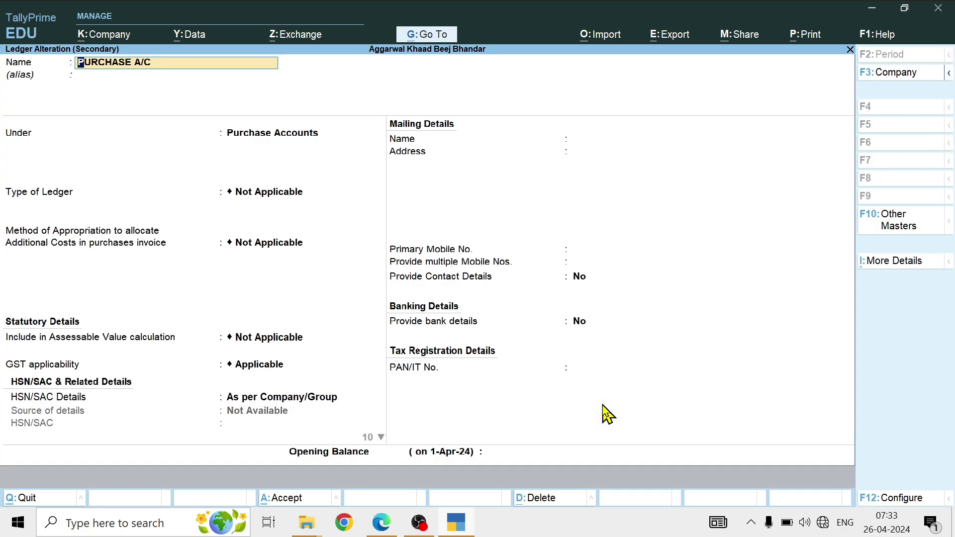
pyautogui.press('Escape')
pyautogui.press('Escape')
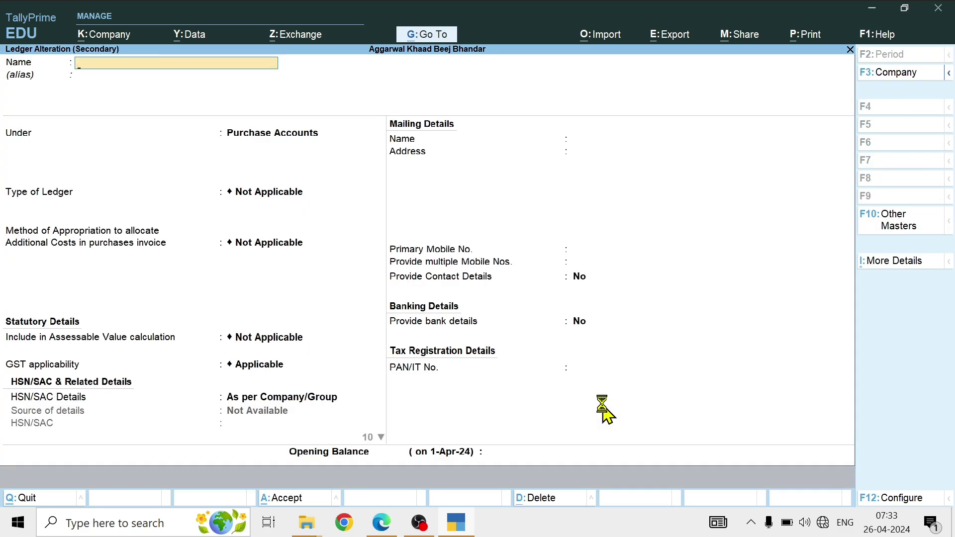
pyautogui.hotkey('ctrl', 'q')
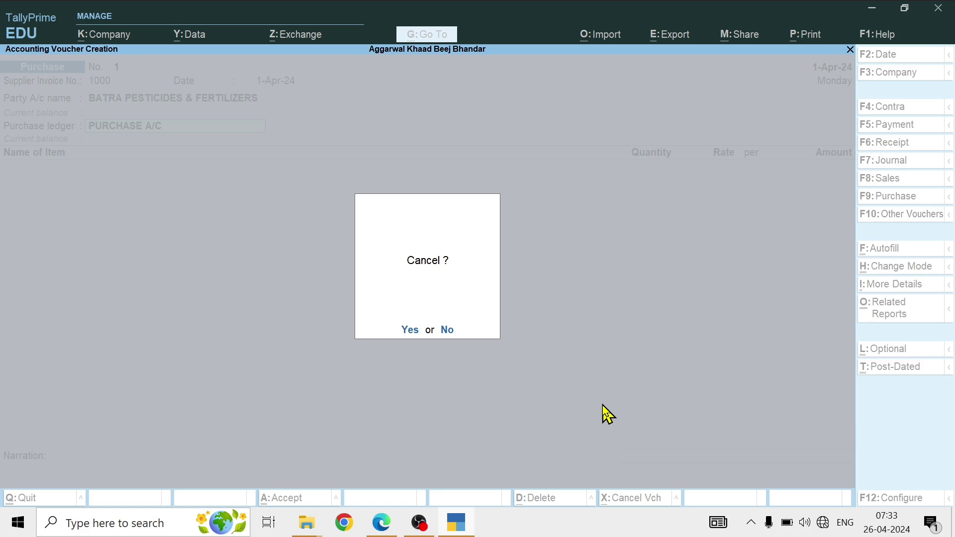
pyautogui.press('n')
# - Create a ledger named PURCHASE @ 12% under Purchase Accounts and use it as the voucher's purchase ledger
pyautogui.hotkey('alt', 'c')
pyautogui.write('P')
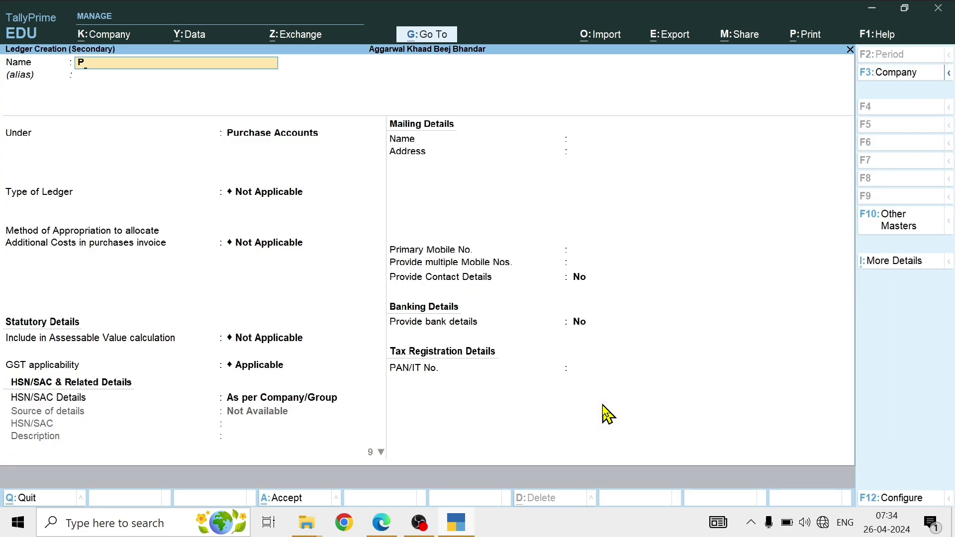
pyautogui.write('IRURCHASE @')
pyautogui.press('Return')
pyautogui.press('Return')
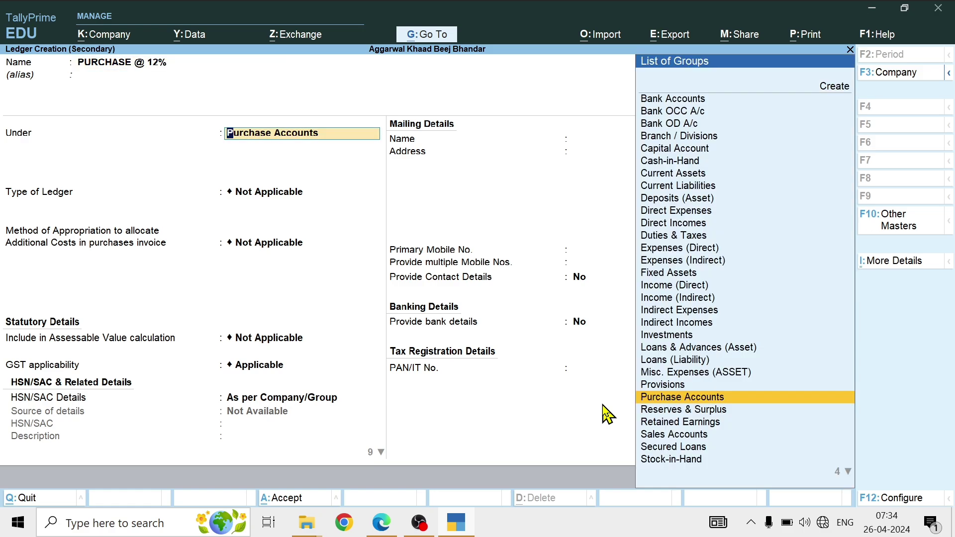
pyautogui.press('Return')
pyautogui.hotkey('ctrl', 'a')
pyautogui.press('Return')
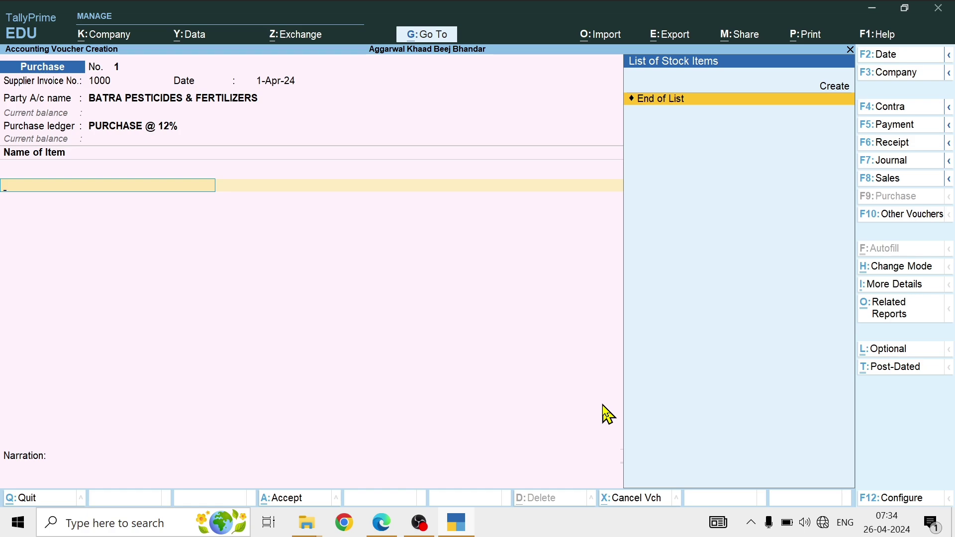
pyautogui.hotkey('alt', 'c')
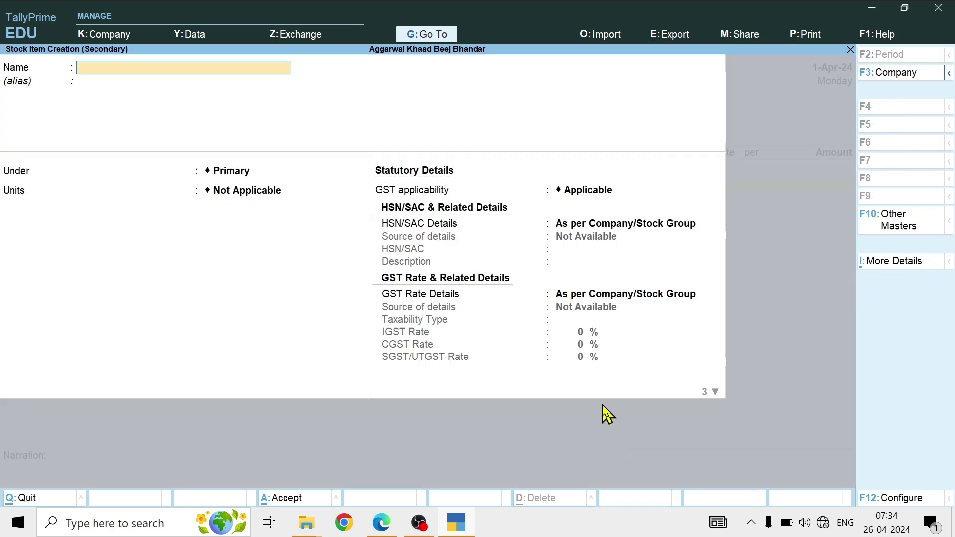
pyautogui.hotkey('alt', 'Tab')
pyautogui.hotkey('ctrl', '+')
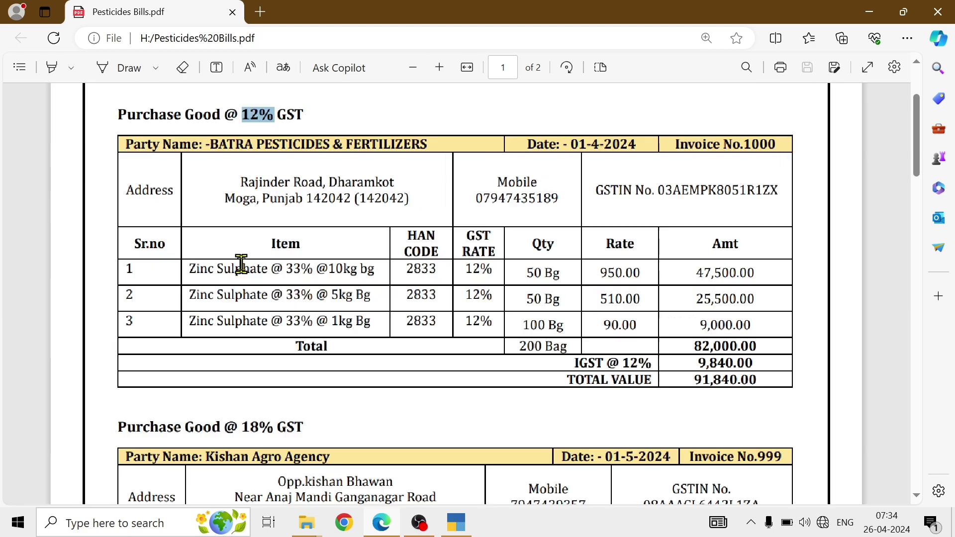
pyautogui.moveTo(185, 271); pyautogui.dragTo(373, 273)
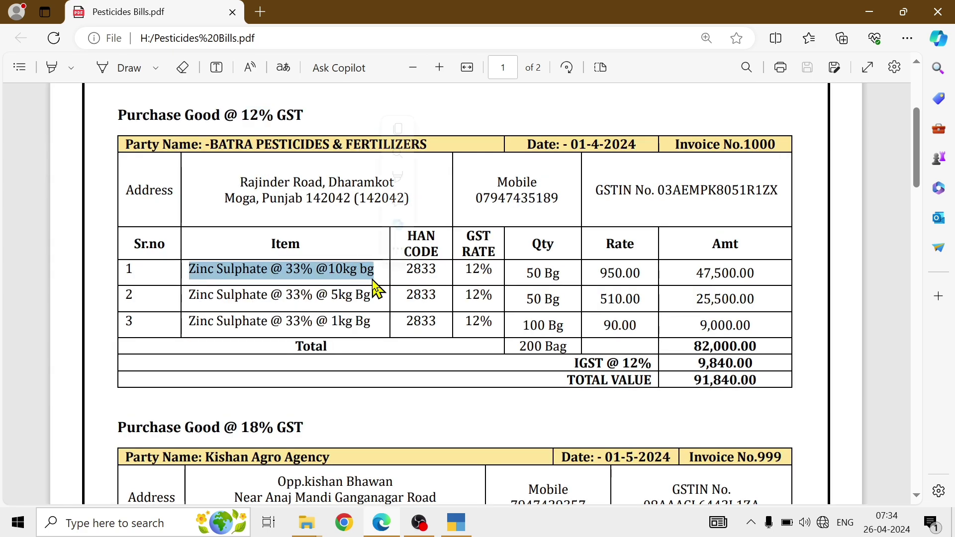
pyautogui.hotkey('ctrl', 'c')
pyautogui.hotkey('alt', 'Tab')
pyautogui.hotkey('ctrl', 'v')
pyautogui.press('Return')
pyautogui.press('Return')
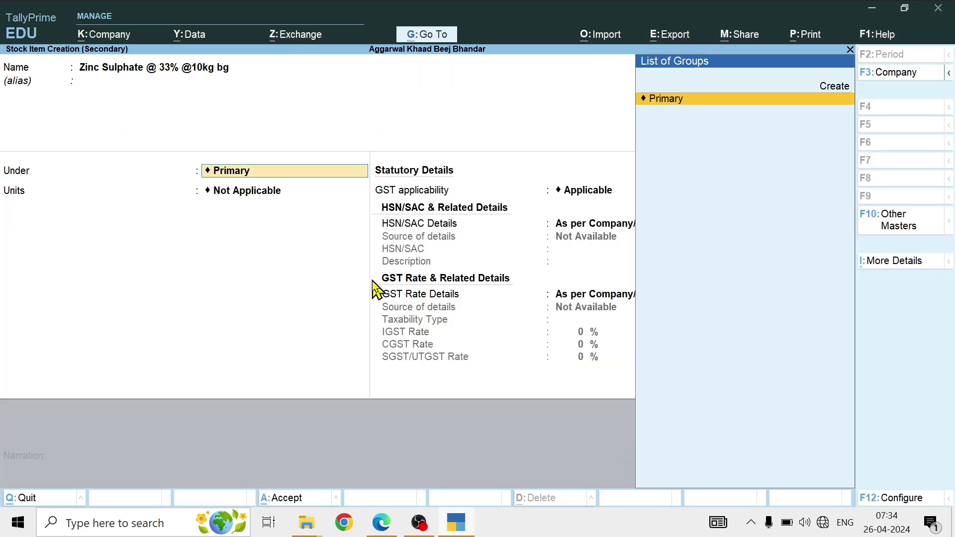
# - Start a new stock group for the item and name it PESTICIDES, copying the word from the bill's party name
pyautogui.press('Up')
pyautogui.press('Return')
pyautogui.hotkey('alt', 'Tab')
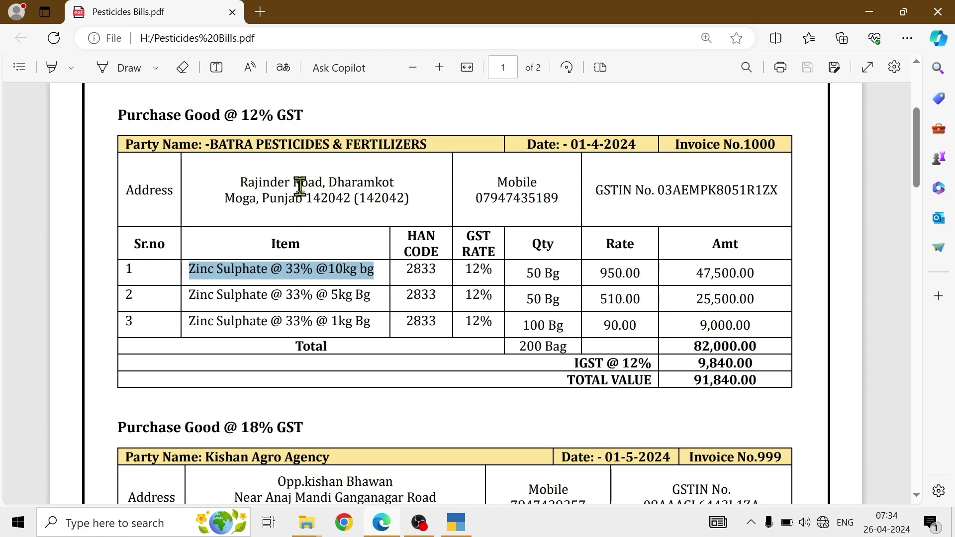
pyautogui.moveTo(258, 139); pyautogui.dragTo(331, 153)
pyautogui.hotkey('ctrl', 'c')
pyautogui.hotkey('alt', 'Tab')
pyautogui.hotkey('ctrl', 'v')
pyautogui.press('Return')
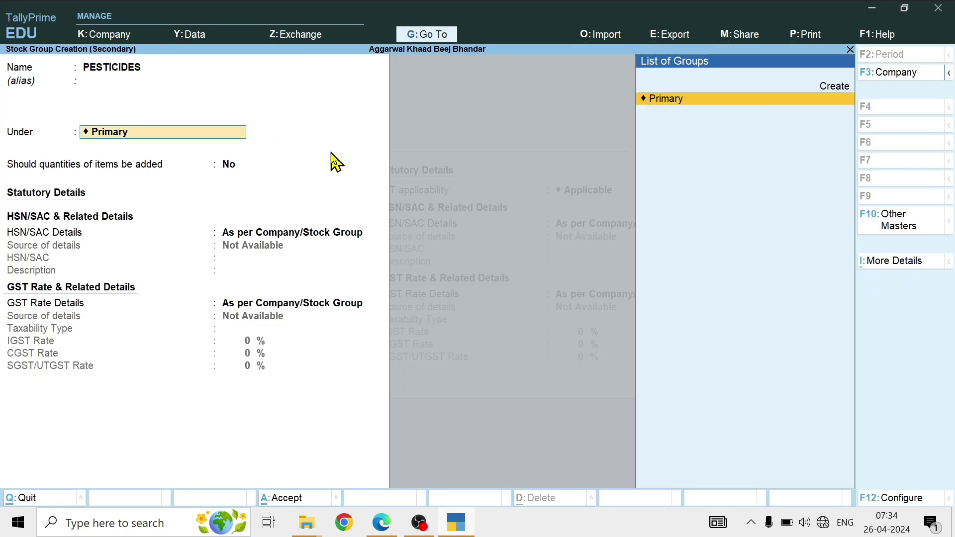
# - Place the stock group under Primary, set its item quantities to be added, keep the default HSN and GST details, and save it
pyautogui.press('Return')
pyautogui.press('y')
pyautogui.press('Return')
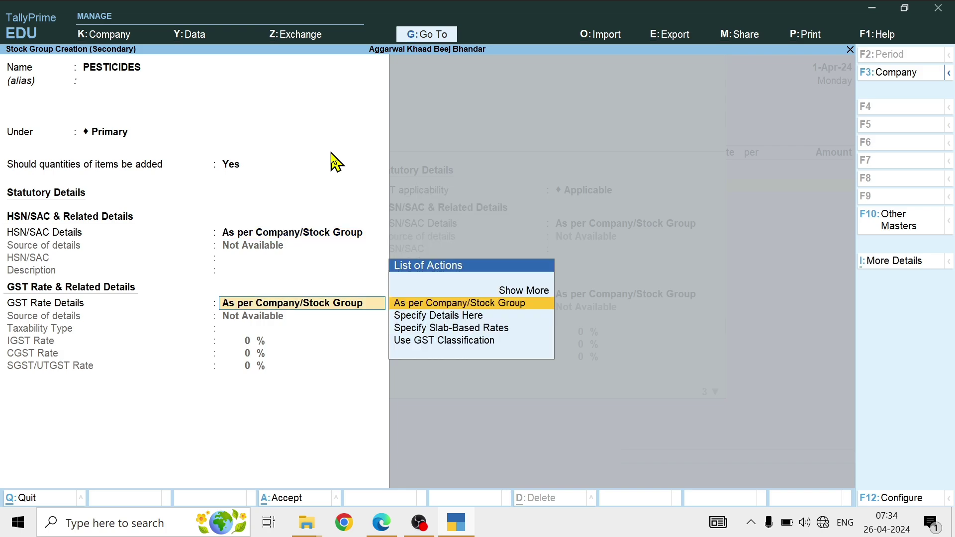
pyautogui.press('Return')
pyautogui.press('y')
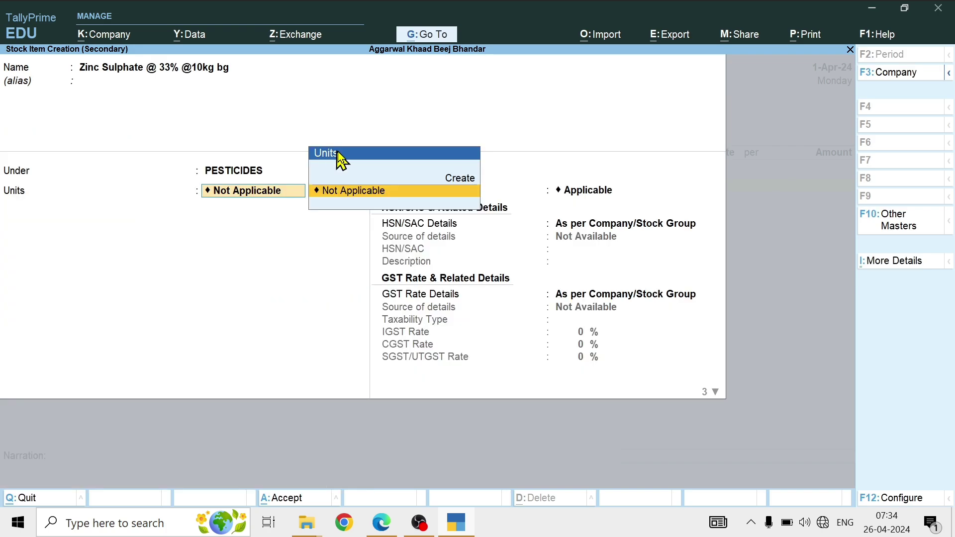
# - Create a simple unit with symbol BG, formal name BAG, quantity code BAG-BAGS and 0 decimal places for the item
pyautogui.press('Up')
pyautogui.press('Return')
pyautogui.hotkey('alt', 'Tab')
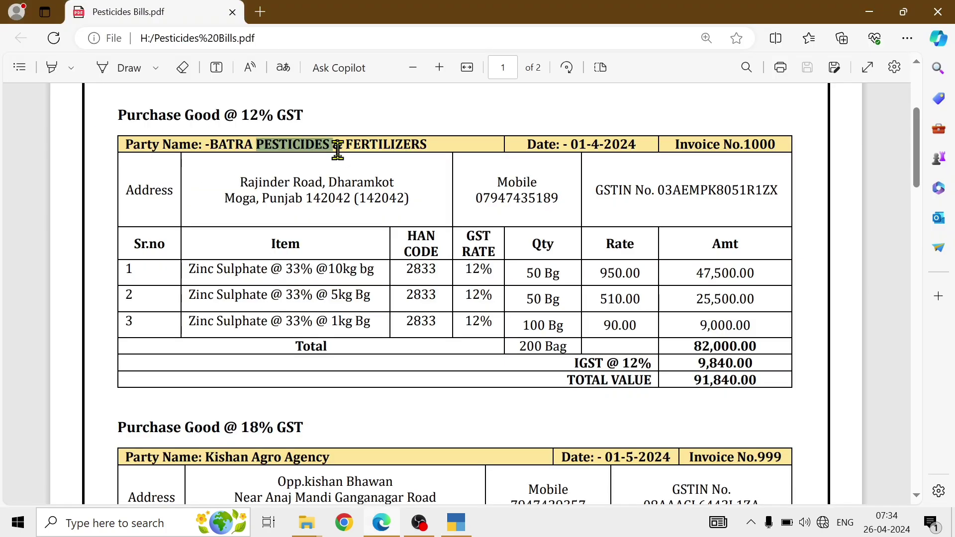
pyautogui.hotkey('alt', 'Tab')
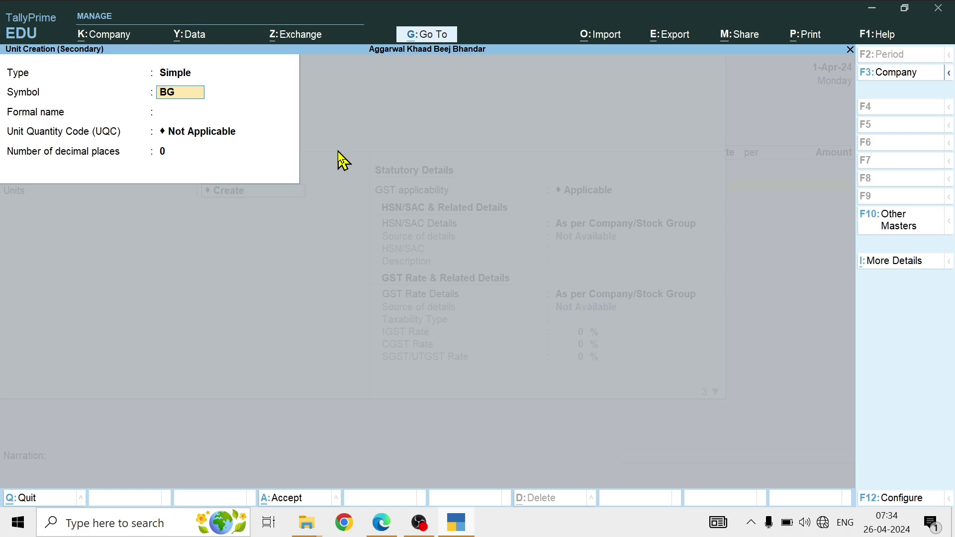
pyautogui.press('Return')
pyautogui.write('BAG')
pyautogui.press('Return')
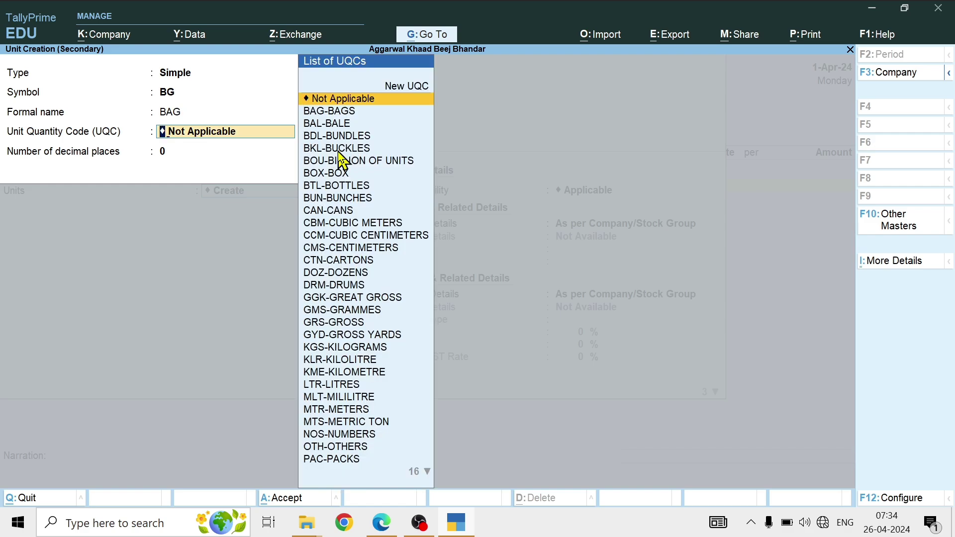
pyautogui.write('BAG')
pyautogui.press('Return')
pyautogui.press('Return')
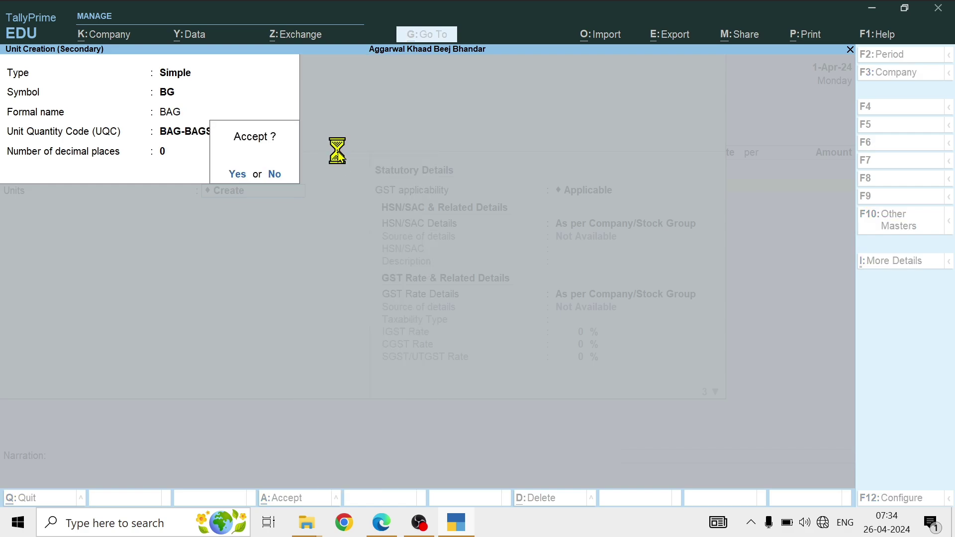
pyautogui.press('Return')
# - Keep the item without alternate units or standard rates, and specify its own HSN/SAC code as 2833
pyautogui.press('Return')
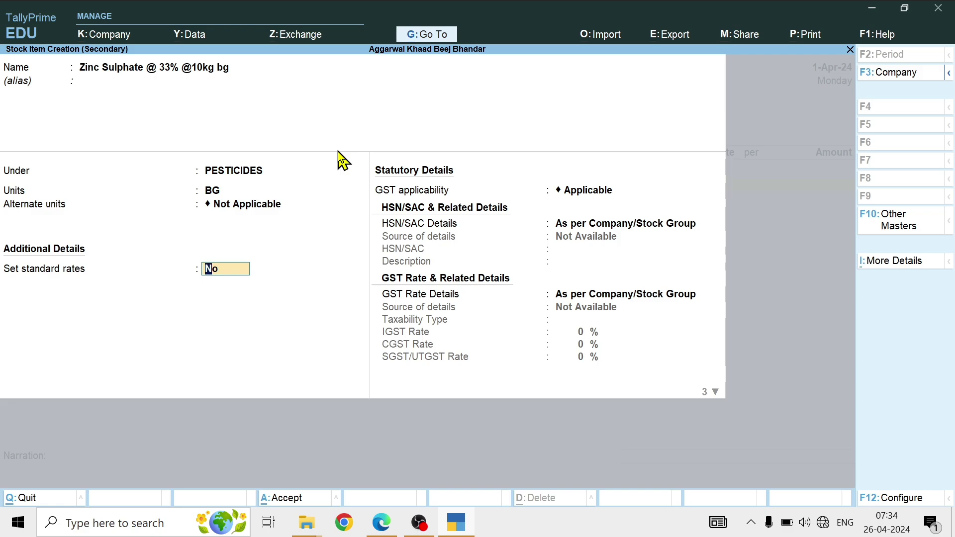
pyautogui.press('Return')
pyautogui.press('Return')
pyautogui.press('Down')
pyautogui.press('Return')
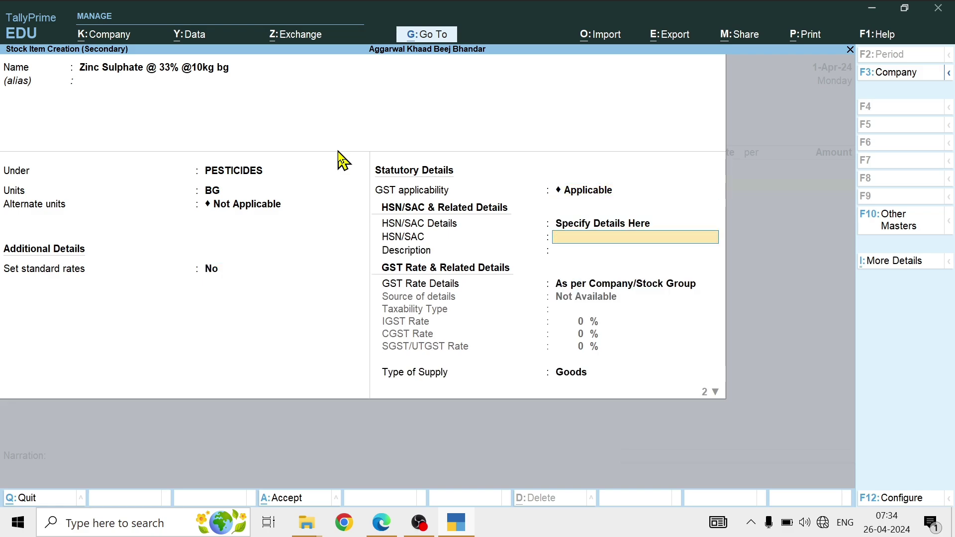
pyautogui.hotkey('alt', 'Tab')
pyautogui.hotkey('alt', 'Tab')
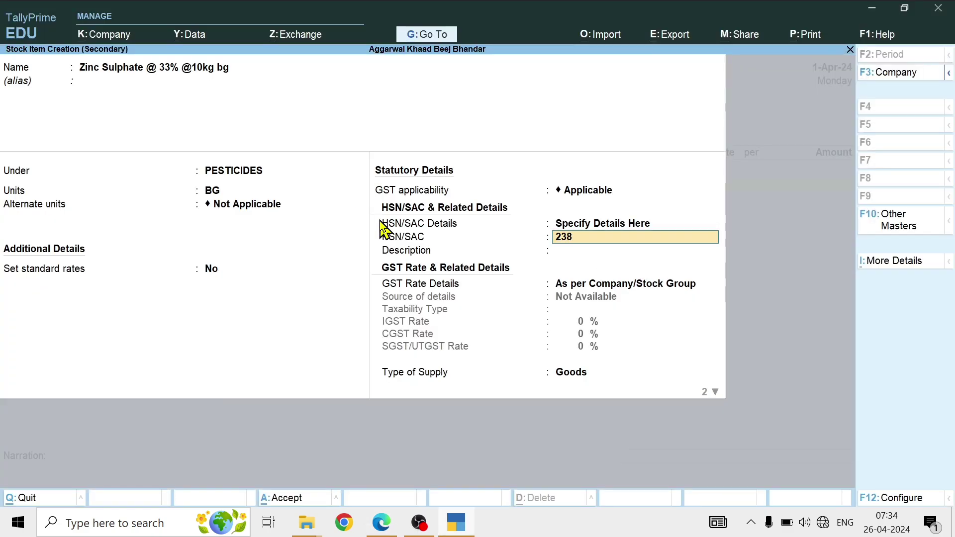
pyautogui.write('2833')
pyautogui.press('Return')
pyautogui.press('Return')
# - Specify the item's GST rate as Taxable with 12% IGST, keep Goods as the supply type, and save the stock item
pyautogui.press('Return')
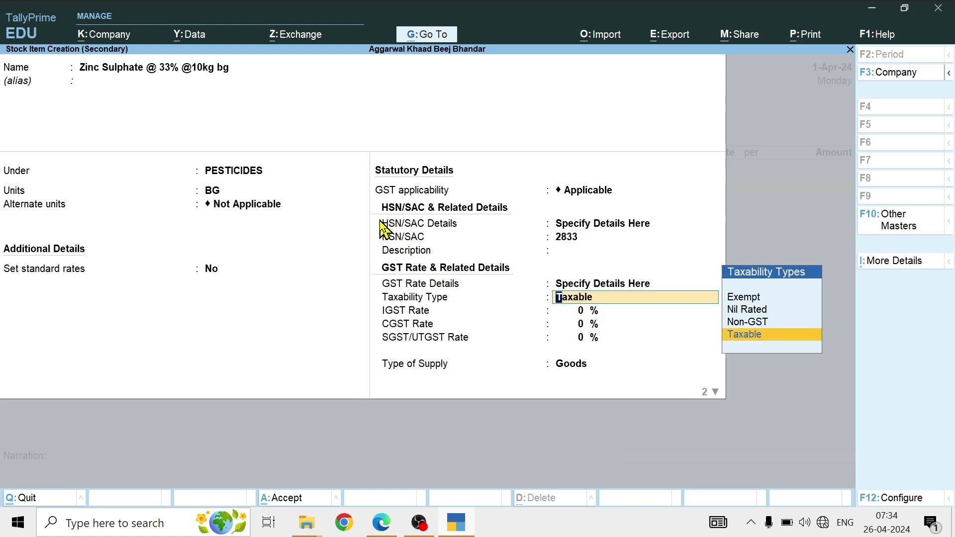
pyautogui.press('Return')
pyautogui.write('12')
pyautogui.press('Return')
pyautogui.press('Return')
pyautogui.press('Return')
pyautogui.press('Return')
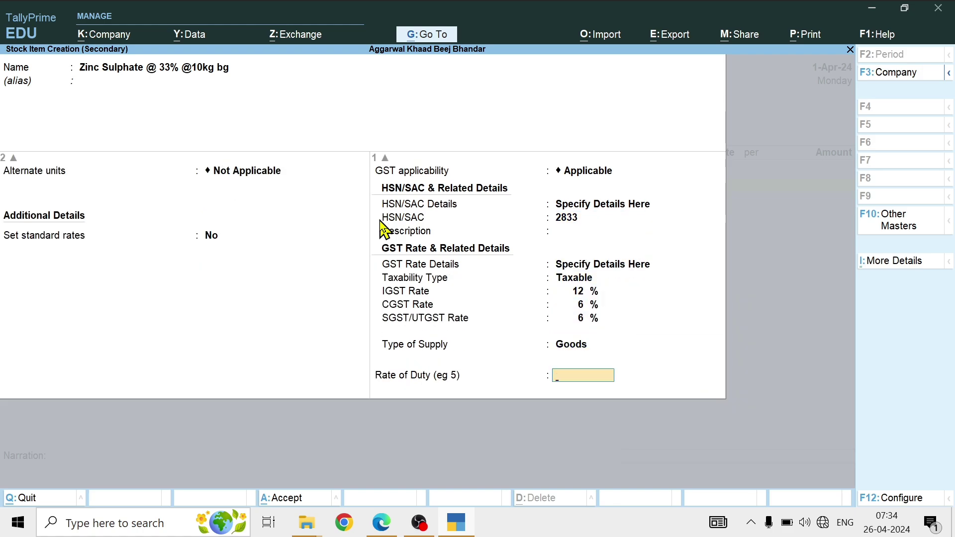
pyautogui.press('Return')
pyautogui.press('Return')
pyautogui.press('Return')
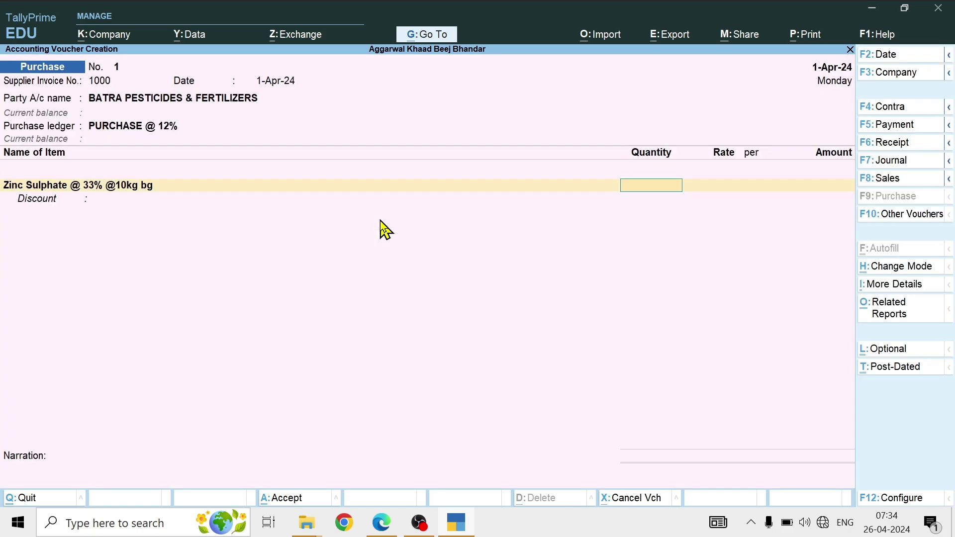
# - Check the bill's quantity and rate, and enter 50 BG at 950 for the 10 kg Zinc Sulphate item
pyautogui.hotkey('alt', 'Tab')
pyautogui.scroll(-2, 490, 273)
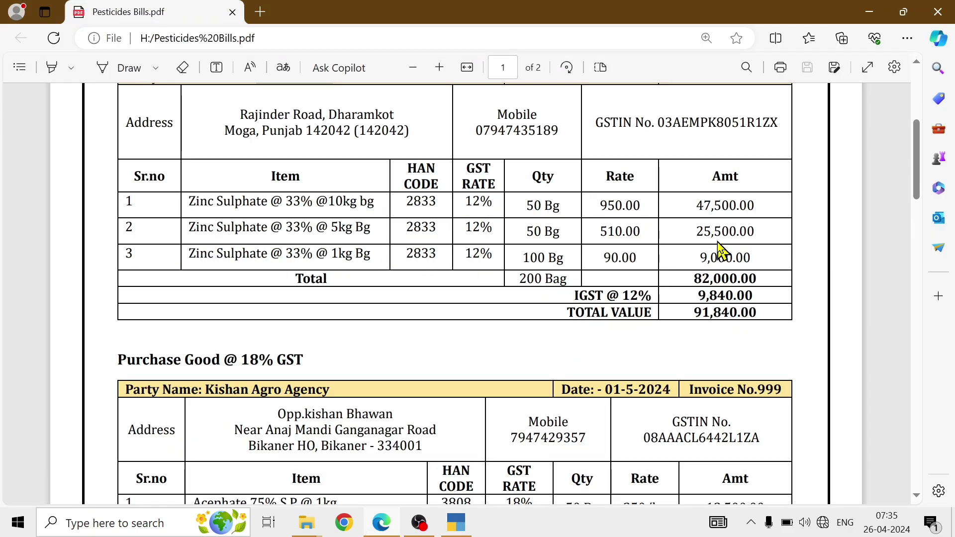
pyautogui.hotkey('alt', 'Tab')
pyautogui.write('50')
pyautogui.press('Return')
pyautogui.write('950')
pyautogui.press('Return')
pyautogui.press('Return')
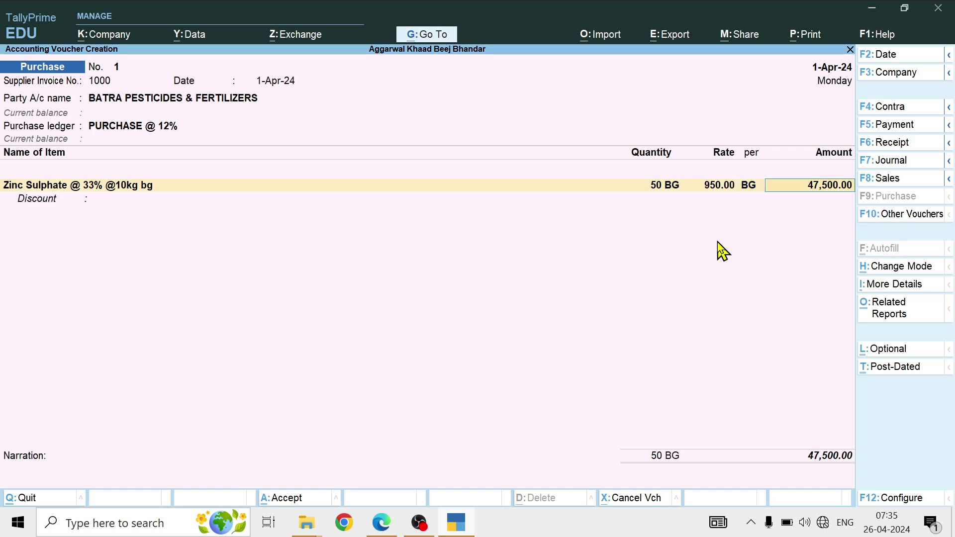
pyautogui.press('Return')
pyautogui.press('Return')
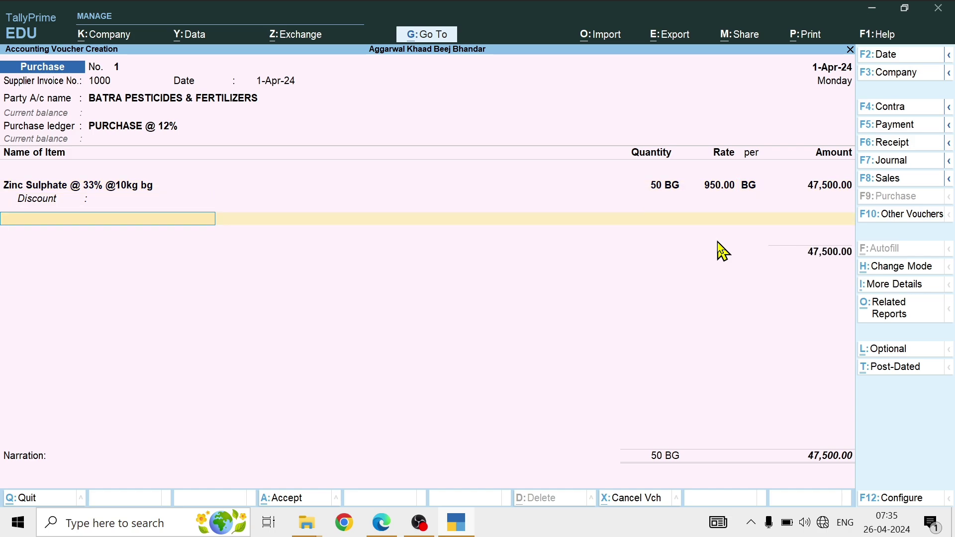
# - Open the purchase voucher configuration and set Provide Cash/Trade Discount to No
pyautogui.press('Return')
pyautogui.press('BackSpace')
pyautogui.press('Return')
pyautogui.press('F12')
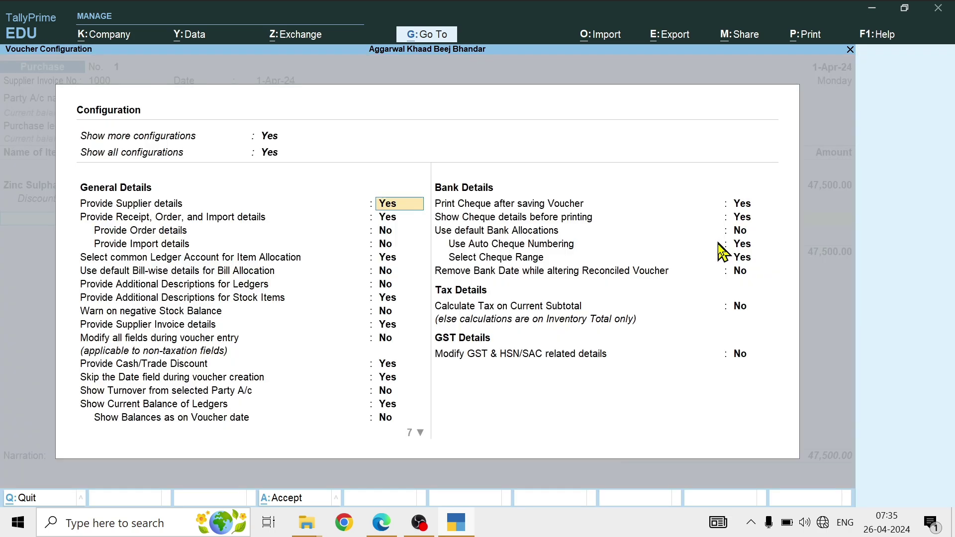
pyautogui.click(386, 405)
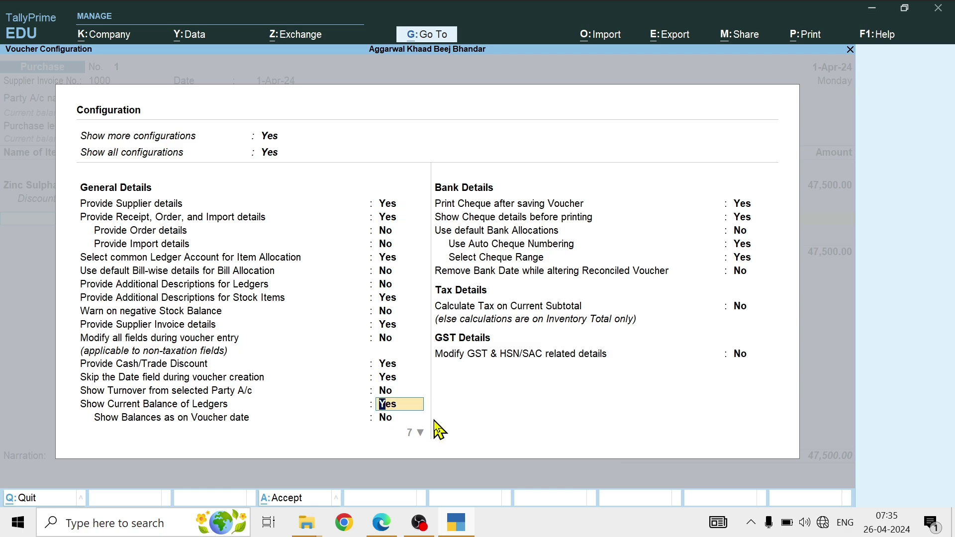
pyautogui.press('Up')
pyautogui.press('Up')
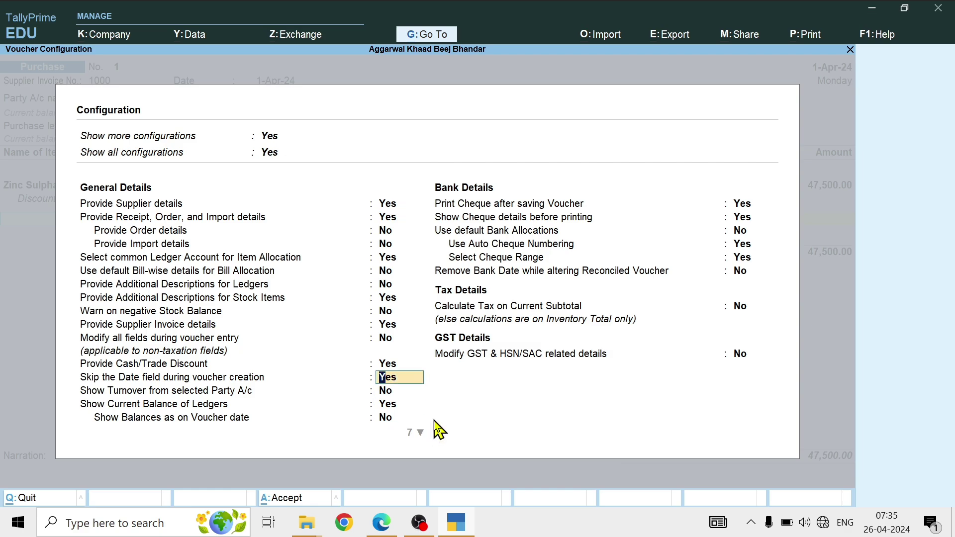
pyautogui.press('Up')
pyautogui.write('N')
pyautogui.press('Return')
# - Set Provide Additional Descriptions for Stock Items to No and accept the voucher configuration
pyautogui.press('Up')
pyautogui.press('Up')
pyautogui.press('Up')
pyautogui.press('Up')
pyautogui.press('Up')
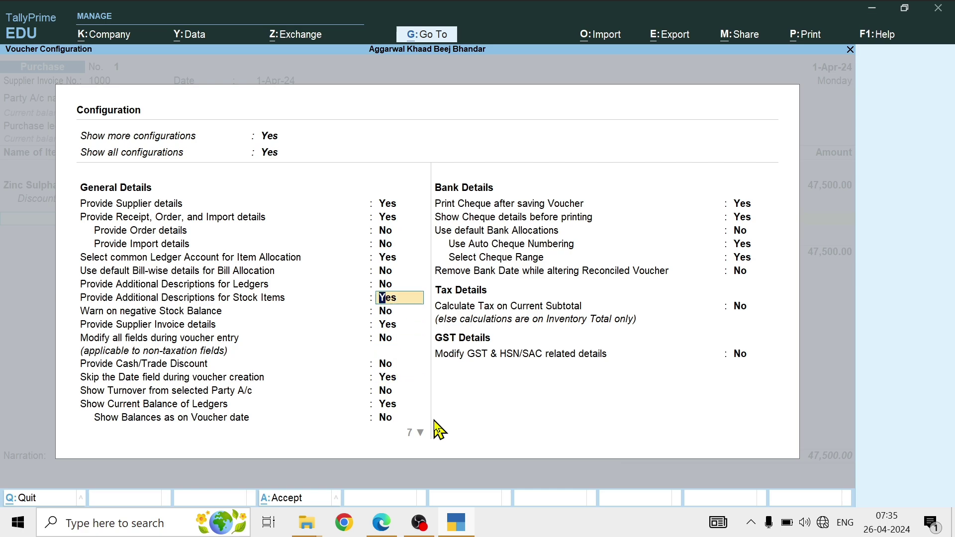
pyautogui.write('N')
pyautogui.press('Return')
pyautogui.hotkey('ctrl', 'a')
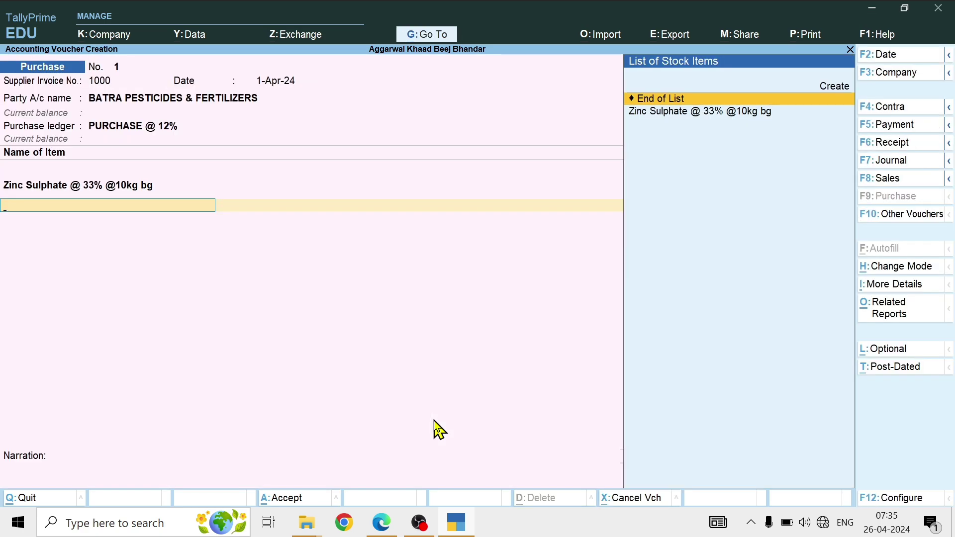
# - Start a new stock item and name it Zinc Sulphate @ 33% @ 5kg Bg by copying the name from the PDF bill
pyautogui.hotkey('alt', 'c')
pyautogui.hotkey('alt', 'Tab')
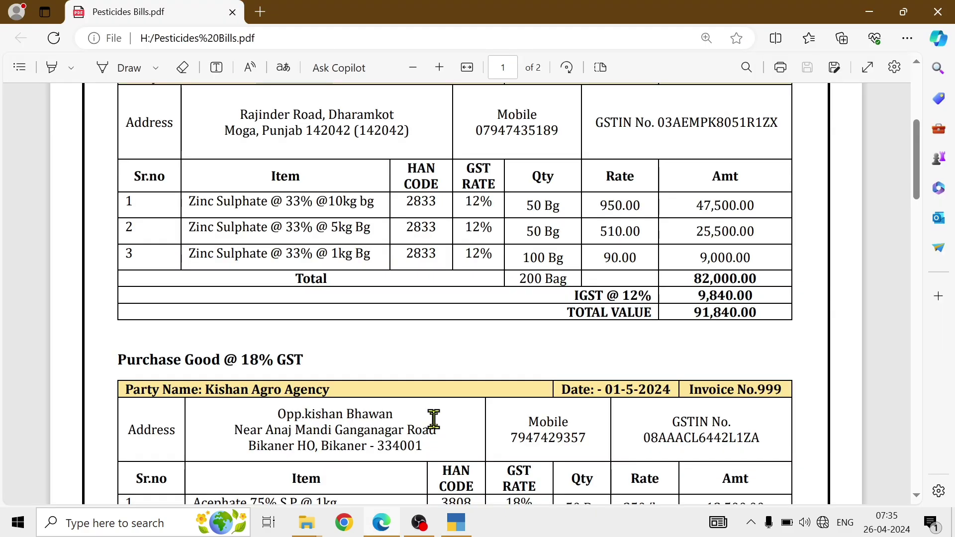
pyautogui.moveTo(189, 228); pyautogui.dragTo(375, 231)
pyautogui.hotkey('ctrl', 'c')
pyautogui.hotkey('alt', 'Tab')
pyautogui.hotkey('ctrl', 'v')
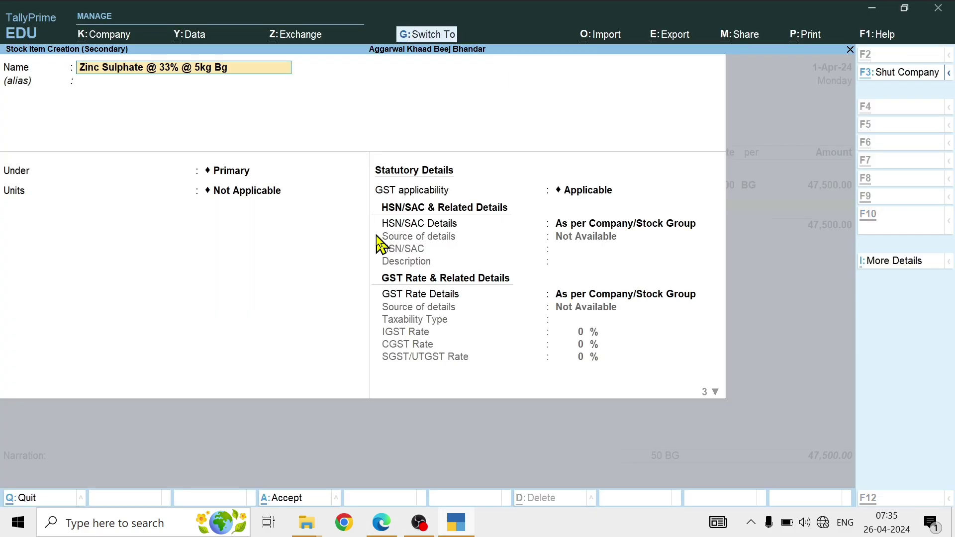
# - Place the 5 kg item under PESTICIDES with BG as its unit, without alternate units or standard rates
pyautogui.press('Return')
pyautogui.press('Return')
pyautogui.press('Up')
pyautogui.press('Down')
pyautogui.press('Down')
pyautogui.press('Return')
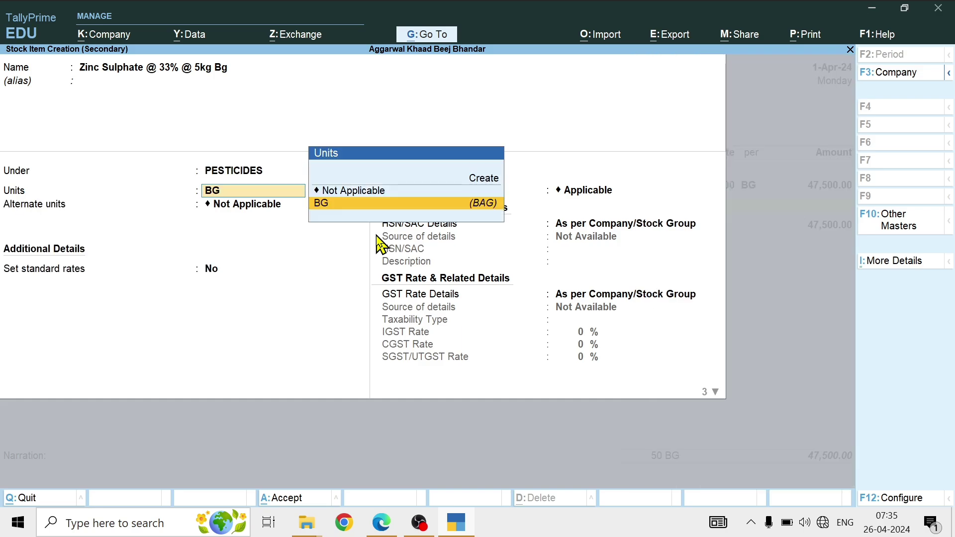
pyautogui.press('Return')
pyautogui.press('Return')
pyautogui.press('Return')
# - Specify the 5 kg item's own HSN/SAC details with code 2833, checking the code on the bill
pyautogui.press('Return')
pyautogui.press('Return')
pyautogui.press('ctrl')
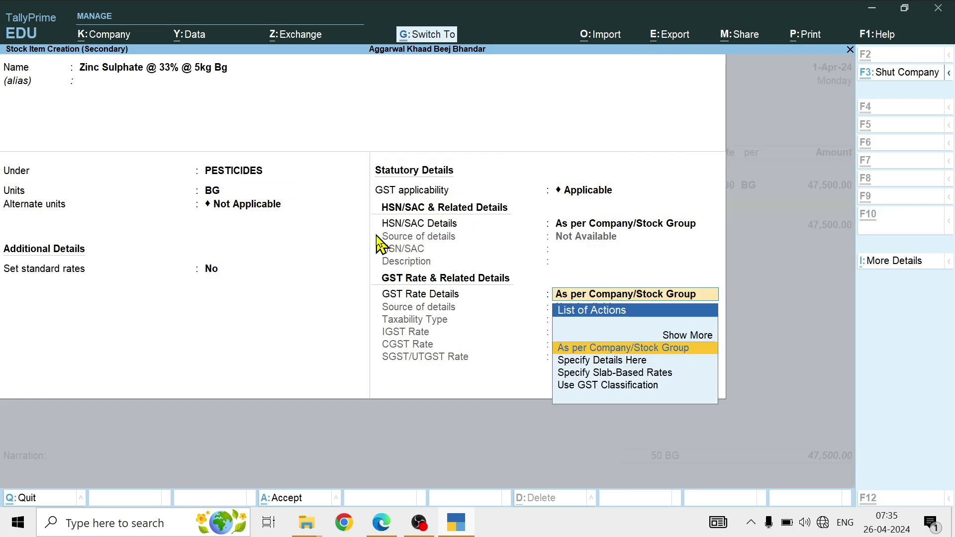
pyautogui.press('BackSpace')
pyautogui.press('Down')
pyautogui.press('Return')
pyautogui.hotkey('alt', 'Tab')
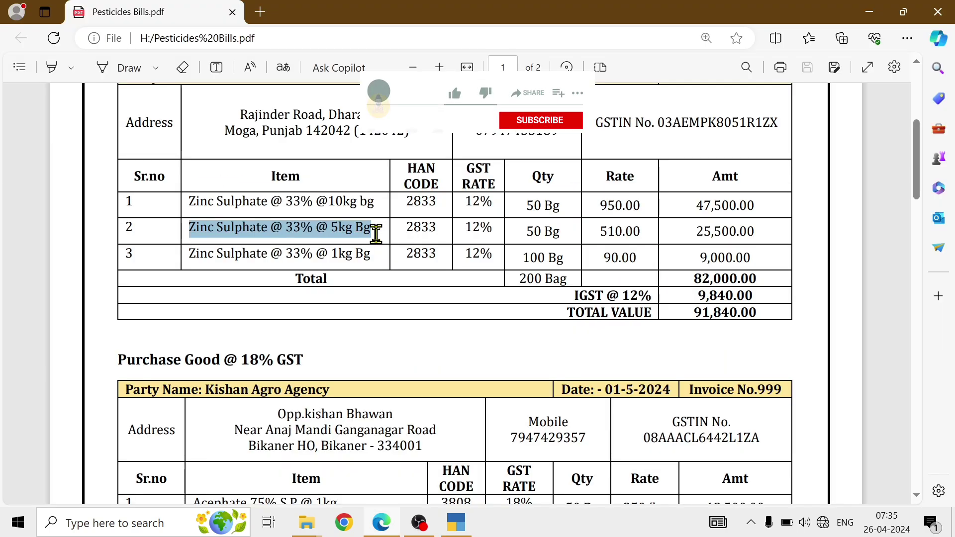
pyautogui.hotkey('alt', 'Tab')
pyautogui.write('2833')
pyautogui.press('Return')
pyautogui.press('Return')
# - Specify the 5 kg item's GST rate as Taxable with 12% IGST, keep Goods as the supply type, and save it
pyautogui.press('Down')
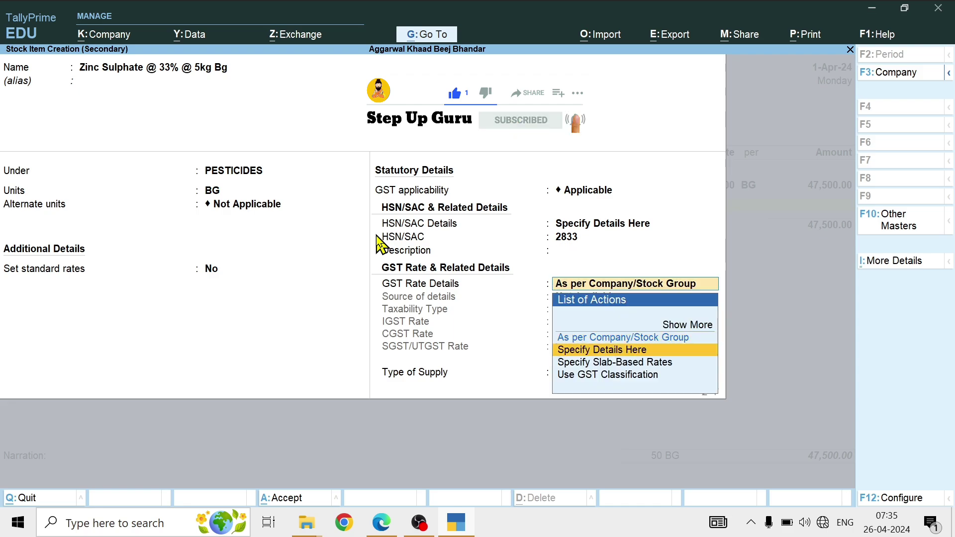
pyautogui.press('Return')
pyautogui.write('12')
pyautogui.press('Return')
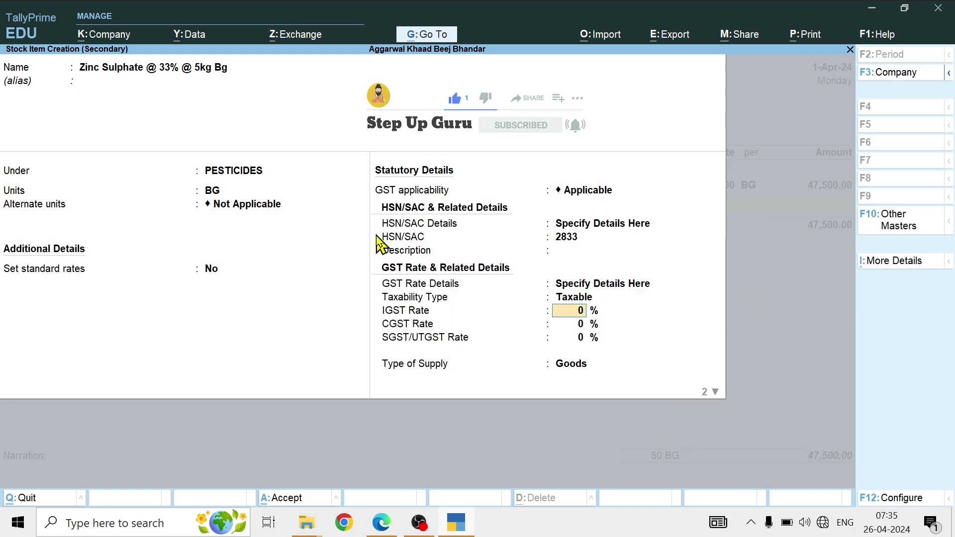
pyautogui.write('12')
pyautogui.press('Return')
pyautogui.press('Return')
pyautogui.press('Return')
pyautogui.press('Return')
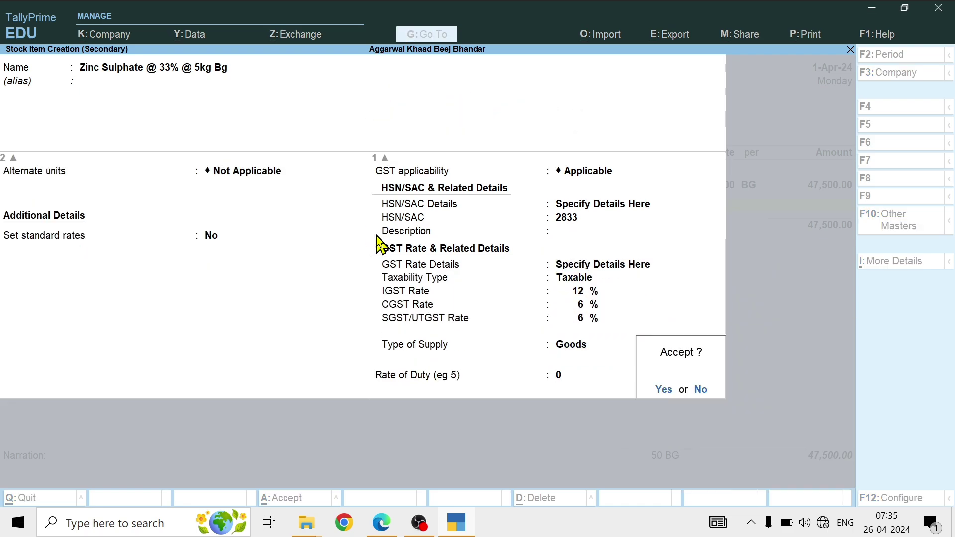
# - Check the bill and enter 50 BG at a rate of 510 for the 5 kg Zinc Sulphate item
pyautogui.hotkey('alt', 'Tab')
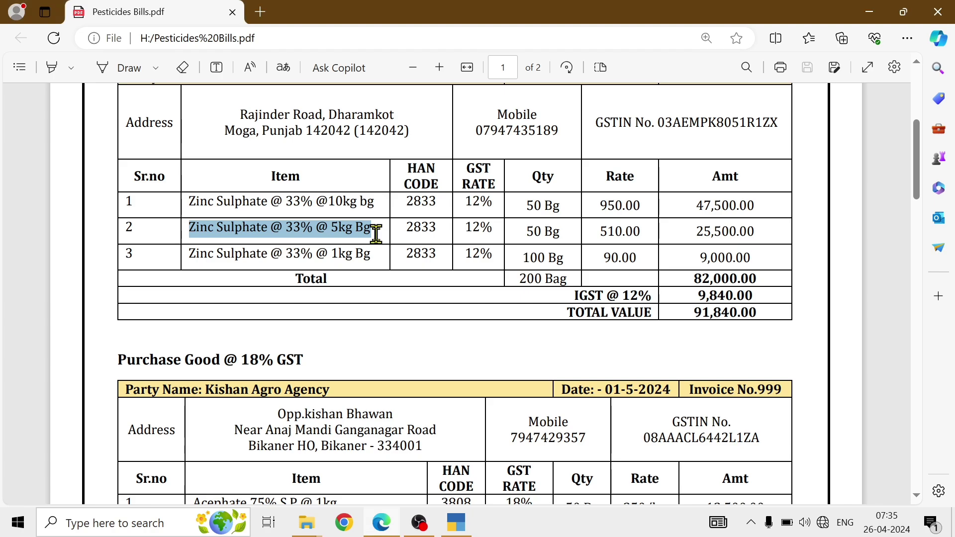
pyautogui.hotkey('alt', 'Tab')
pyautogui.write('50')
pyautogui.press('Return')
pyautogui.write('510')
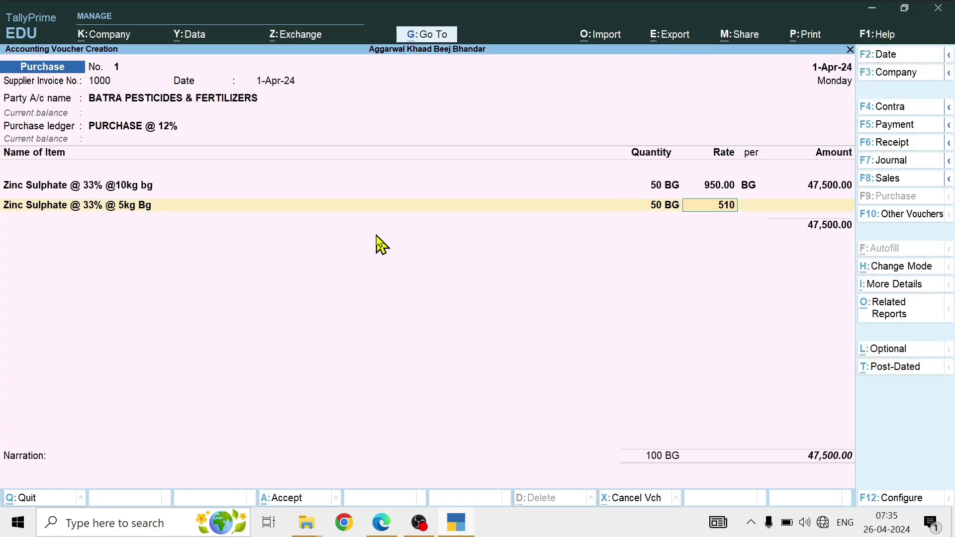
pyautogui.press('Return')
pyautogui.press('Return')
# - Start another stock item and name it Zinc Sulphate @ 33% @ 1kg Bg, copied from the PDF bill
pyautogui.hotkey('alt', 'c')
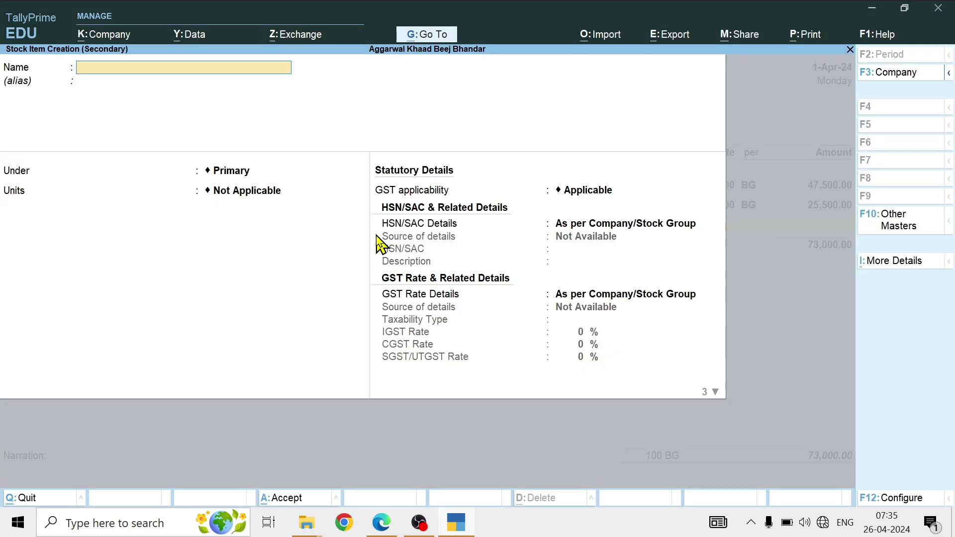
pyautogui.hotkey('alt', 'Tab')
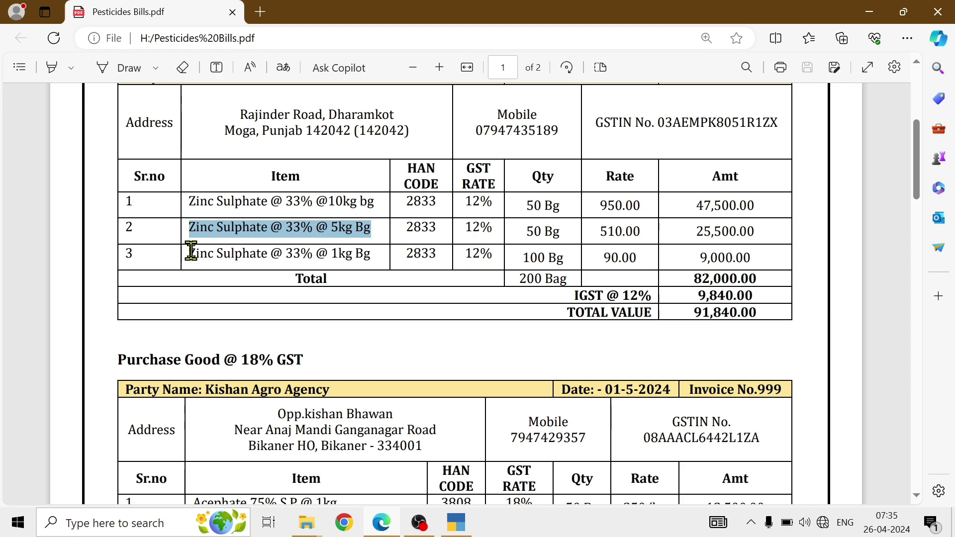
pyautogui.moveTo(190, 252); pyautogui.dragTo(367, 257)
pyautogui.hotkey('ctrl', 'c')
pyautogui.hotkey('alt', 'Tab')
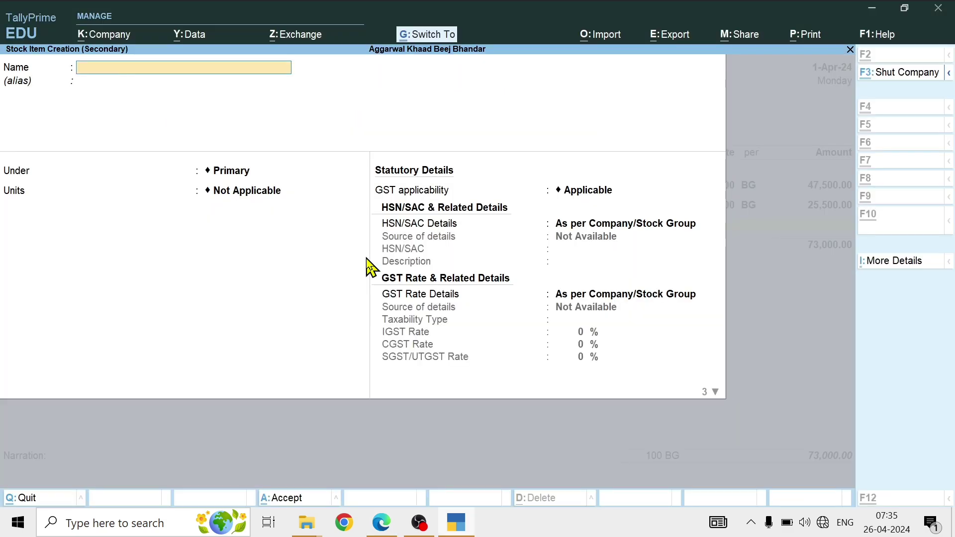
pyautogui.hotkey('ctrl', 'alt', 'v')
# - Put the 1 kg item in the PESTICIDES group with BG as its unit, without alternate units or standard rates
pyautogui.press('Return')
pyautogui.press('Down')
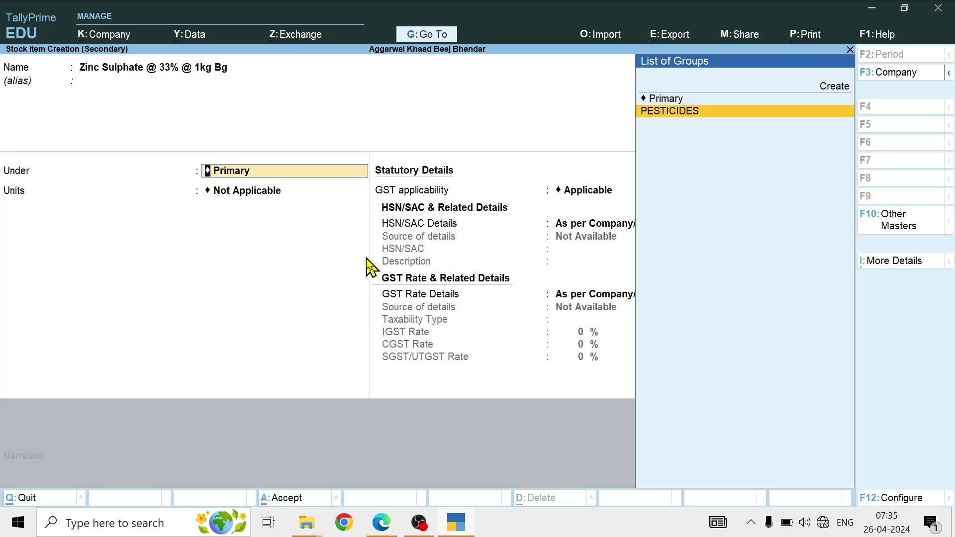
pyautogui.press('Return')
pyautogui.press('Return')
pyautogui.press('Return')
pyautogui.press('Return')
# - Specify the 1 kg item's HSN/SAC details directly in the item with code 2833
pyautogui.press('Return')
pyautogui.press('Return')
pyautogui.press('Down')
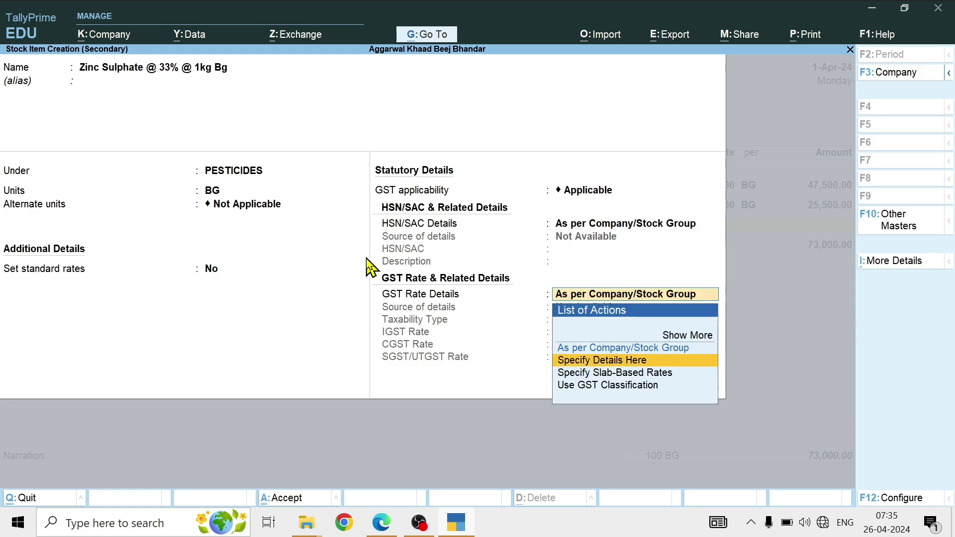
pyautogui.press('BackSpace')
pyautogui.press('BackSpace')
pyautogui.press('Return')
pyautogui.press('Down')
pyautogui.press('Return')
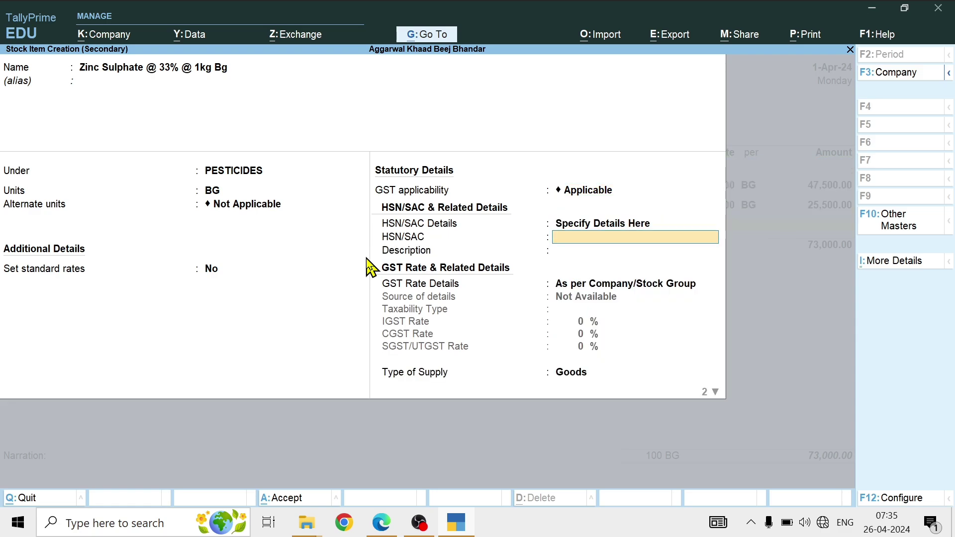
pyautogui.write('2833')
pyautogui.press('Return')
pyautogui.press('Return')
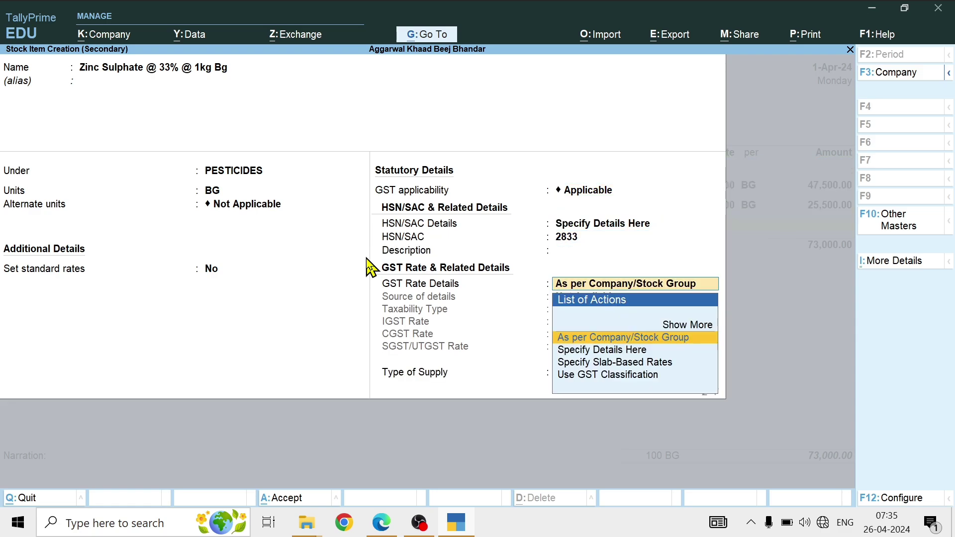
# - Specify the 1 kg item's GST rate as Taxable with 12% IGST, keep Goods as the supply type, and save it
pyautogui.press('Down')
pyautogui.press('Return')
pyautogui.press('Return')
pyautogui.write('12')
pyautogui.press('Return')
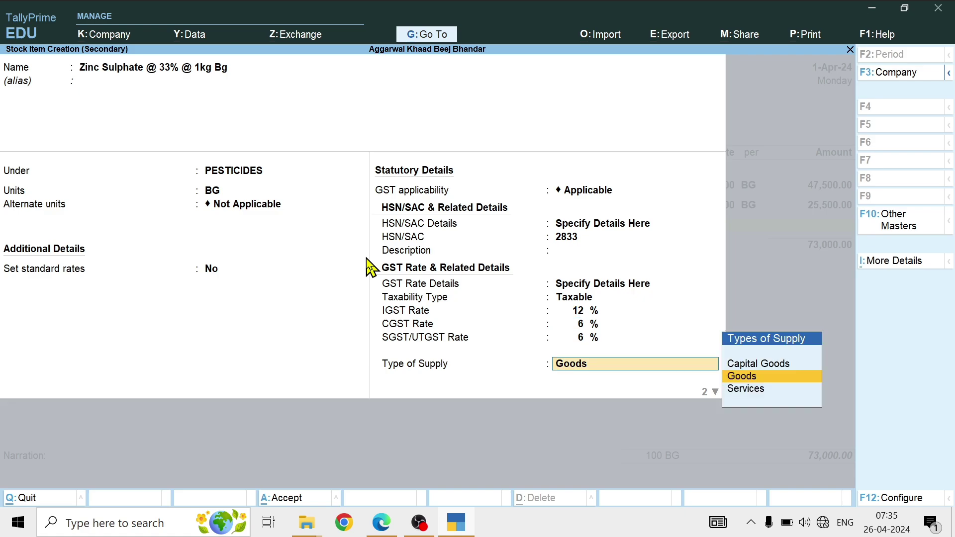
pyautogui.press('Return')
pyautogui.press('Return')
pyautogui.press('Return')
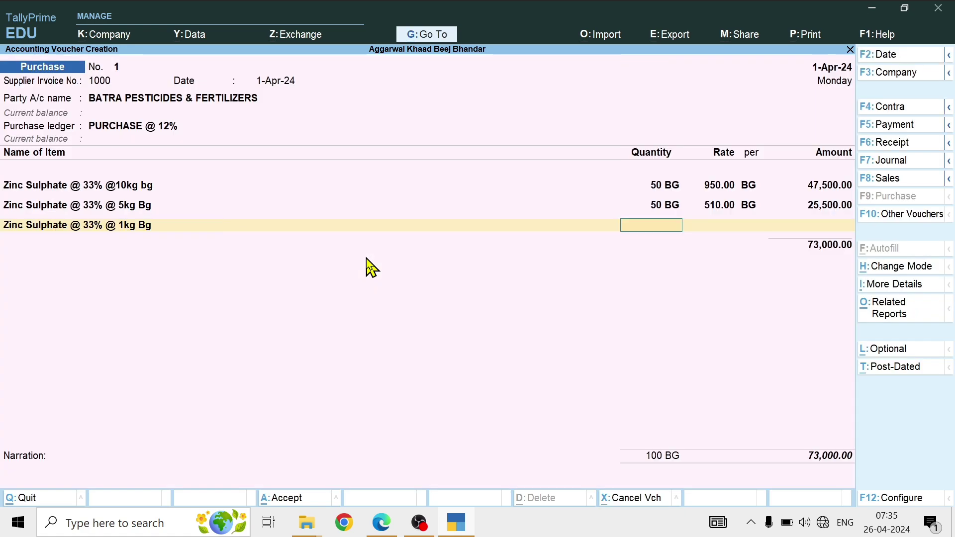
pyautogui.press('Return')
pyautogui.press('BackSpace')
pyautogui.write('50')
pyautogui.press('Return')
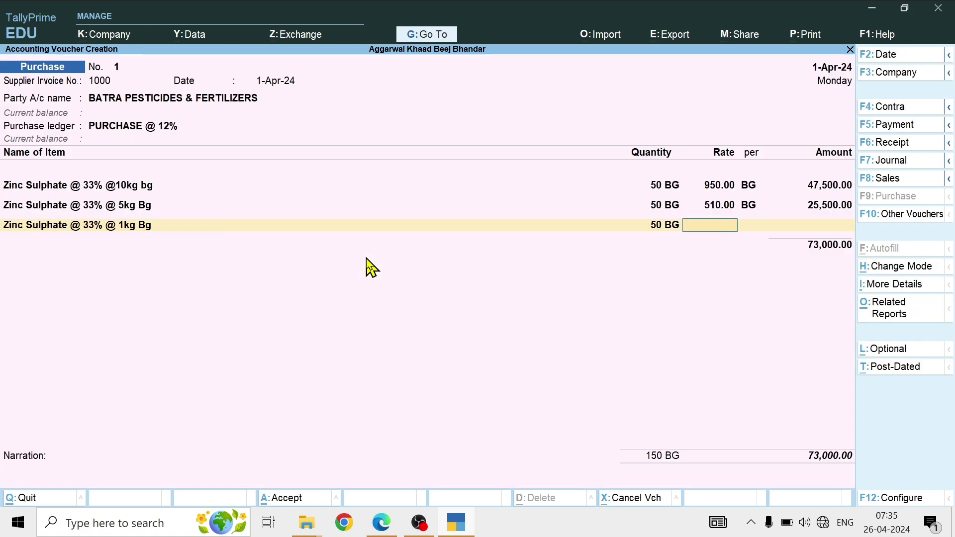
# - Check the bill, enter 100 BG at a rate of 90 for the 1 kg Zinc Sulphate item, and end the item list
pyautogui.hotkey('alt', 'Tab')
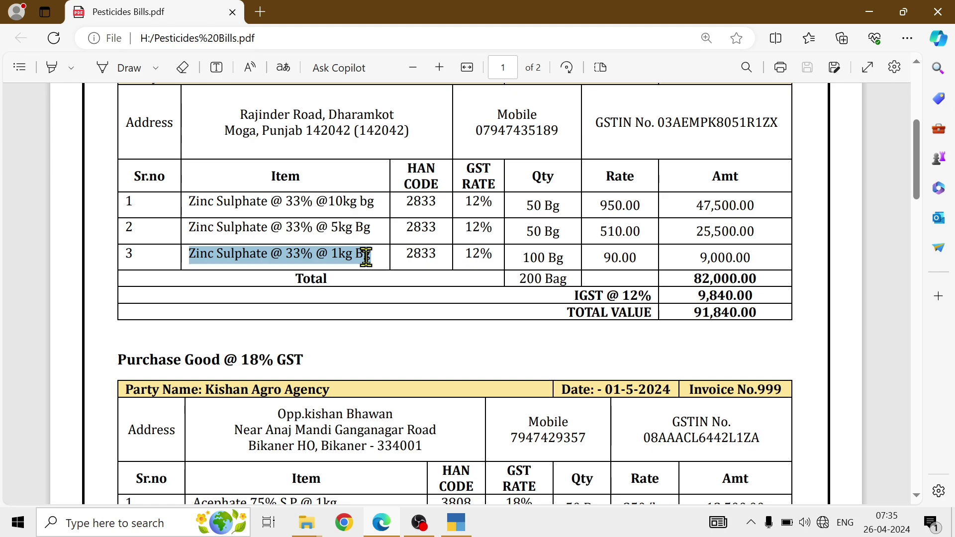
pyautogui.hotkey('alt', 'Tab')
pyautogui.write('100')
pyautogui.press('Return')
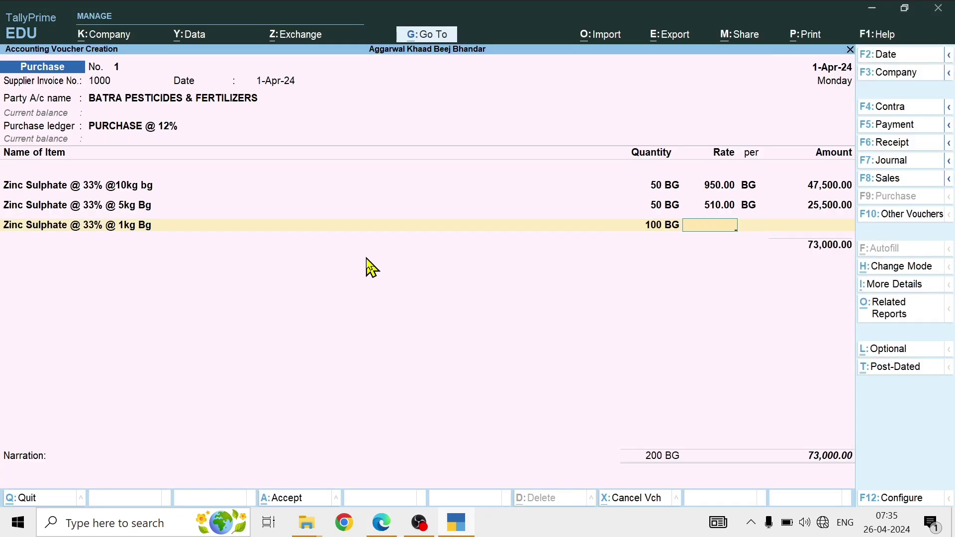
pyautogui.press('Return')
pyautogui.hotkey('alt', 'Tab')
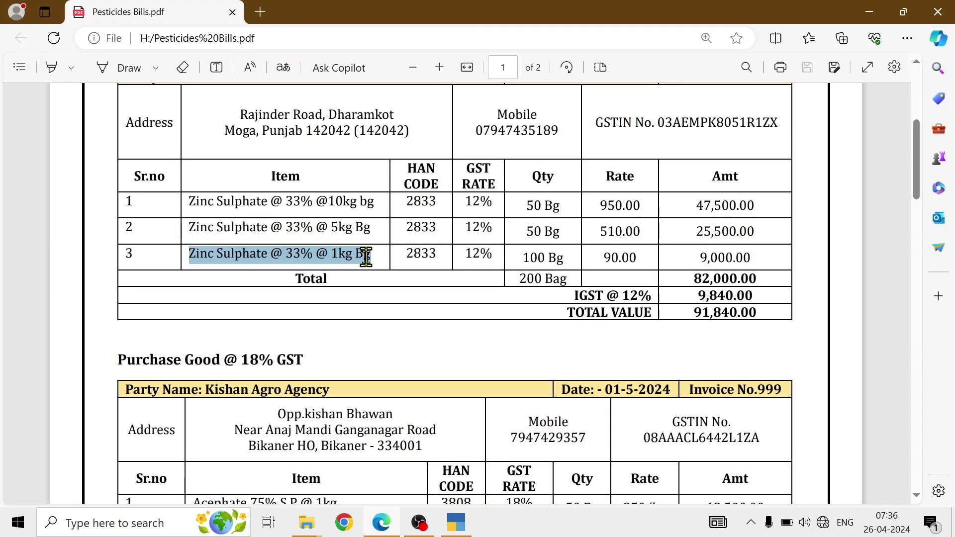
pyautogui.hotkey('alt', 'Tab')
pyautogui.press('Return')
pyautogui.press('Return')
pyautogui.press('Return')
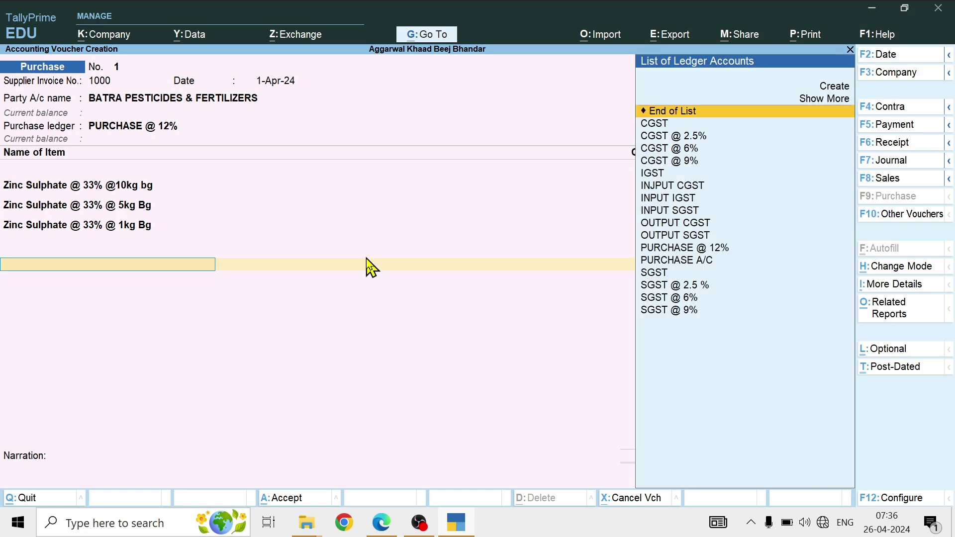
# - Check the tax line on the bill and add the IGST ledger to the purchase voucher
pyautogui.hotkey('alt', 'Tab')
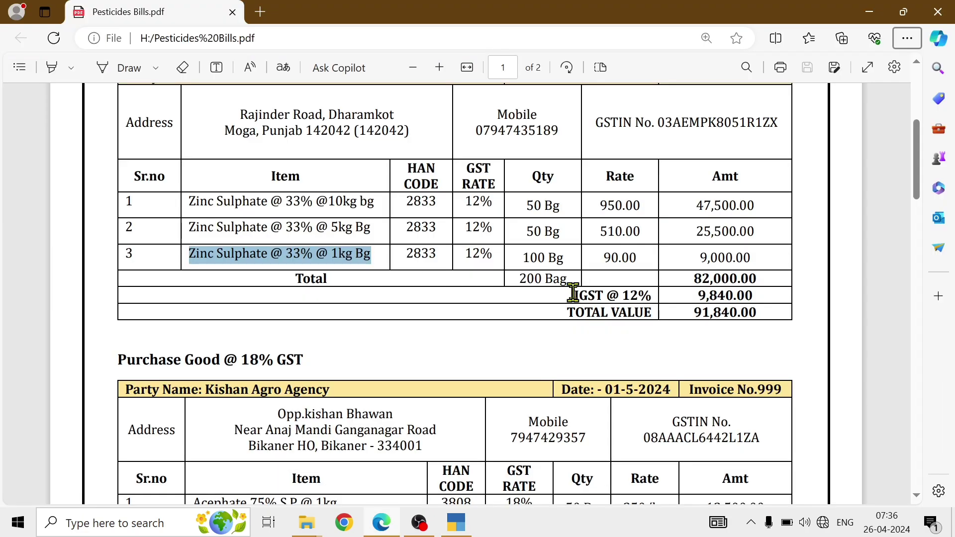
pyautogui.hotkey('alt', 'Tab')
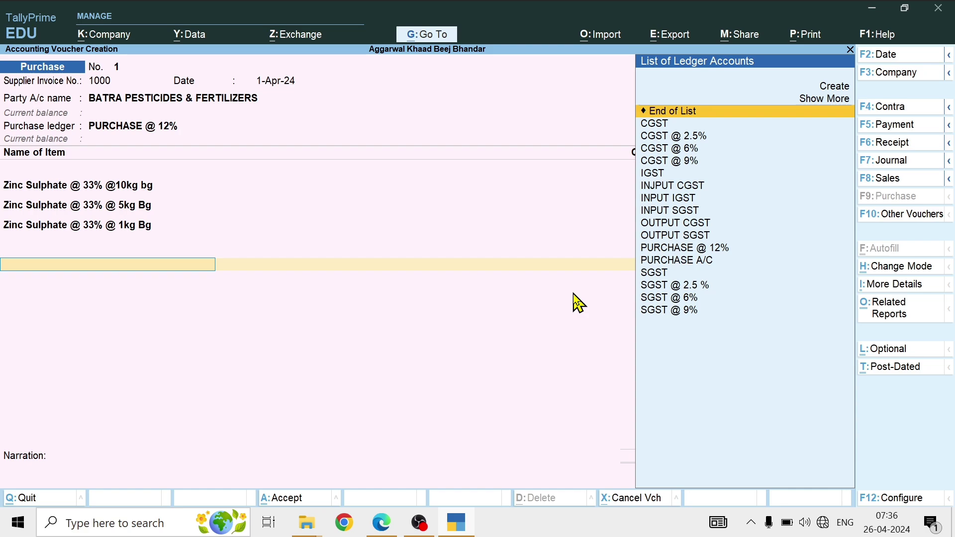
pyautogui.write('IG')
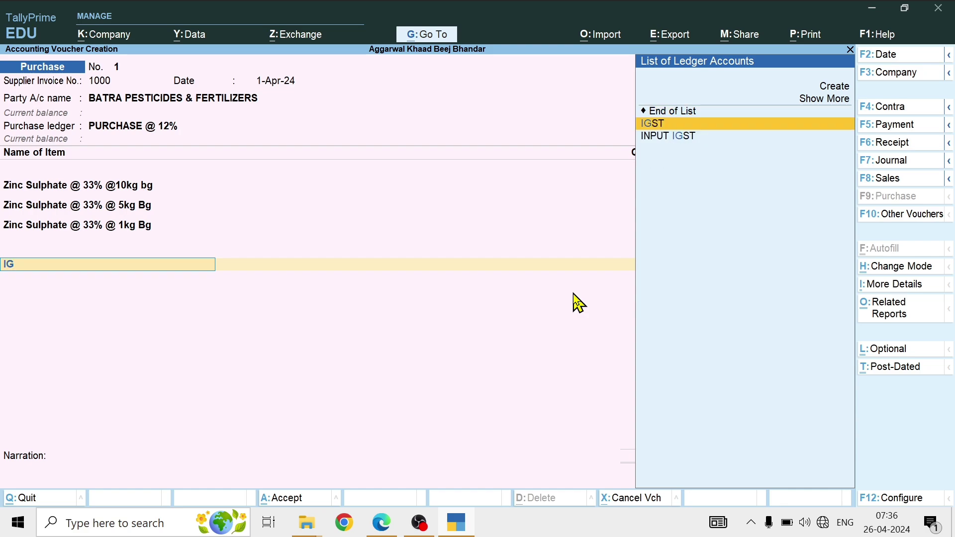
pyautogui.press('Return')
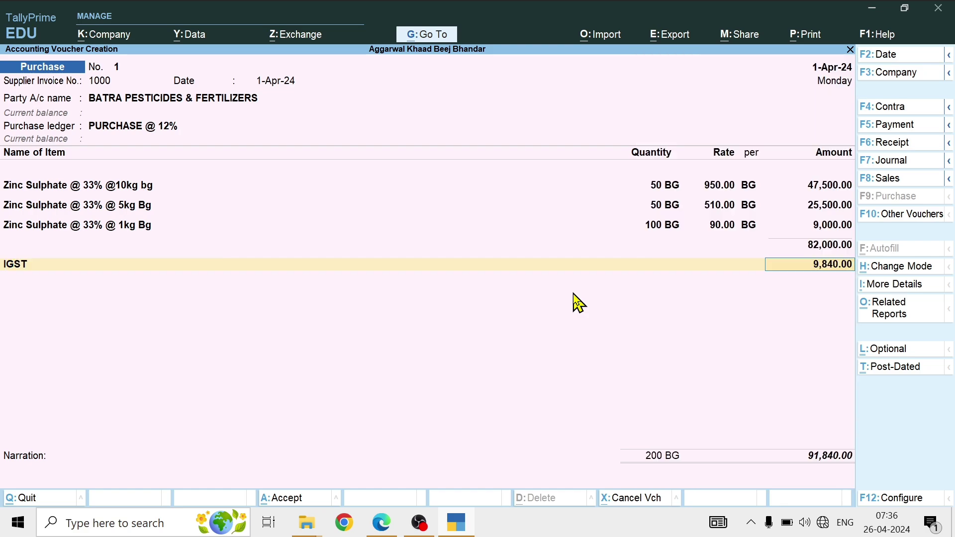
# - Rename the IGST ledger as IGST @ 12%, set its percentage of calculation to 12% without rounding, and save it
pyautogui.press('BackSpace')
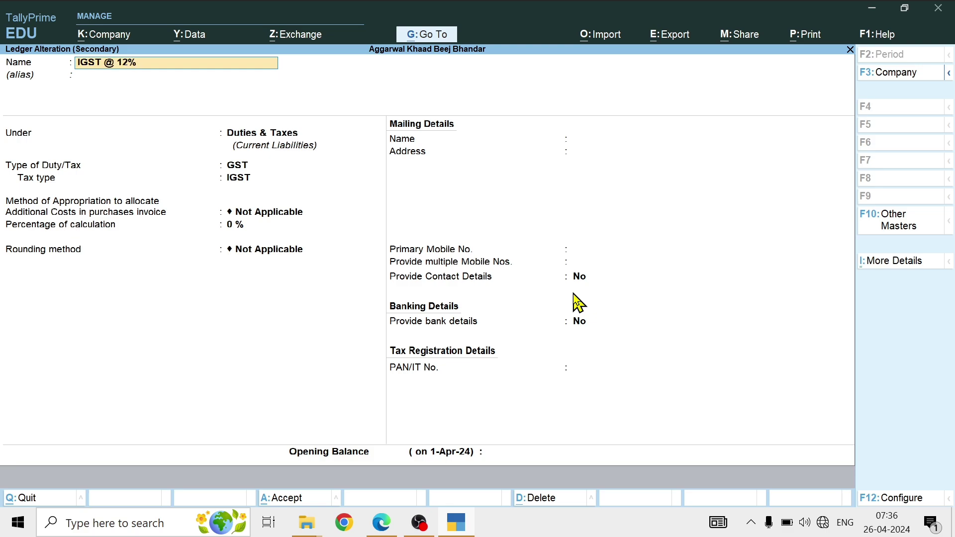
pyautogui.press('Return')
pyautogui.press('Return')
pyautogui.press('Return')
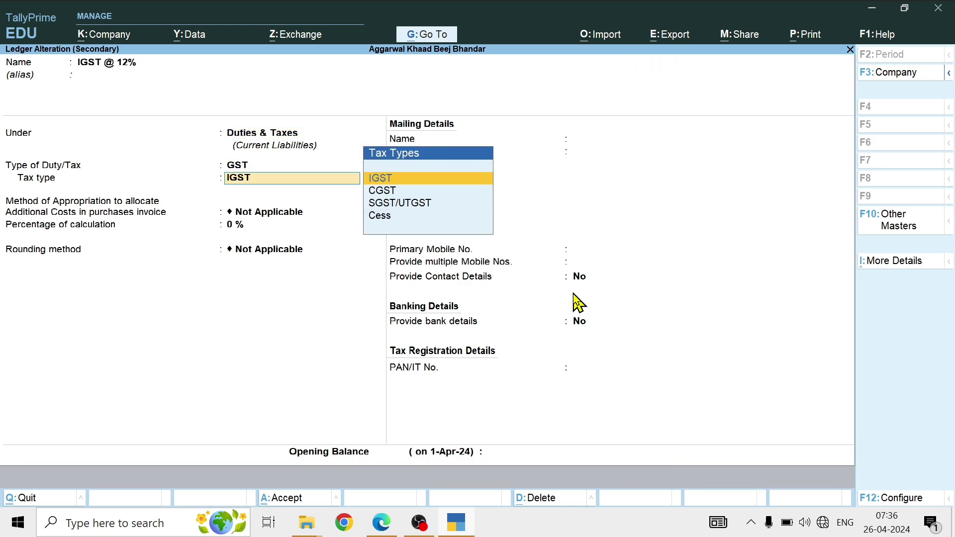
pyautogui.press('Return')
pyautogui.press('Return')
pyautogui.write('12')
pyautogui.press('Return')
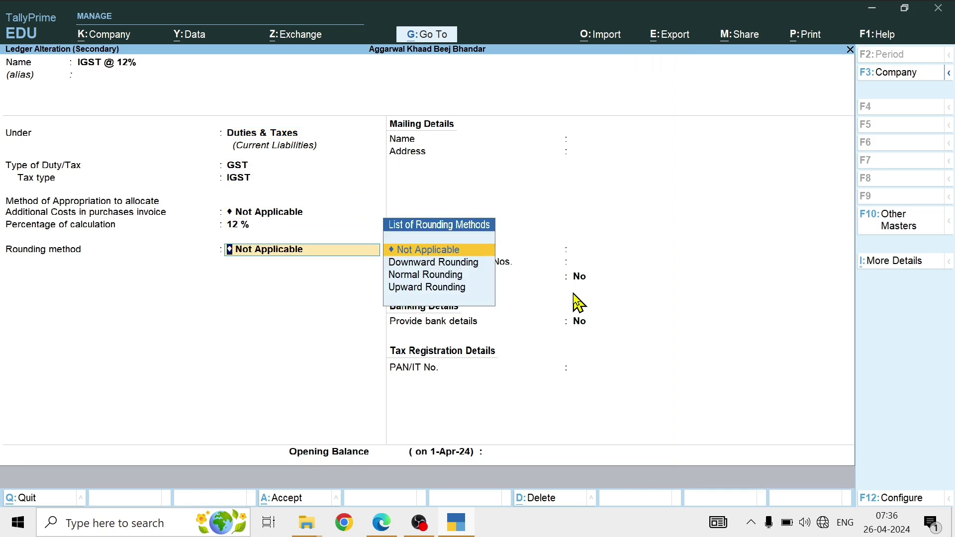
pyautogui.press('Return')
pyautogui.press('Return')
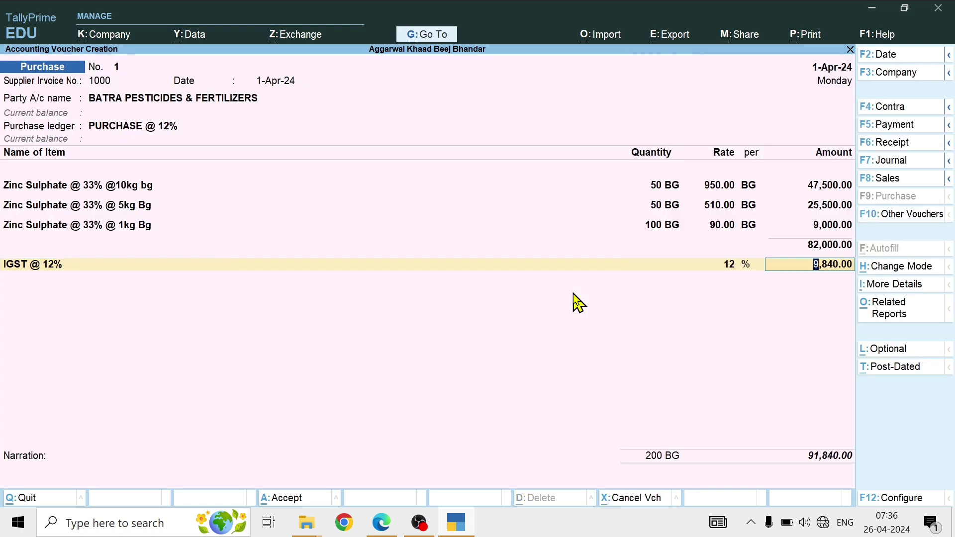
# - Accept the calculated IGST amount and compare the voucher's totals and details with the 12% GST bill
pyautogui.press('Return')
pyautogui.hotkey('alt', 'Tab')
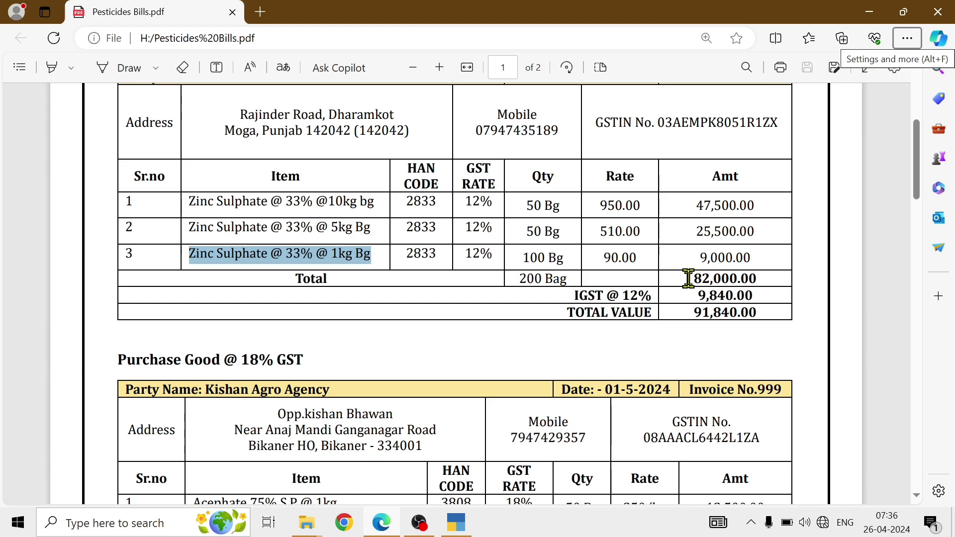
pyautogui.hotkey('alt', 'Tab')
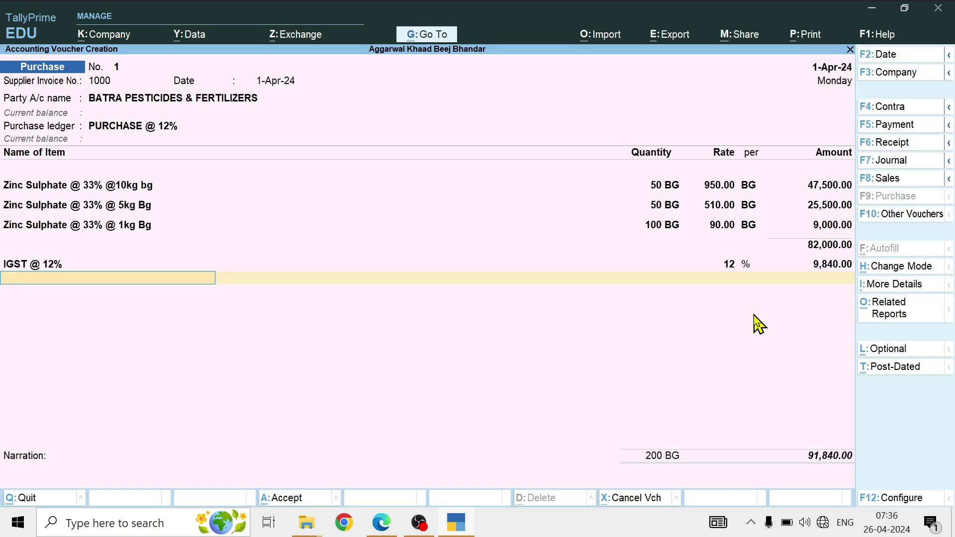
pyautogui.hotkey('alt', 'Tab')
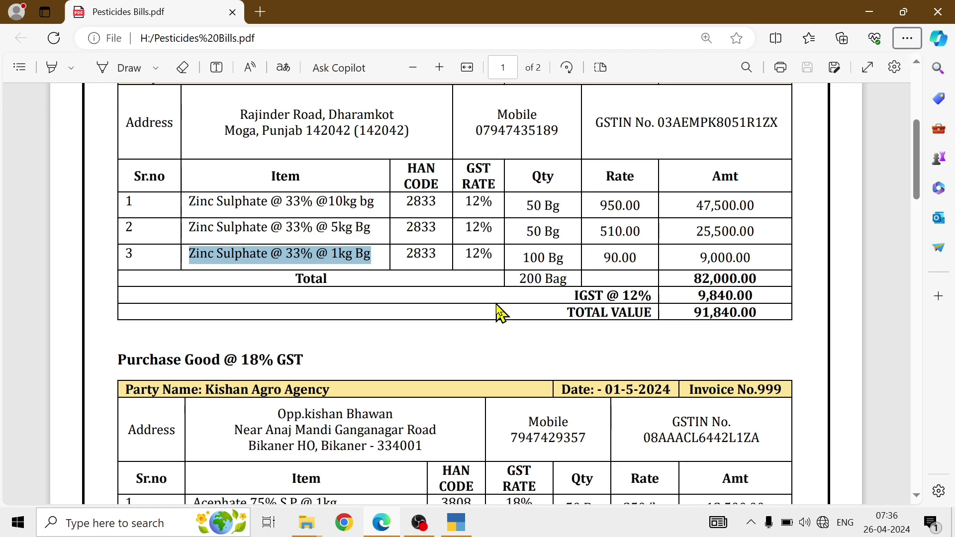
pyautogui.scroll(3, 379, 304)
pyautogui.scroll(-1, 427, 288)
pyautogui.hotkey('alt', 'Tab')
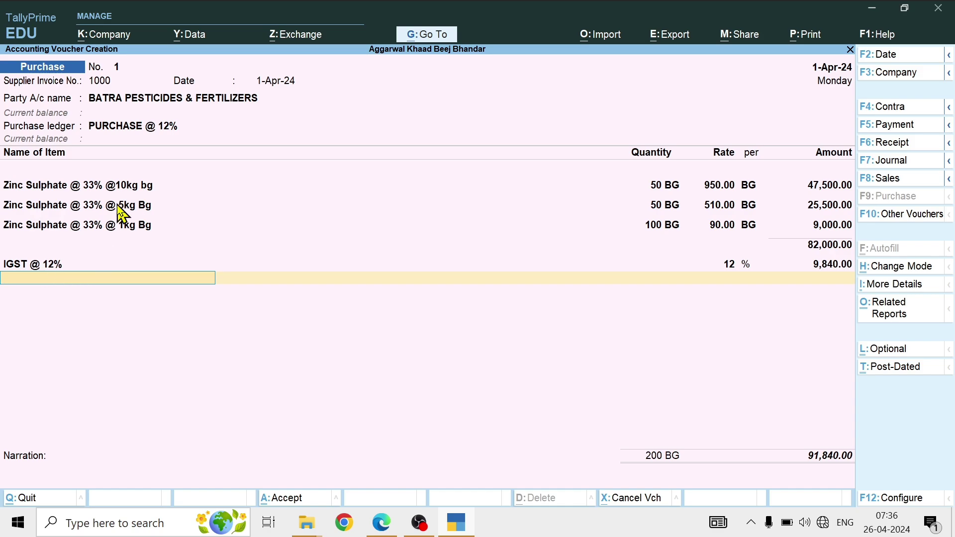
# - Review the GST tax analysis of the purchase voucher and return to its IGST line
pyautogui.hotkey('ctrl', 'o')
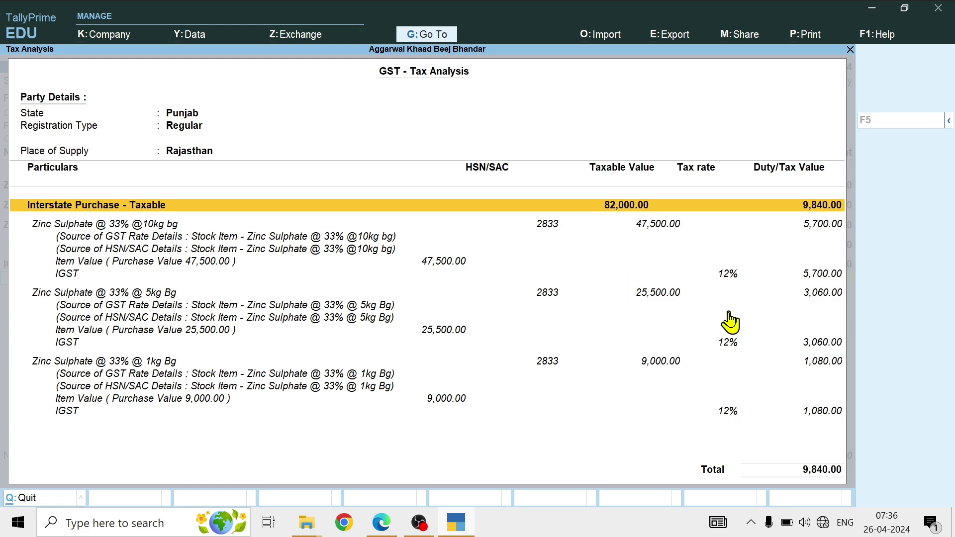
pyautogui.press('Escape')
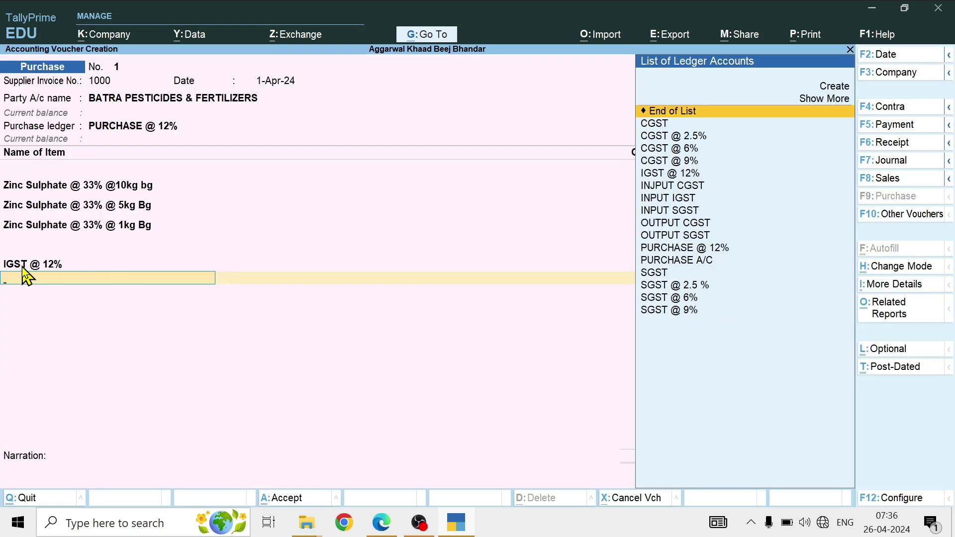
pyautogui.press('BackSpace')
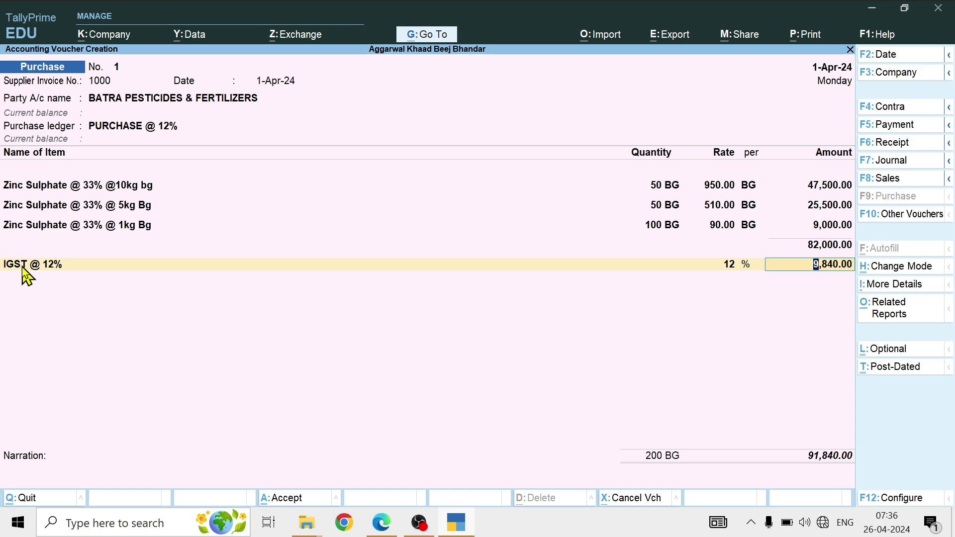
# - Record the party's bill-wise details as New Ref 1000 without a due date and save the purchase voucher
pyautogui.press('Return')
pyautogui.press('Return')
pyautogui.press('Return')
pyautogui.write('\\')
pyautogui.press('Return')
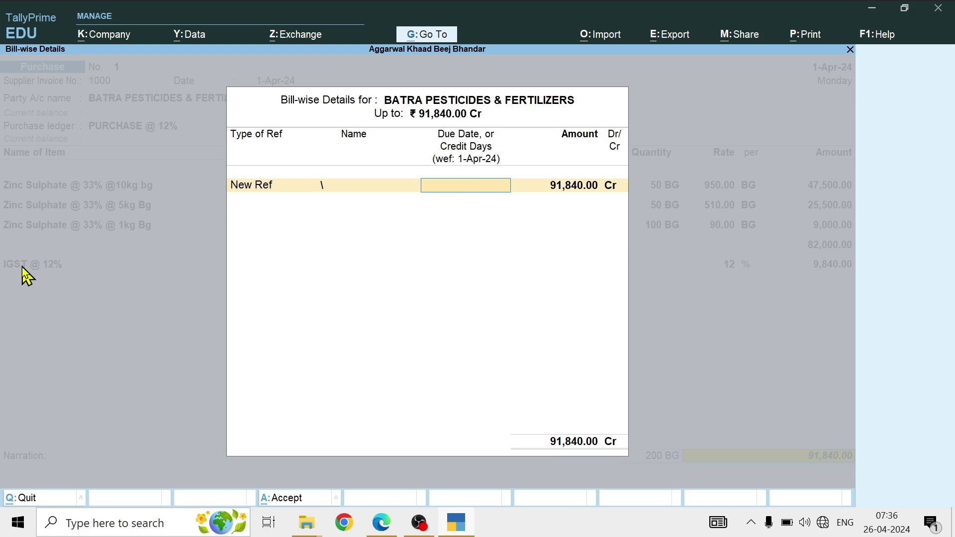
pyautogui.press('BackSpace')
pyautogui.press('BackSpace')
pyautogui.press('Return')
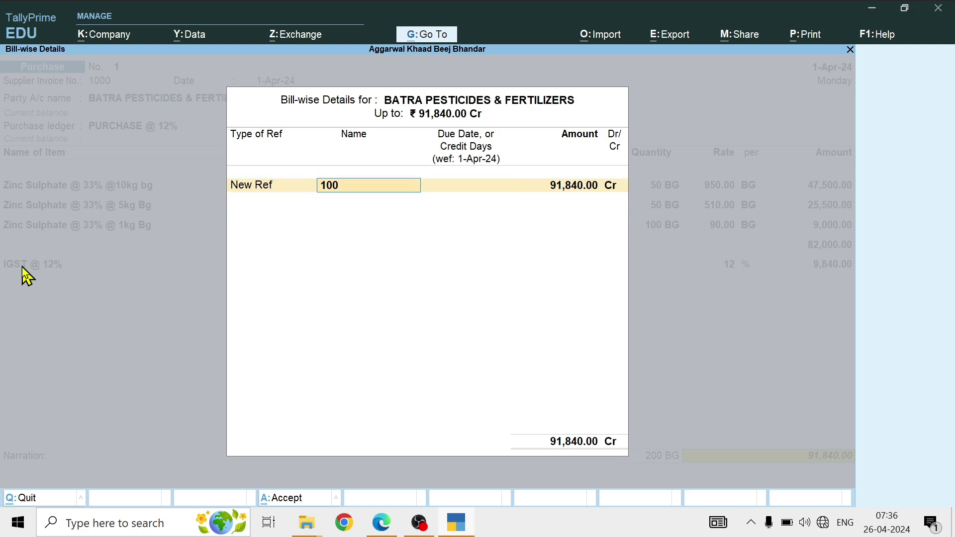
pyautogui.press('Return')
pyautogui.press('Return')
pyautogui.press('Return')
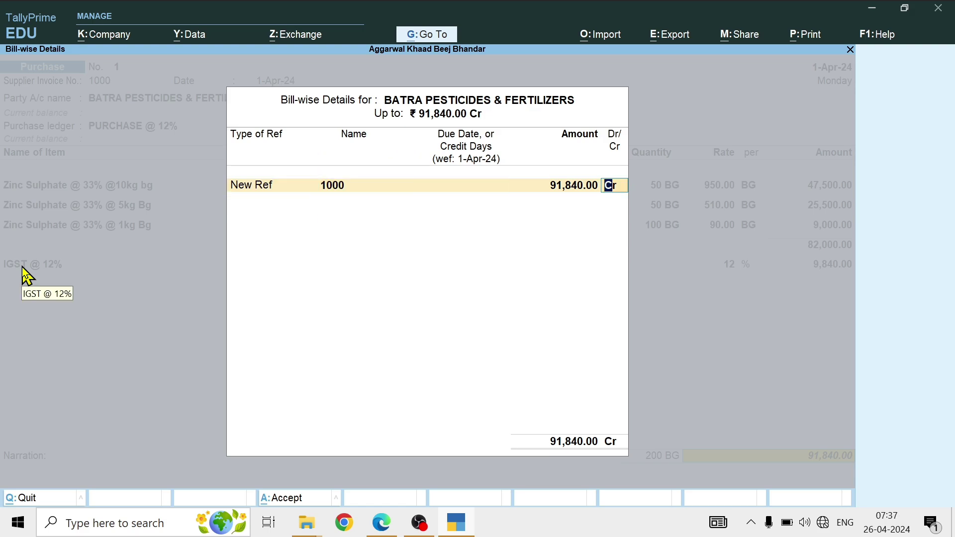
pyautogui.press('Return')
pyautogui.press('Return')
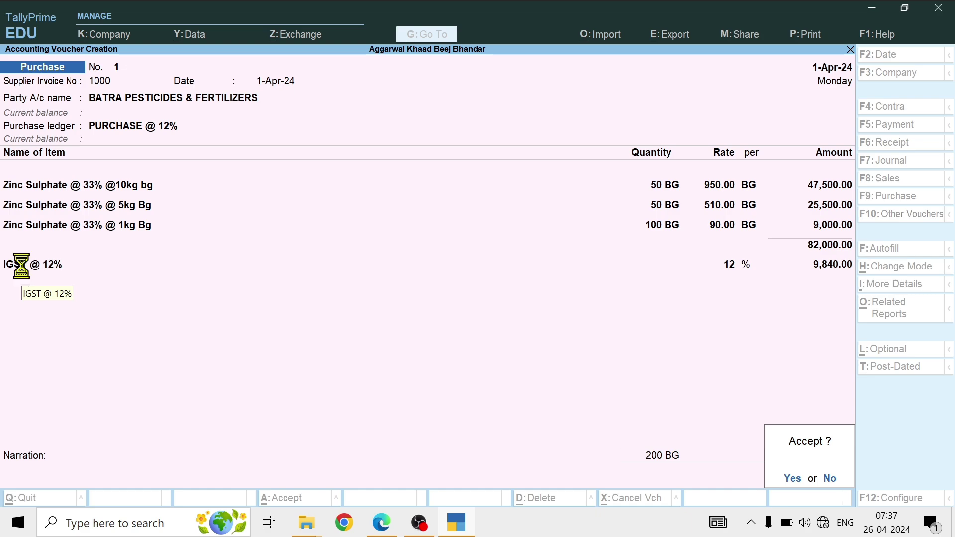
pyautogui.press('y')
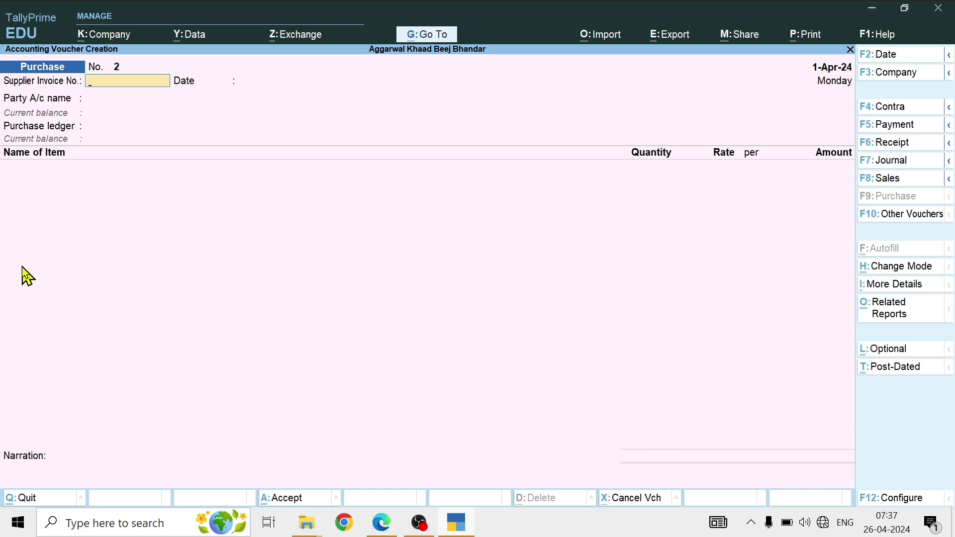
# - Check the 18% GST bill, date the new purchase voucher 1-May-24 and enter supplier invoice number 999 with the same date
pyautogui.press('ctrl')
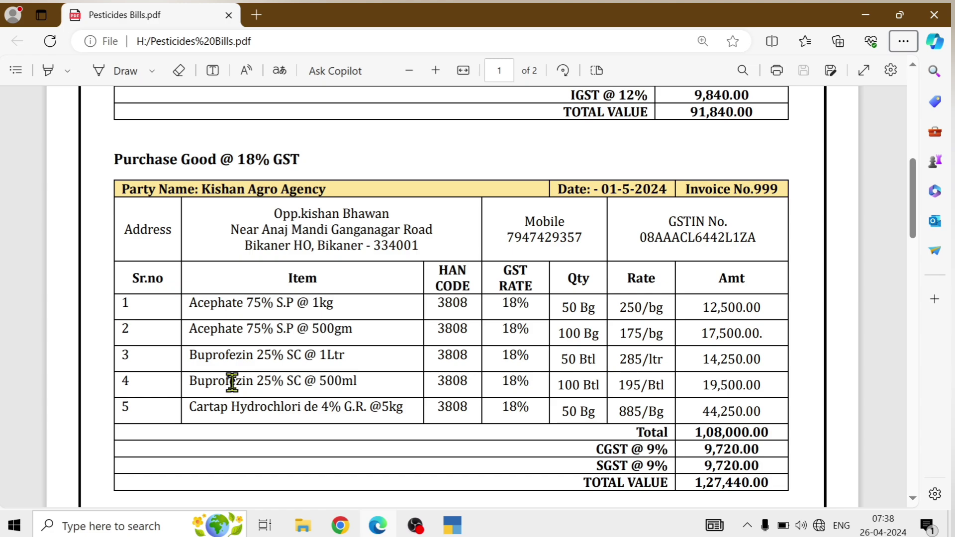
pyautogui.hotkey('alt', 'Tab')
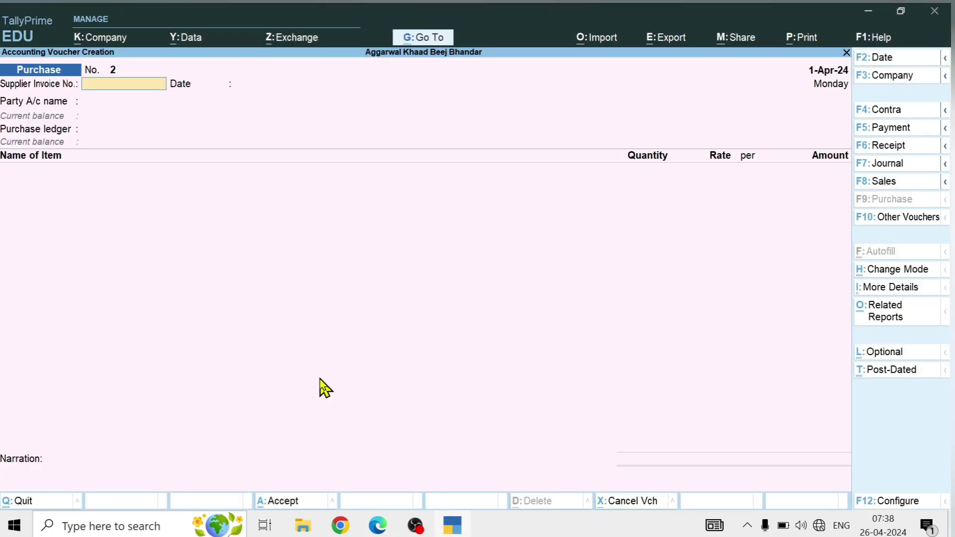
pyautogui.press('F2')
pyautogui.write('1-5')
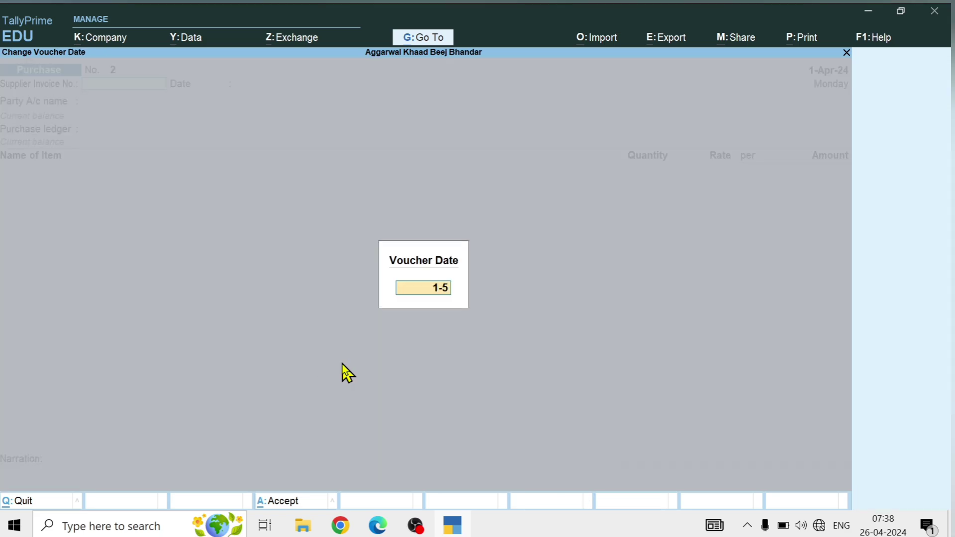
pyautogui.press('Return')
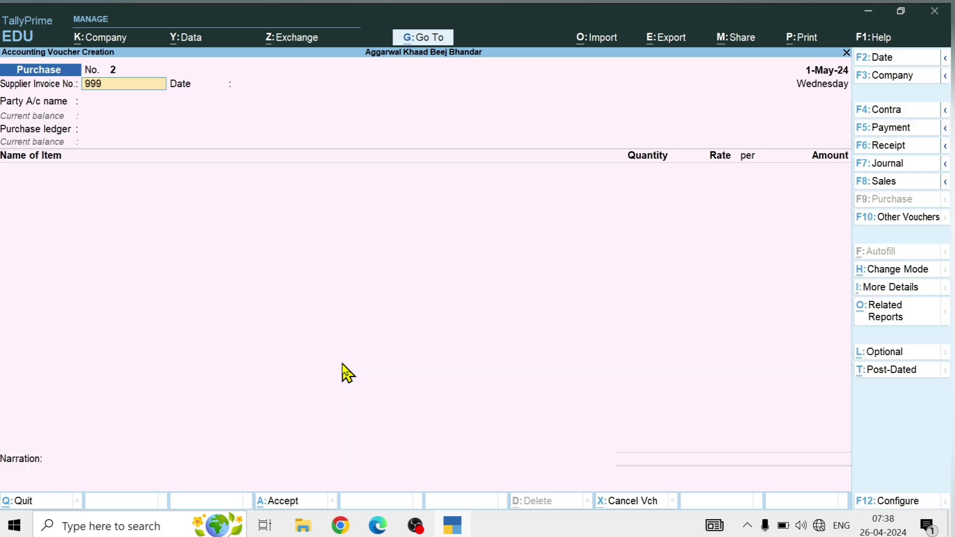
pyautogui.press('Return')
pyautogui.press('Return')
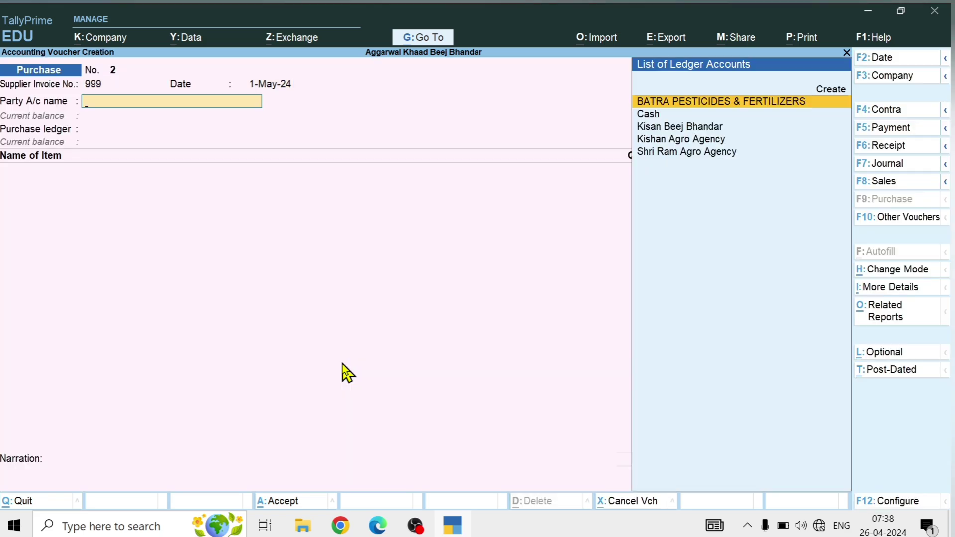
# - Choose Kishan Agro Agency as the party, check its ledger details, and accept the receipt and party details unchanged
pyautogui.press('Down')
pyautogui.hotkey('alt', 'Tab')
pyautogui.hotkey('alt', 'Tab')
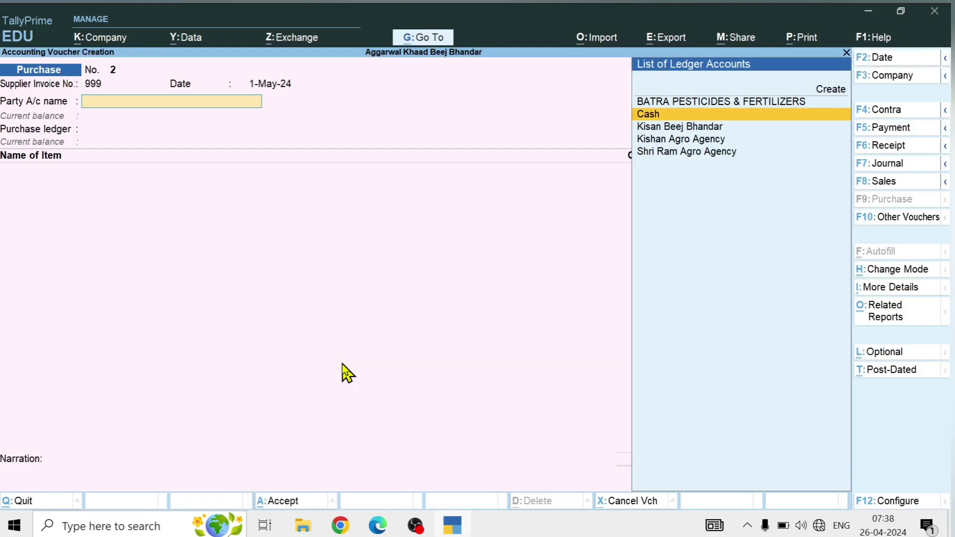
pyautogui.press('Down')
pyautogui.press('Down')
pyautogui.hotkey('ctrl', 'Return')
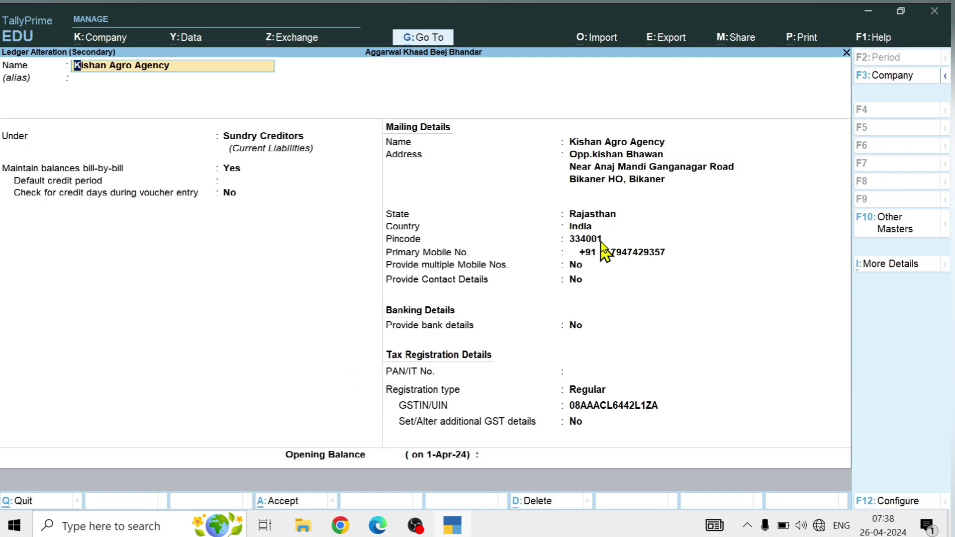
pyautogui.hotkey('ctrl', 'a')
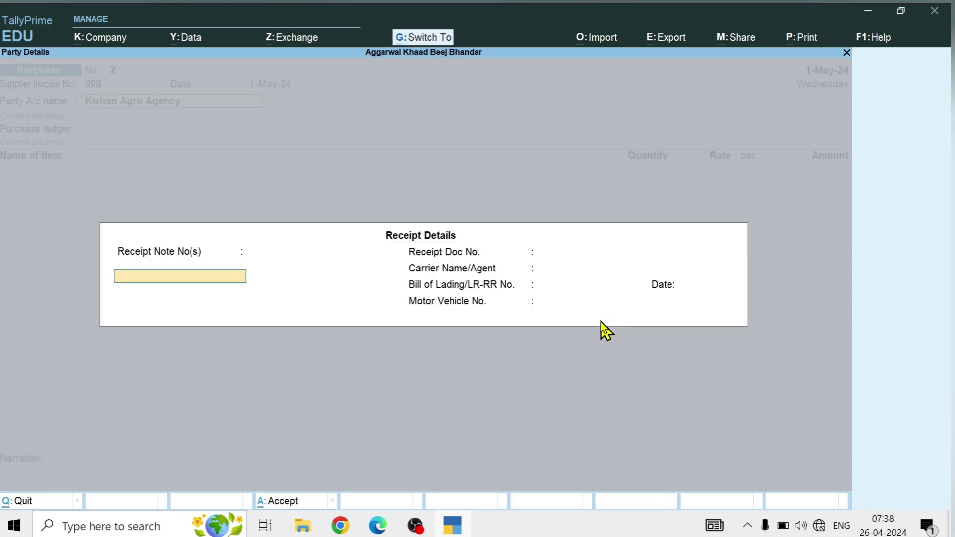
pyautogui.hotkey('ctrl', 'a')
pyautogui.hotkey('ctrl', 'a')
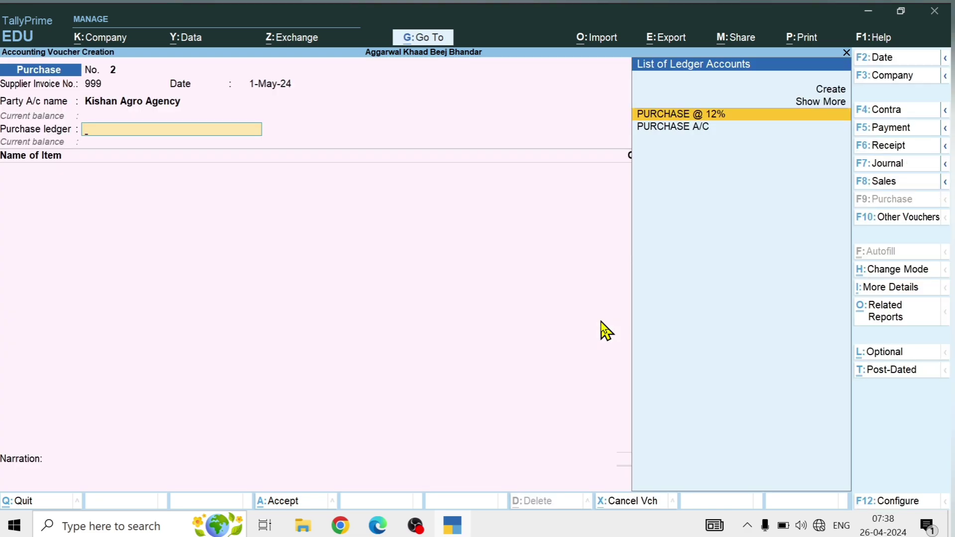
# - Start a new purchase ledger named Purchase @ 18%, adapting the name from the bill's heading
pyautogui.hotkey('alt', 'Tab')
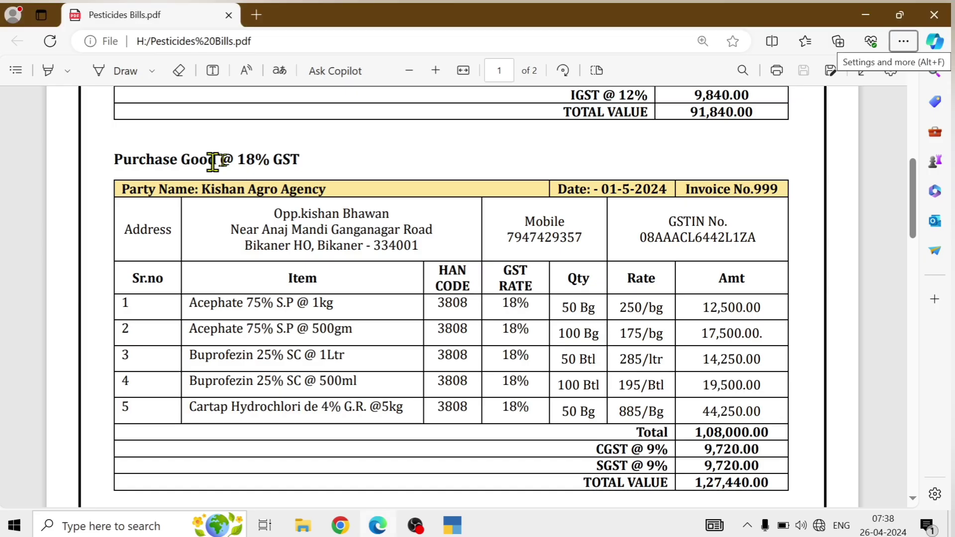
pyautogui.moveTo(280, 159)
pyautogui.mouseDown()
pyautogui.moveTo(110, 158)
pyautogui.moveTo(247, 157)
pyautogui.moveTo(273, 174)
pyautogui.mouseUp()
pyautogui.hotkey('alt', 'Tab')
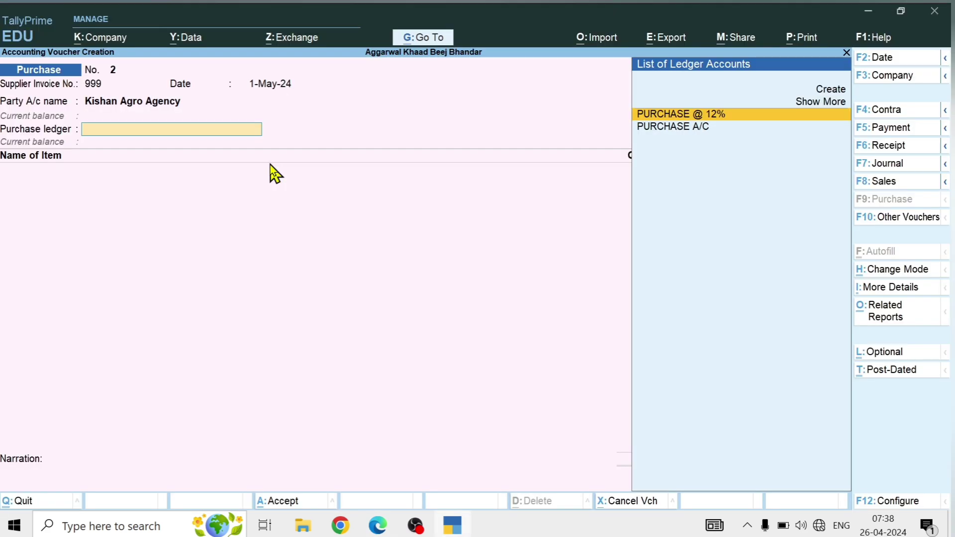
pyautogui.hotkey('alt', 'c')
pyautogui.hotkey('ctrl', 'alt', 'v')
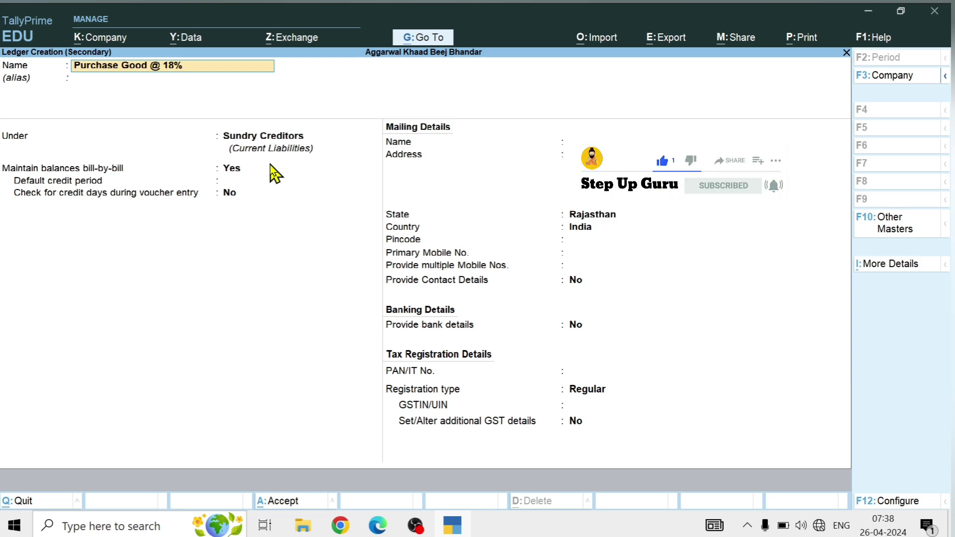
pyautogui.press('BackSpace')
pyautogui.press('BackSpace')
pyautogui.press('BackSpace')
pyautogui.press('BackSpace')
pyautogui.press('BackSpace')
pyautogui.press('BackSpace')
pyautogui.press('BackSpace')
pyautogui.press('BackSpace')
pyautogui.press('BackSpace')
pyautogui.write('@')
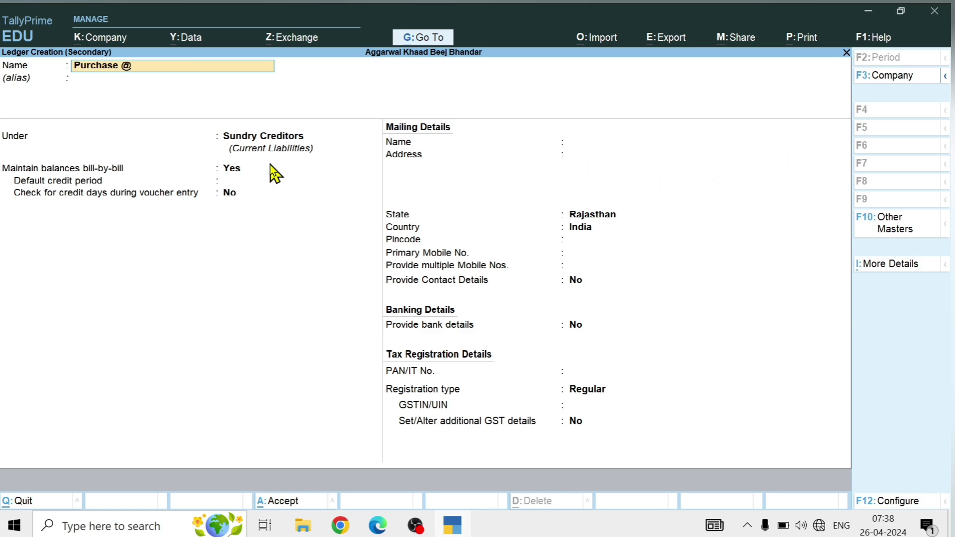
# - Place the new ledger under Purchase Accounts, keep its other settings at default, and save it
pyautogui.press('Return')
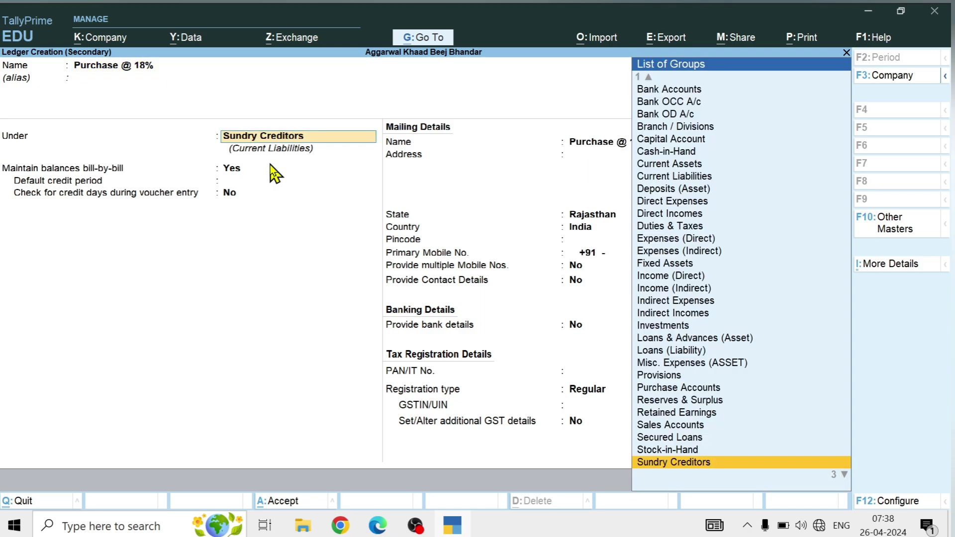
pyautogui.write('PU')
pyautogui.press('Return')
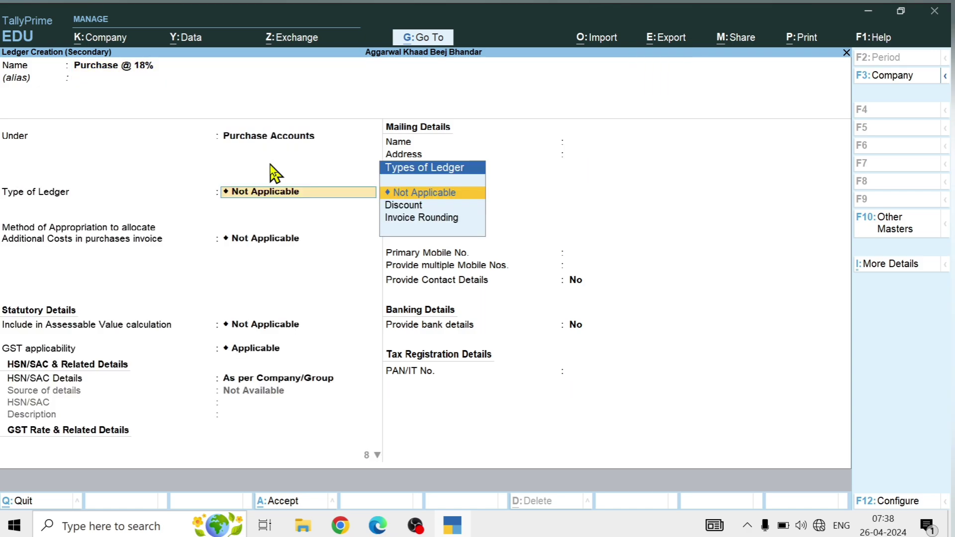
pyautogui.hotkey('ctrl', 'a')
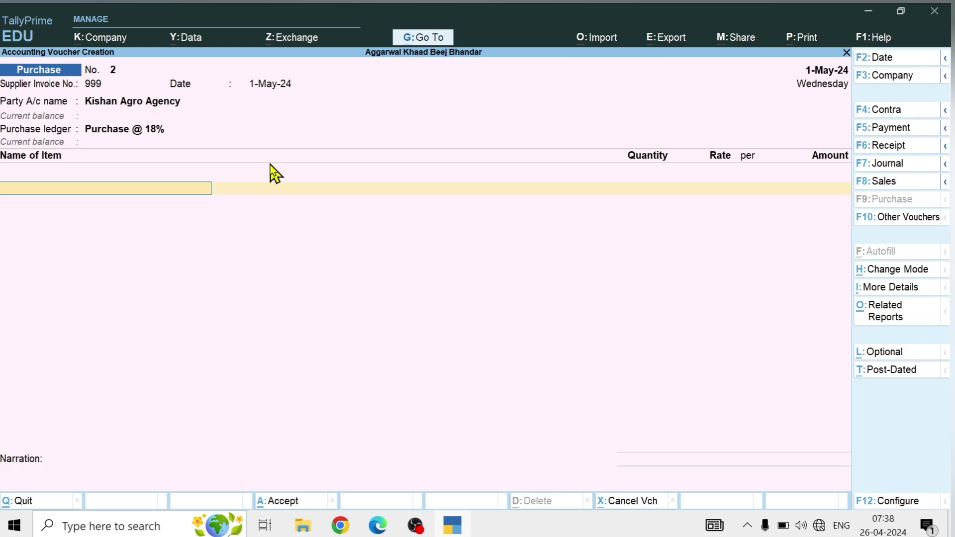
# - Start a new stock item named Acephate 75% S.P @ 1kg, copying the name from the first line of the bill
pyautogui.hotkey('alt', 'c')
pyautogui.hotkey('alt', 'Tab')
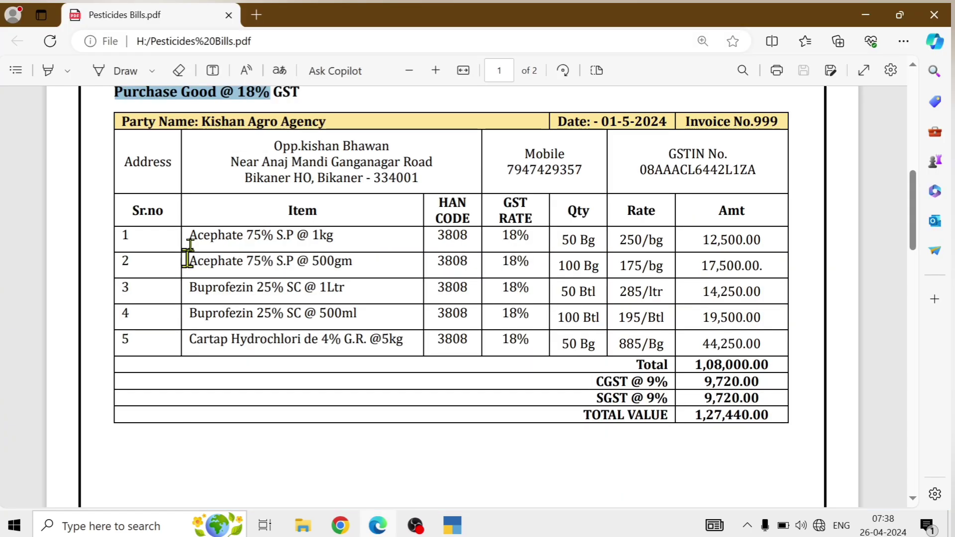
pyautogui.moveTo(189, 235); pyautogui.dragTo(333, 235)
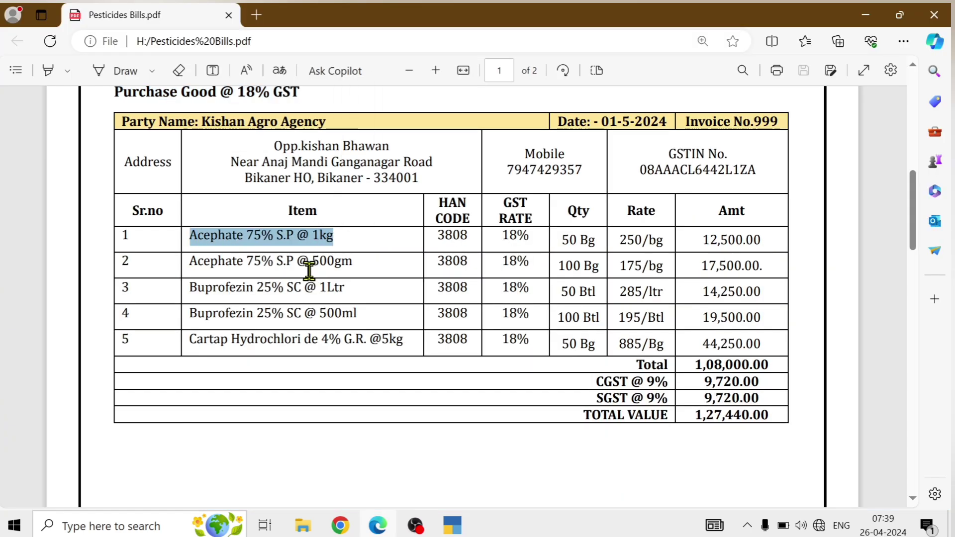
pyautogui.hotkey('ctrl', 'c')
pyautogui.hotkey('alt', 'Tab')
pyautogui.hotkey('ctrl', 'alt', 'v')
pyautogui.press('Return')
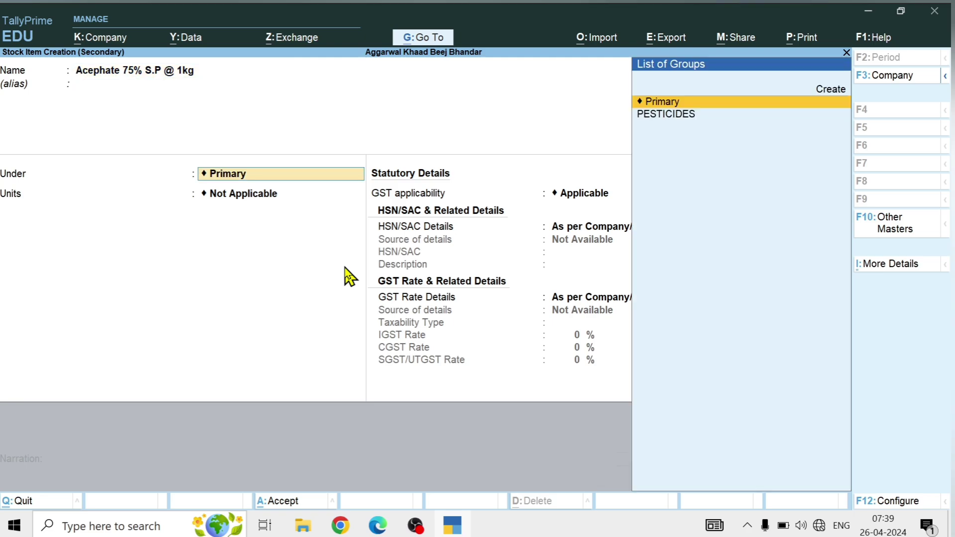
# - Place the Acephate item under the PESTICIDES group with BG as its unit, checking the bill, and keep GST applicable
pyautogui.press('Down')
pyautogui.press('Return')
pyautogui.press('Down')
pyautogui.hotkey('alt', 'Tab')
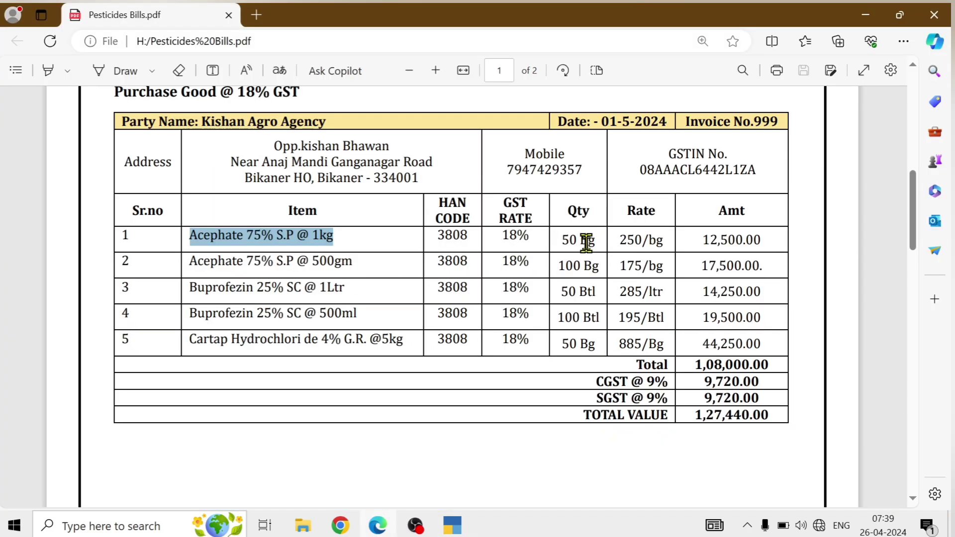
pyautogui.hotkey('alt', 'Tab')
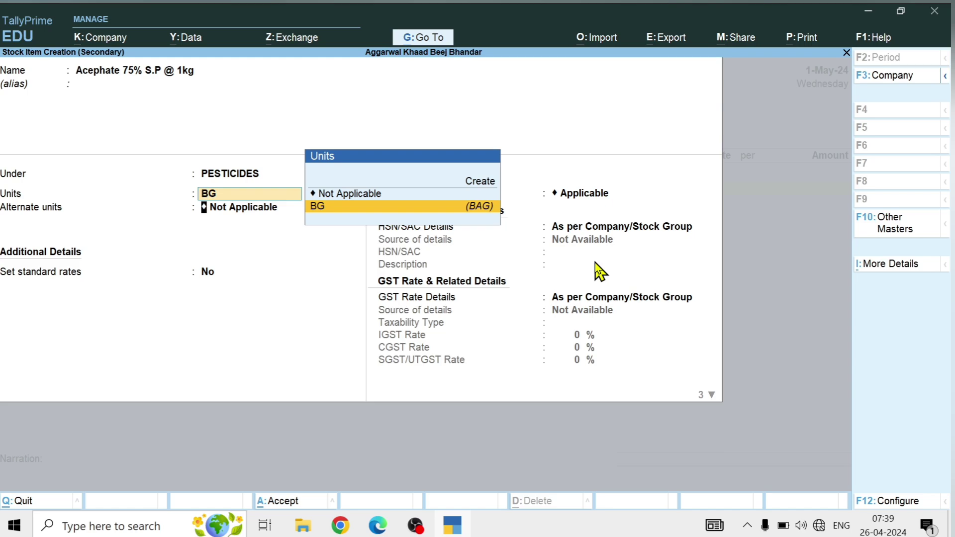
pyautogui.press('Return')
pyautogui.press('Return')
pyautogui.press('Return')
pyautogui.press('Return')
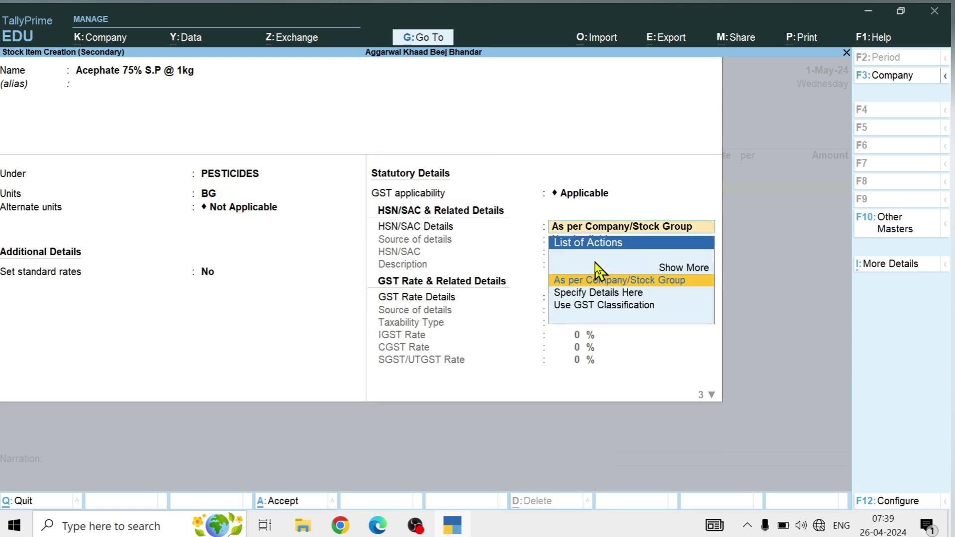
# - Specify the HSN/SAC details for the Acephate 1kg item directly with code 3808, checking the bill, and leave the description blank
pyautogui.press('Down')
pyautogui.press('Return')
pyautogui.hotkey('alt', 'Tab')
pyautogui.hotkey('alt', 'Tab')
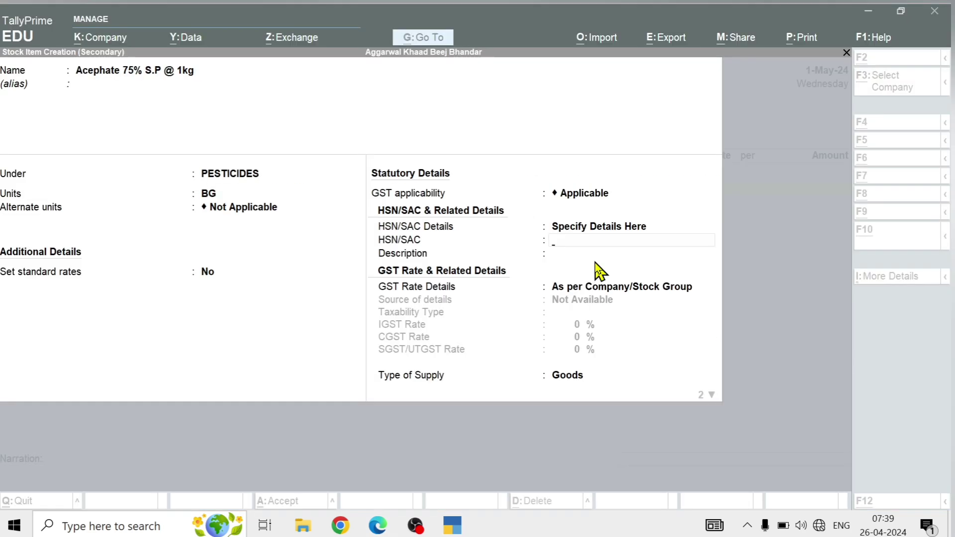
pyautogui.write('38')
pyautogui.press('Return')
pyautogui.press('Return')
# - Specify the item's GST rate details as Taxable with 18% IGST, keep the supply type as Goods, and save the stock item
pyautogui.press('Down')
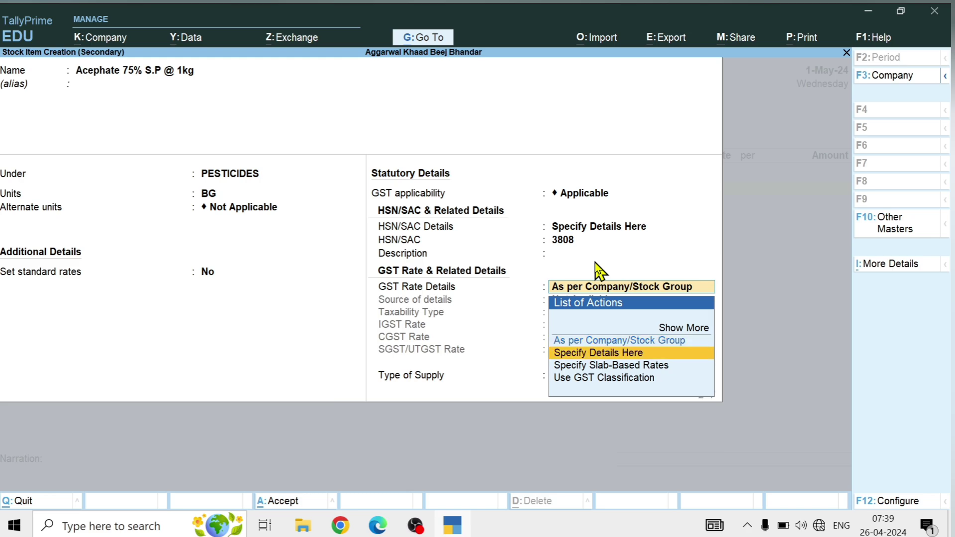
pyautogui.press('Return')
pyautogui.press('Return')
pyautogui.write('18')
pyautogui.press('Return')
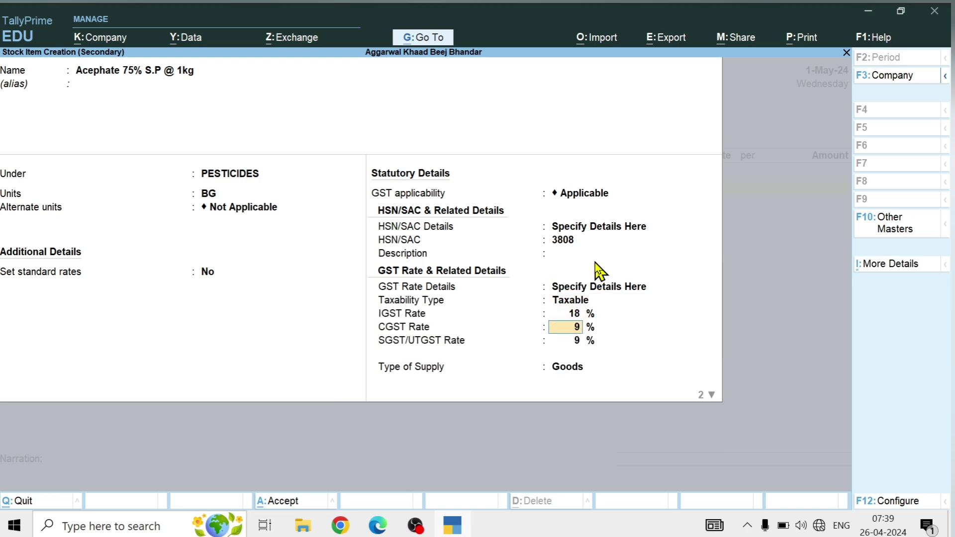
pyautogui.press('Return')
pyautogui.press('Return')
pyautogui.press('Return')
pyautogui.press('Return')
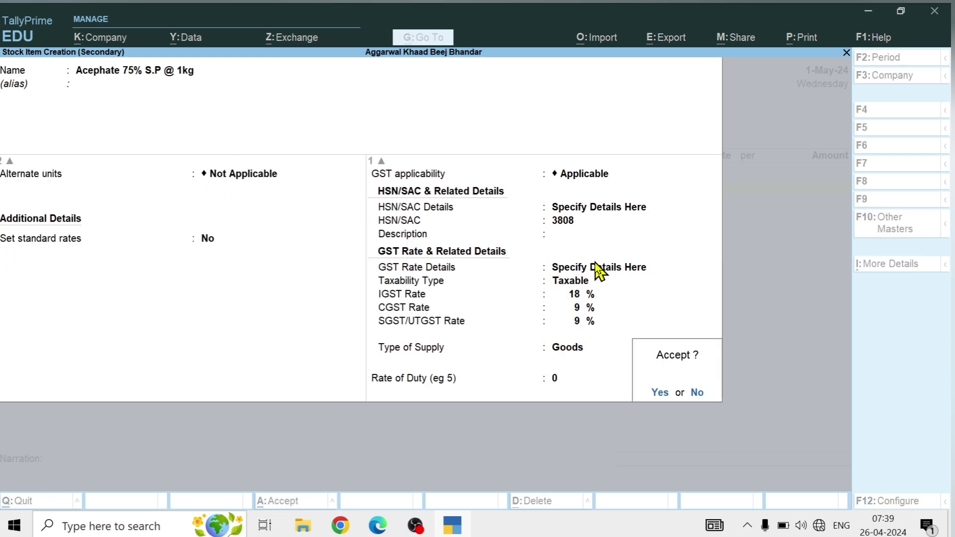
pyautogui.press('Return')
# - Enter 50 BG at a rate of 250 for Acephate 75% S.P @ 1kg in the voucher, checking the bill
pyautogui.hotkey('alt', 'Tab')
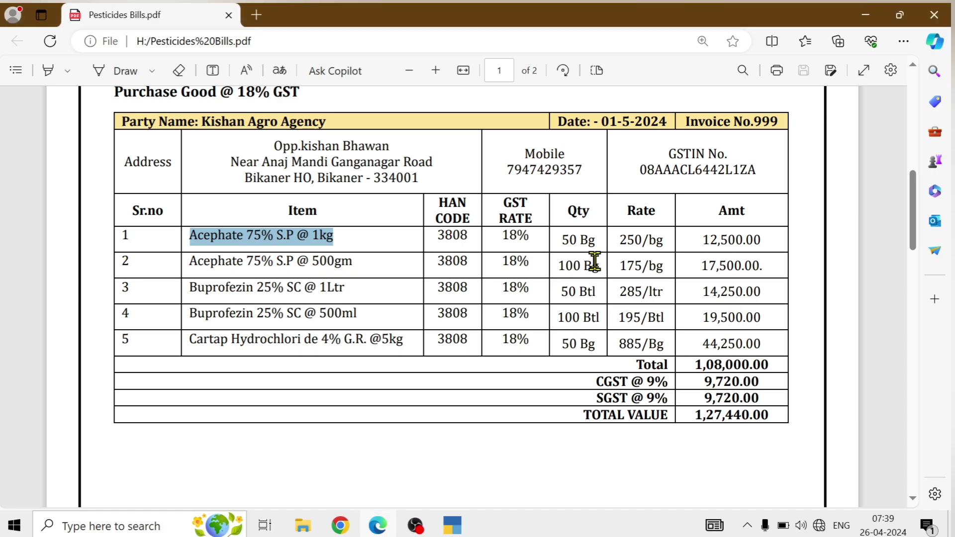
pyautogui.hotkey('alt', 'Tab')
pyautogui.write('50')
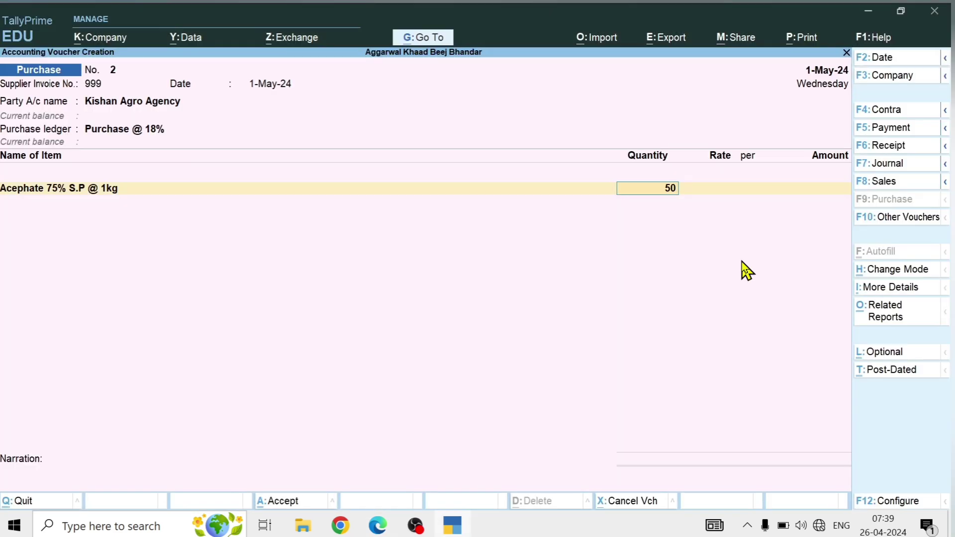
pyautogui.press('Return')
pyautogui.write('250')
pyautogui.press('Return')
pyautogui.press('Return')
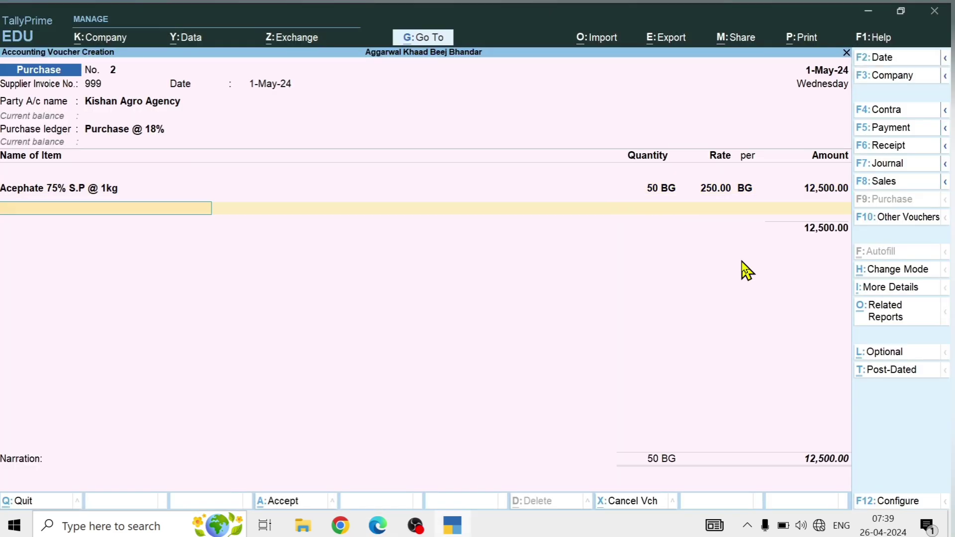
# - Start a new stock item named Acephate 75% S.P @ 500gm, copying the name from the second line of the bill
pyautogui.hotkey('alt', 'c')
pyautogui.hotkey('alt', 'Tab')
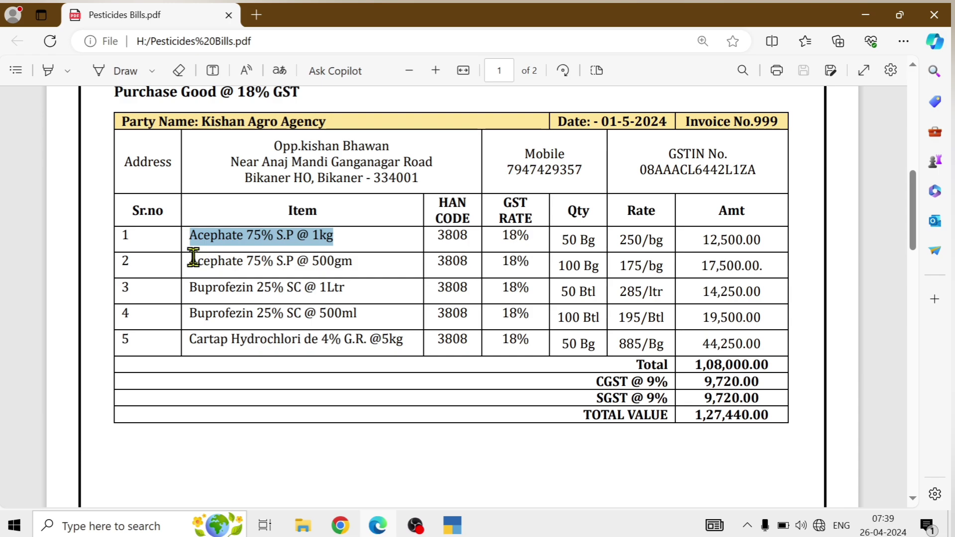
pyautogui.moveTo(191, 259); pyautogui.dragTo(359, 257)
pyautogui.hotkey('ctrl', 'c')
pyautogui.hotkey('alt', 'Tab')
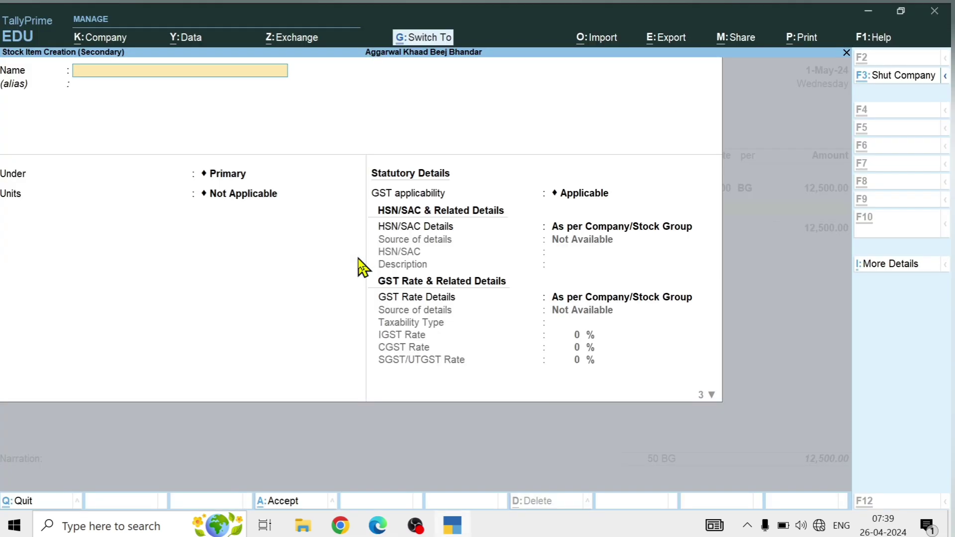
pyautogui.hotkey('ctrl', 'alt', 'v')
# - Place the Acephate 500gm item under the PESTICIDES group with BG as its unit
pyautogui.press('Return')
pyautogui.press('Return')
pyautogui.press('Down')
pyautogui.press('Return')
pyautogui.press('Return')
pyautogui.press('Return')
pyautogui.press('Return')
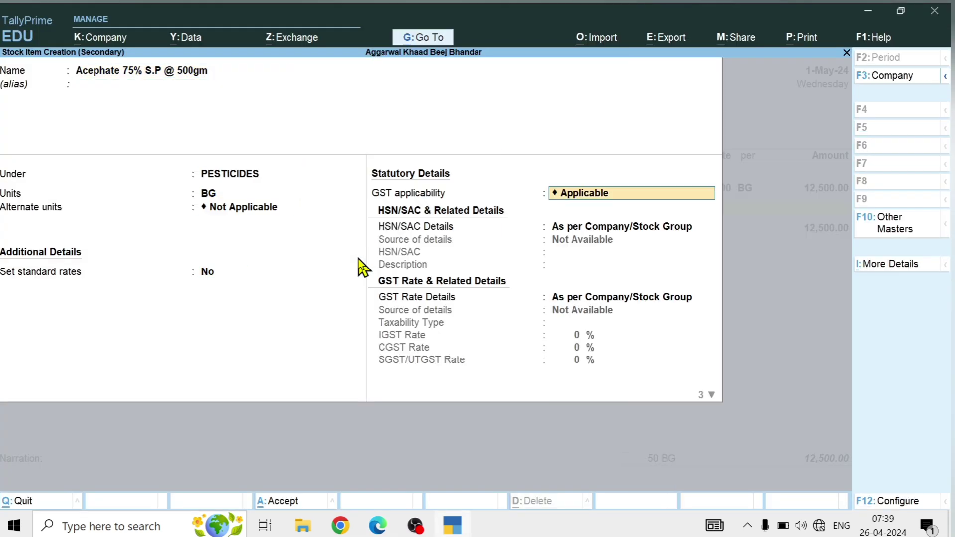
# - Specify HSN/SAC code 3808 directly for the Acephate 500gm item, checking the bill, and leave the description blank
pyautogui.press('Down')
pyautogui.press('Return')
pyautogui.hotkey('alt', 'Tab')
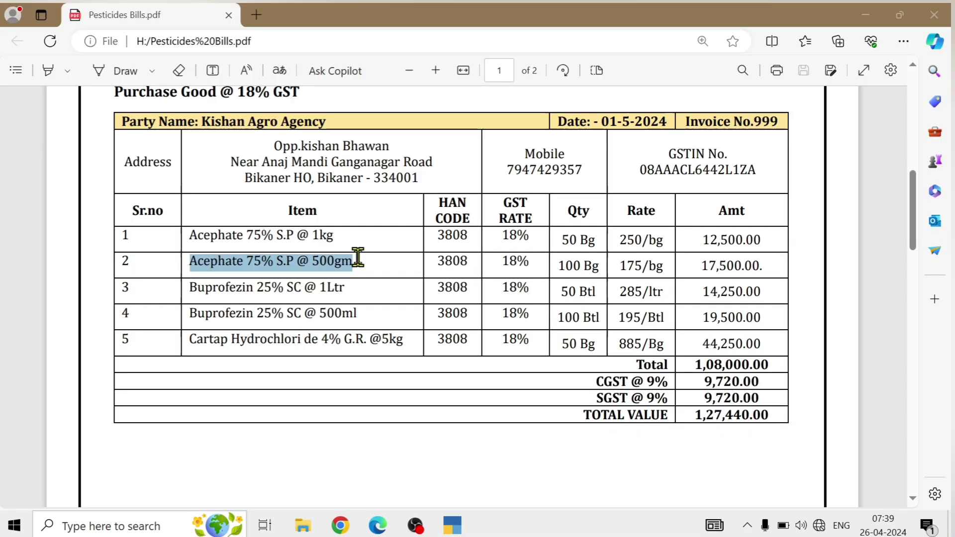
pyautogui.hotkey('alt', 'Tab')
pyautogui.write('3808')
pyautogui.press('Return')
pyautogui.press('Return')
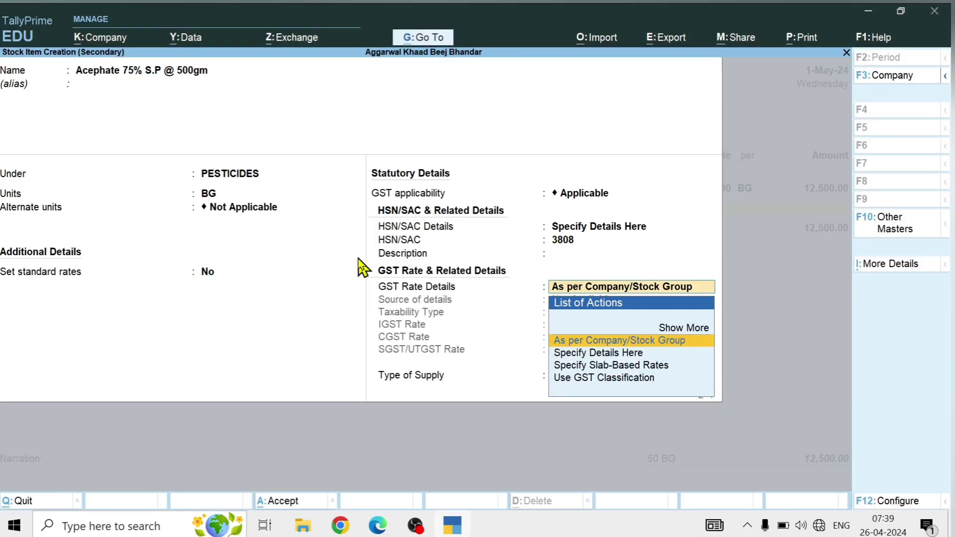
# - Specify the Acephate 500gm item's GST rate as Taxable with 18% IGST and save the stock item
pyautogui.press('Down')
pyautogui.press('Return')
pyautogui.press('Return')
pyautogui.write('18')
pyautogui.press('Return')
pyautogui.press('Return')
pyautogui.press('Return')
pyautogui.press('Return')
pyautogui.press('Return')
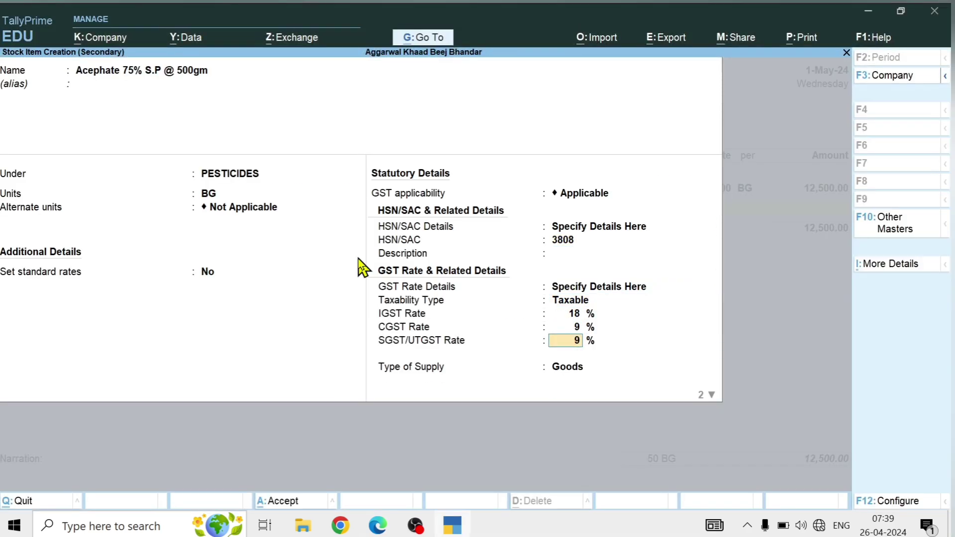
pyautogui.press('Return')
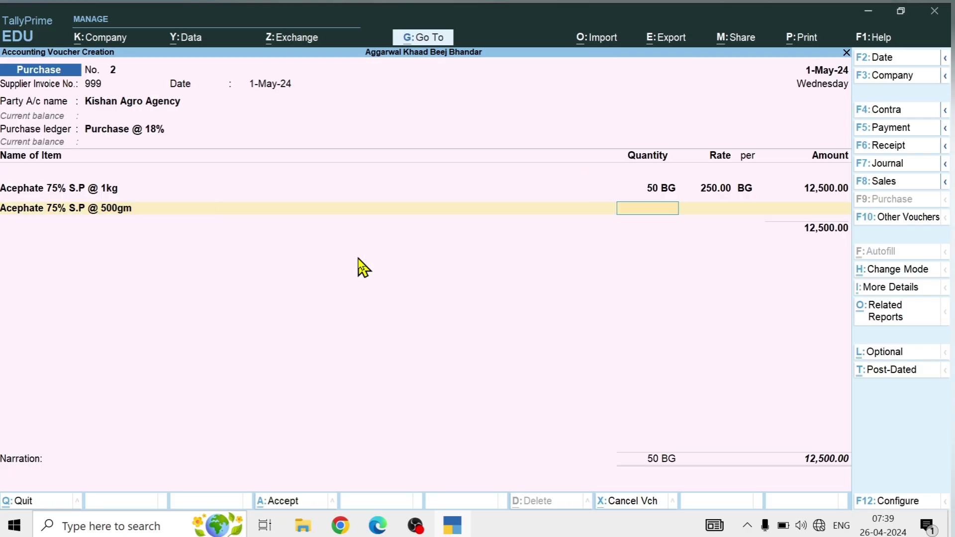
# - Enter 100 BG at a rate of 175 for Acephate 75% S.P @ 500gm in the voucher, checking the bill
pyautogui.hotkey('alt', 'Tab')
pyautogui.hotkey('alt', 'Tab')
pyautogui.write('100')
pyautogui.press('Return')
pyautogui.write('175')
pyautogui.press('Return')
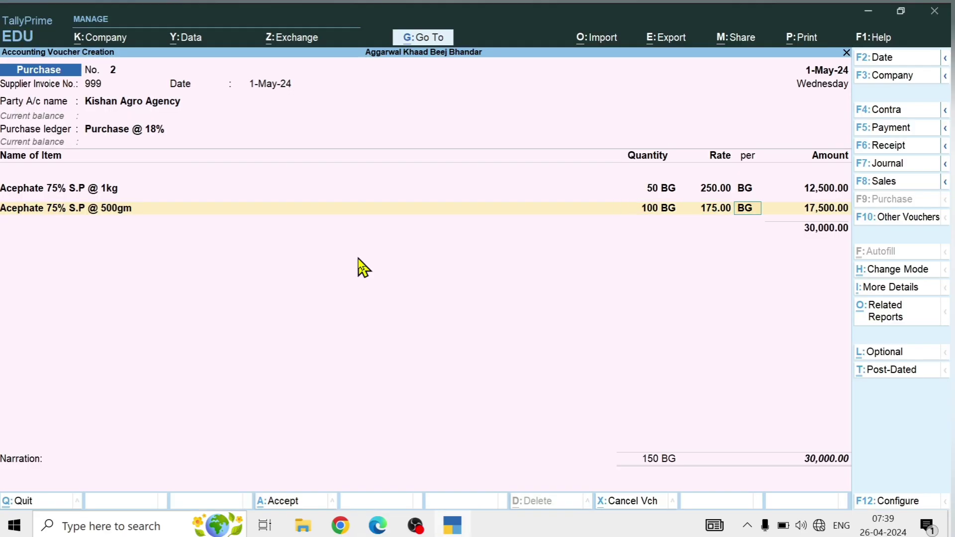
pyautogui.press('Return')
pyautogui.press('Return')
# - Start a new stock item named Buprofezin 25% SC @ 1Ltr, copying the name from the third line of the bill
pyautogui.hotkey('alt', 'c')
pyautogui.hotkey('alt', 'Tab')
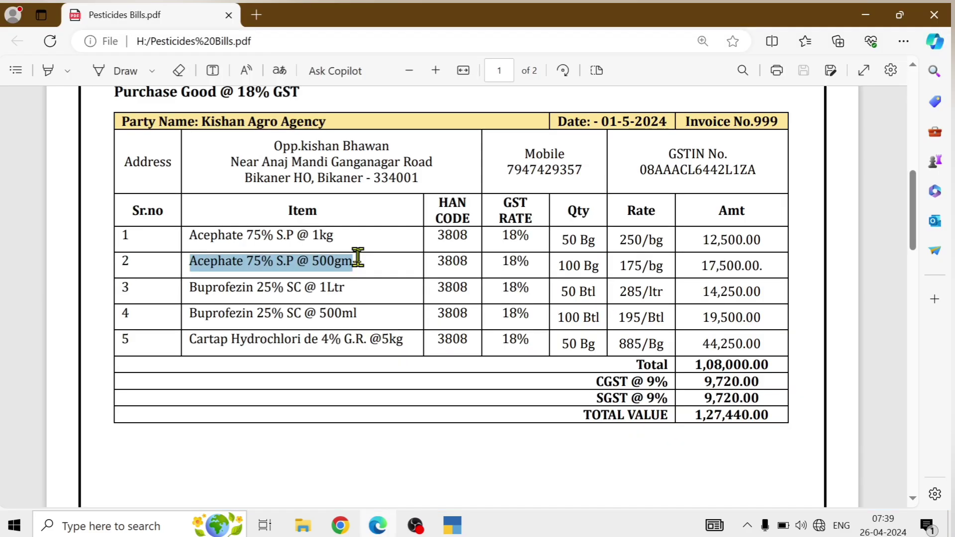
pyautogui.scroll(-2, 272, 250)
pyautogui.moveTo(191, 219); pyautogui.dragTo(343, 220)
pyautogui.hotkey('ctrl', 'c')
pyautogui.hotkey('alt', 'Tab')
pyautogui.hotkey('ctrl', 'v')
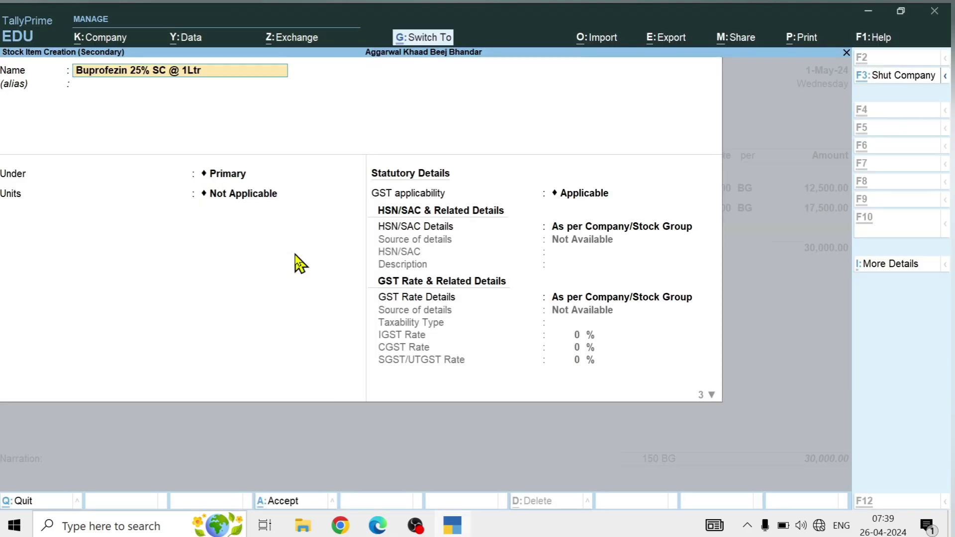
# - Place the Buprofezin 1Ltr item under the PESTICIDES group with BG as its unit
pyautogui.press('Return')
pyautogui.press('Down')
pyautogui.press('Return')
pyautogui.press('Down')
pyautogui.press('Return')
pyautogui.press('Return')
pyautogui.press('Return')
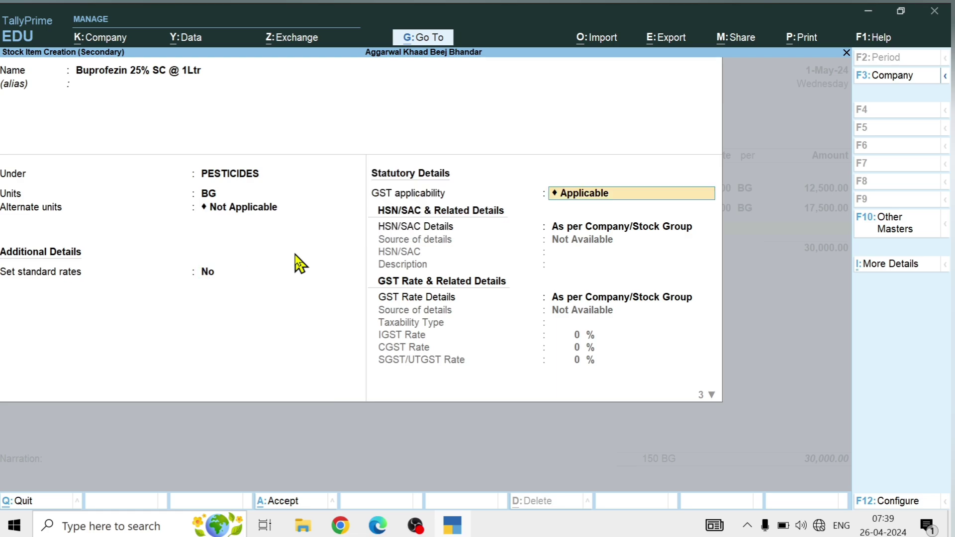
# - Return to the item's unit and start a new simple unit with symbol BTL and formal name BOTTLE
pyautogui.press('BackSpace')
pyautogui.press('BackSpace')
pyautogui.press('BackSpace')
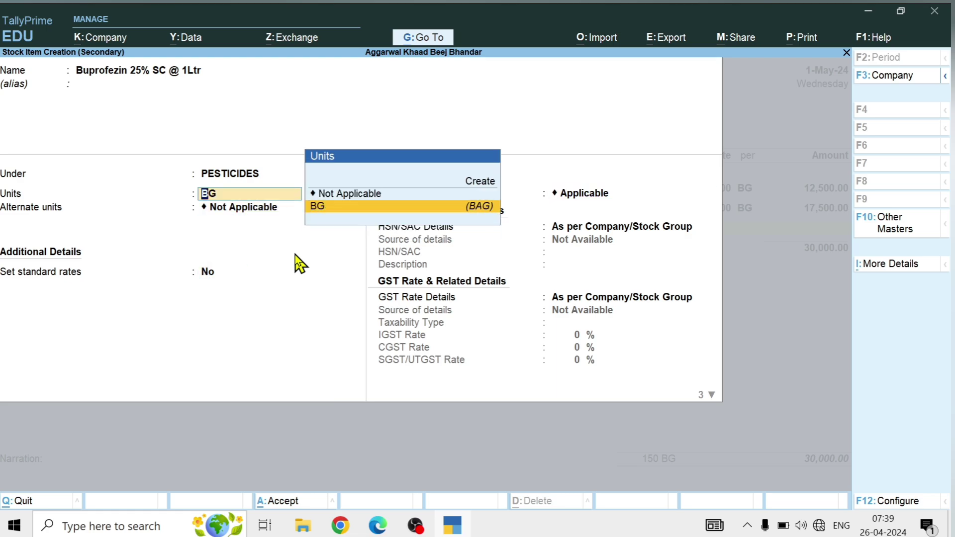
pyautogui.press('Up')
pyautogui.press('Up')
pyautogui.press('Return')
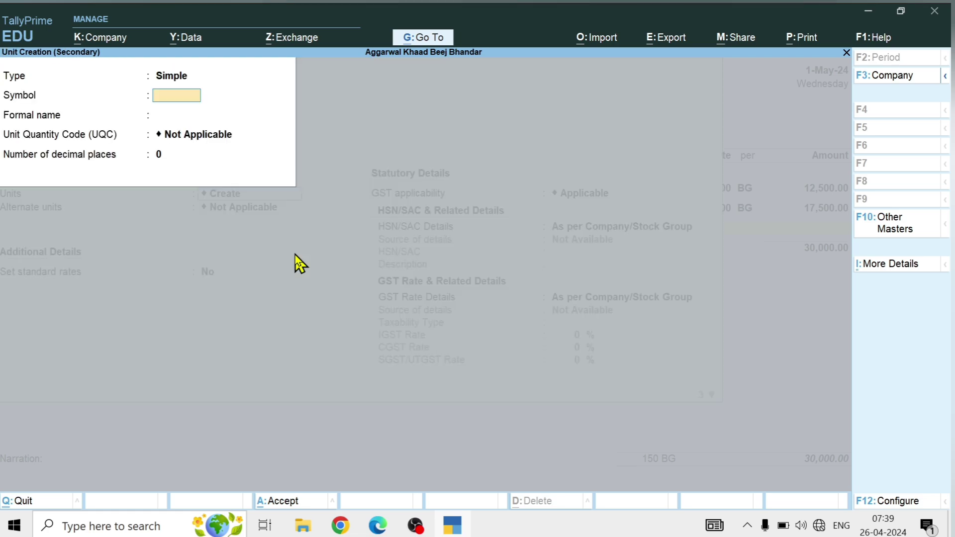
pyautogui.press('Return')
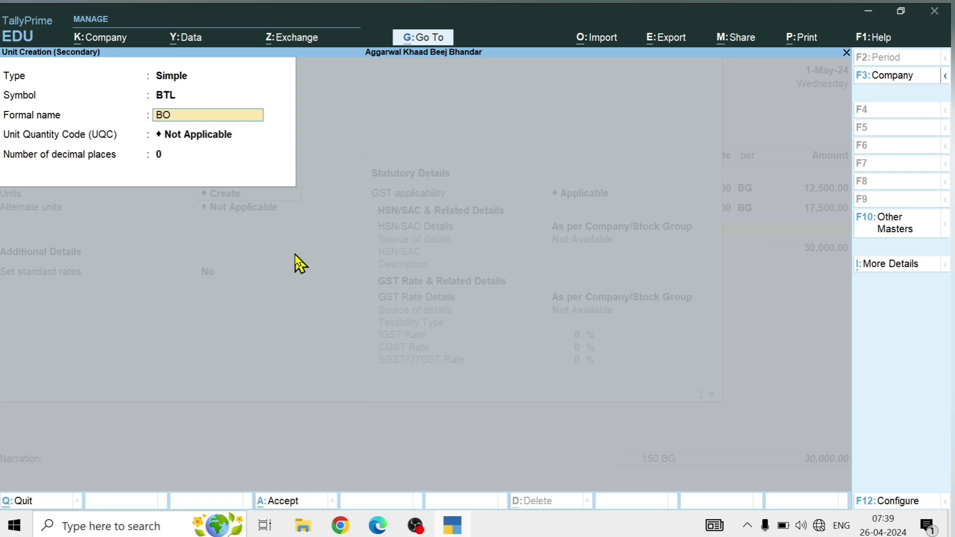
pyautogui.press('Return')
pyautogui.press('BackSpace')
pyautogui.write('BOTTLE')
pyautogui.press('Return')
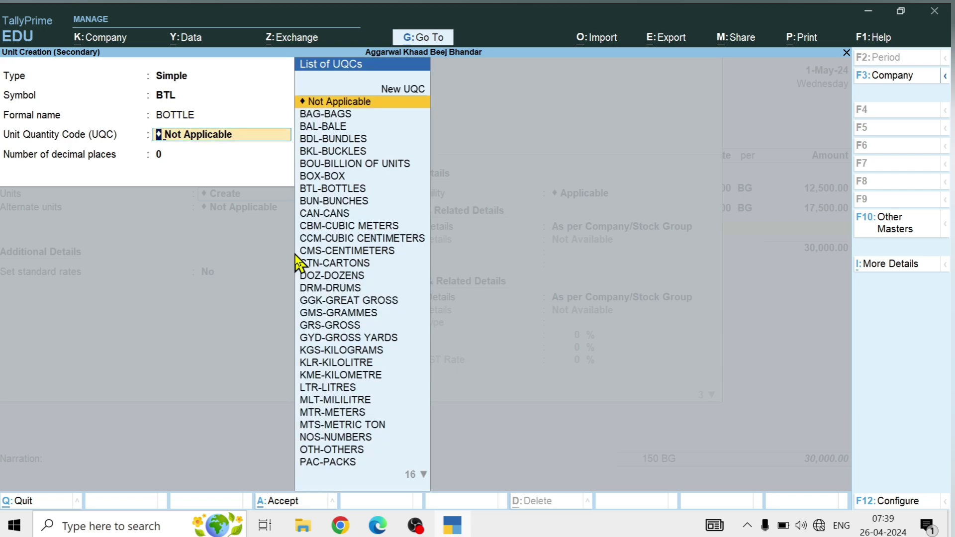
# - Set the new unit's quantity code to BTL-BOTTLES with 0 decimal places, and save it as the Buprofezin item's unit
pyautogui.write('BO')
pyautogui.press('Down')
pyautogui.press('Down')
pyautogui.press('Down')
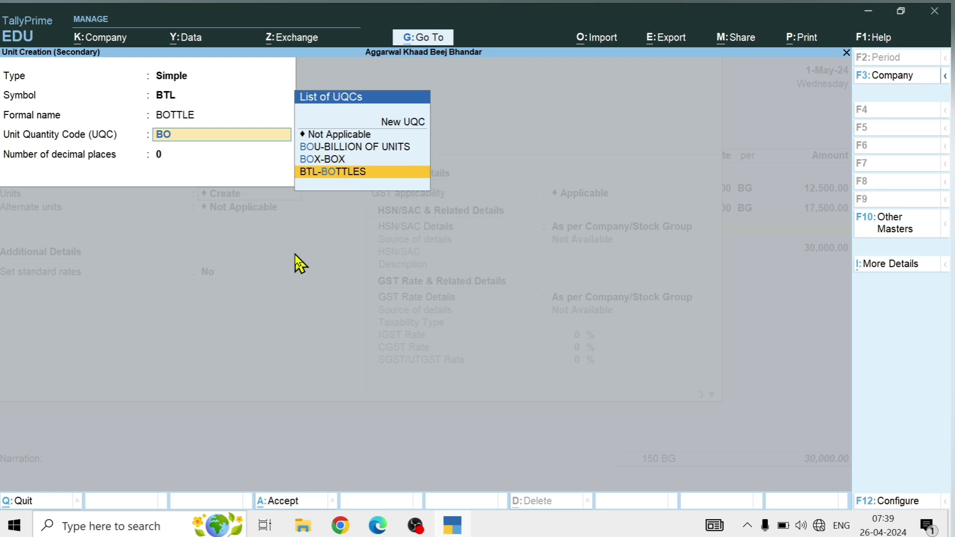
pyautogui.press('Return')
pyautogui.press('Return')
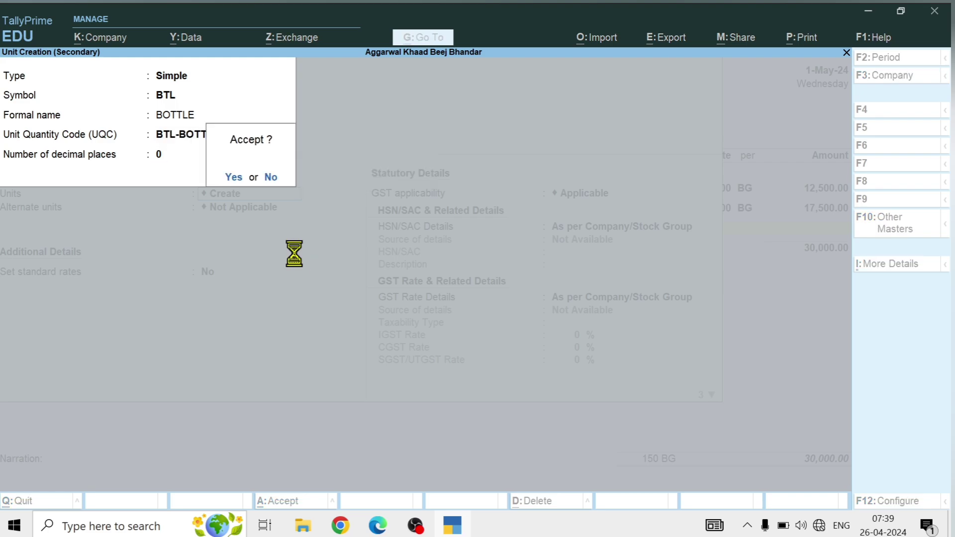
pyautogui.press('Return')
pyautogui.press('Return')
pyautogui.press('Return')
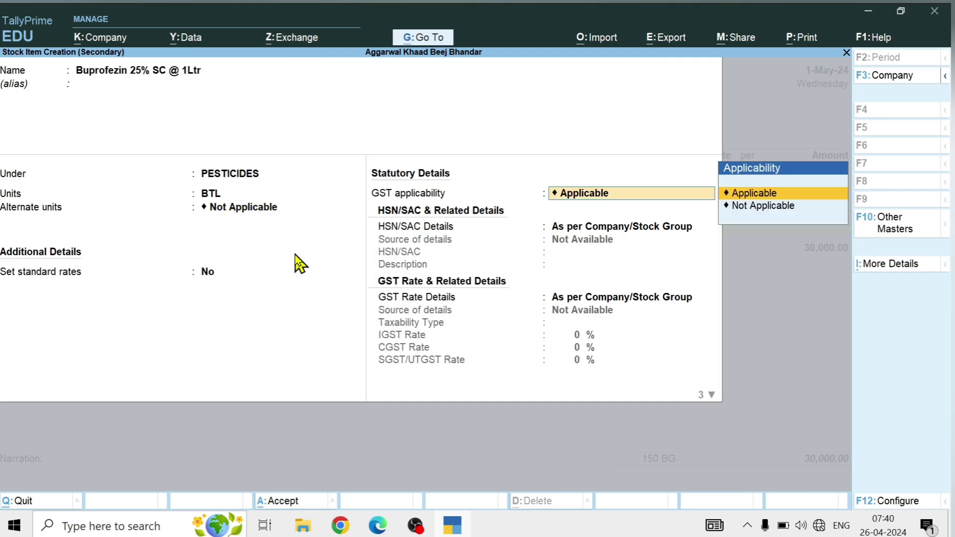
# - Keep GST applicable for the Buprofezin 1Ltr item and specify HSN/SAC code 3808 directly, without a description
pyautogui.press('Return')
pyautogui.press('Return')
pyautogui.press('BackSpace')
pyautogui.press('Down')
pyautogui.press('Return')
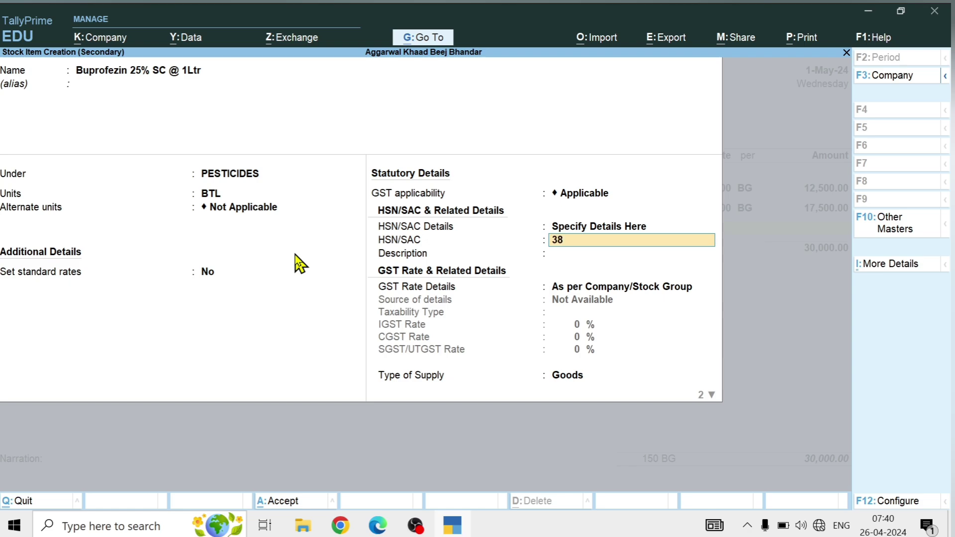
pyautogui.press('Return')
pyautogui.press('Return')
# - Specify the Buprofezin 1Ltr item's GST rate as Taxable with 18% IGST and save the stock item
pyautogui.press('Return')
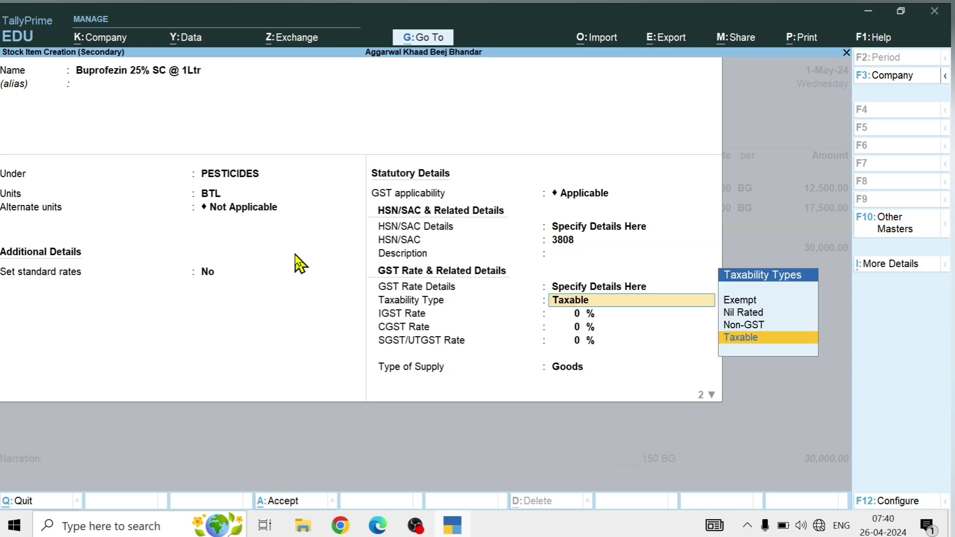
pyautogui.press('Return')
pyautogui.write('18')
pyautogui.press('Return')
pyautogui.press('Return')
pyautogui.press('Return')
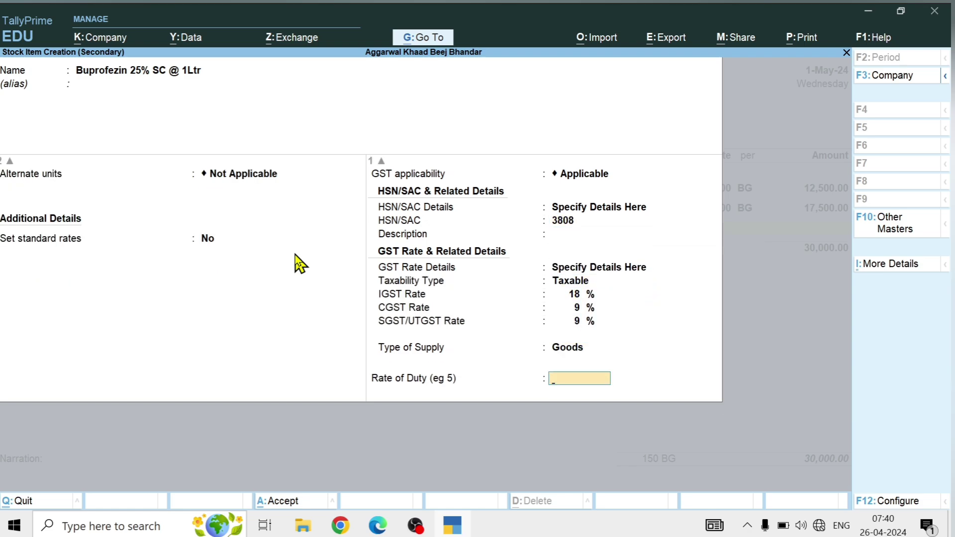
pyautogui.press('Return')
pyautogui.press('Return')
pyautogui.press('Return')
# - Enter 50 BTL at a rate of 285 for Buprofezin 25% SC @ 1Ltr in the voucher, checking the bill
pyautogui.hotkey('alt', 'Tab')
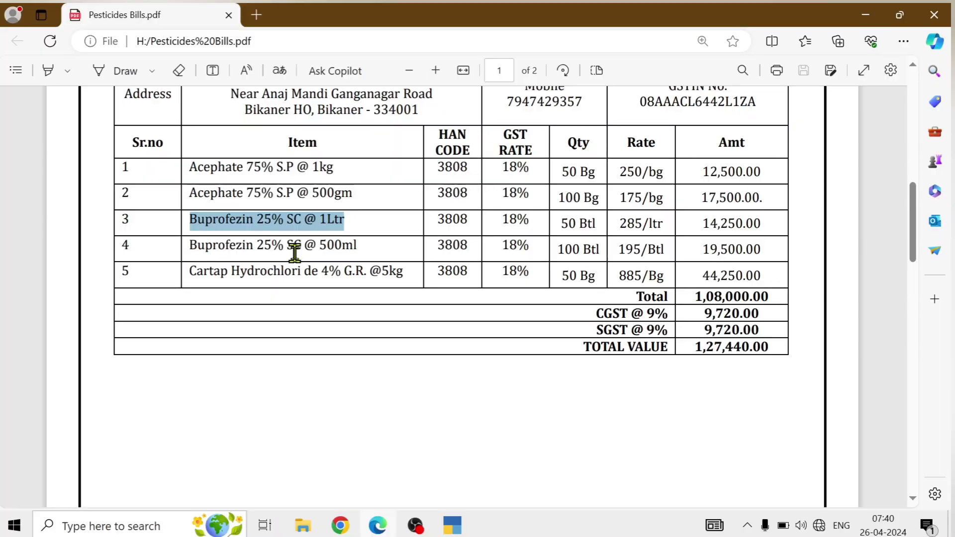
pyautogui.hotkey('alt', 'Tab')
pyautogui.write('50')
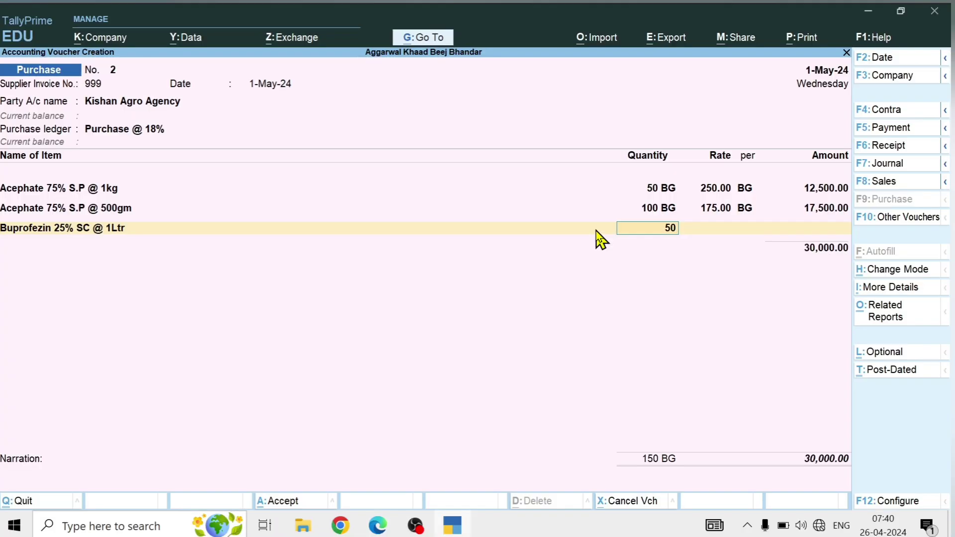
pyautogui.press('Return')
pyautogui.hotkey('alt', 'Tab')
pyautogui.hotkey('alt', 'Tab')
pyautogui.write('28')
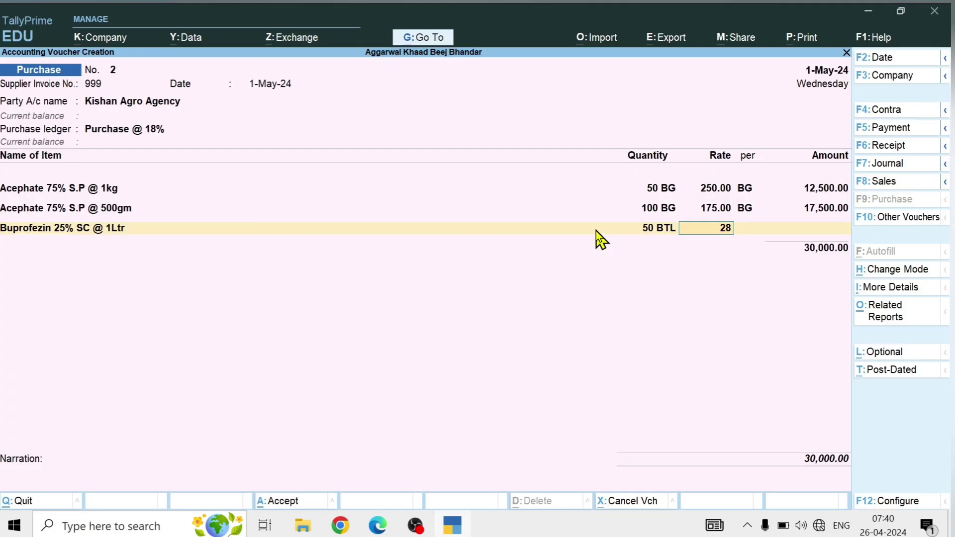
pyautogui.write('5')
pyautogui.press('Return')
pyautogui.press('Return')
pyautogui.press('Return')
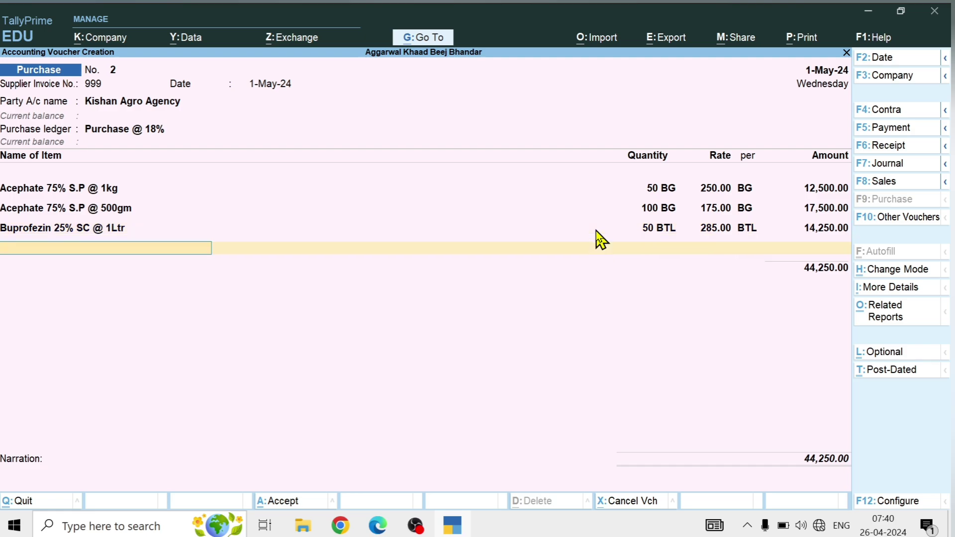
# - Create a new stock item from the voucher, named Buprofezin 25% SC @ 500ml as copied from the bill
pyautogui.hotkey('alt', 'c')
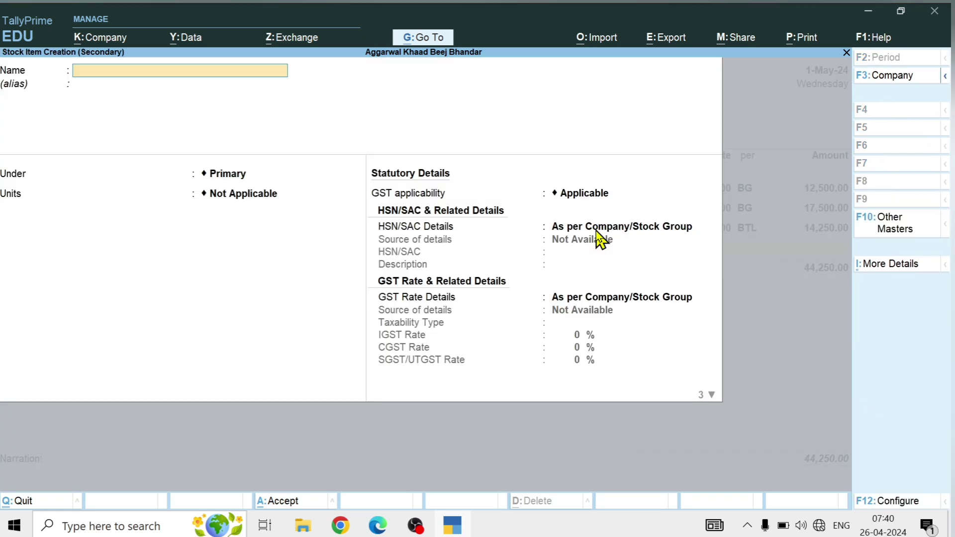
pyautogui.hotkey('alt', 'Tab')
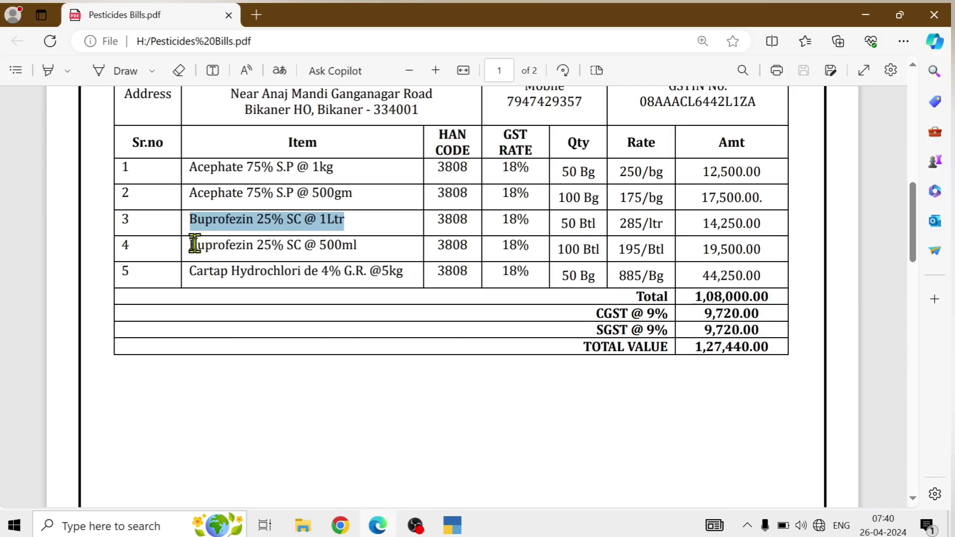
pyautogui.moveTo(190, 245); pyautogui.dragTo(354, 247)
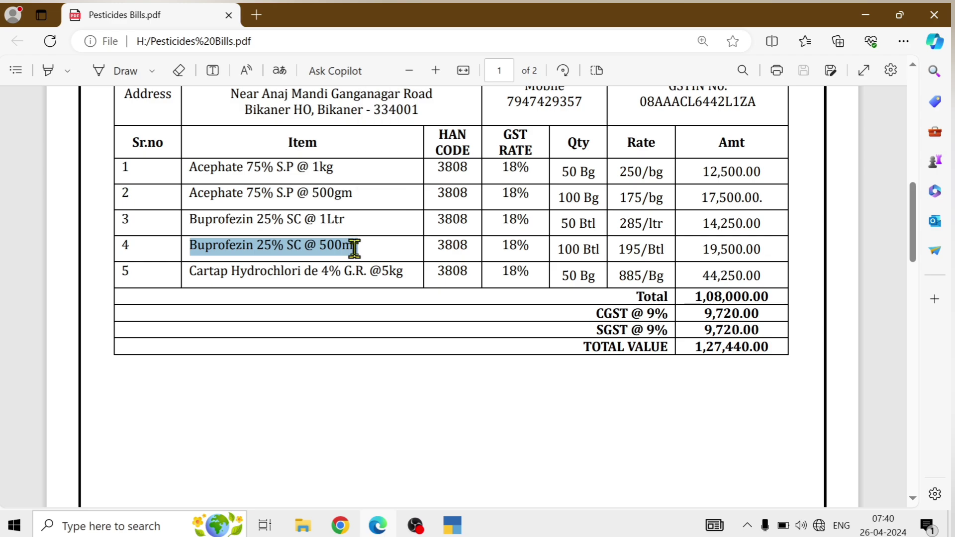
pyautogui.hotkey('ctrl', 'c')
pyautogui.hotkey('alt', 'Tab')
pyautogui.hotkey('ctrl', 'v')
pyautogui.press('Return')
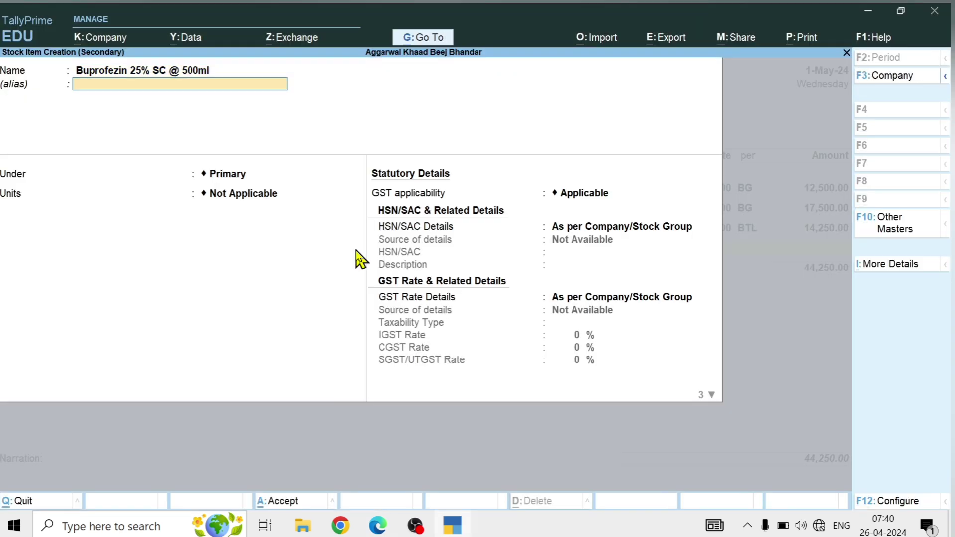
# - Place the Buprofezin 500ml item under PESTICIDES with BTL as its unit, without alias or alternate units
pyautogui.press('Return')
pyautogui.press('Down')
pyautogui.press('Return')
pyautogui.press('Return')
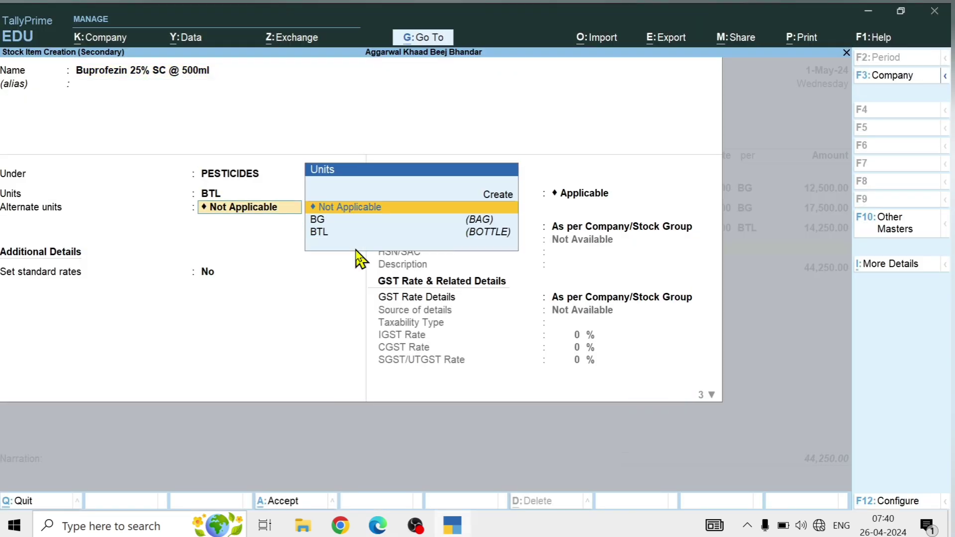
pyautogui.press('Return')
# - Keep GST applicable for the Buprofezin 500ml item and specify HSN/SAC code 3808 directly, without a description
pyautogui.press('Return')
pyautogui.press('Return')
pyautogui.press('Down')
pyautogui.press('Return')
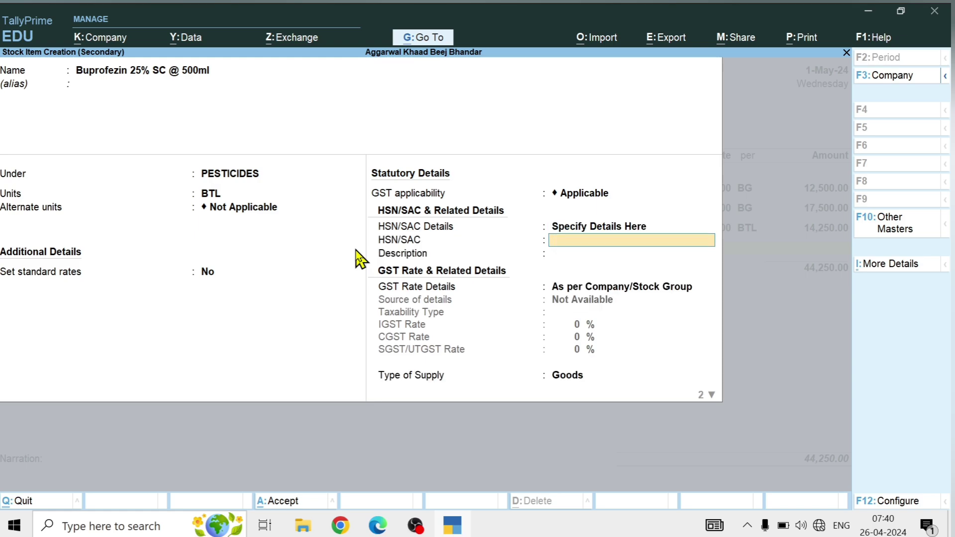
pyautogui.hotkey('alt', 'Tab')
pyautogui.hotkey('alt', 'Tab')
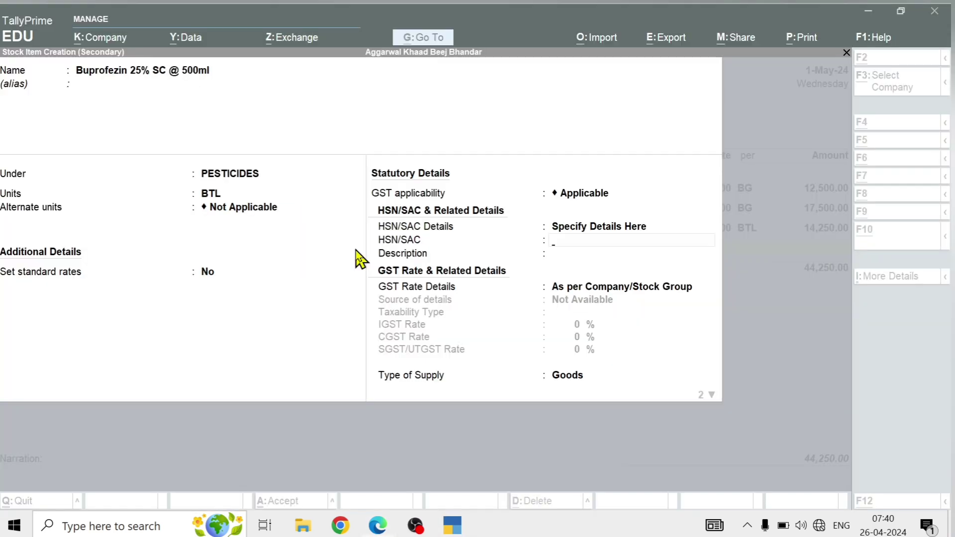
pyautogui.write('100')
pyautogui.press('Return')
pyautogui.press('BackSpace')
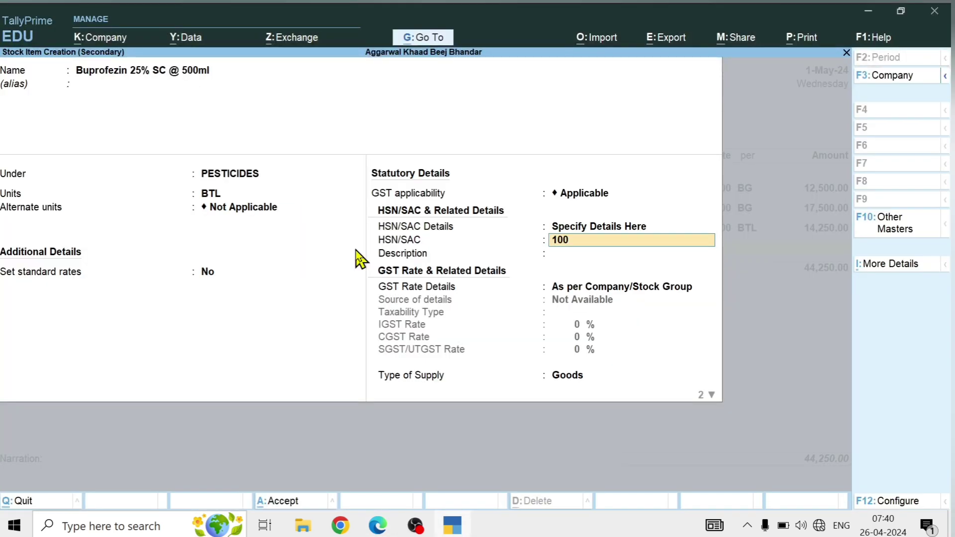
pyautogui.write('3808')
pyautogui.press('Return')
pyautogui.press('Return')
# - Specify the Buprofezin 500ml item's GST rate as Taxable with 18% IGST and save the stock item
pyautogui.press('Down')
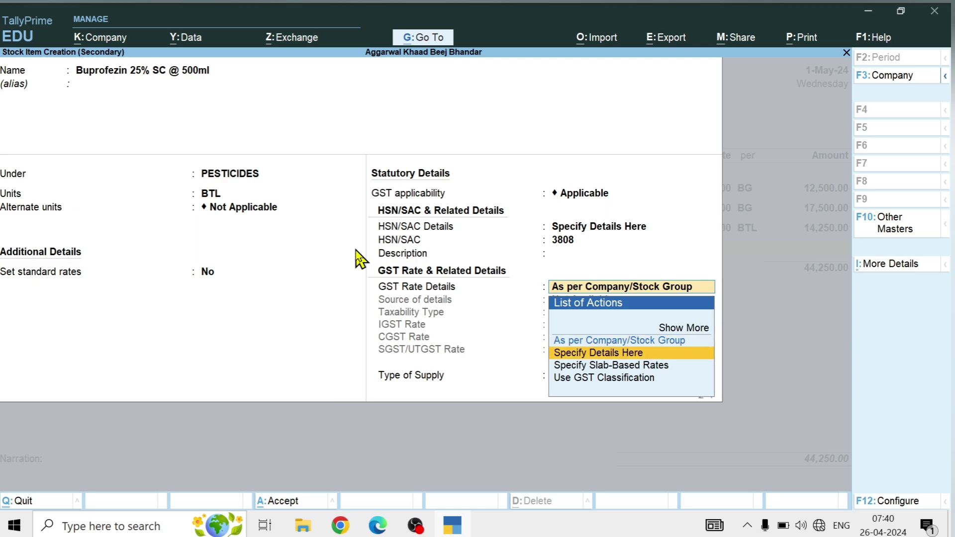
pyautogui.press('Return')
pyautogui.press('Return')
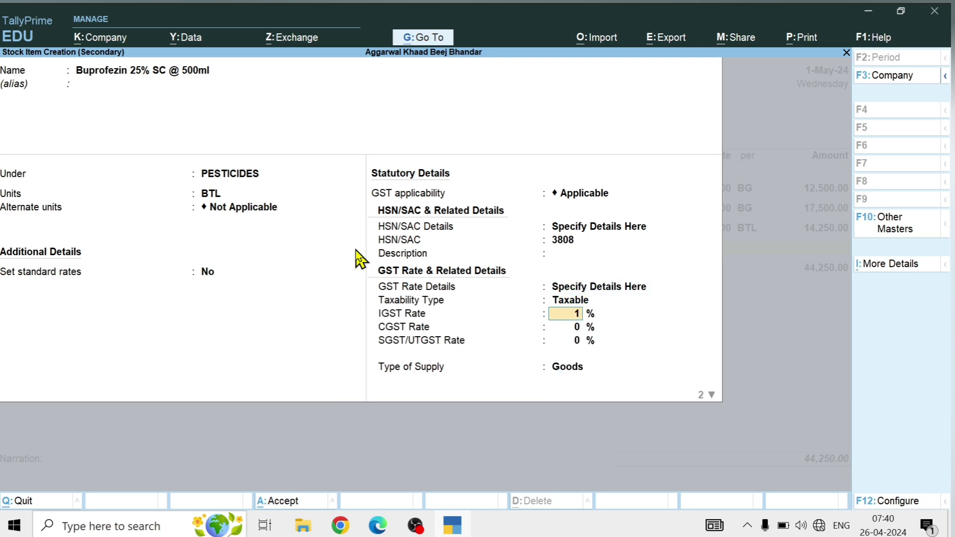
pyautogui.press('Return')
pyautogui.press('Return')
pyautogui.press('Return')
pyautogui.press('Return')
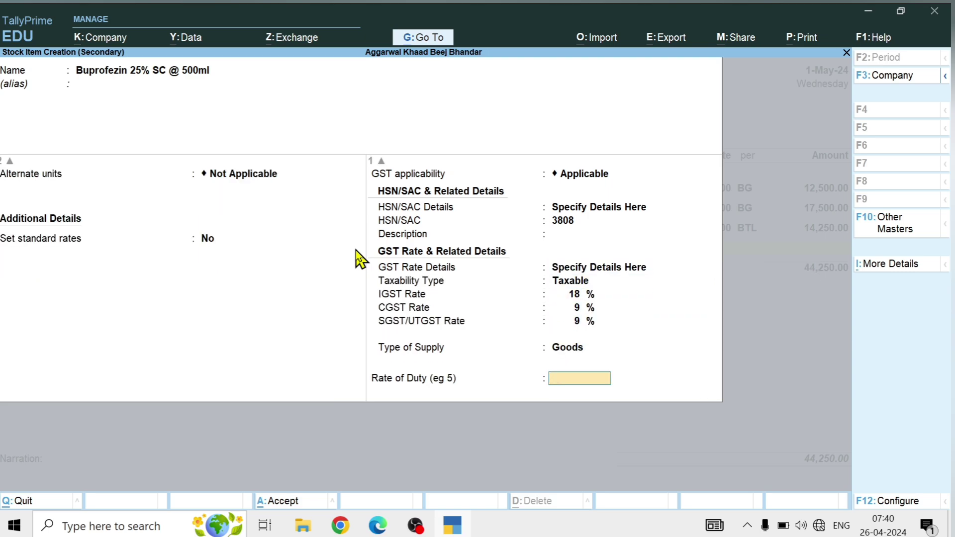
pyautogui.press('Return')
pyautogui.press('Return')
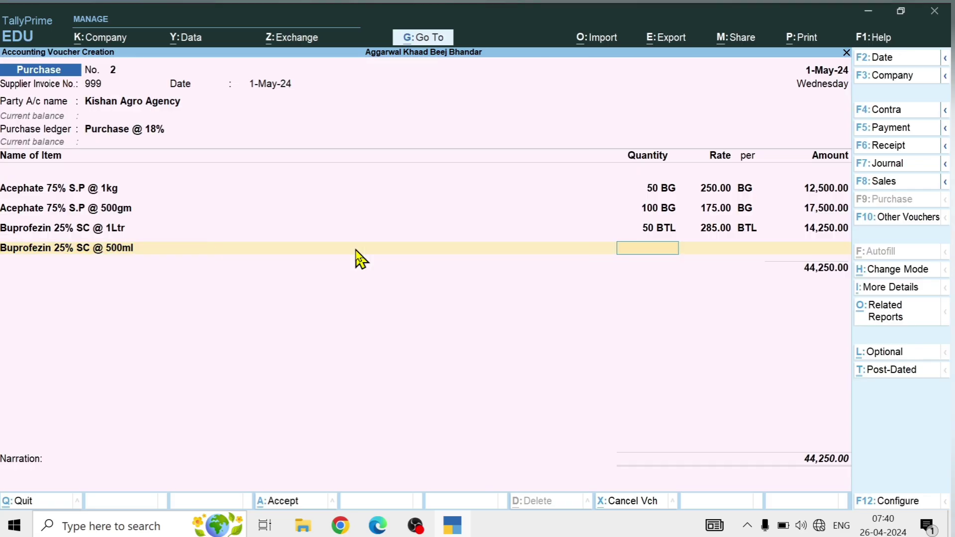
# - Enter 100 BTL at a rate of 195 for Buprofezin 25% SC @ 500ml in the voucher, checking the bill
pyautogui.hotkey('alt', 'Tab')
pyautogui.hotkey('alt', 'Tab')
pyautogui.write('100')
pyautogui.press('Return')
pyautogui.hotkey('alt', 'Tab')
pyautogui.hotkey('alt', 'Tab')
pyautogui.write('195')
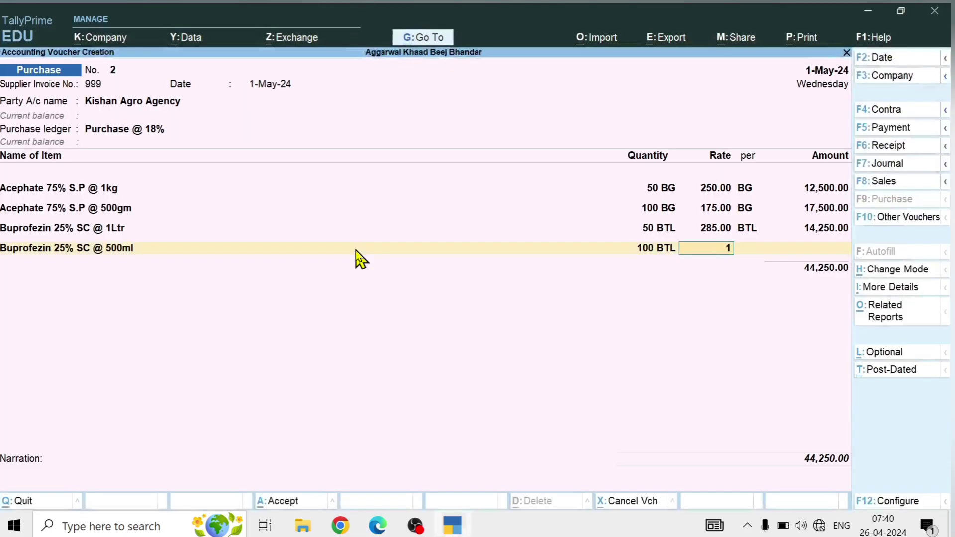
pyautogui.press('Return')
pyautogui.press('Return')
pyautogui.hotkey('alt', 'c')
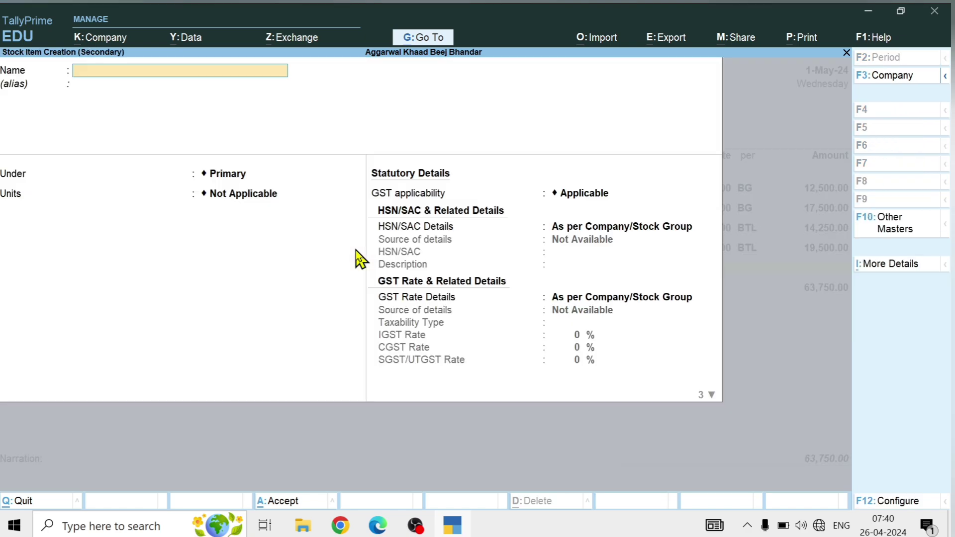
pyautogui.hotkey('alt', 'Tab')
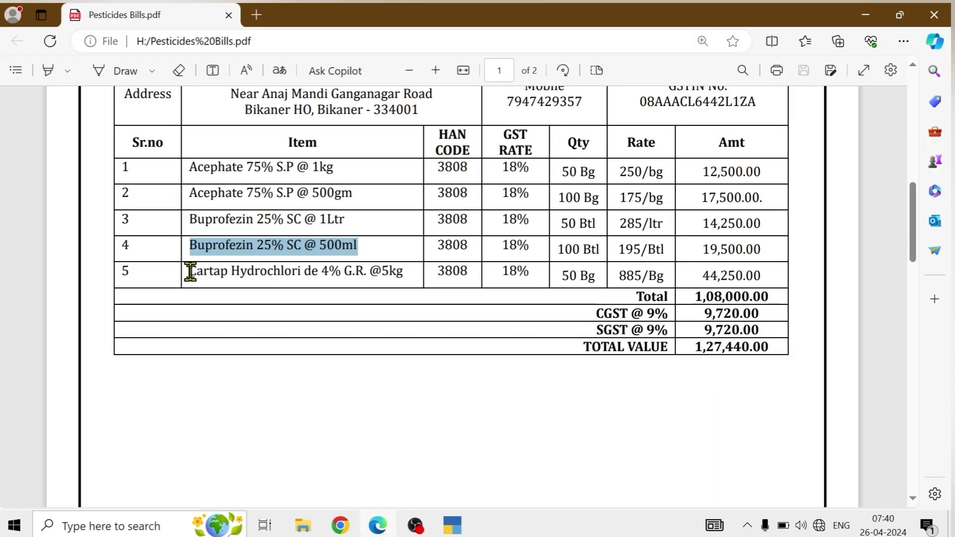
pyautogui.moveTo(190, 271); pyautogui.dragTo(407, 277)
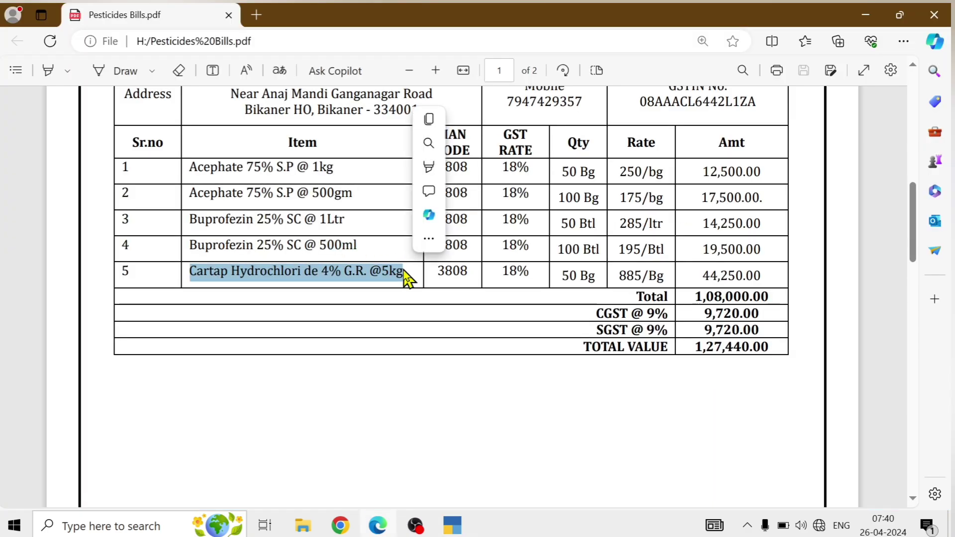
pyautogui.hotkey('ctrl', 'c')
pyautogui.hotkey('alt', 'Tab')
pyautogui.hotkey('ctrl', 'v')
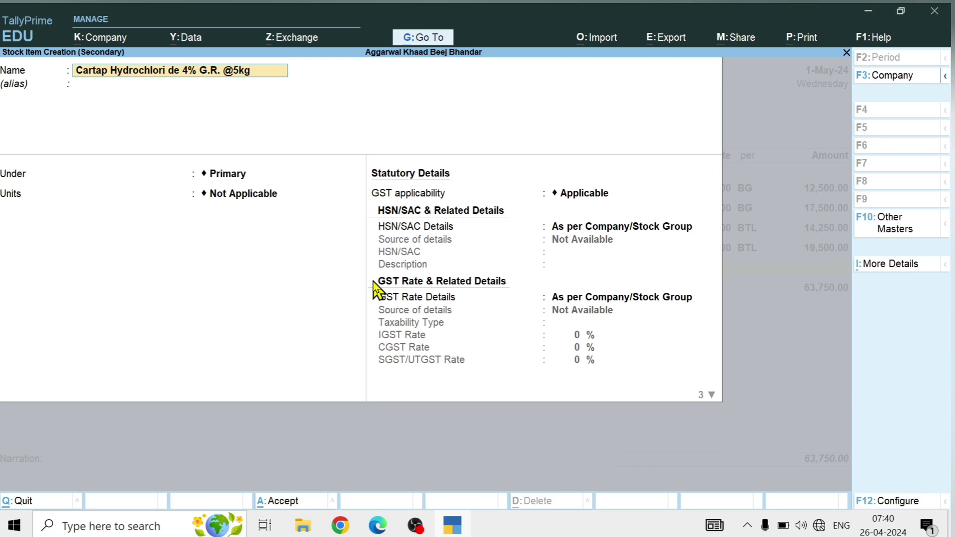
pyautogui.press('Return')
# - Place the Cartap item under PESTICIDES with BG as its unit and no alternate units, checking the bill
pyautogui.hotkey('alt', 'Tab')
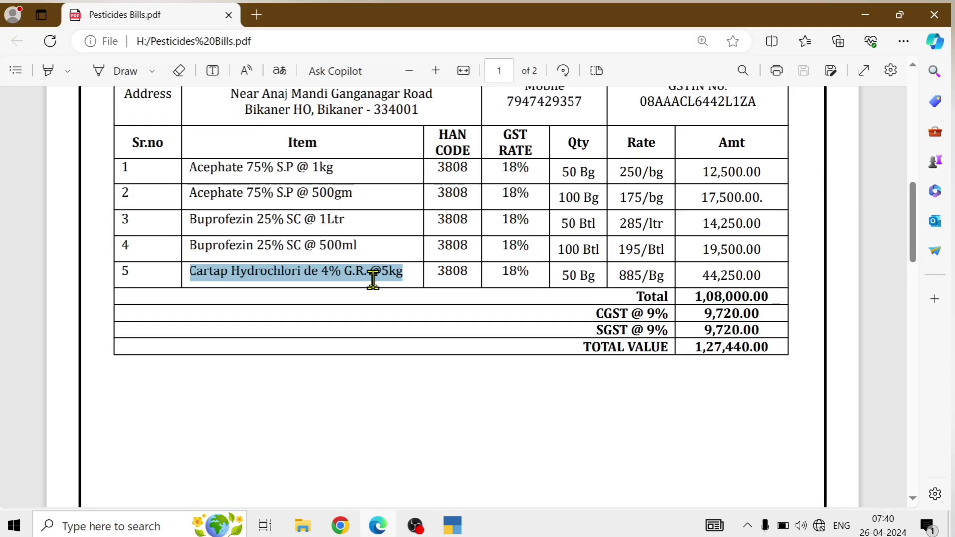
pyautogui.hotkey('alt', 'Tab')
pyautogui.press('Down')
pyautogui.press('Return')
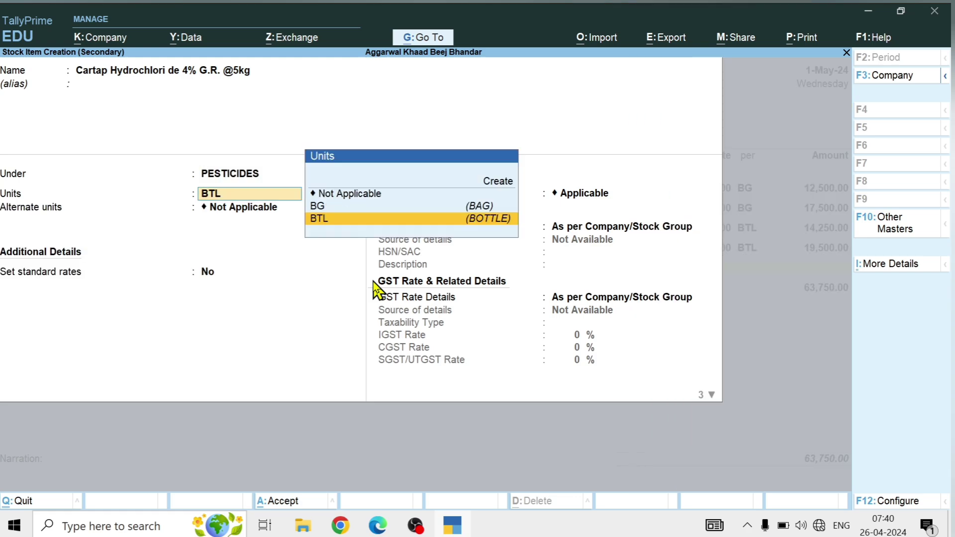
pyautogui.press('Up')
pyautogui.press('Return')
pyautogui.press('Return')
# - Keep GST applicable for the Cartap item and specify HSN/SAC code 3808 directly, without a description
pyautogui.press('Return')
pyautogui.press('Return')
pyautogui.press('Return')
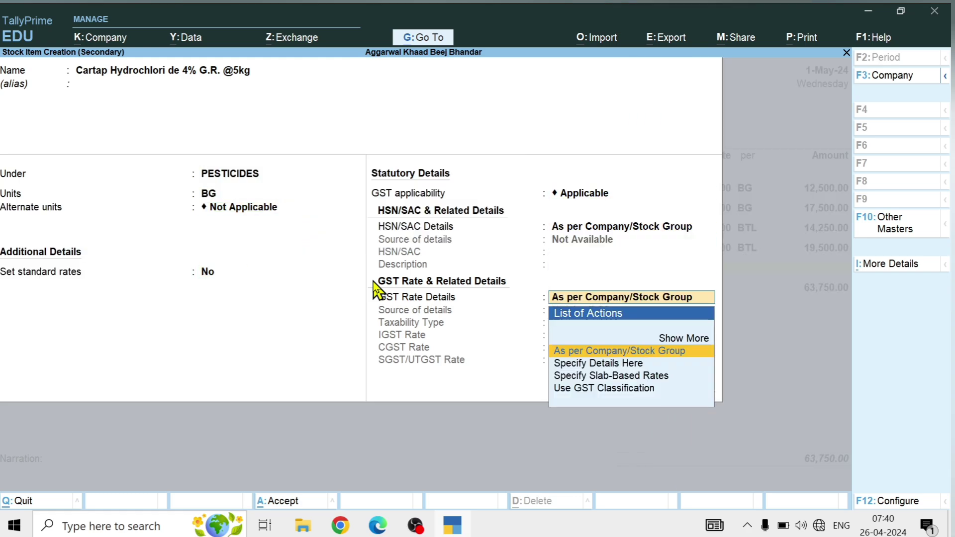
pyautogui.press('BackSpace')
pyautogui.press('Down')
pyautogui.press('Return')
pyautogui.write('38')
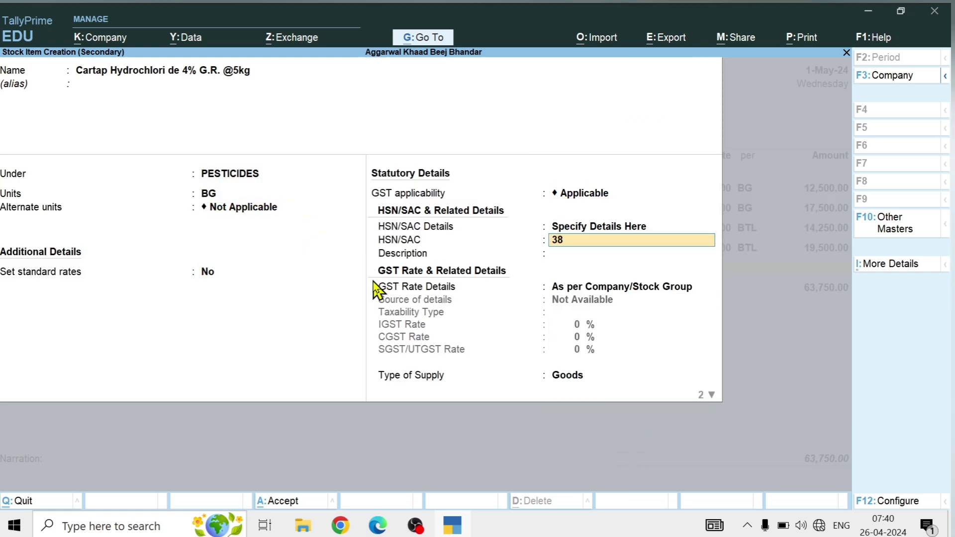
pyautogui.write('08')
pyautogui.press('Return')
pyautogui.press('Return')
# - Specify the Cartap item's GST rate as Taxable with 18% IGST and save the stock item
pyautogui.press('Down')
pyautogui.press('Return')
pyautogui.press('Return')
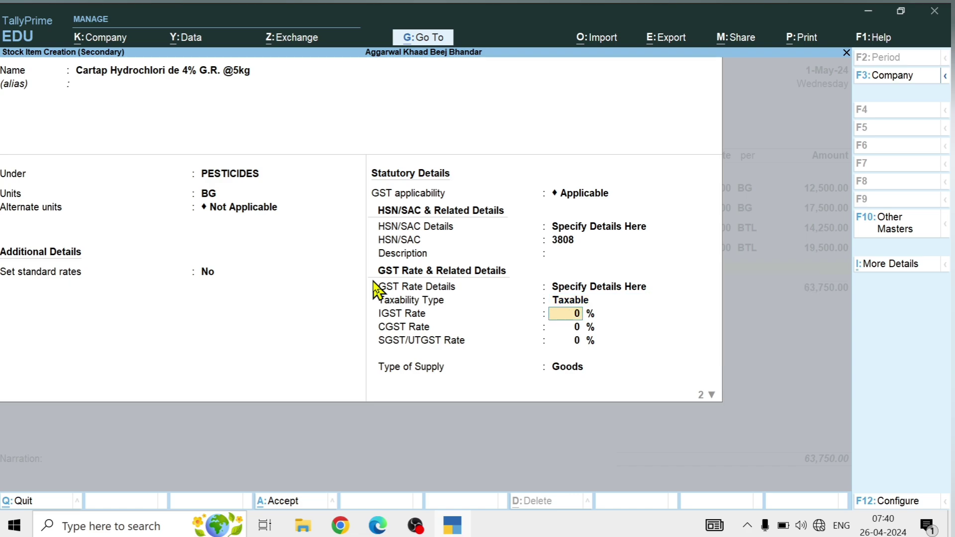
pyautogui.write('18')
pyautogui.press('Return')
pyautogui.press('Return')
pyautogui.press('Return')
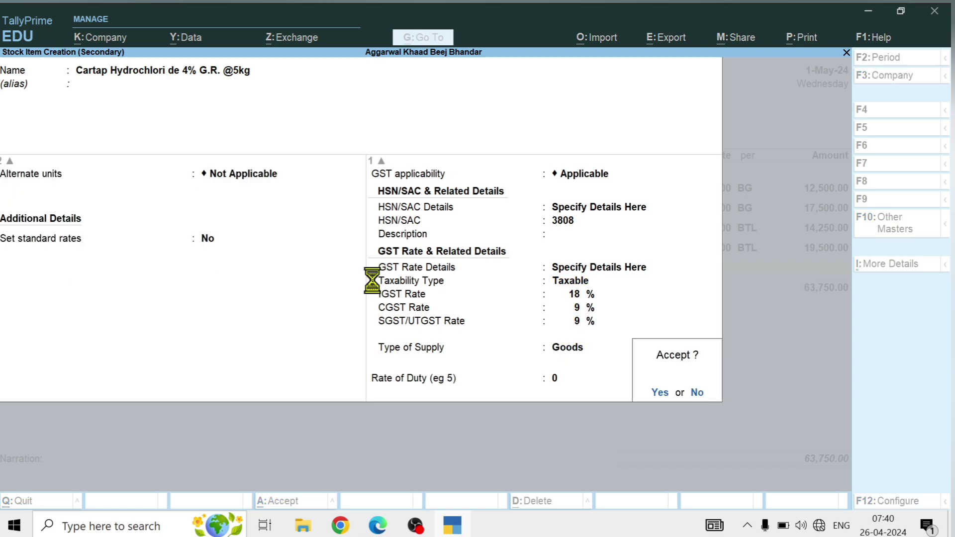
pyautogui.press('Return')
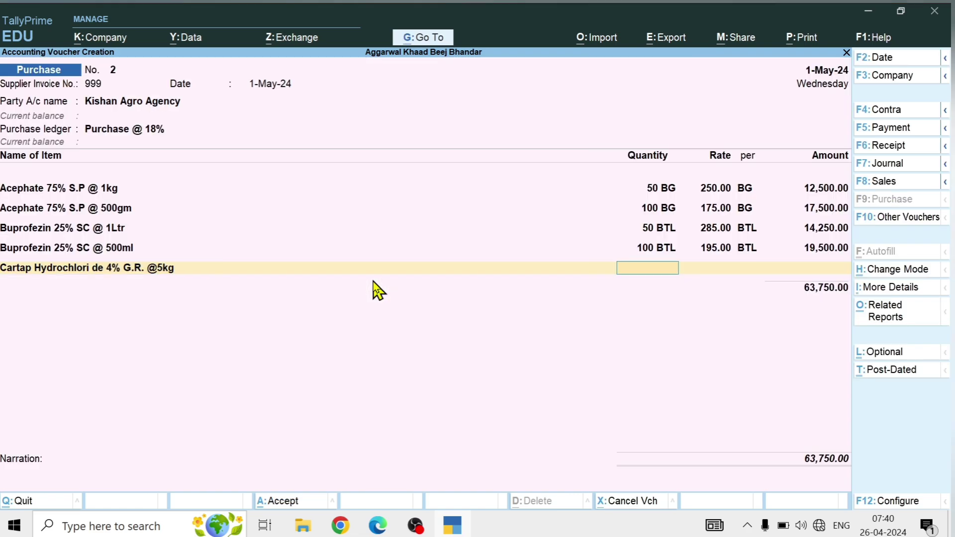
# - Enter 50 BG at a rate of 885 for the Cartap item, compare the total with the bill and end the item list
pyautogui.hotkey('alt', 'Tab')
pyautogui.hotkey('alt', 'Tab')
pyautogui.write('5')
pyautogui.press('Return')
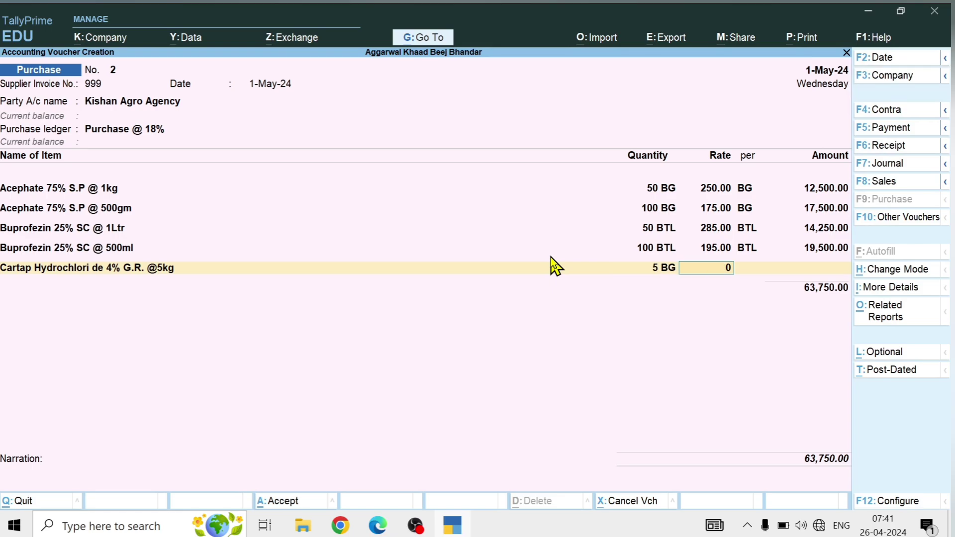
pyautogui.press('BackSpace')
pyautogui.write('0')
pyautogui.press('Return')
pyautogui.write('885')
pyautogui.press('Return')
pyautogui.press('Return')
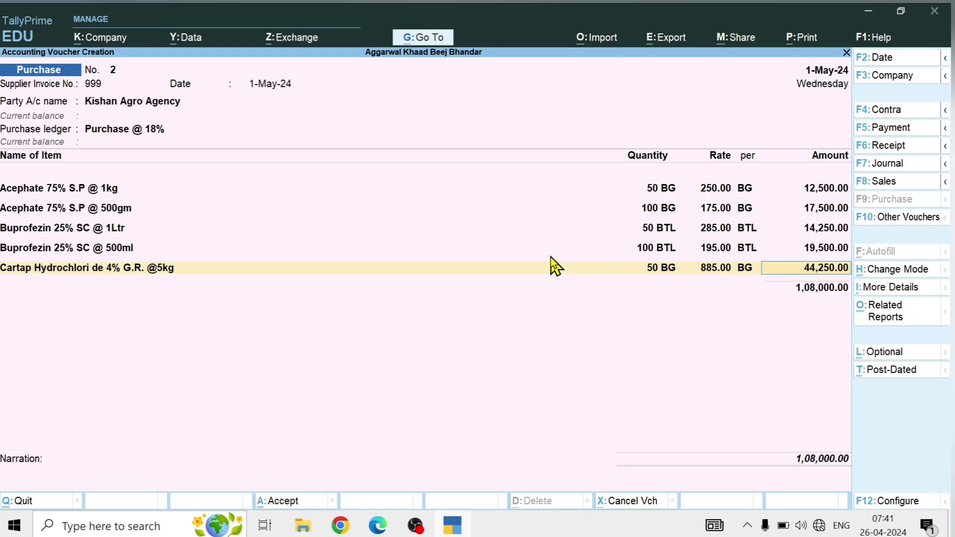
pyautogui.press('Return')
pyautogui.hotkey('alt', 'Tab')
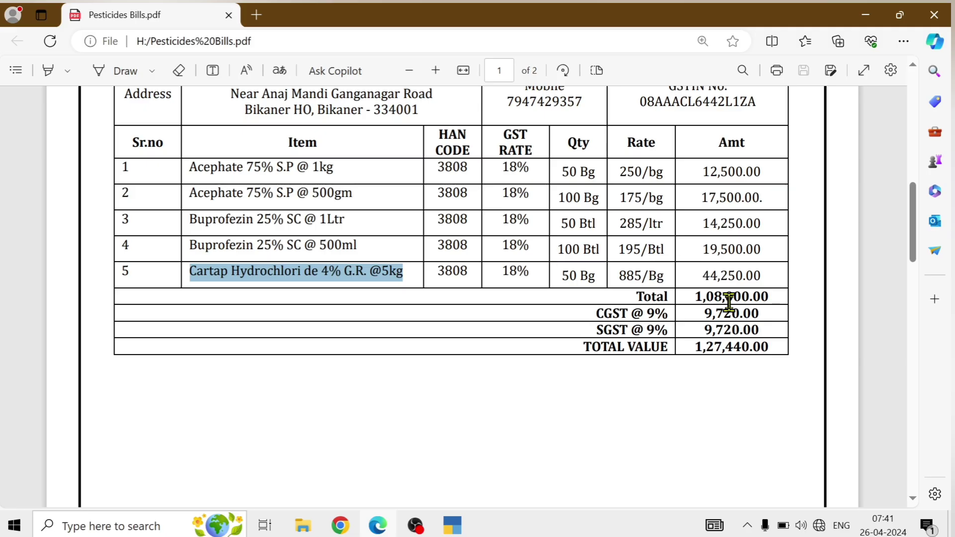
pyautogui.hotkey('alt', 'Tab')
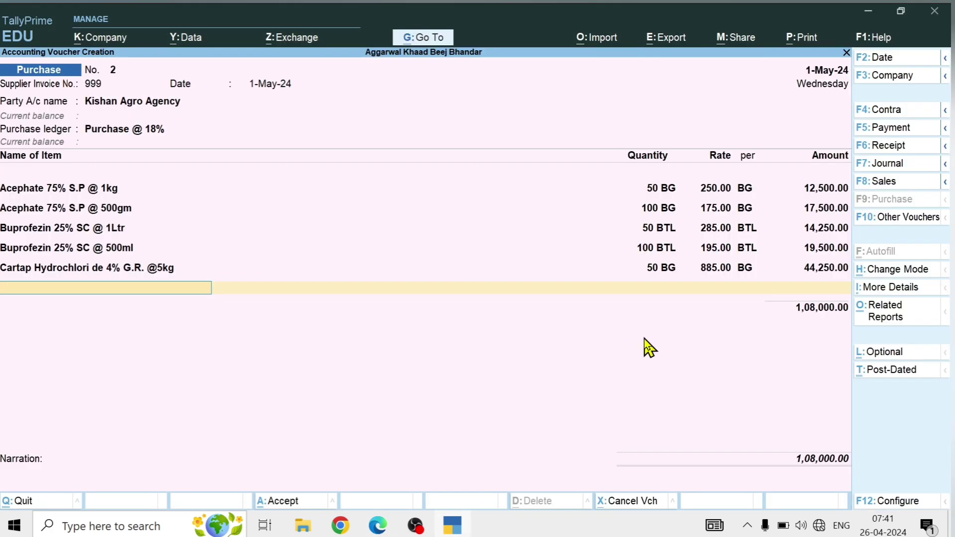
pyautogui.press('Return')
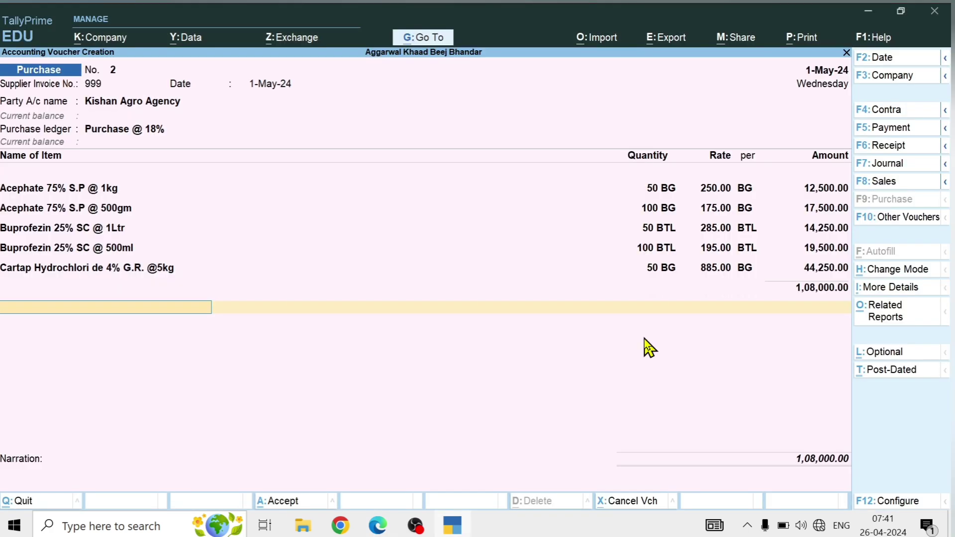
# - Add the general CGST and SGST ledgers as tax lines below the items in the purchase voucher
pyautogui.write('CG')
pyautogui.press('Return')
pyautogui.press('Return')
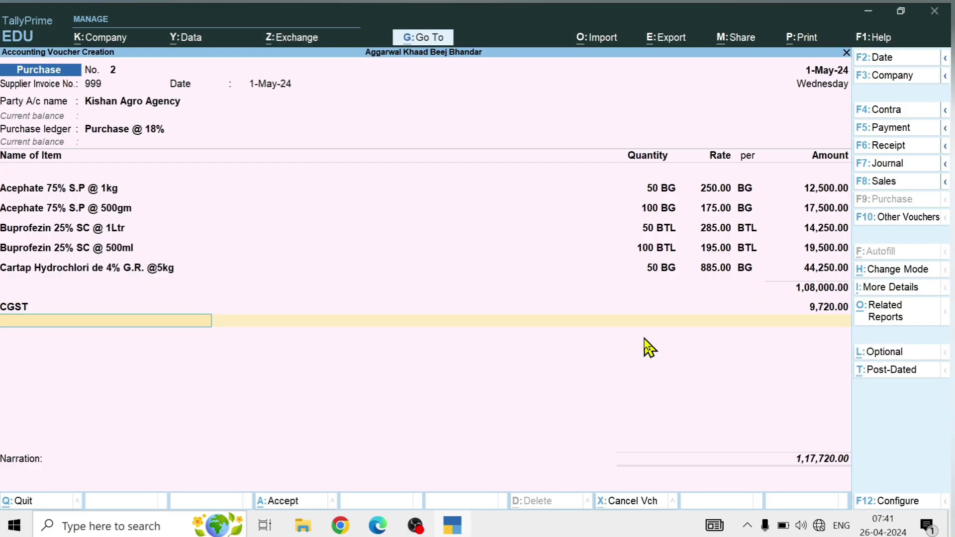
pyautogui.write('SG')
pyautogui.press('Return')
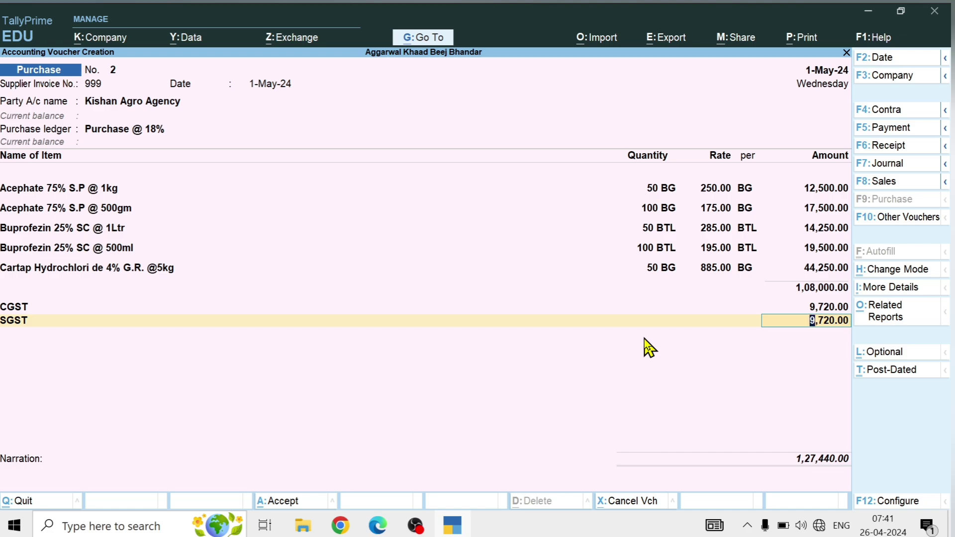
# - Replace the general CGST ledger in the voucher's tax line with the CGST @ 9% ledger
pyautogui.press('BackSpace')
pyautogui.press('BackSpace')
pyautogui.press('BackSpace')
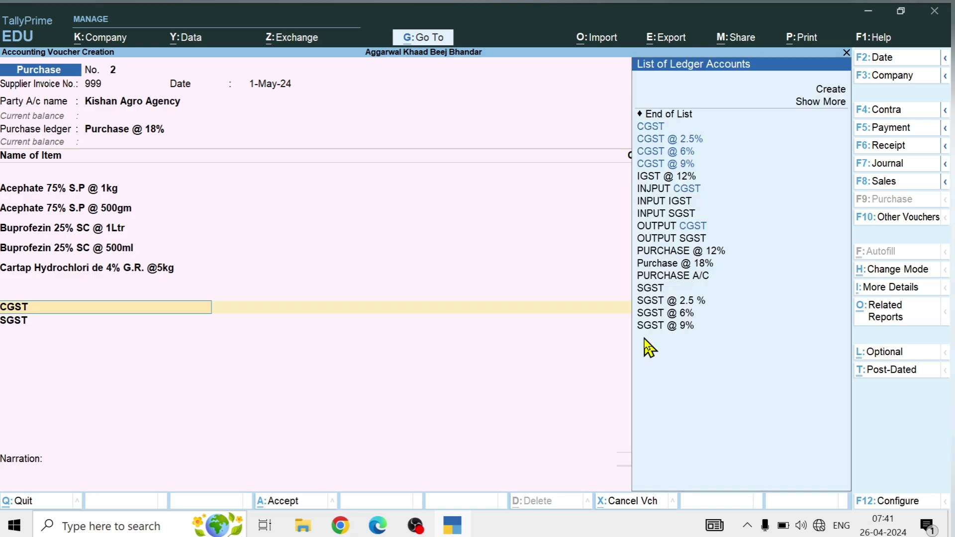
pyautogui.press('Down')
pyautogui.press('Down')
pyautogui.press('Down')
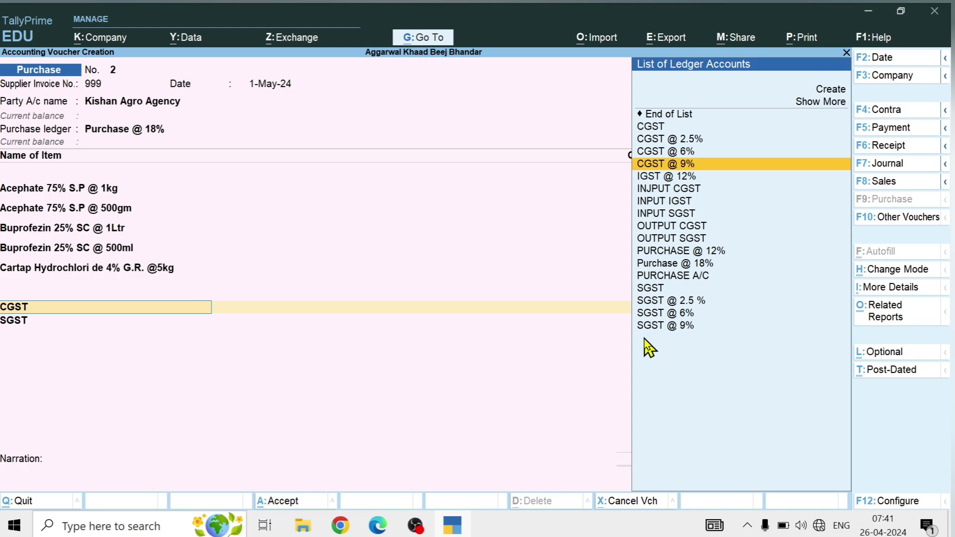
pyautogui.press('Up')
pyautogui.press('Down')
pyautogui.press('Return')
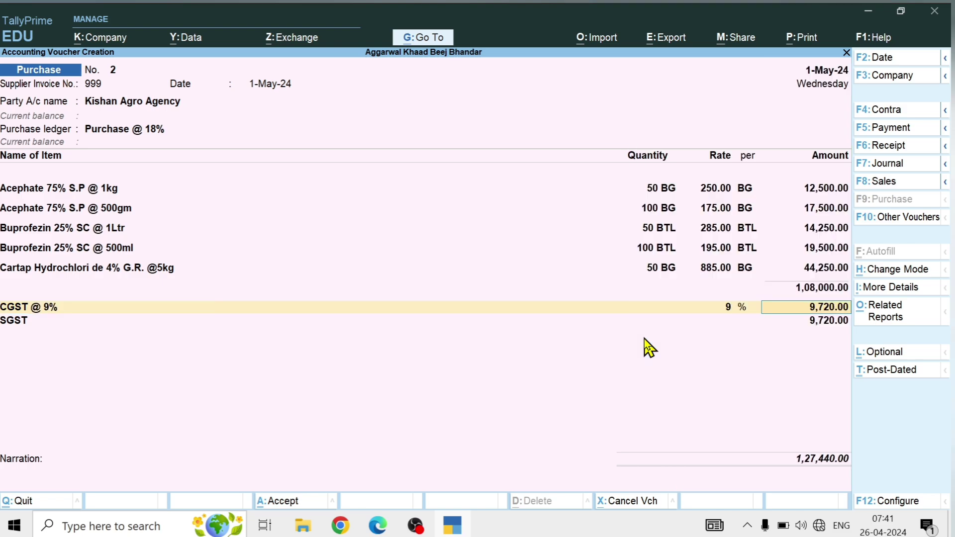
# - Replace the general SGST ledger in the voucher's second tax line with the SGST @ 9% ledger
pyautogui.press('Return')
pyautogui.press('Down')
pyautogui.press('Down')
pyautogui.press('Down')
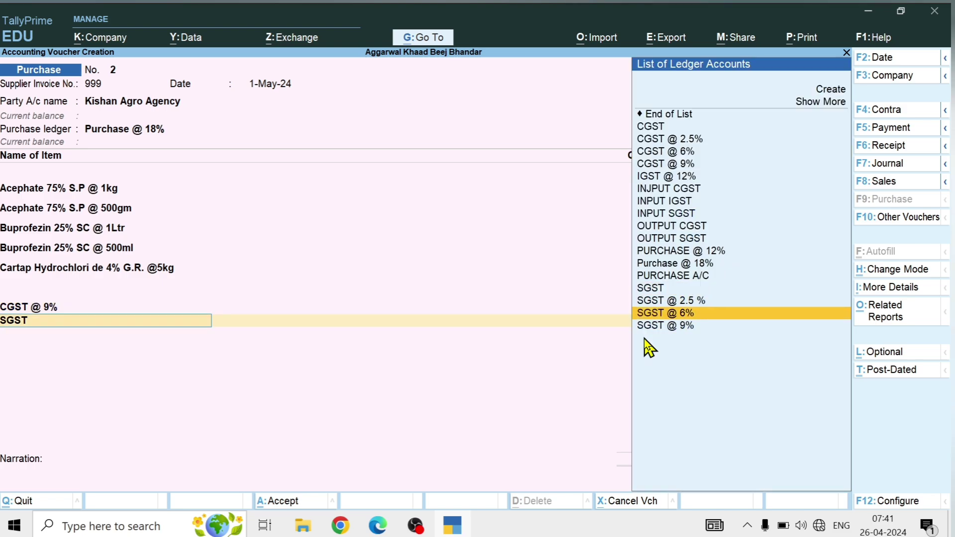
pyautogui.press('Return')
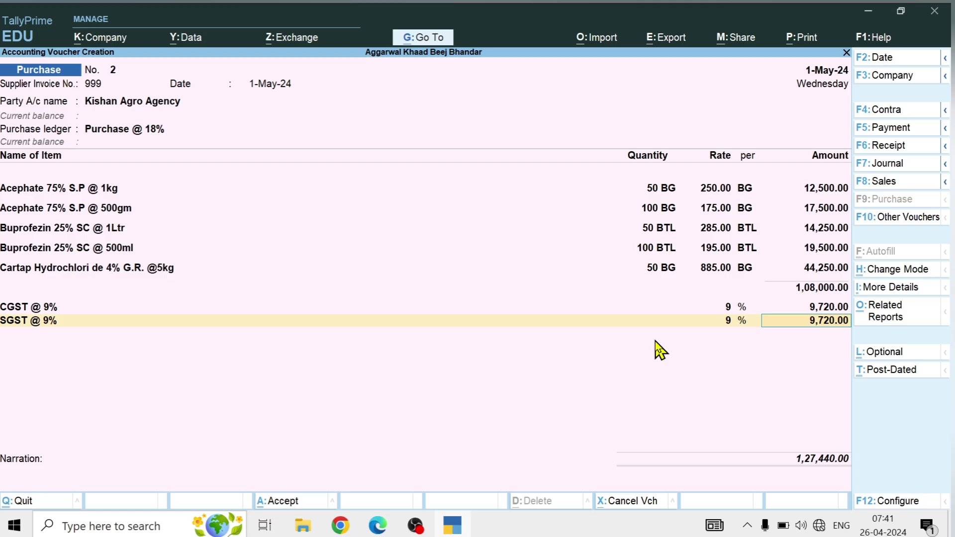
# - Open the CGST @ 9% ledger from the voucher to check its percentage of calculation, then save it and return
pyautogui.hotkey('alt', 'Tab')
pyautogui.hotkey('alt', 'Tab')
pyautogui.click(32, 309)
pyautogui.hotkey('ctrl', 'Return')
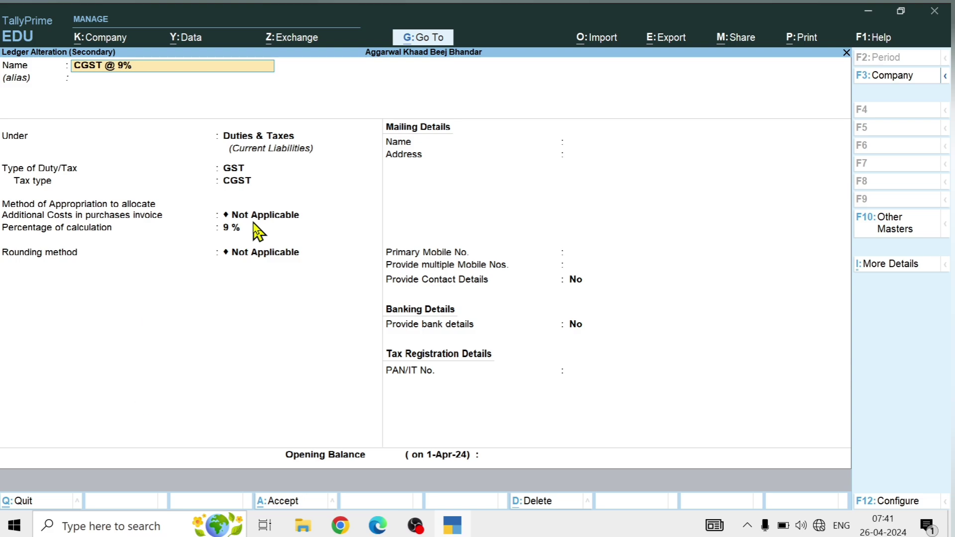
pyautogui.hotkey('ctrl', 'a')
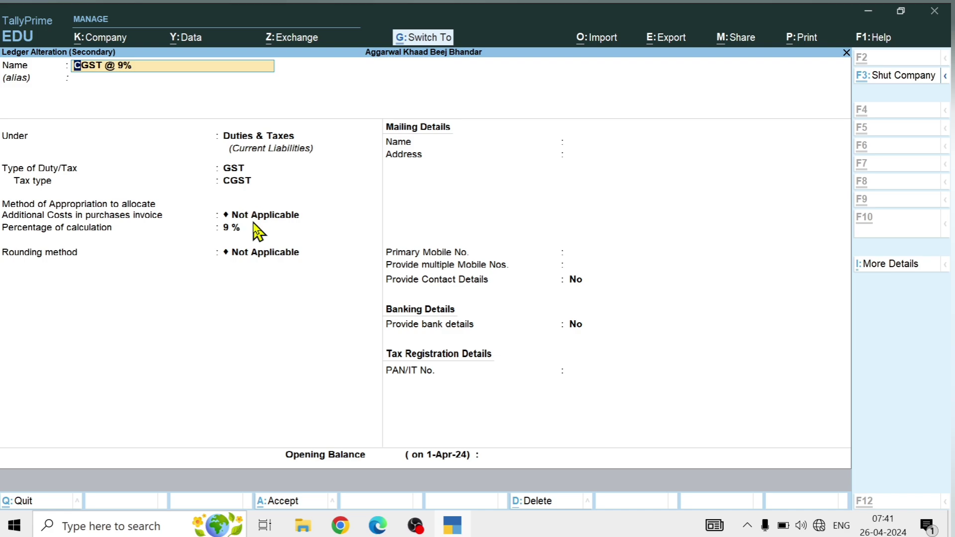
pyautogui.press('Return')
pyautogui.press('Return')
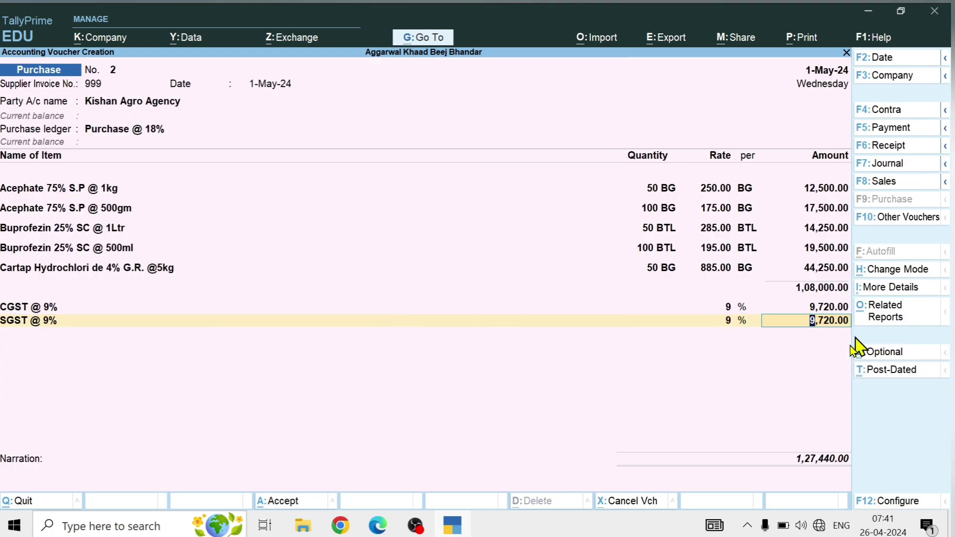
# - Accept the SGST @ 9% amount and compare the voucher's tax amounts and total with the bill
pyautogui.press('Return')
pyautogui.hotkey('alt', 'Tab')
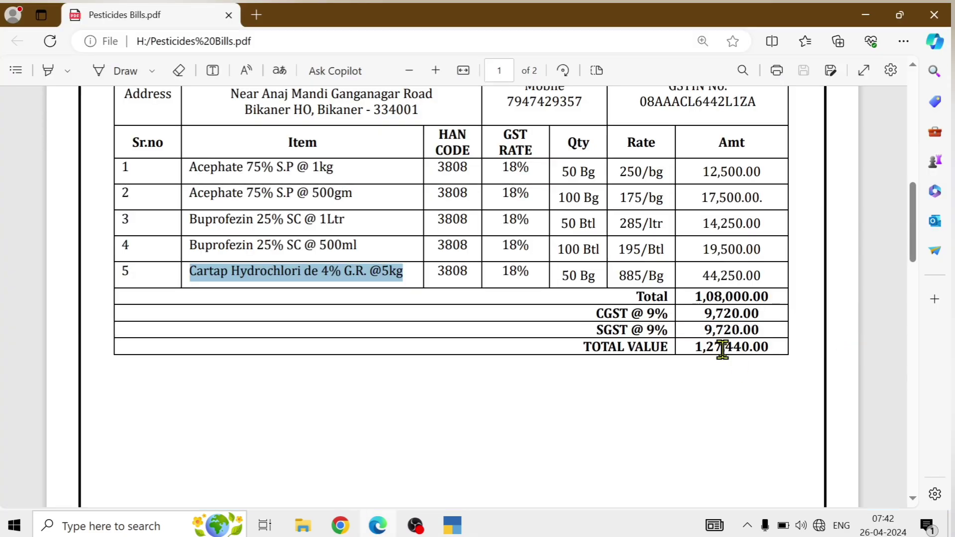
pyautogui.hotkey('alt', 'Tab')
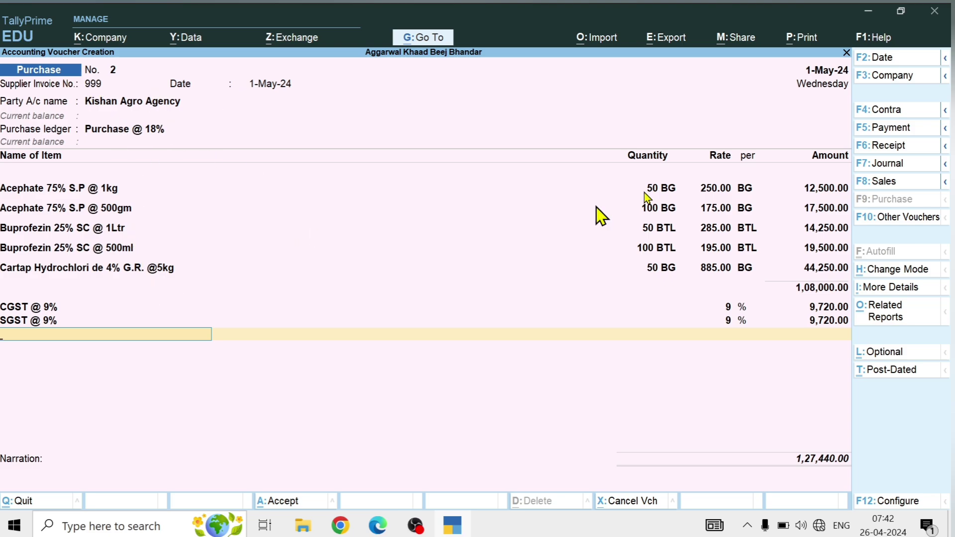
# - Examine the detailed GST tax analysis of the voucher for each item's CGST and SGST, then close it
pyautogui.press('ctrl')
pyautogui.hotkey('ctrl', 'o')
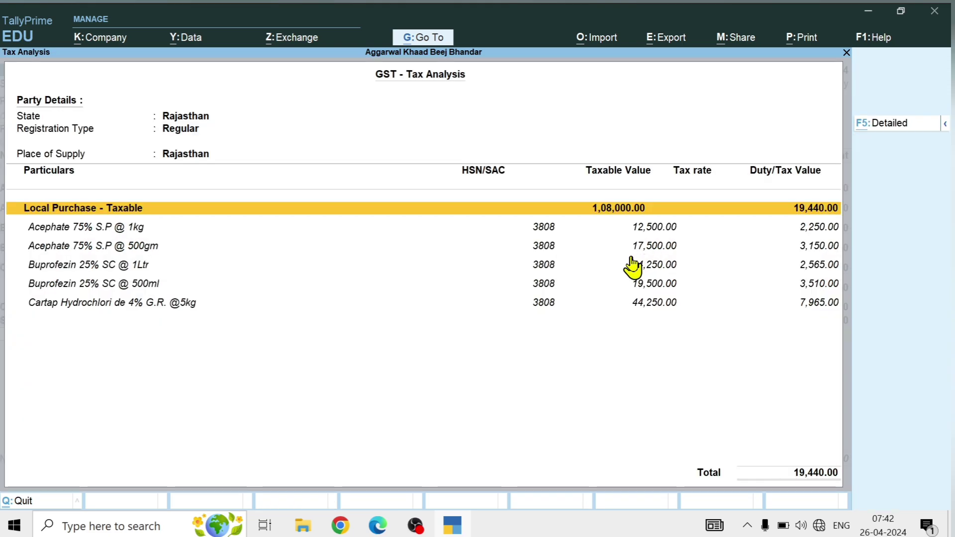
pyautogui.hotkey('alt', 'F5')
pyautogui.click(764, 280)
pyautogui.scroll(-7, 721, 328)
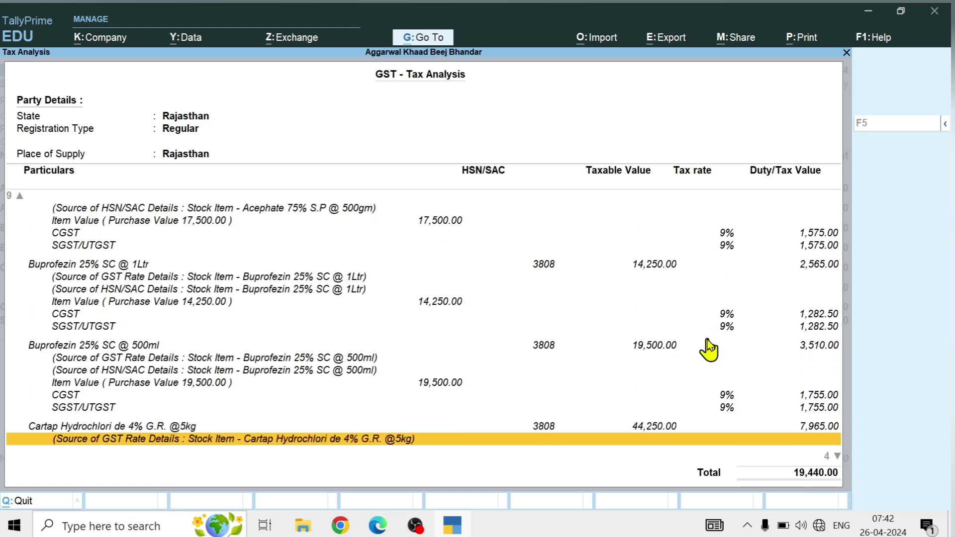
pyautogui.scroll(9, 695, 356)
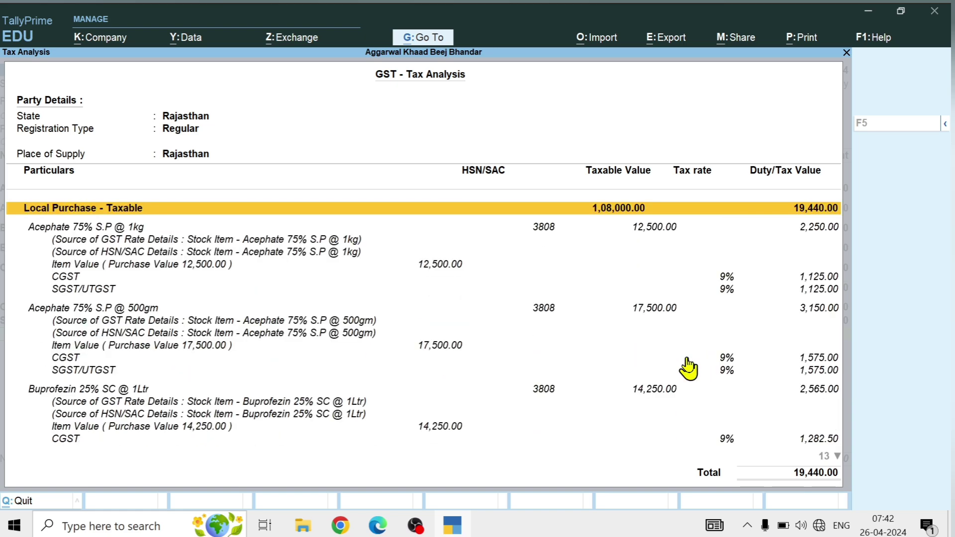
pyautogui.press('Escape')
# - Allocate the full bill amount for Kishan Agro Agency as a New Ref and save the purchase voucher
pyautogui.press('Return')
pyautogui.press('Return')
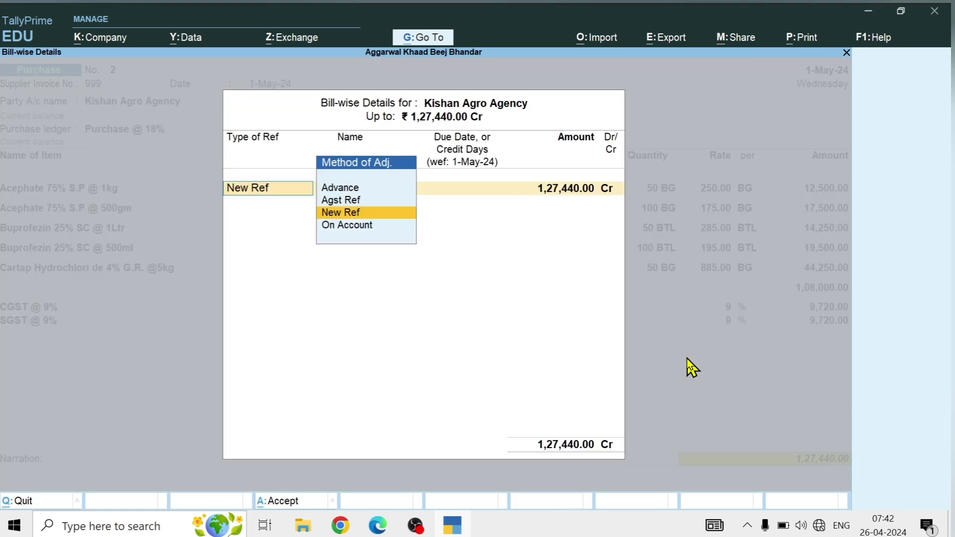
pyautogui.press('Return')
pyautogui.press('Return')
pyautogui.press('Return')
pyautogui.press('Return')
pyautogui.press('Return')
pyautogui.press('Return')
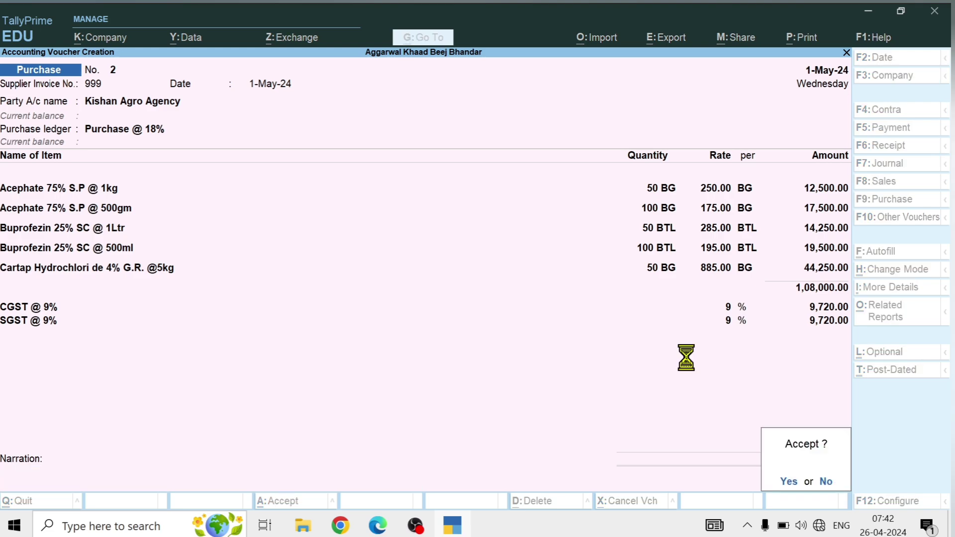
pyautogui.press('Return')
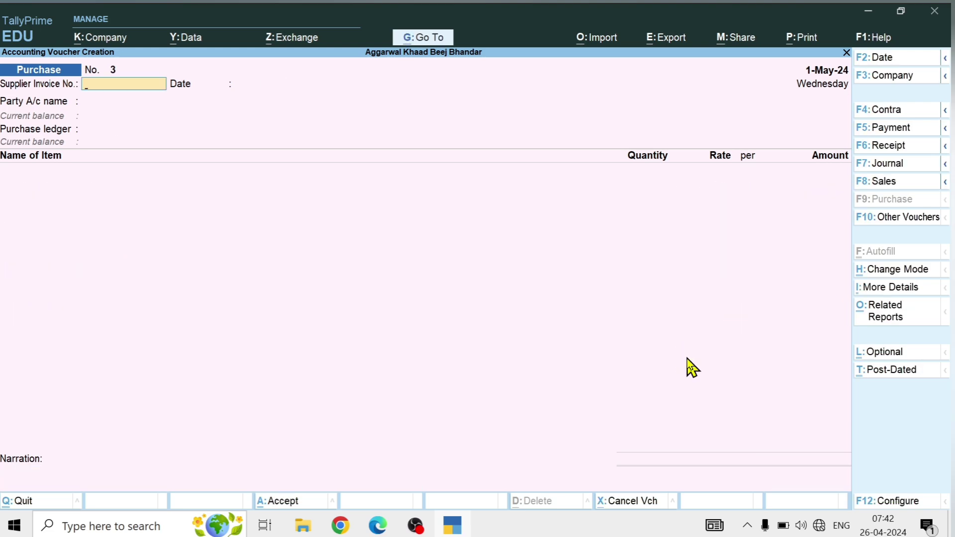
# - Read the exempt goods bill from Kisan Beej Bhandar on page 2 of the PDF and return to the new voucher
pyautogui.press('ctrl')
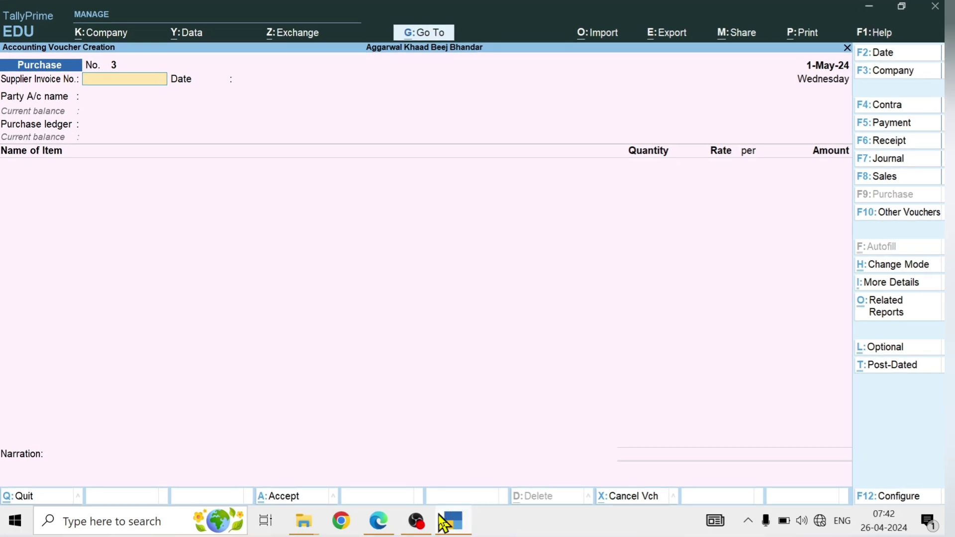
pyautogui.click(390, 522)
pyautogui.scroll(-10, 373, 448)
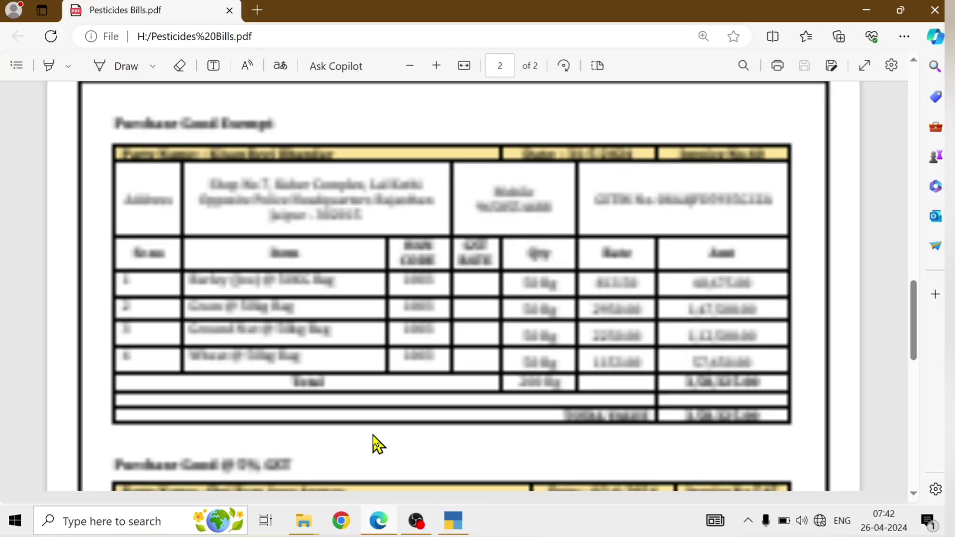
pyautogui.scroll(1, 299, 348)
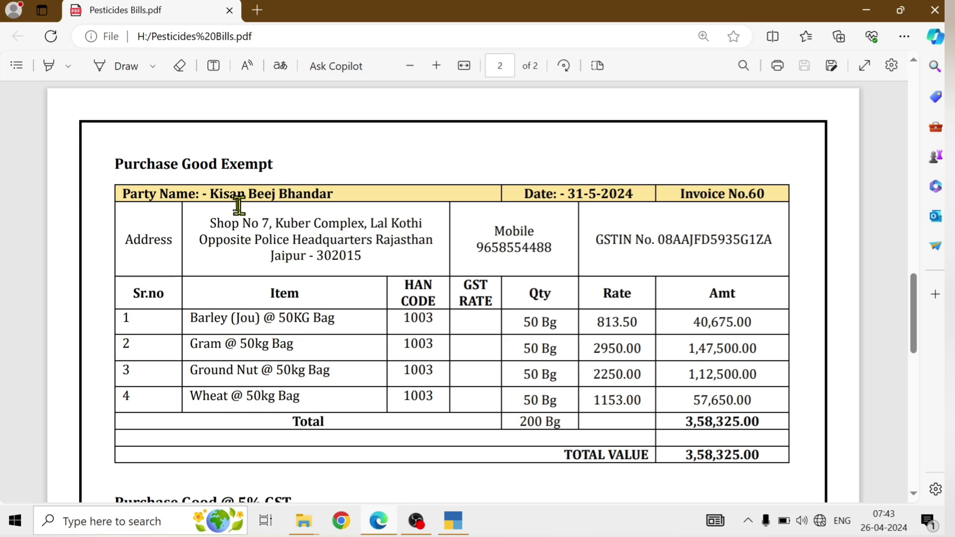
pyautogui.moveTo(205, 193); pyautogui.dragTo(328, 198)
pyautogui.click(317, 226)
pyautogui.hotkey('alt', 'Tab')
pyautogui.hotkey('alt', 'Tab')
pyautogui.hotkey('alt', 'Tab')
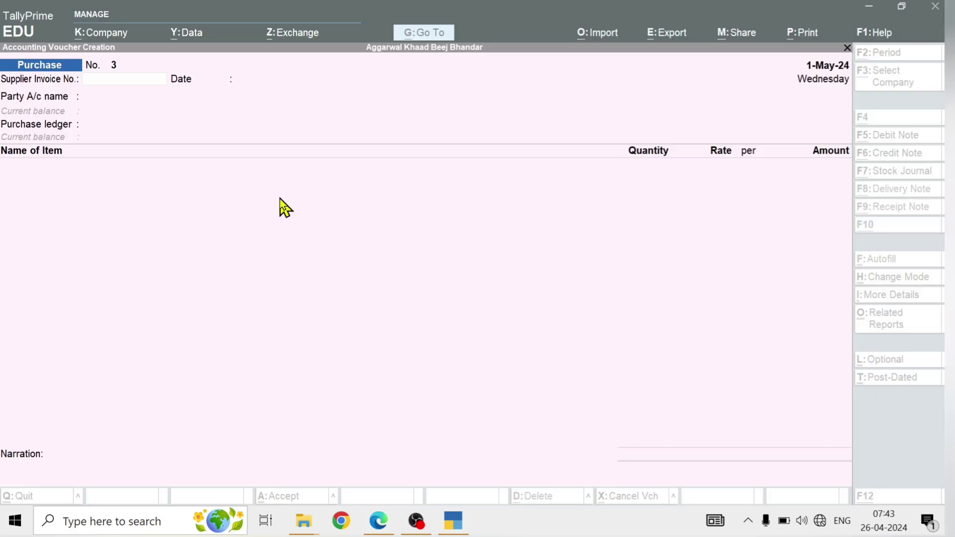
# - Enter supplier invoice number 60 and set the voucher date to 31-May-24, keeping 1-May-24 as the supplier invoice date
pyautogui.write('60')
pyautogui.press('Return')
pyautogui.press('F2')
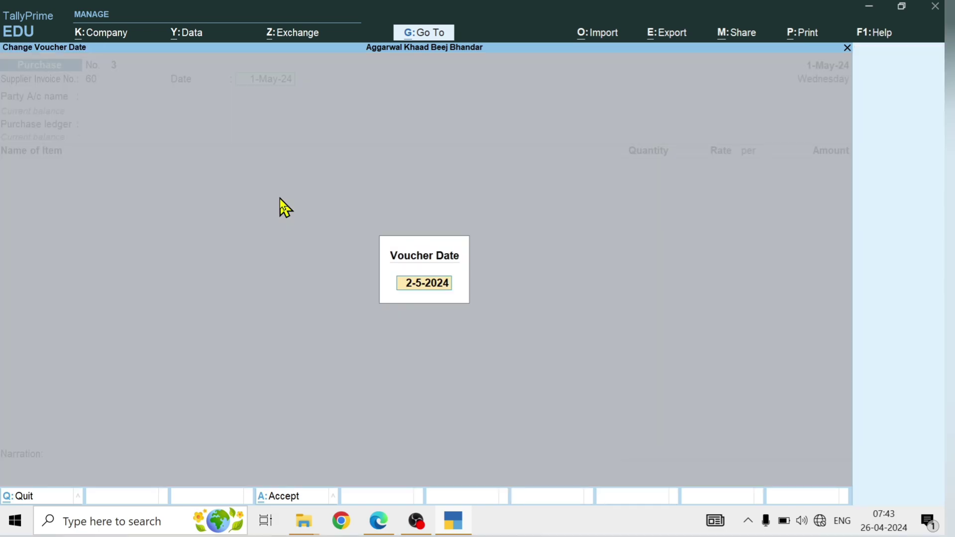
pyautogui.write('3')
pyautogui.press('Return')
# - Select Kisan Beej Bhandar as the party account and accept its party details
pyautogui.press('Down')
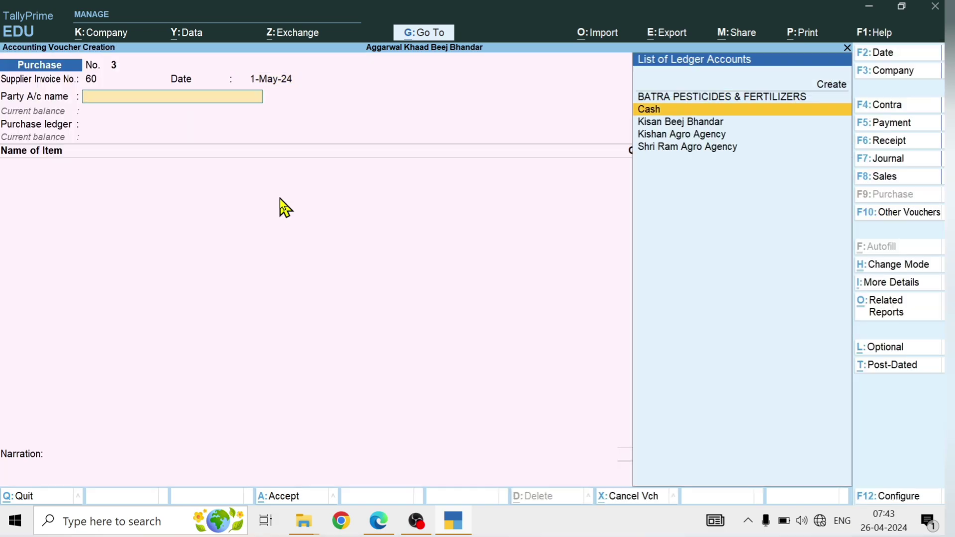
pyautogui.press('Down')
pyautogui.press('Return')
pyautogui.press('Return')
pyautogui.press('Return')
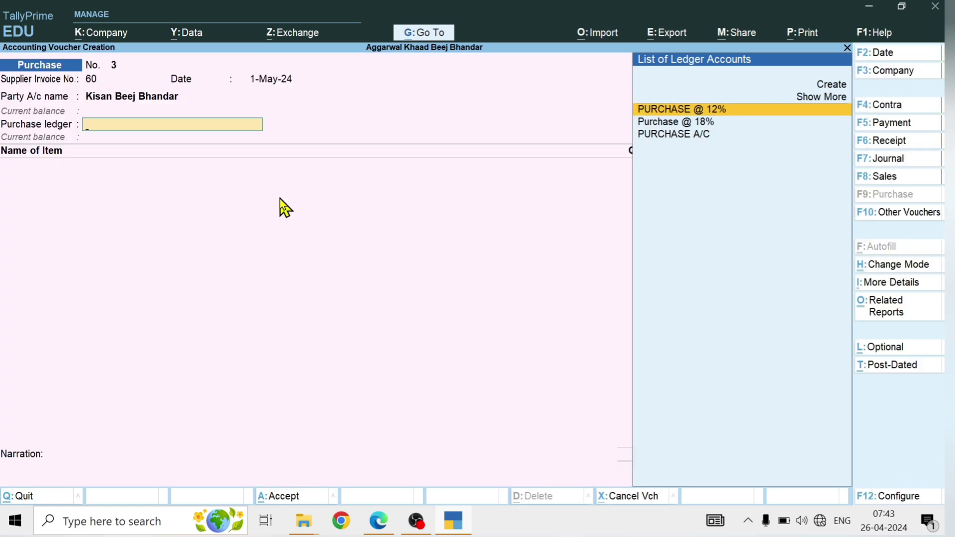
# - Create a ledger named PURCHASE EXEMPT under Purchase Accounts and use it as the voucher's purchase ledger
pyautogui.hotkey('alt', 'Tab')
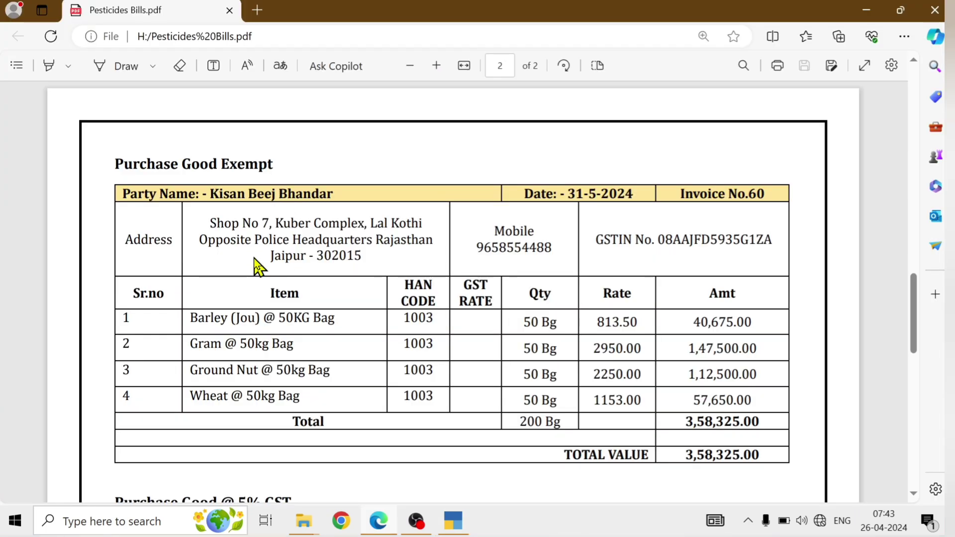
pyautogui.hotkey('alt', 'Tab')
pyautogui.hotkey('alt', 'c')
pyautogui.write('PURCHASE EXEMP')
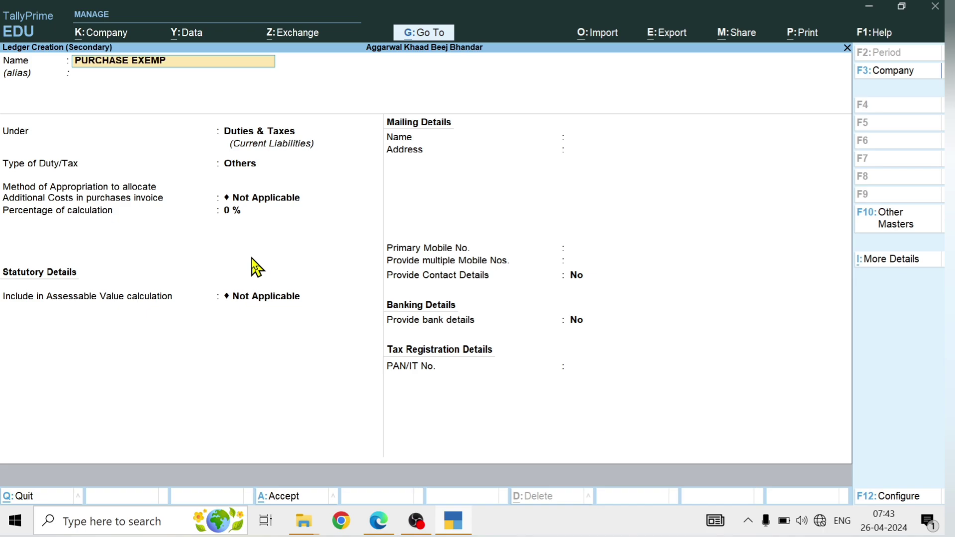
pyautogui.hotkey('alt', 'Tab')
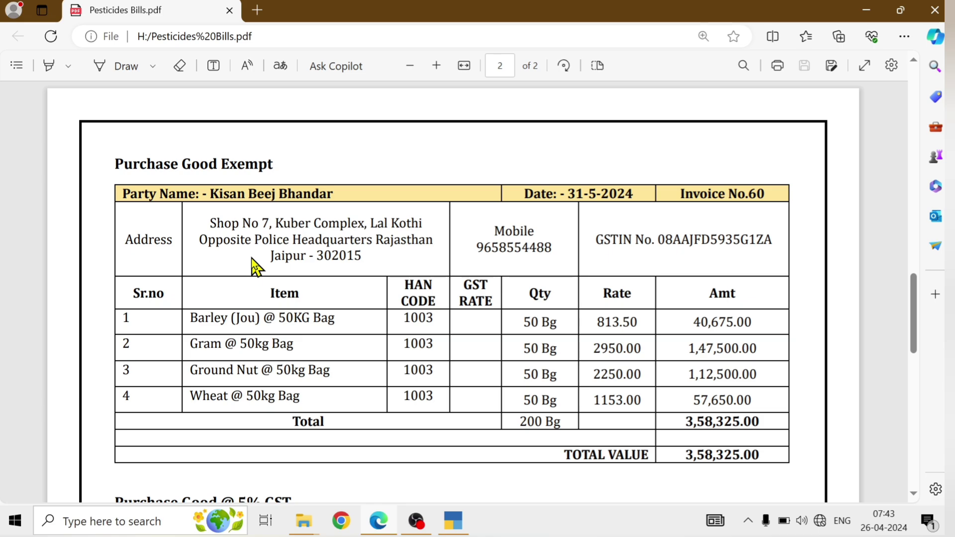
pyautogui.hotkey('alt', 'Tab')
pyautogui.write('T')
pyautogui.press('Return')
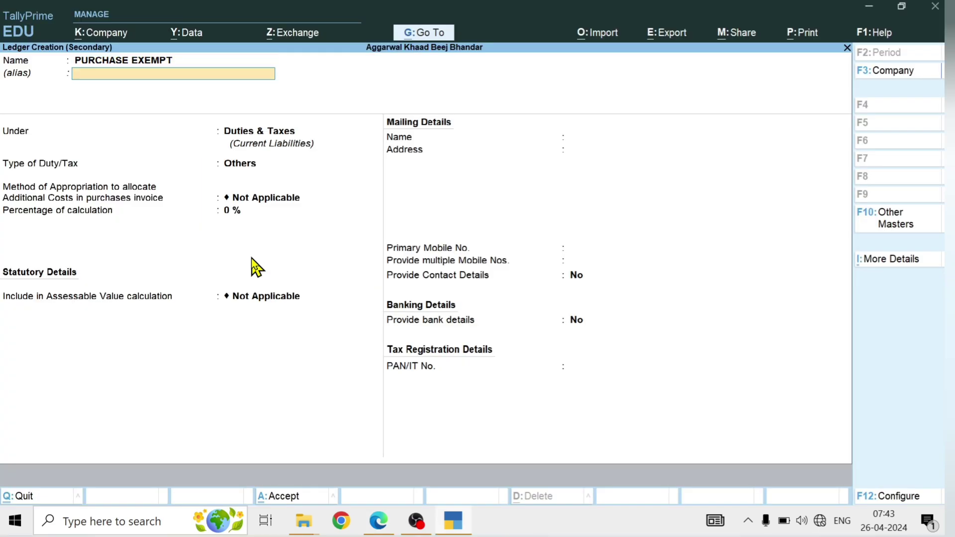
pyautogui.press('Return')
pyautogui.write('pur')
pyautogui.press('Return')
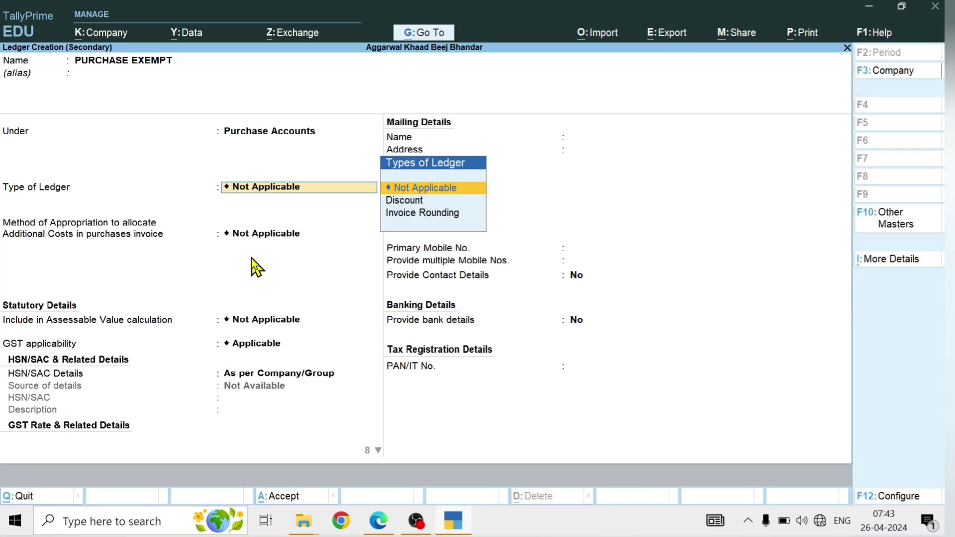
pyautogui.hotkey('ctrl', 'a')
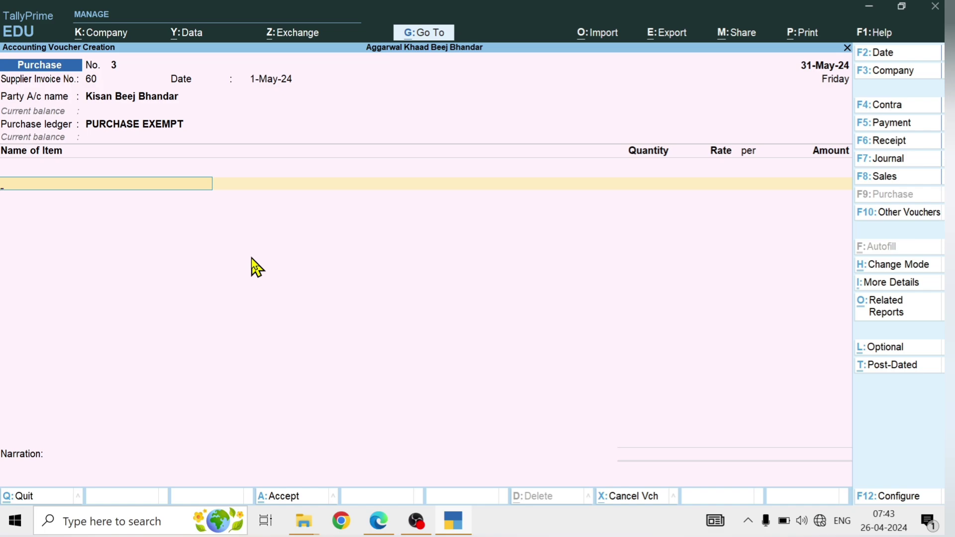
# - Start a new stock item named "Barley (Jou) @ 50KG Bag", copying the name from the bill
pyautogui.hotkey('alt', 'c')
pyautogui.hotkey('alt', 'Tab')
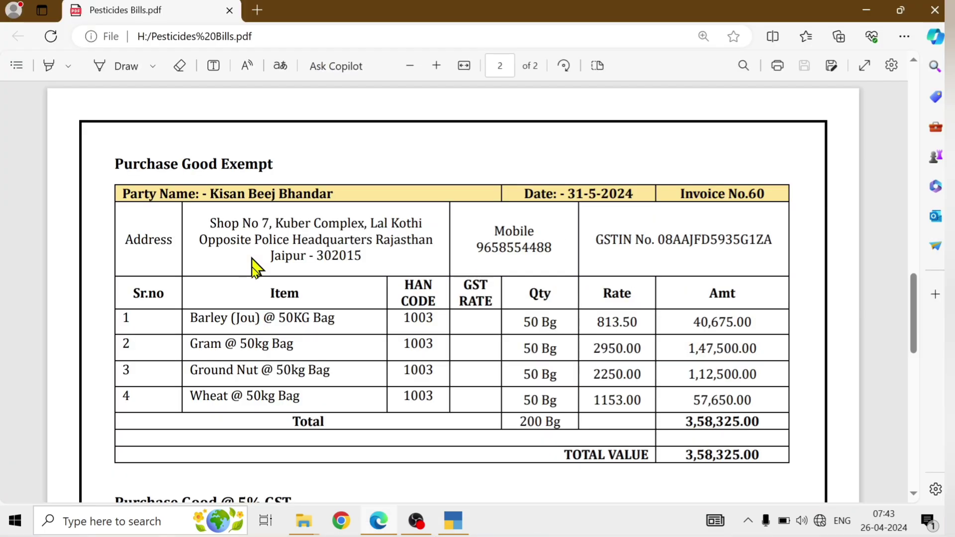
pyautogui.moveTo(264, 318); pyautogui.dragTo(342, 320)
pyautogui.hotkey('ctrl', 'c')
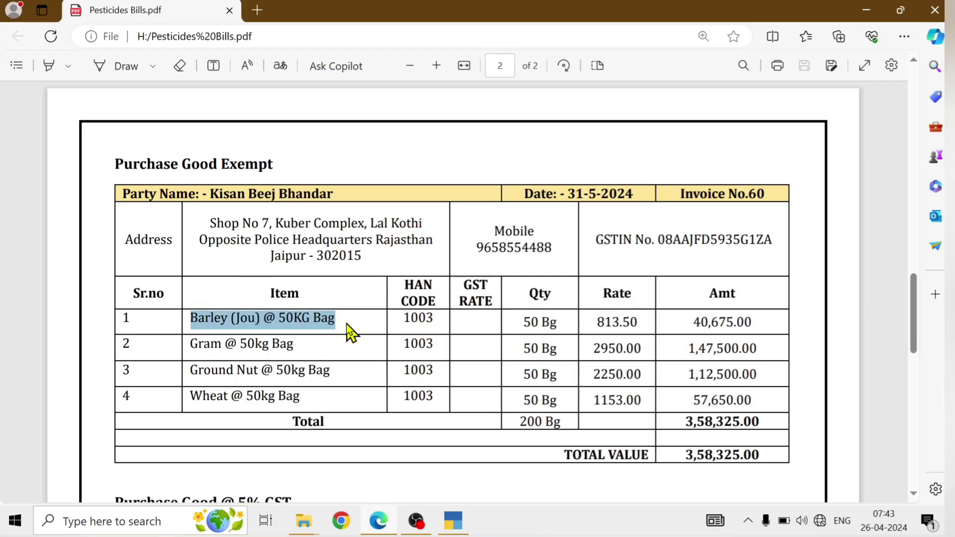
pyautogui.hotkey('alt', 'Tab')
pyautogui.hotkey('ctrl', 'v')
pyautogui.press('Return')
pyautogui.press('Return')
# - Create a stock group named SEEDS under Primary for the item, with item quantities added
pyautogui.press('Up')
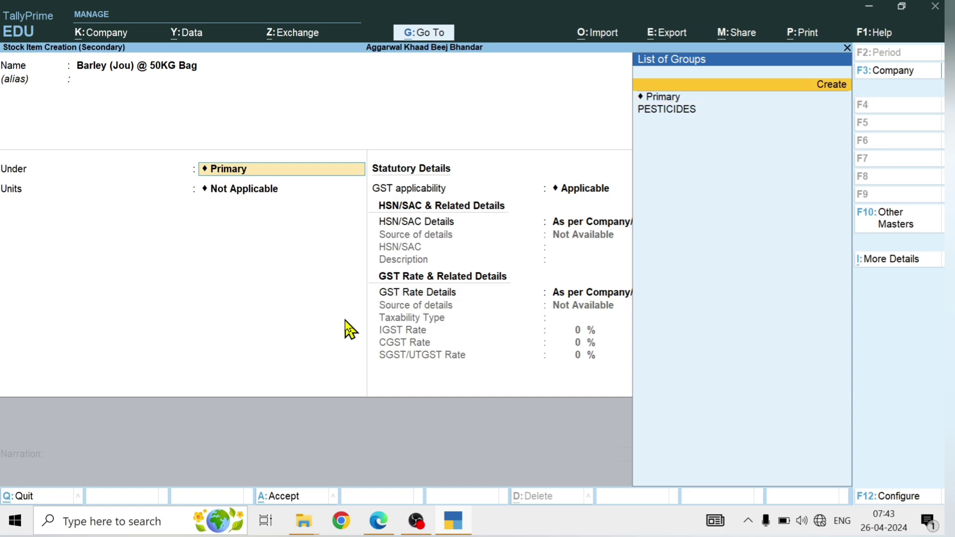
pyautogui.press('Return')
pyautogui.write('SEEDS')
pyautogui.press('Return')
pyautogui.press('Return')
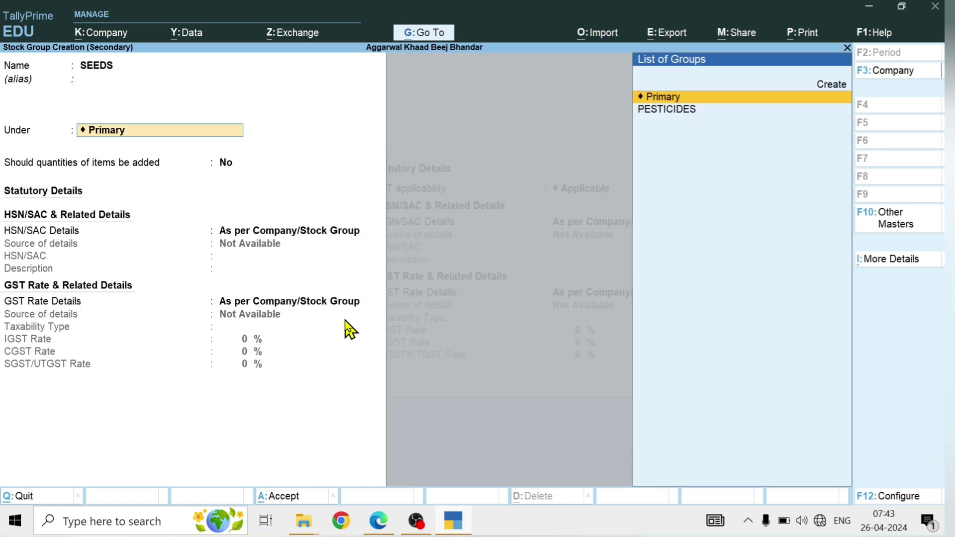
pyautogui.press('Return')
pyautogui.press('y')
pyautogui.press('Return')
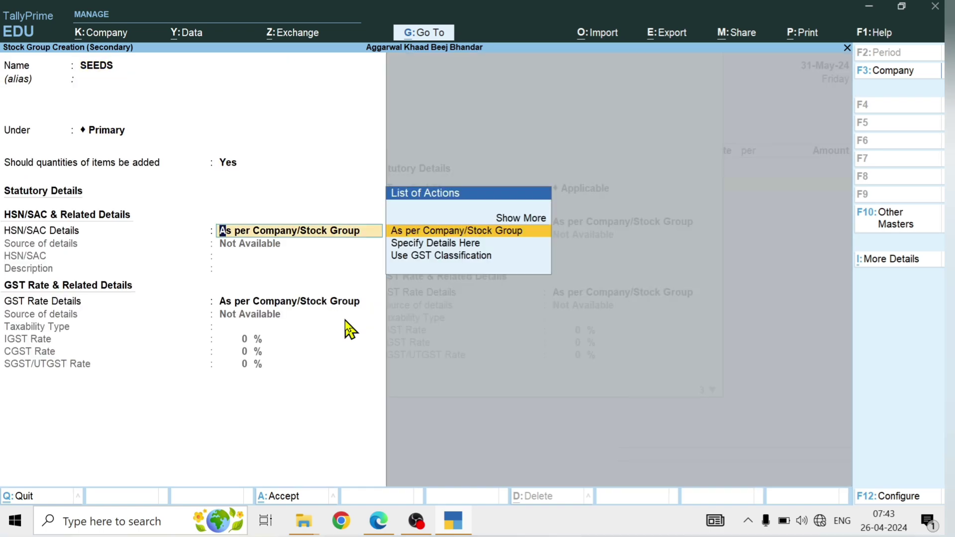
# - Specify HSN/SAC code 1003 for the SEEDS group, checking the code on the bill
pyautogui.press('Down')
pyautogui.press('Return')
pyautogui.hotkey('alt', 'Tab')
pyautogui.hotkey('alt', 'Tab')
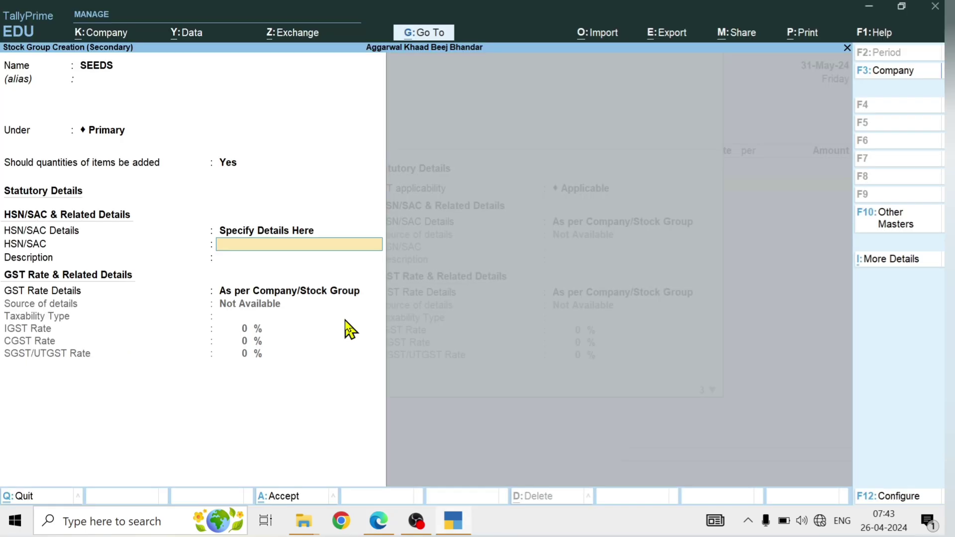
pyautogui.write('1003')
pyautogui.press('Return')
pyautogui.press('Return')
# - Specify the SEEDS group's GST rate details with taxability type Exempt and save the group
pyautogui.press('Down')
pyautogui.press('Return')
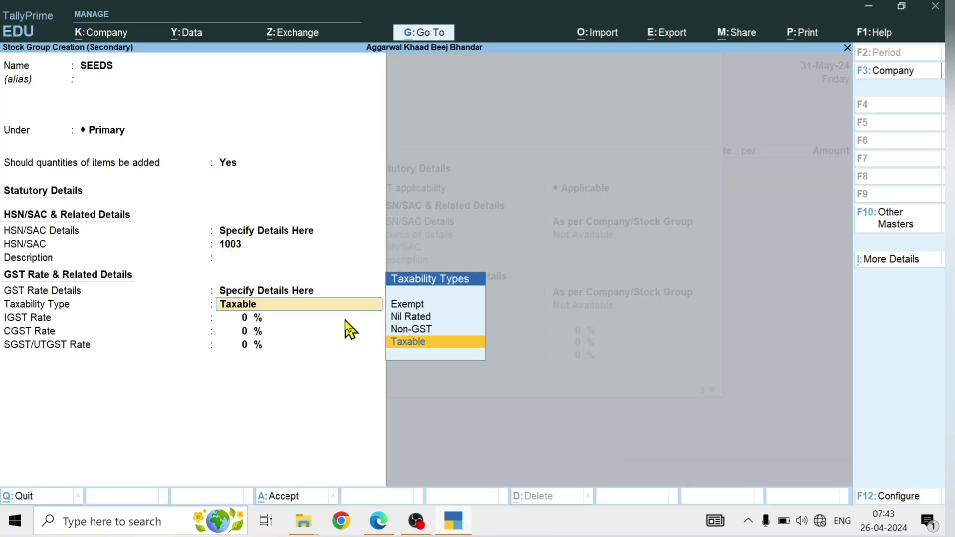
pyautogui.press('Return')
pyautogui.press('Up')
pyautogui.press('Up')
pyautogui.press('Up')
pyautogui.press('Return')
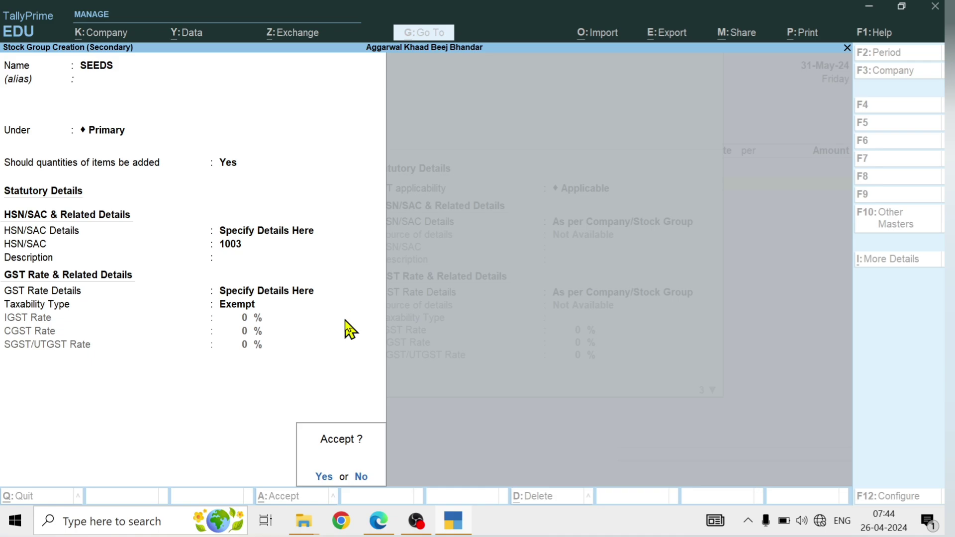
pyautogui.press('Return')
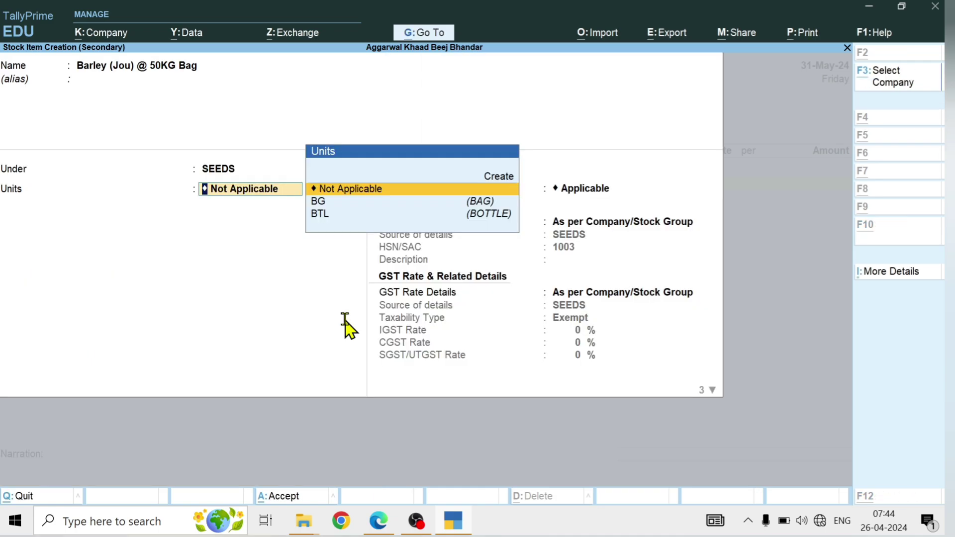
# - Set the Barley item's unit to BG, keep its GST details as per the stock group, and save it
pyautogui.hotkey('alt', 'Tab')
pyautogui.hotkey('alt', 'Tab')
pyautogui.press('Down')
pyautogui.press('Return')
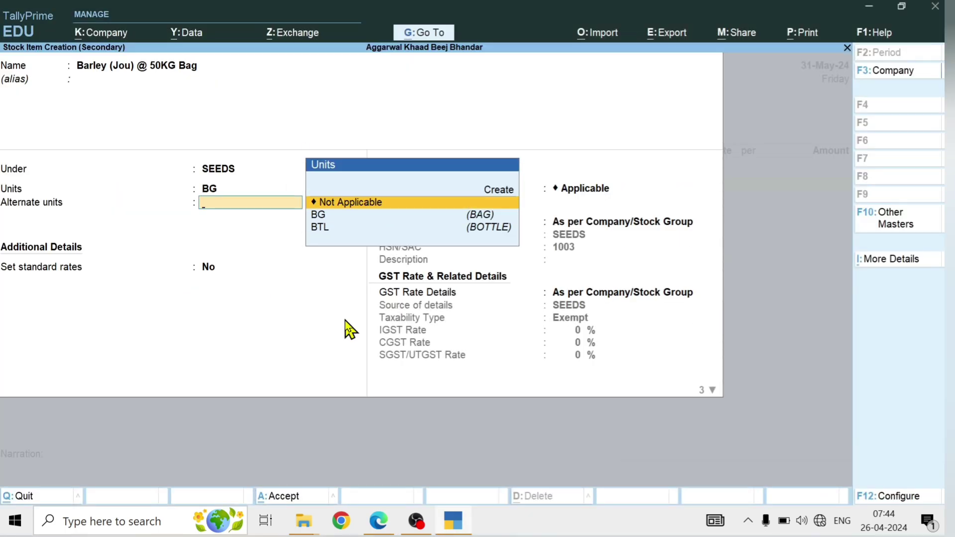
pyautogui.press('Return')
pyautogui.press('Return')
pyautogui.press('Return')
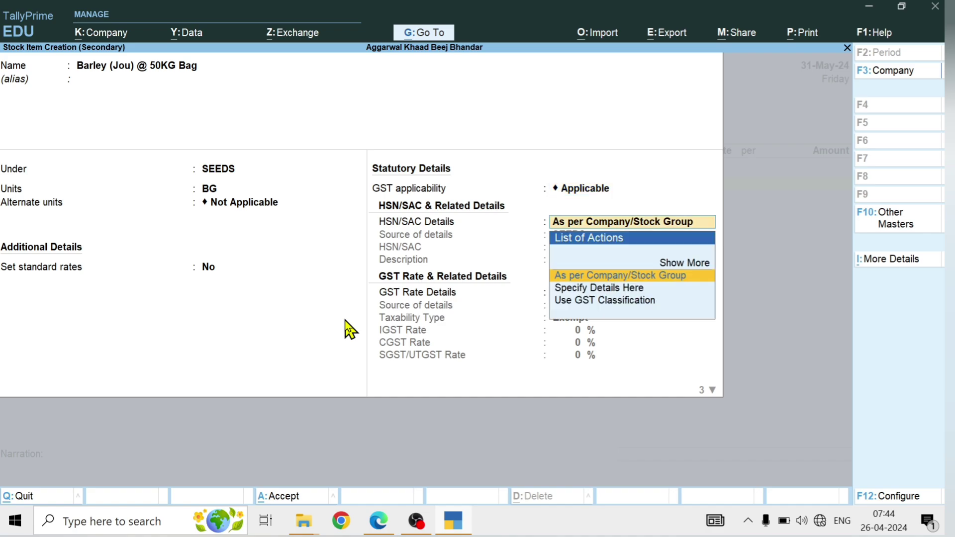
pyautogui.press('Return')
pyautogui.press('Return')
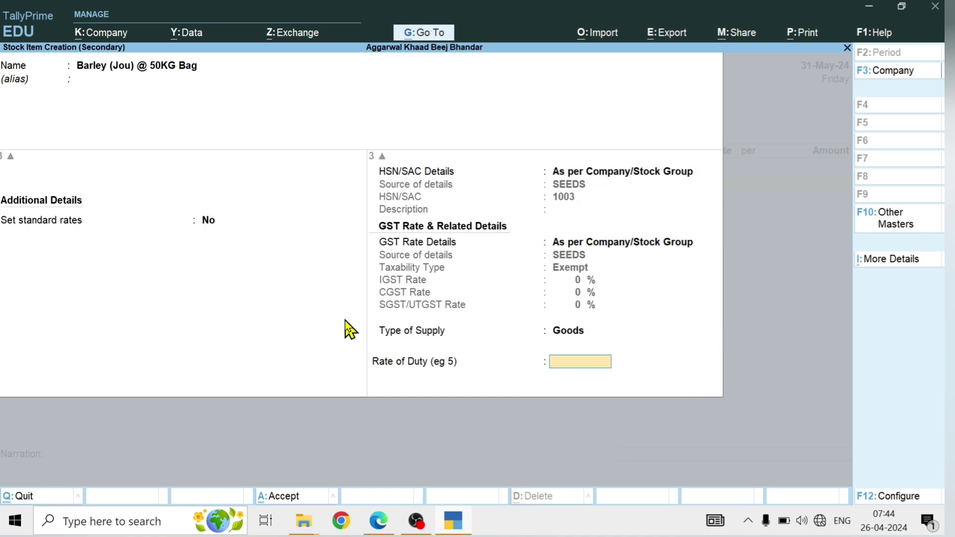
pyautogui.press('Return')
pyautogui.press('Return')
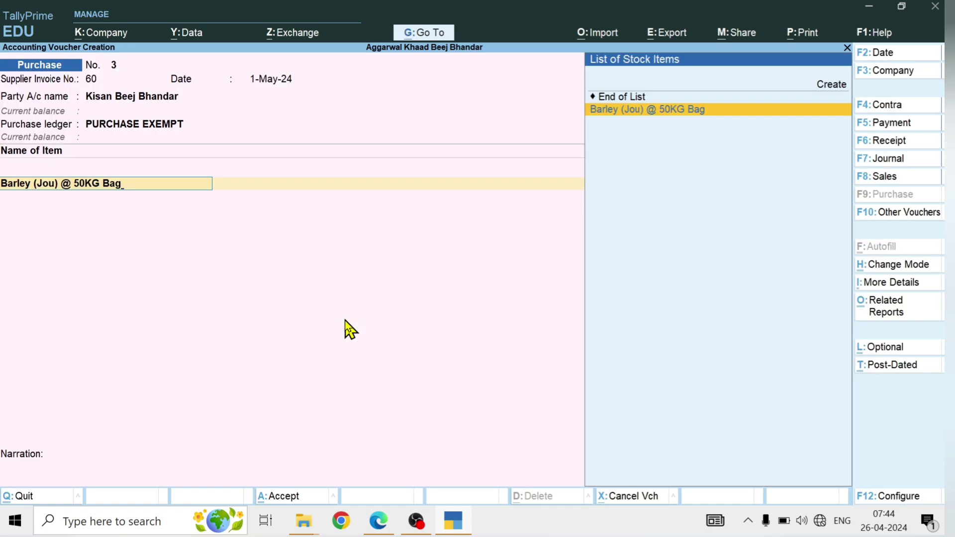
# - Enter quantity 50 BG and rate 813.50 for Barley (Jou) @ 50KG Bag in the voucher, checking the bill
pyautogui.hotkey('alt', 'Tab')
pyautogui.hotkey('alt', 'Tab')
pyautogui.write('50')
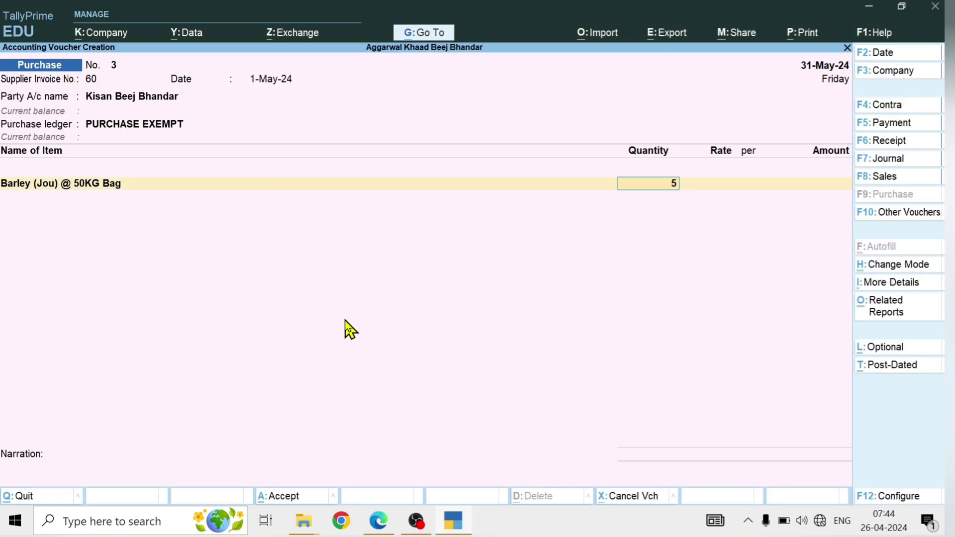
pyautogui.press('Return')
pyautogui.hotkey('alt', 'Tab')
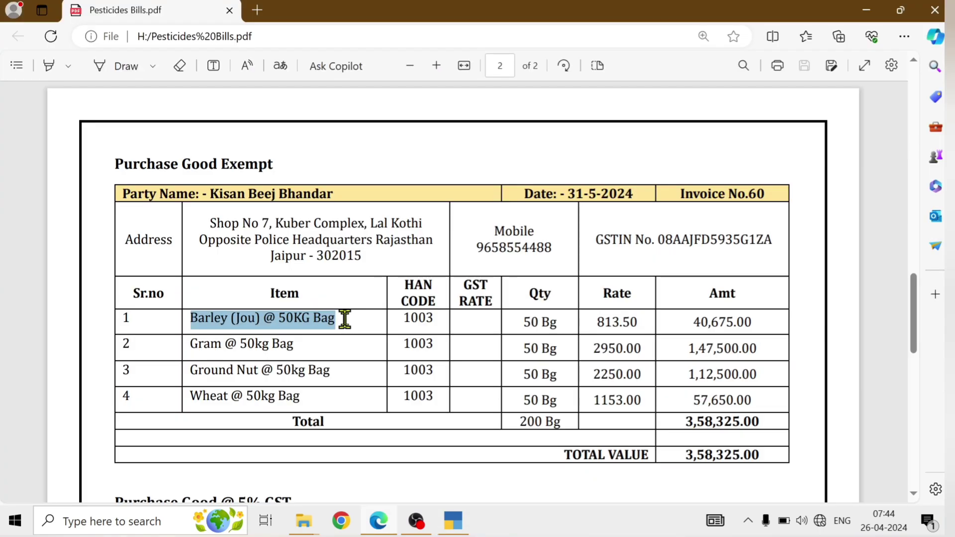
pyautogui.hotkey('alt', 'Tab')
pyautogui.write('813.50')
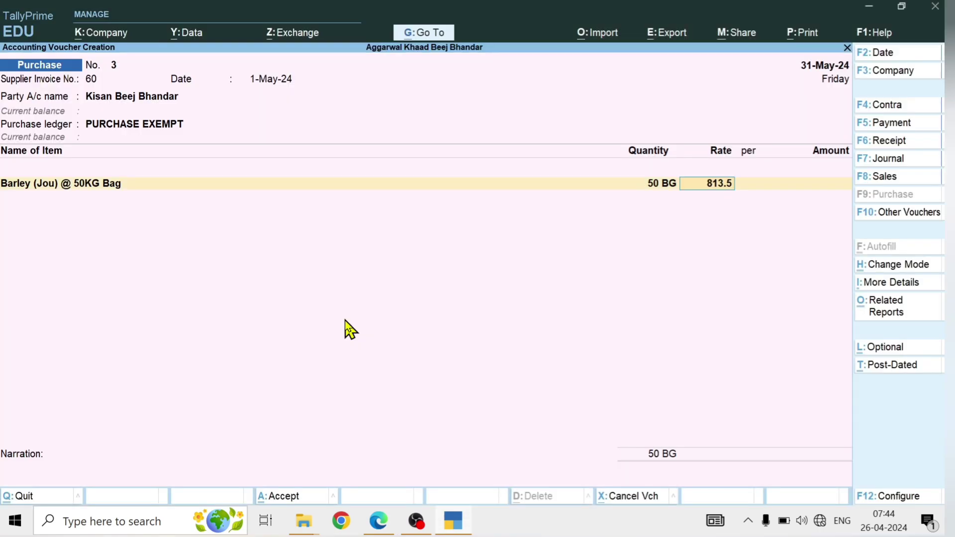
pyautogui.press('Return')
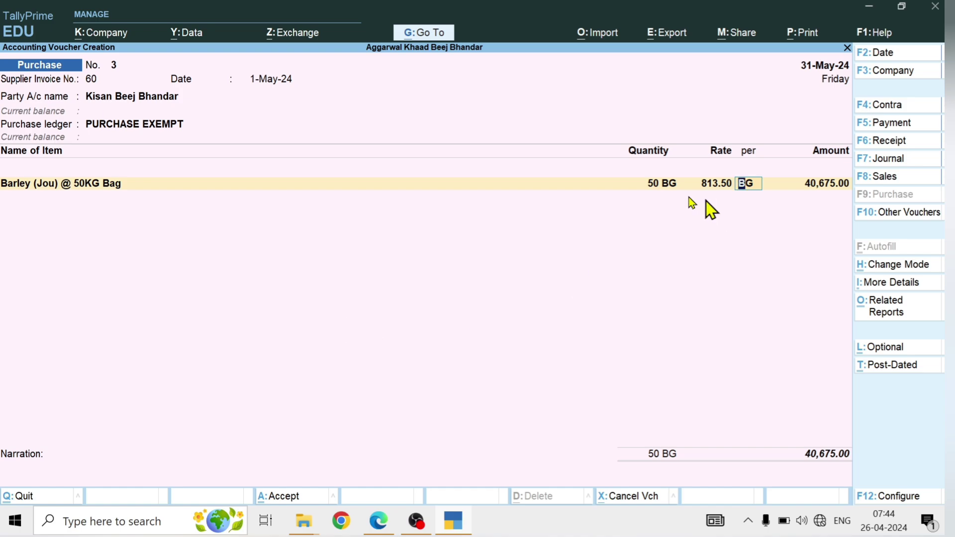
pyautogui.press('Return')
pyautogui.press('Return')
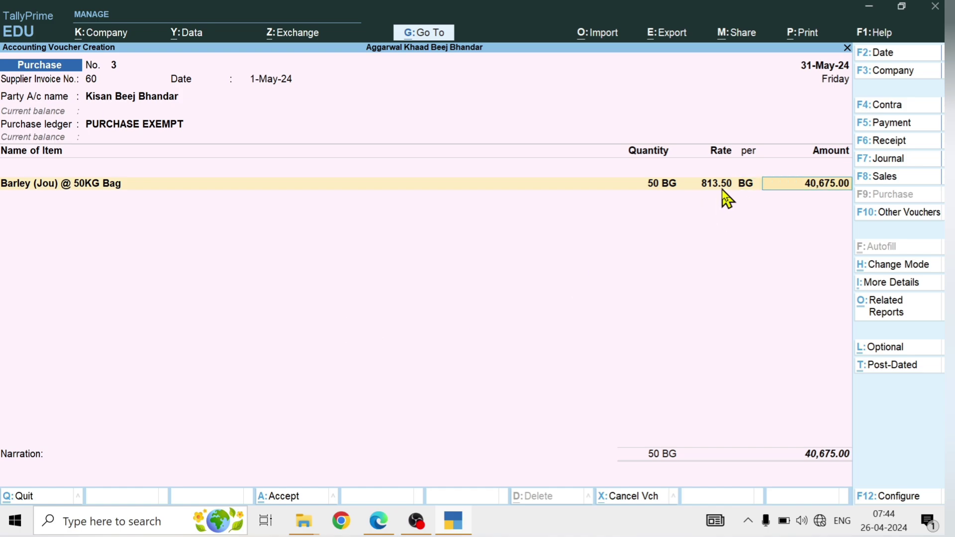
# - Start a new stock item named "Gram @ 50kg Bag", copying the name from the bill
pyautogui.hotkey('alt', 'c')
pyautogui.hotkey('alt', 'Tab')
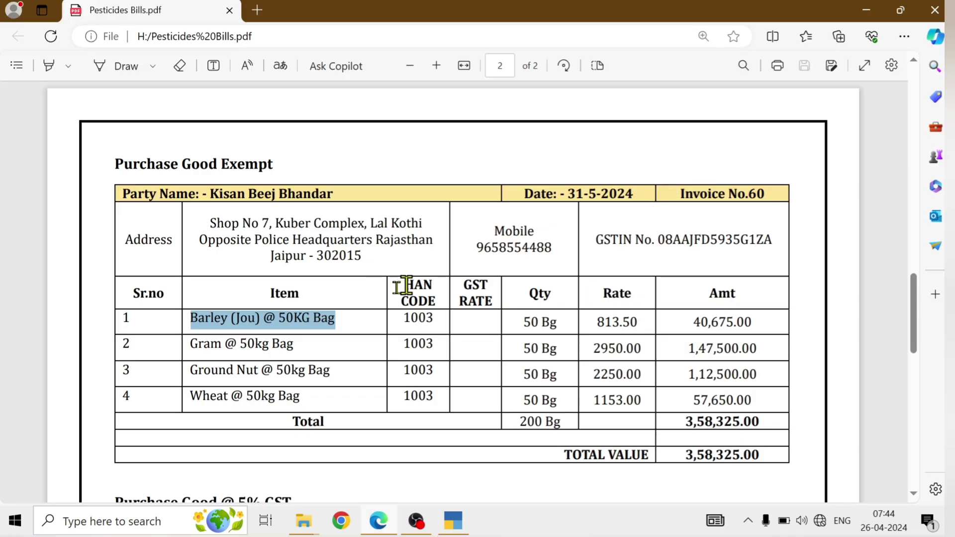
pyautogui.moveTo(191, 343); pyautogui.dragTo(301, 344)
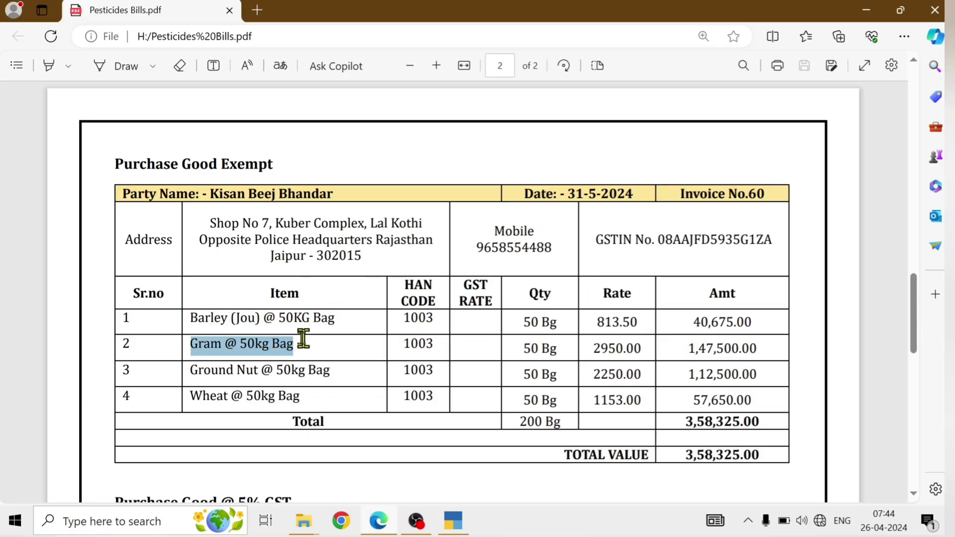
pyautogui.hotkey('ctrl', 'c')
pyautogui.hotkey('alt', 'Tab')
pyautogui.hotkey('ctrl', 'alt', 'v')
pyautogui.press('Return')
# - Place the Gram item under SEEDS with unit BG, keep its default GST details, and save it
pyautogui.press('Down')
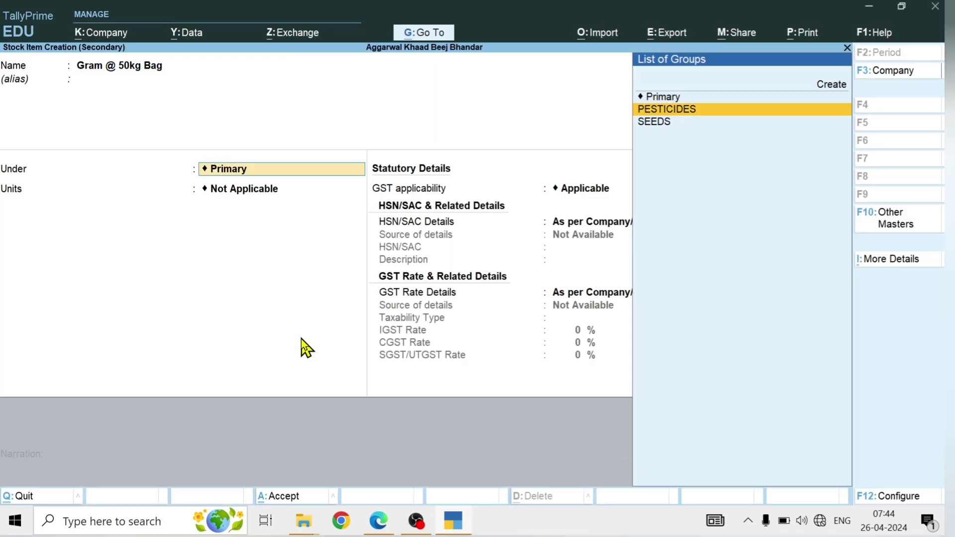
pyautogui.press('Down')
pyautogui.press('Return')
pyautogui.press('Down')
pyautogui.press('Return')
pyautogui.press('Return')
pyautogui.press('Return')
pyautogui.press('Return')
pyautogui.press('Return')
pyautogui.press('Return')
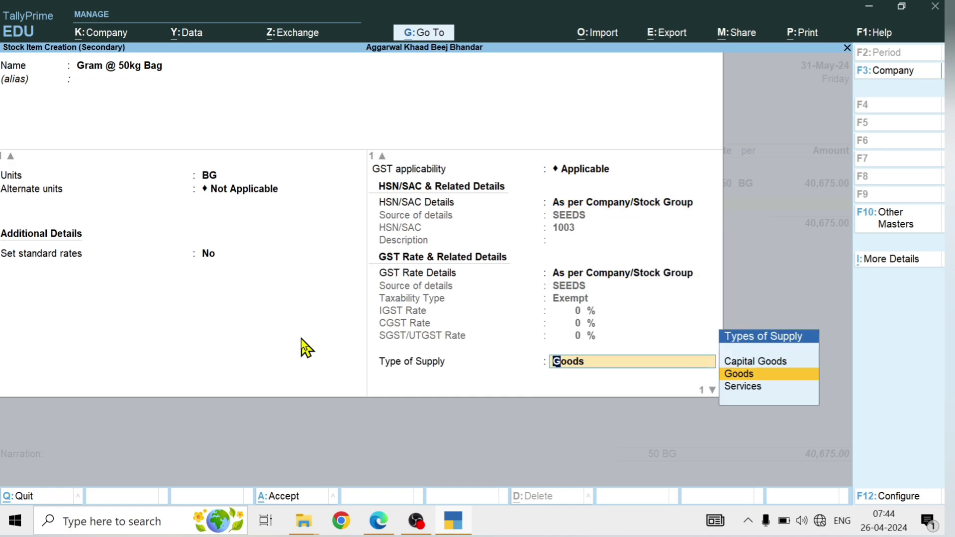
pyautogui.press('Return')
pyautogui.press('Return')
# - Enter quantity 50 BG and rate 2950 for Gram @ 50kg Bag in the voucher, checking the bill
pyautogui.write('50')
pyautogui.press('Return')
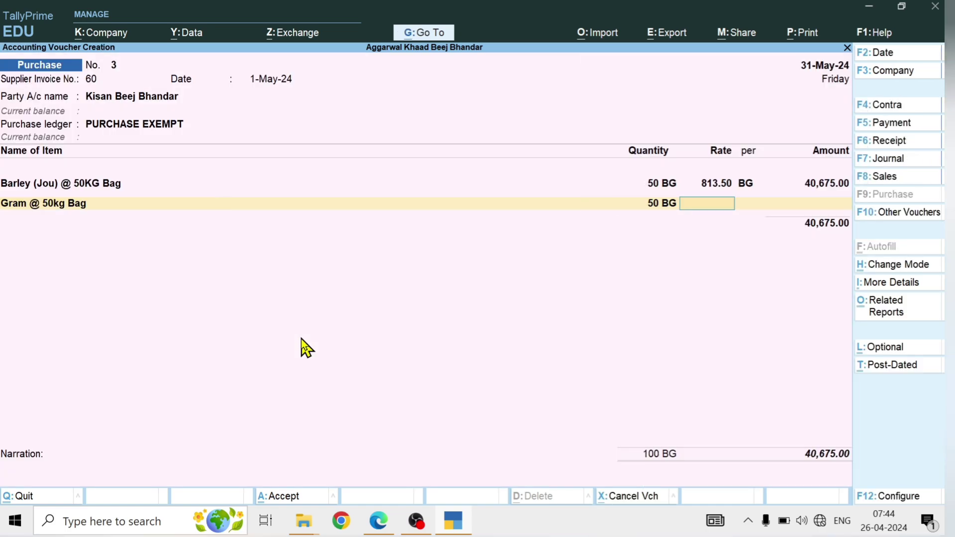
pyautogui.hotkey('alt', 'Tab')
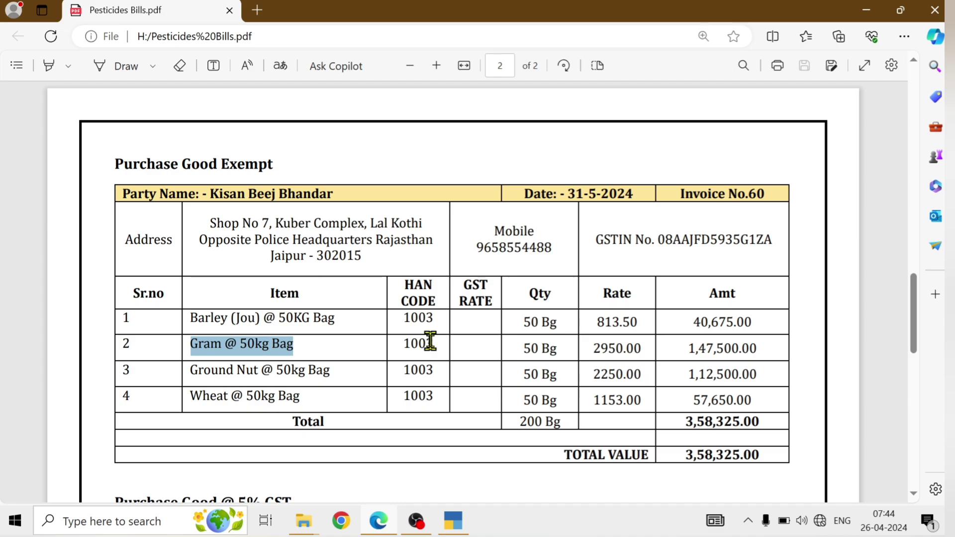
pyautogui.hotkey('alt', 'Tab')
pyautogui.write('2950')
pyautogui.press('Return')
pyautogui.press('Return')
pyautogui.press('Return')
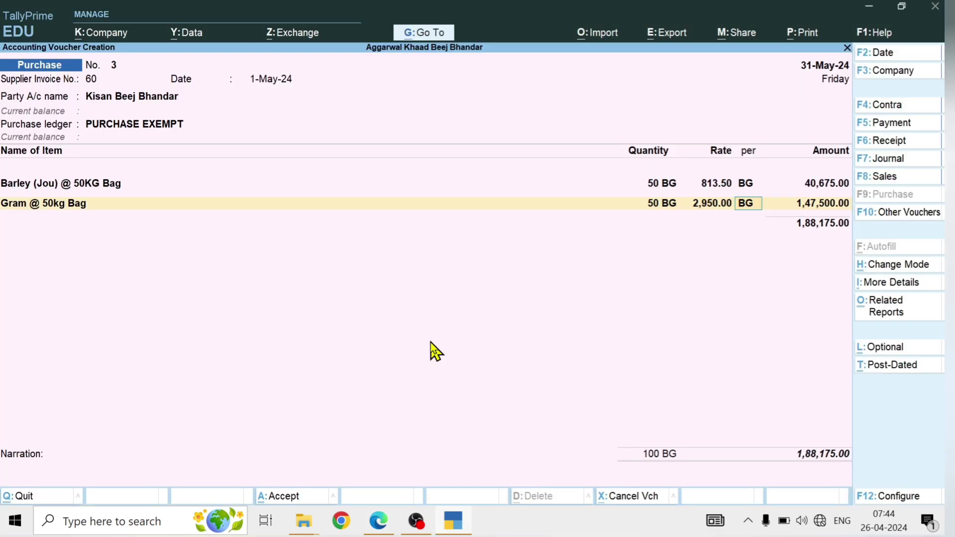
# - Start a new stock item named "Ground Nut @ 50kg Bag", copying the name from the bill
pyautogui.hotkey('alt', 'c')
pyautogui.hotkey('alt', 'Tab')
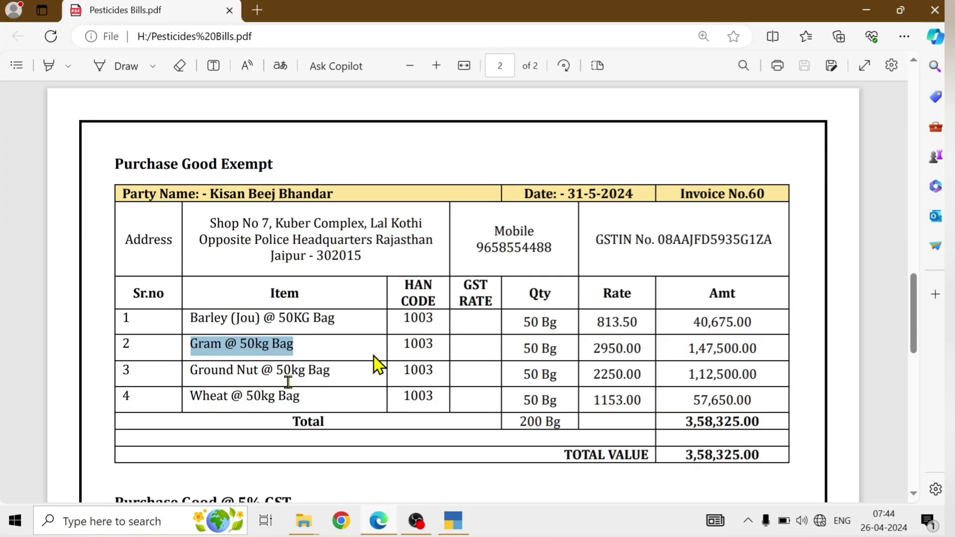
pyautogui.moveTo(184, 367); pyautogui.dragTo(330, 375)
pyautogui.hotkey('ctrl', 'c')
pyautogui.hotkey('alt', 'Tab')
pyautogui.hotkey('ctrl', 'v')
pyautogui.press('Return')
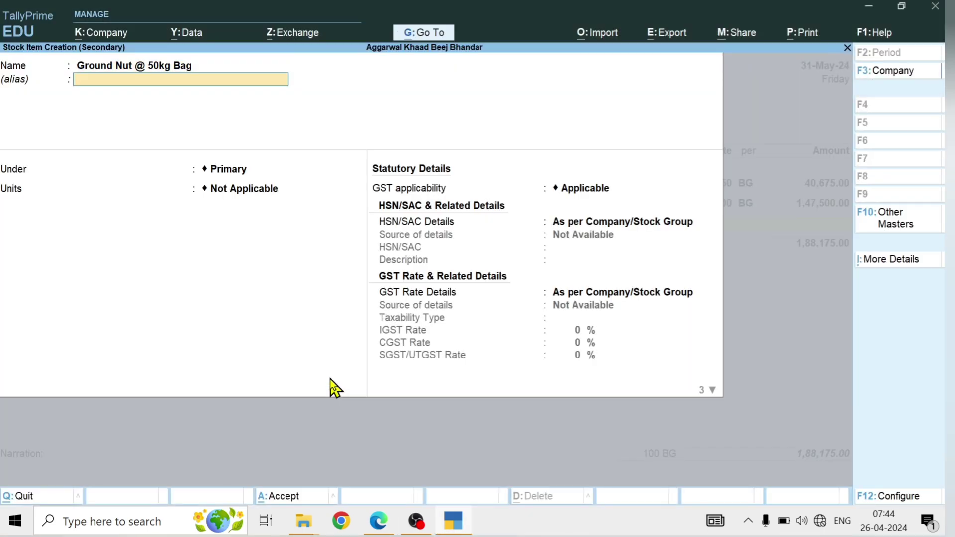
# - Place the Ground Nut item under SEEDS with unit BG and save it
pyautogui.press('Return')
pyautogui.press('Down')
pyautogui.press('Return')
pyautogui.press('BackSpace')
pyautogui.press('Down')
pyautogui.press('Return')
pyautogui.press('Return')
pyautogui.press('Return')
pyautogui.press('Return')
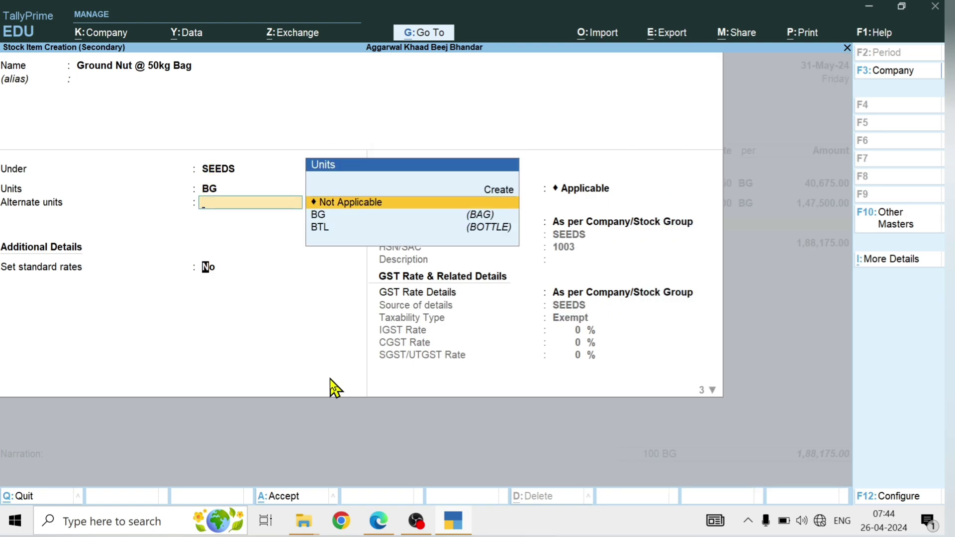
pyautogui.hotkey('ctrl', 'a')
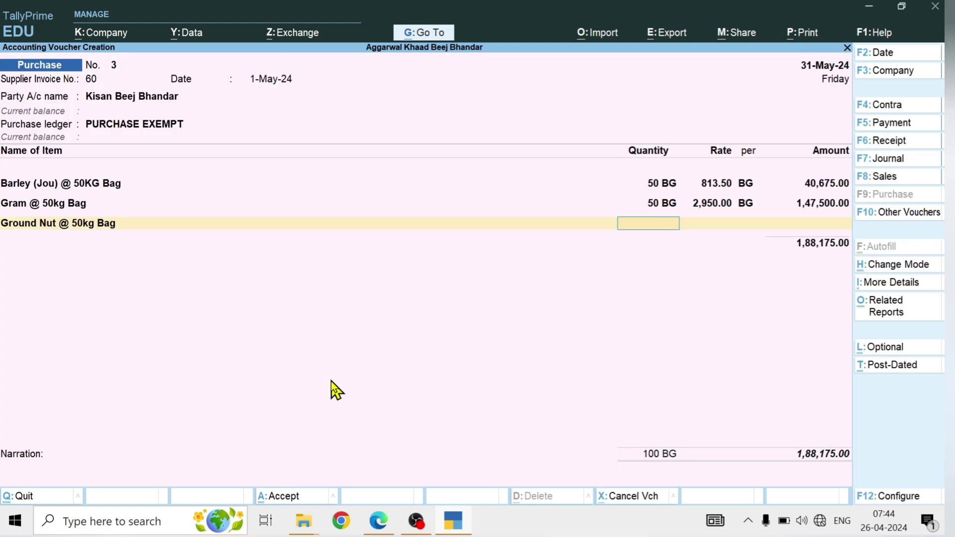
# - Enter quantity 50 BG and rate 2,250 for Ground Nut @ 50kg Bag in the voucher, checking the bill
pyautogui.write('50')
pyautogui.press('Return')
pyautogui.hotkey('alt', 'Tab')
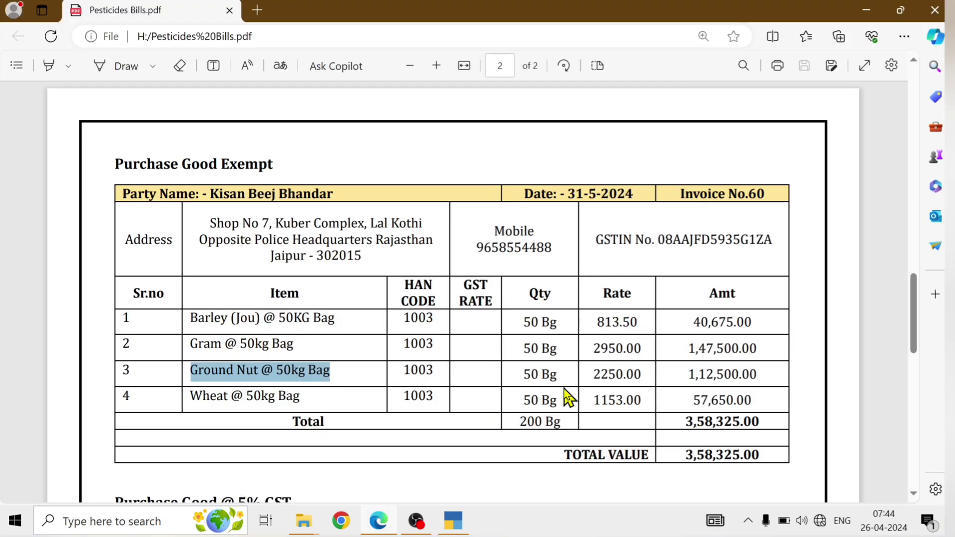
pyautogui.hotkey('alt', 'Tab')
pyautogui.write('2,250')
pyautogui.press('Return')
pyautogui.press('Return')
pyautogui.press('Return')
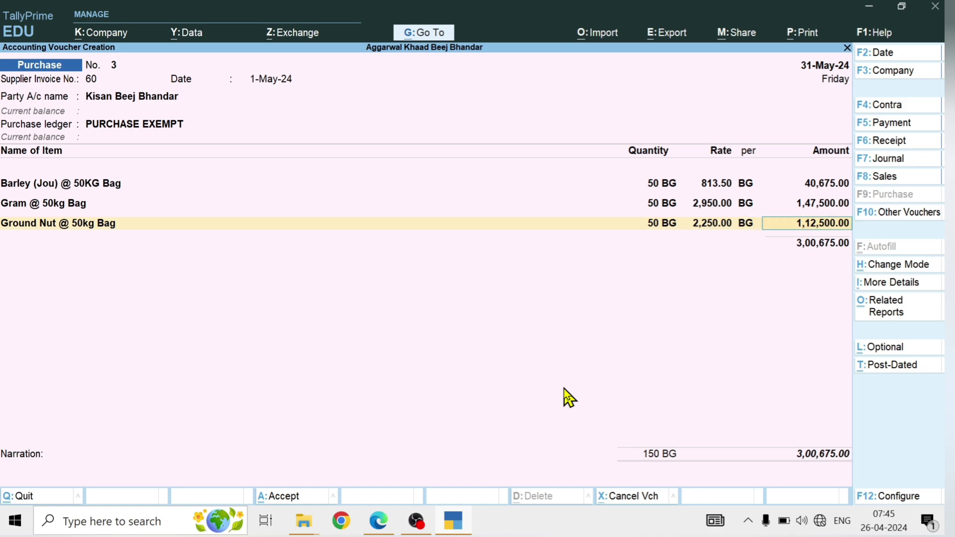
# - Start a new stock item named "Wheat @ 50kg Bag", copying the name from the bill
pyautogui.hotkey('alt', 'c')
pyautogui.hotkey('alt', 'Tab')
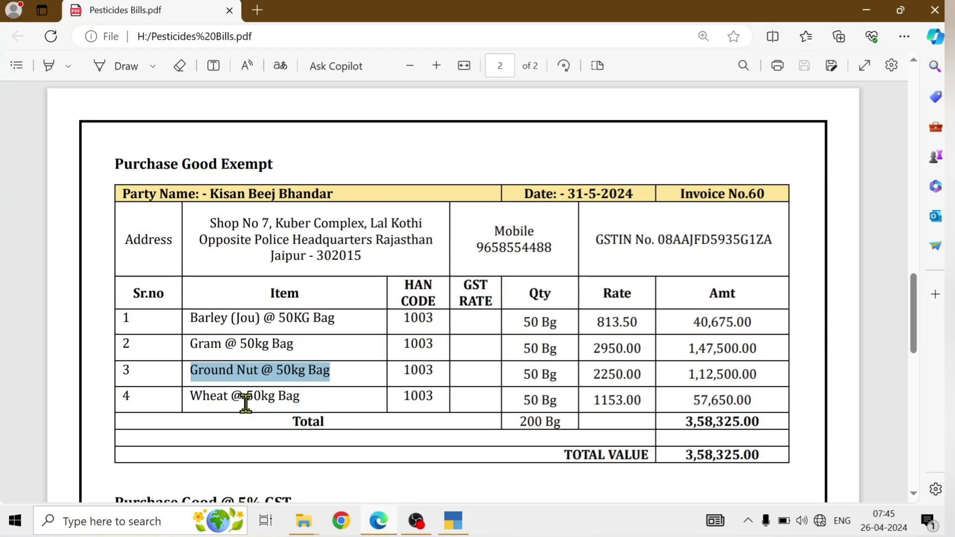
pyautogui.scroll(-2, 208, 391)
pyautogui.moveTo(188, 328); pyautogui.dragTo(305, 341)
pyautogui.hotkey('ctrl', 'c')
pyautogui.hotkey('alt', 'Tab')
pyautogui.hotkey('ctrl', 'v')
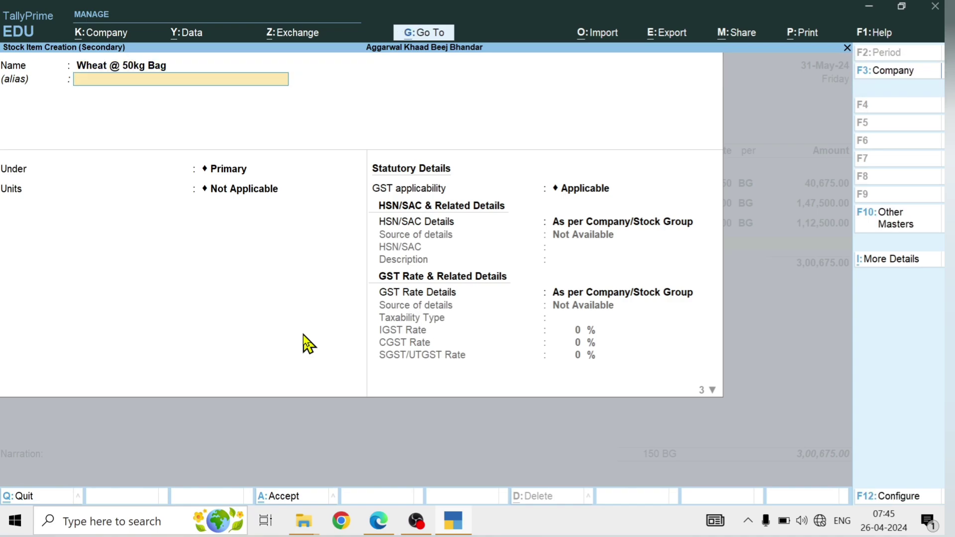
# - Place the Wheat item under SEEDS with unit BG, keep its default GST details, and save it
pyautogui.press('Return')
pyautogui.press('Down')
pyautogui.press('Return')
pyautogui.press('BackSpace')
pyautogui.press('Down')
pyautogui.press('Return')
pyautogui.press('Return')
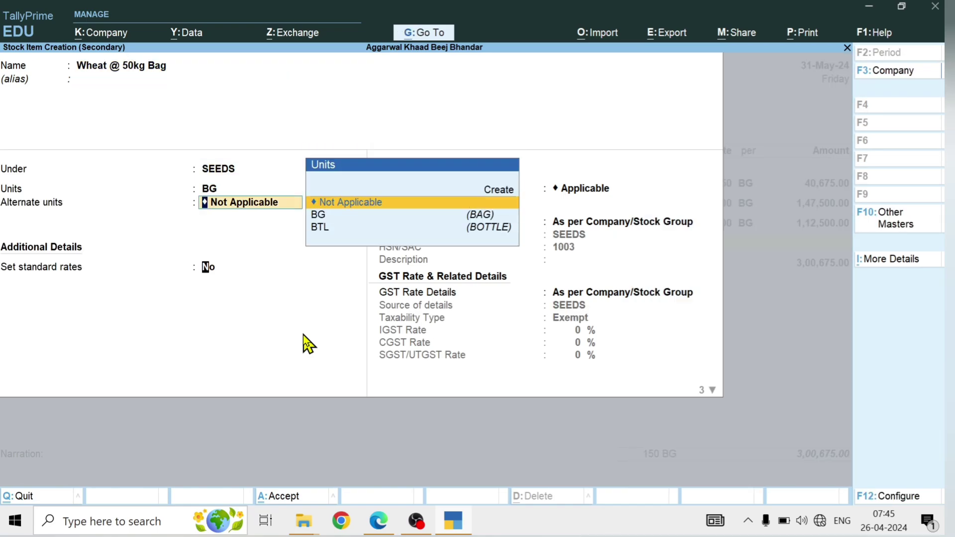
pyautogui.press('Return')
pyautogui.press('Return')
pyautogui.press('Return')
pyautogui.press('Return')
pyautogui.press('Return')
pyautogui.press('Return')
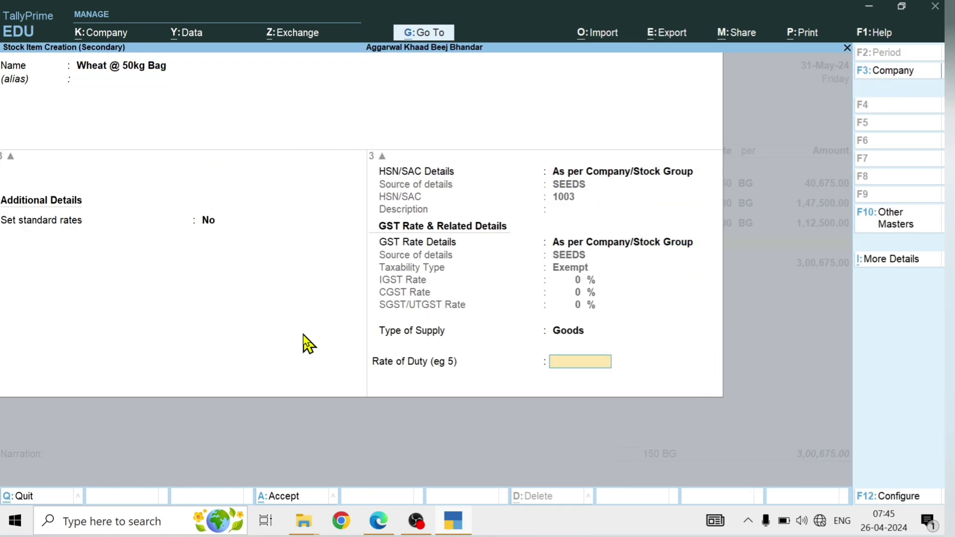
pyautogui.press('Return')
pyautogui.press('Return')
# - Enter quantity 50 BG and rate 1153 for Wheat @ 50kg Bag in the voucher, checking the bill
pyautogui.write('50')
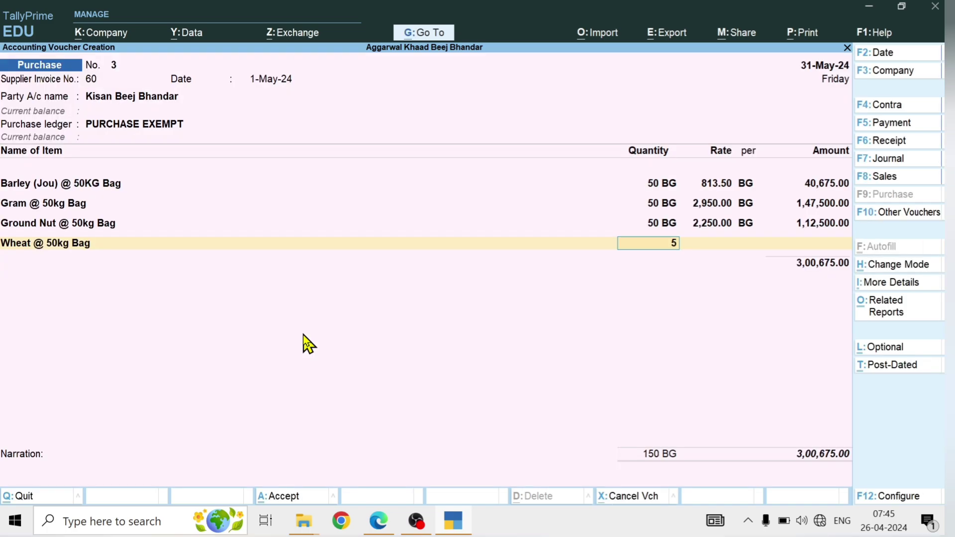
pyautogui.press('Return')
pyautogui.hotkey('alt', 'Tab')
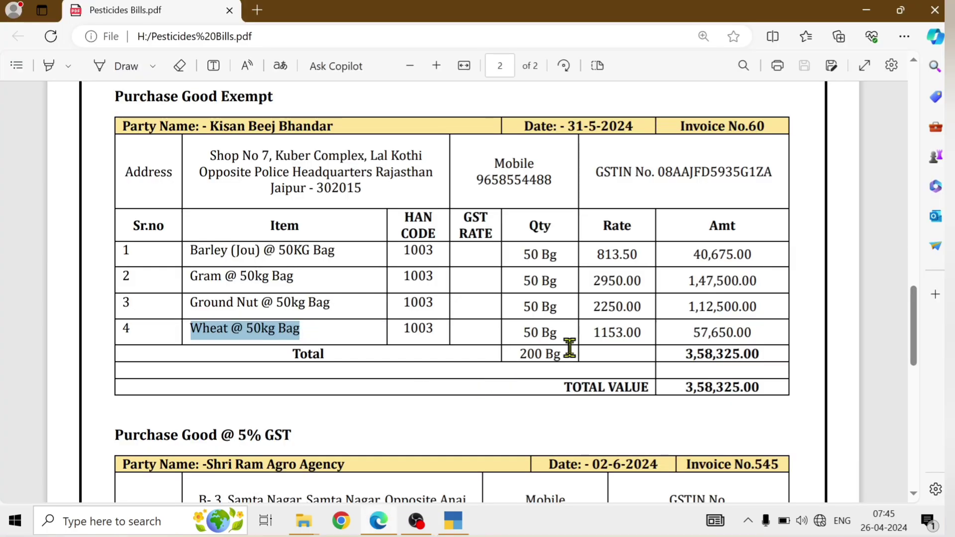
pyautogui.hotkey('alt', 'Tab')
pyautogui.write('1153')
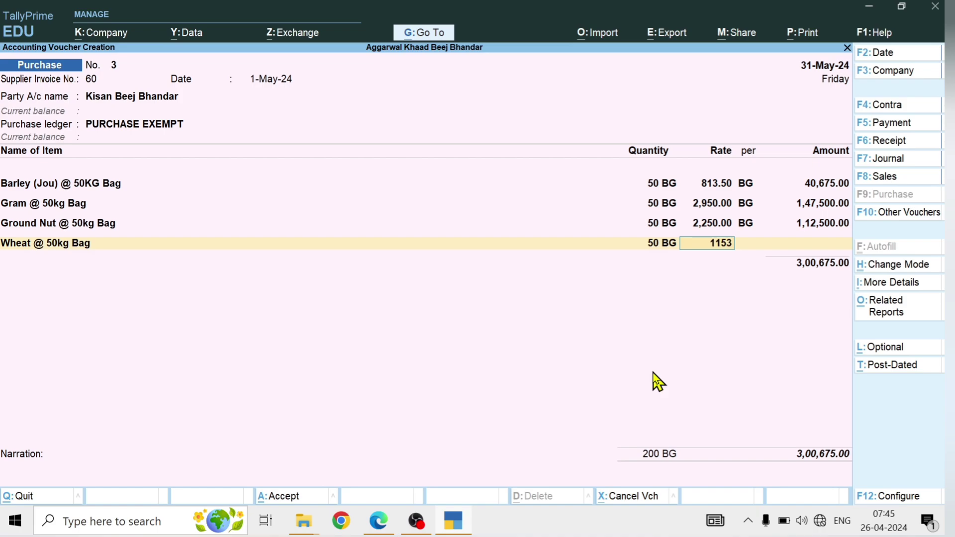
pyautogui.press('Return')
pyautogui.press('Return')
pyautogui.press('Return')
# - Compare the voucher total with the exempt purchase bill and end the item list, continuing to the narration
pyautogui.hotkey('alt', 'Tab')
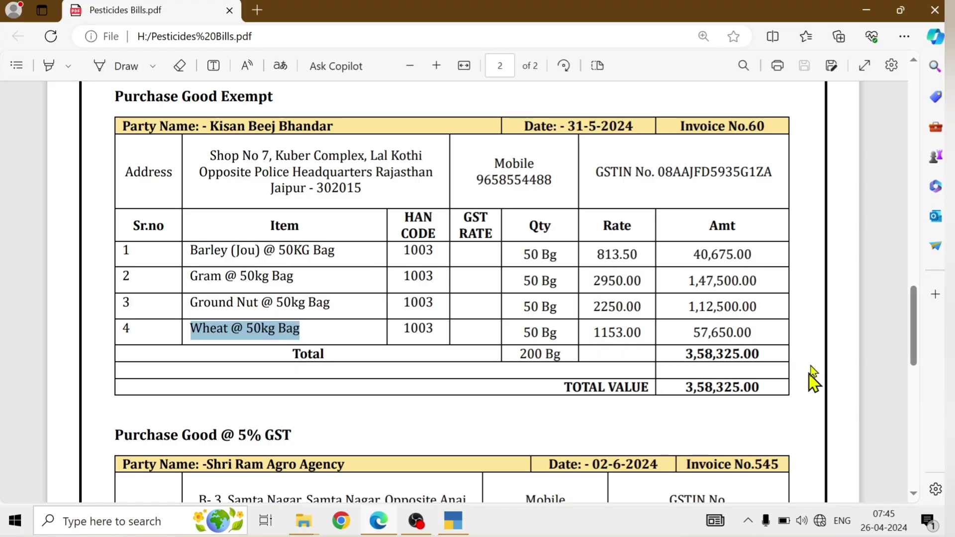
pyautogui.hotkey('alt', 'Tab')
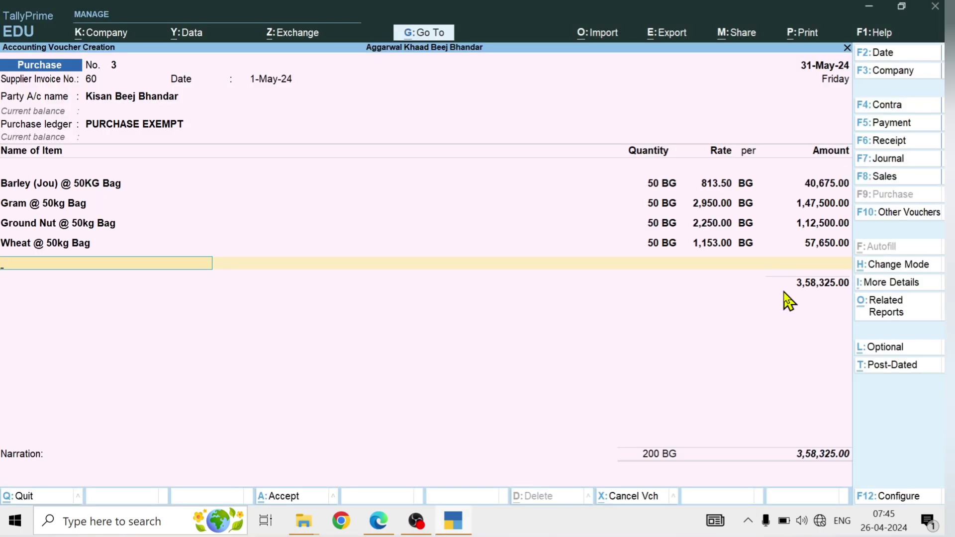
pyautogui.hotkey('alt', 'Tab')
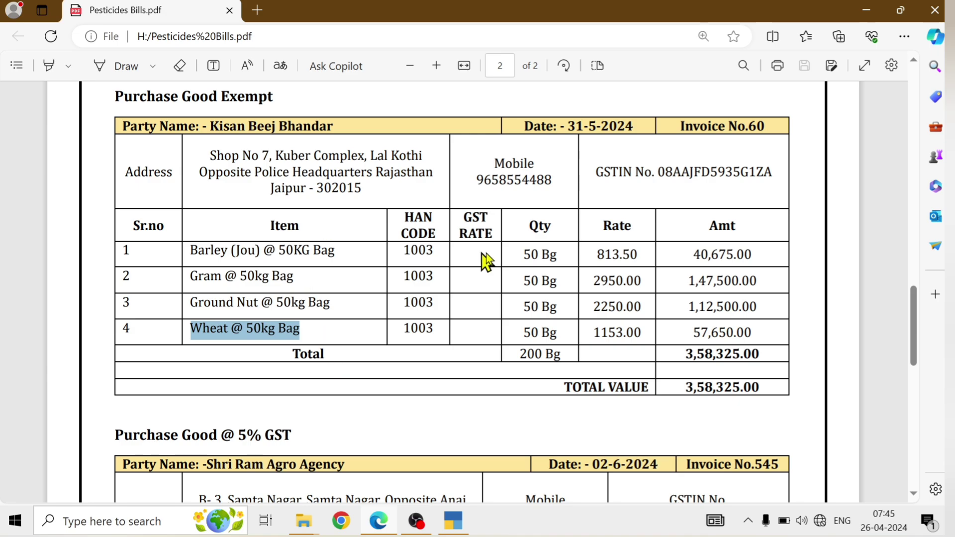
pyautogui.hotkey('alt', 'Tab')
pyautogui.press('Return')
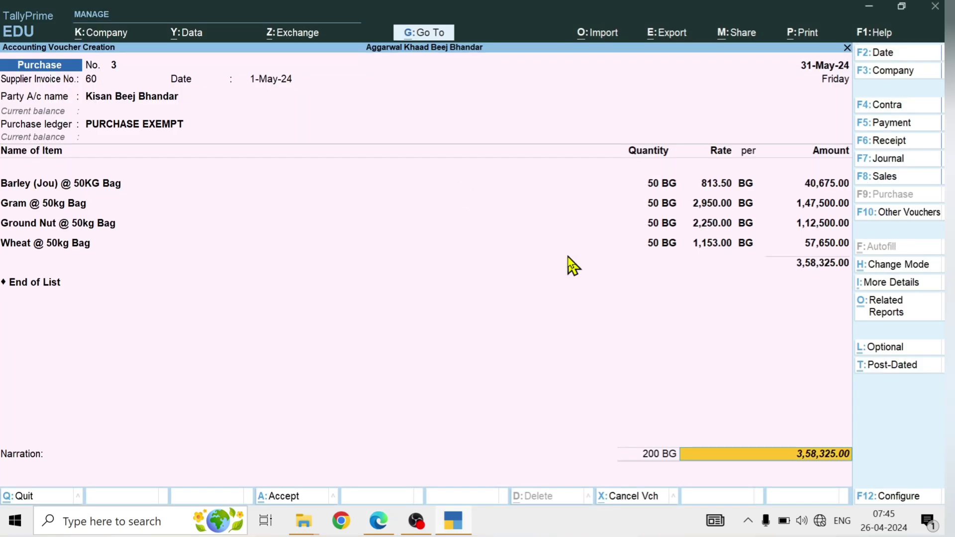
pyautogui.press('Return')
pyautogui.press('Return')
pyautogui.press('Return')
pyautogui.press('Return')
pyautogui.press('Return')
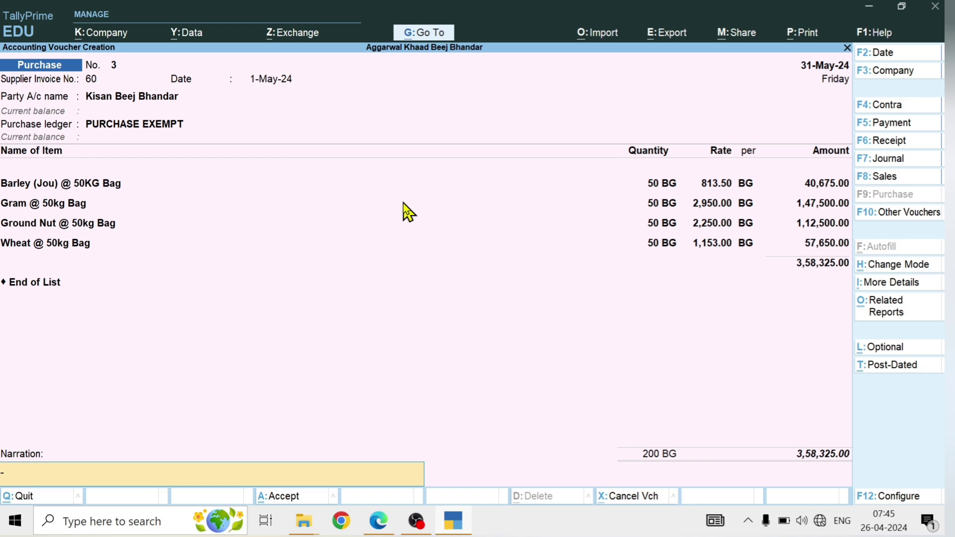
# - Save the completed Kisan Beej Bhandar purchase voucher without a narration
pyautogui.press('Return')
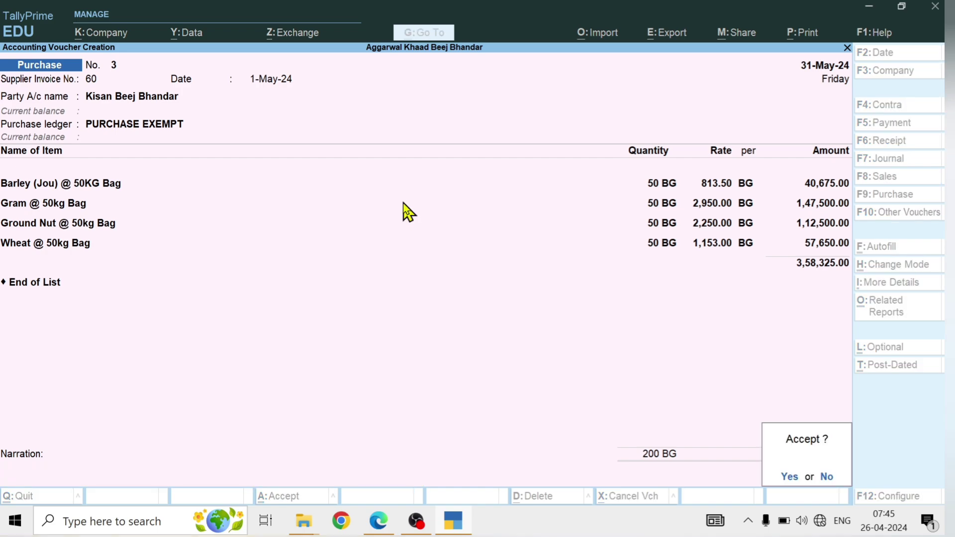
pyautogui.press('Return')
pyautogui.press('ctrl')
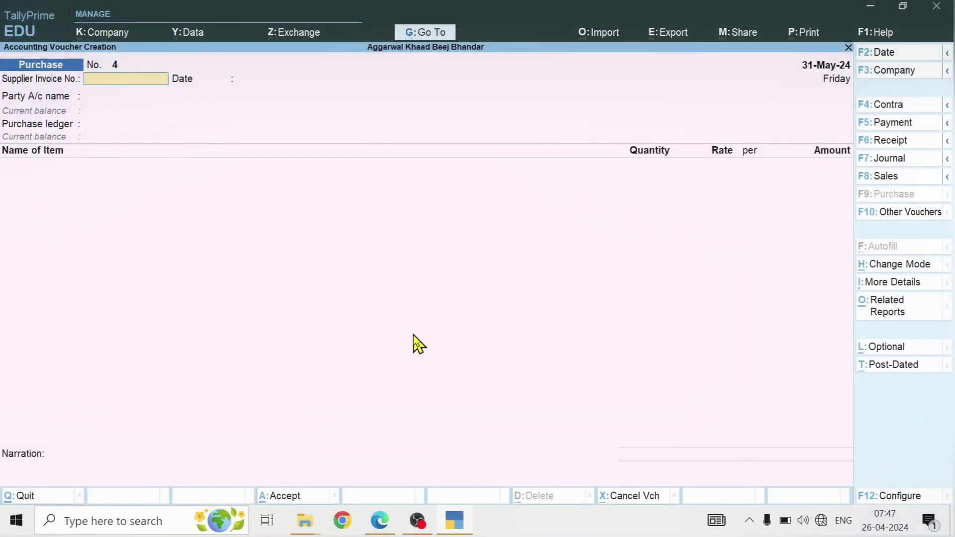
# - Consult the 5% GST bill from Shri Ram Agro Agency in Pesticides Bills.pdf and set the new purchase voucher's date to 2-Jun-24
pyautogui.hotkey('alt', 'Tab')
pyautogui.scroll(-5, 413, 333)
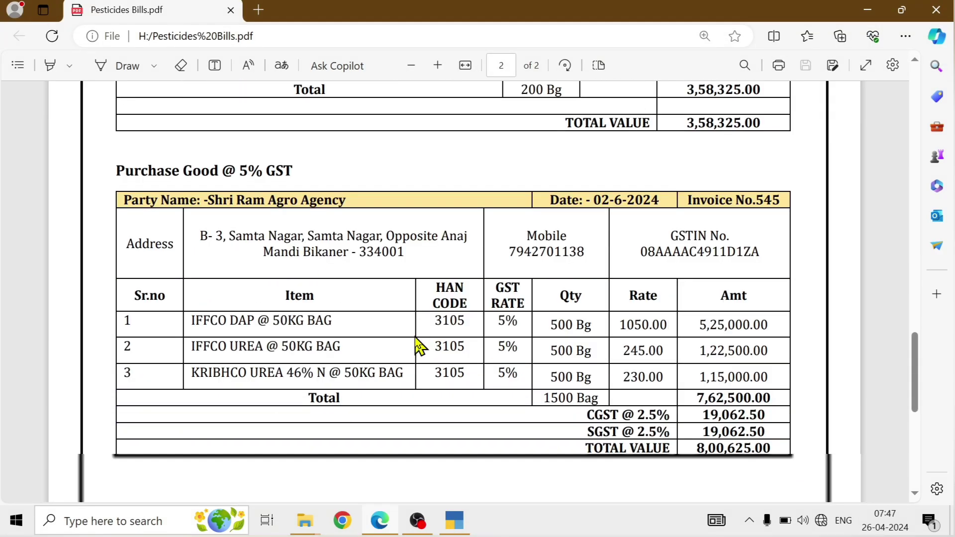
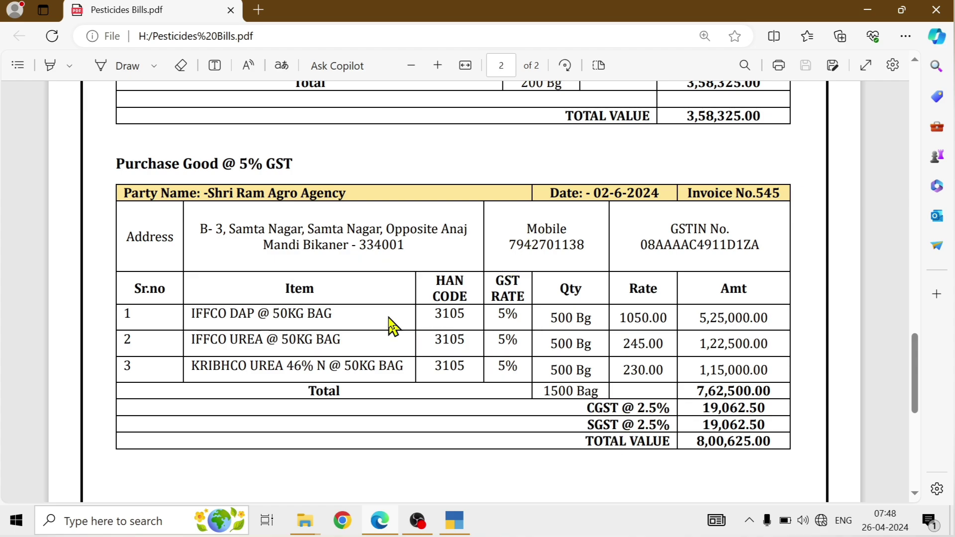
pyautogui.hotkey('alt', 'Tab')
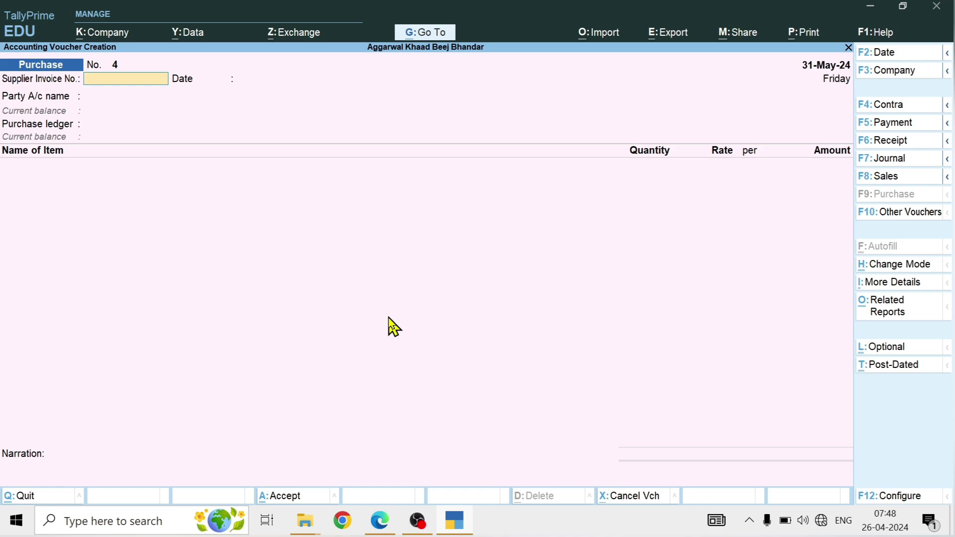
pyautogui.press('F2')
pyautogui.hotkey('alt', 'Tab')
pyautogui.hotkey('alt', 'Tab')
pyautogui.hotkey('alt', 'Tab')
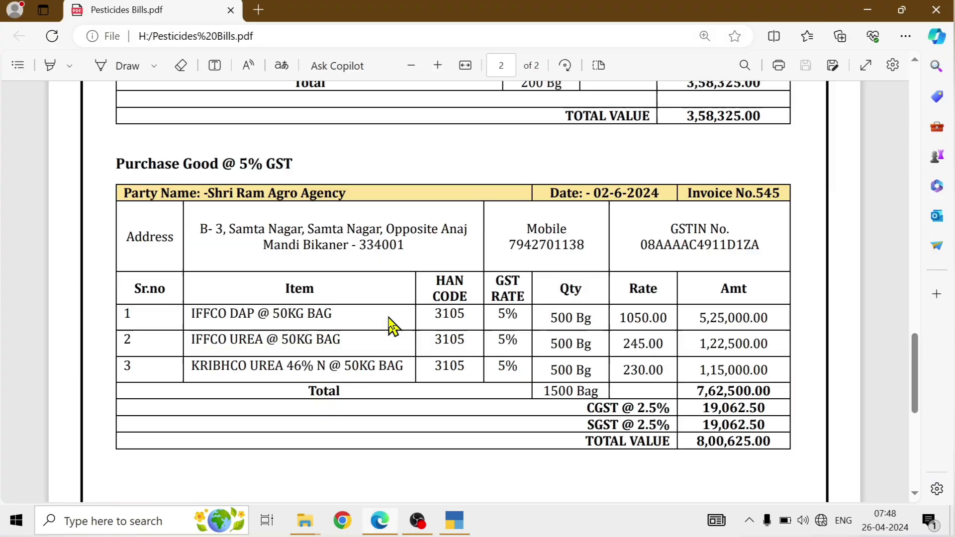
pyautogui.hotkey('alt', 'Tab')
pyautogui.write('2')
pyautogui.press('Return')
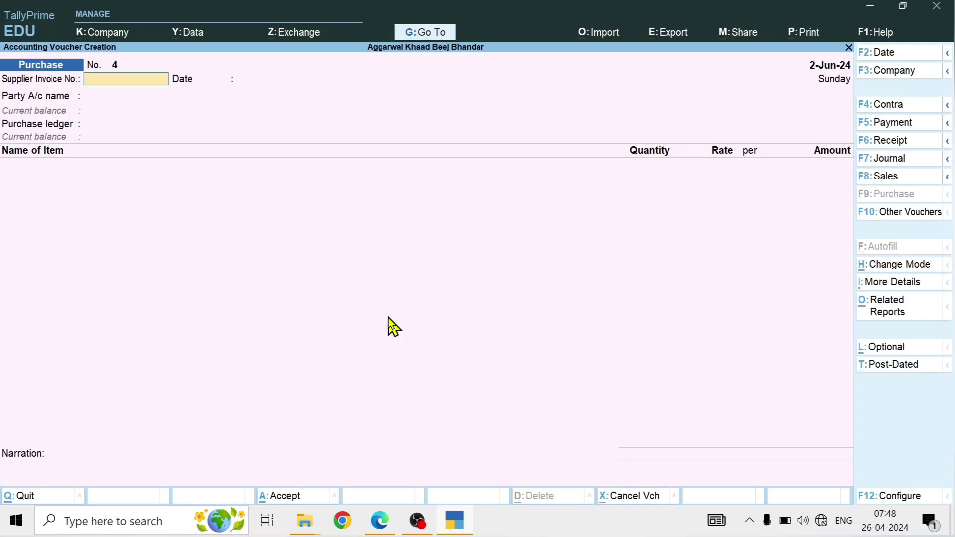
# - Enter supplier invoice number 545 from the bill and accept 2-Jun-24 as the invoice date
pyautogui.hotkey('alt', 'Tab')
pyautogui.hotkey('alt', 'Tab')
pyautogui.write('545')
pyautogui.press('Return')
pyautogui.press('Return')
# - Choose Shri Ram Agro Agency as the voucher's party account and accept its receipt and party details
pyautogui.press('Down')
pyautogui.press('Down')
pyautogui.press('Down')
pyautogui.press('Down')
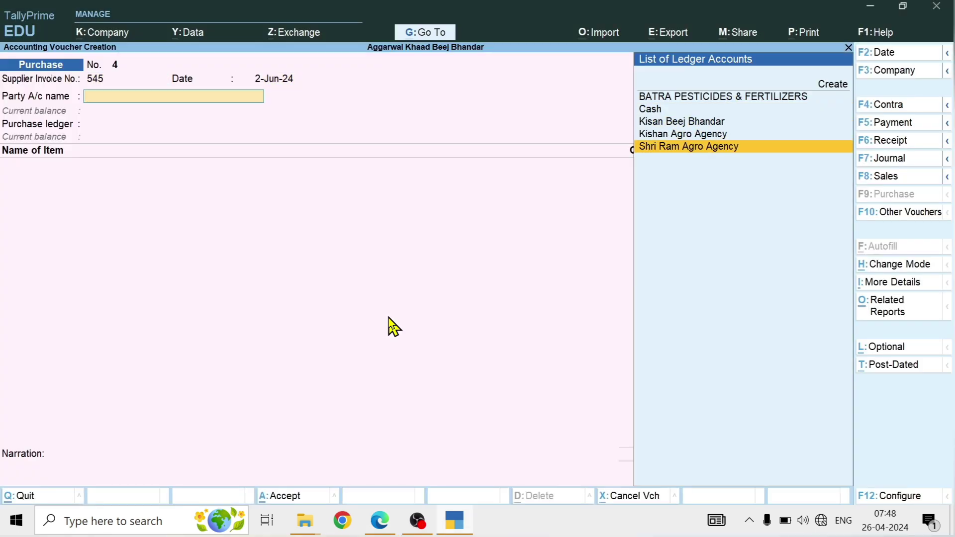
pyautogui.press('Return')
pyautogui.press('Return')
pyautogui.press('Return')
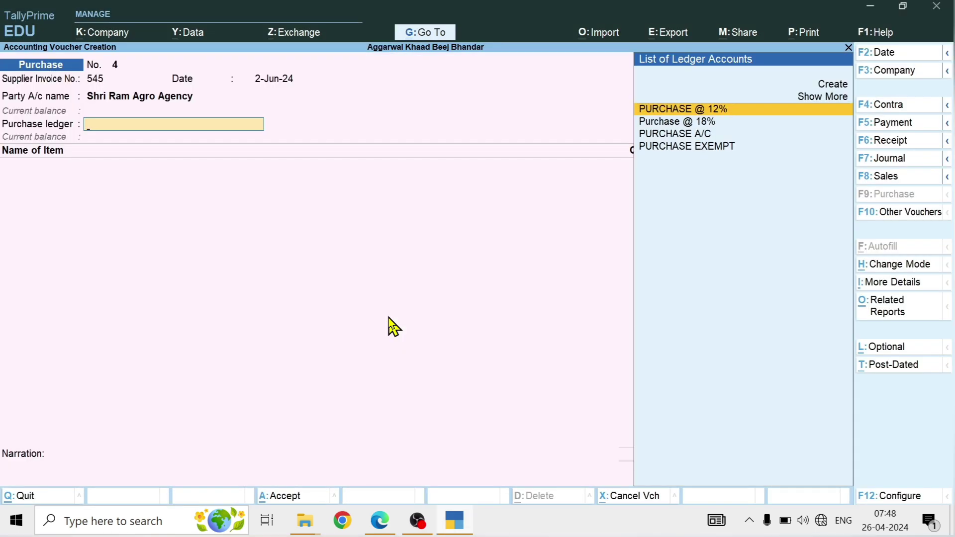
# - Create a purchase ledger named PURCHASE @ 5% under Purchase Accounts for the voucher and save it
pyautogui.hotkey('alt', 'Tab')
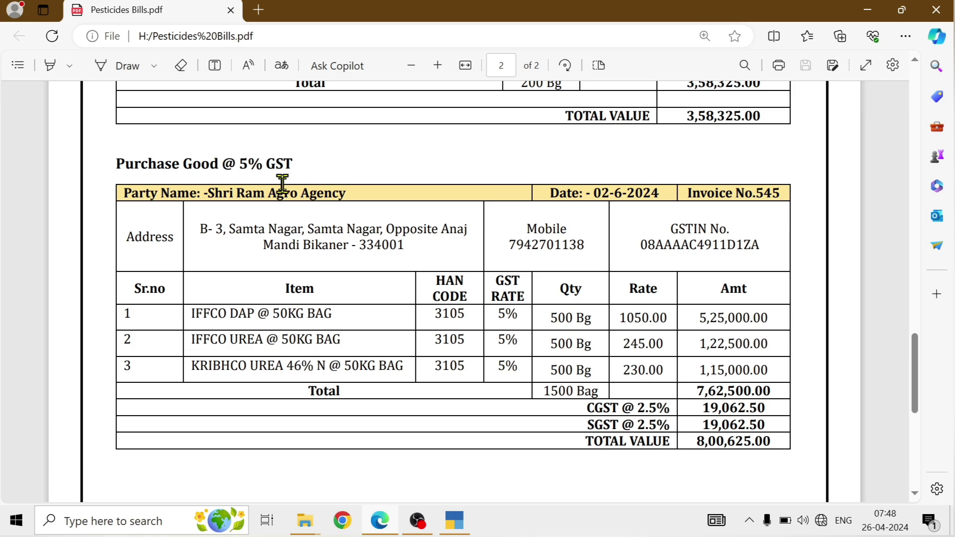
pyautogui.hotkey('alt', 'Tab')
pyautogui.press('Up')
pyautogui.press('Up')
pyautogui.press('Return')
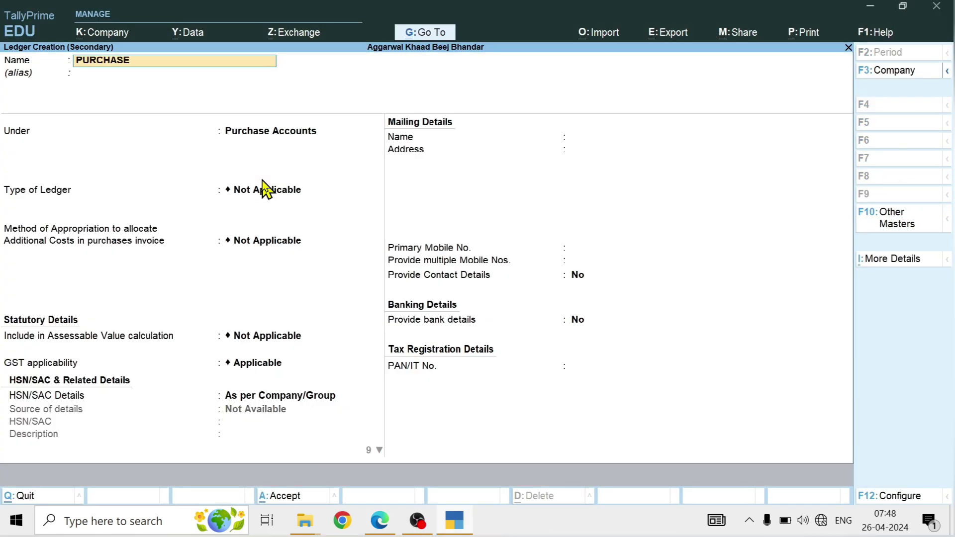
pyautogui.press('Return')
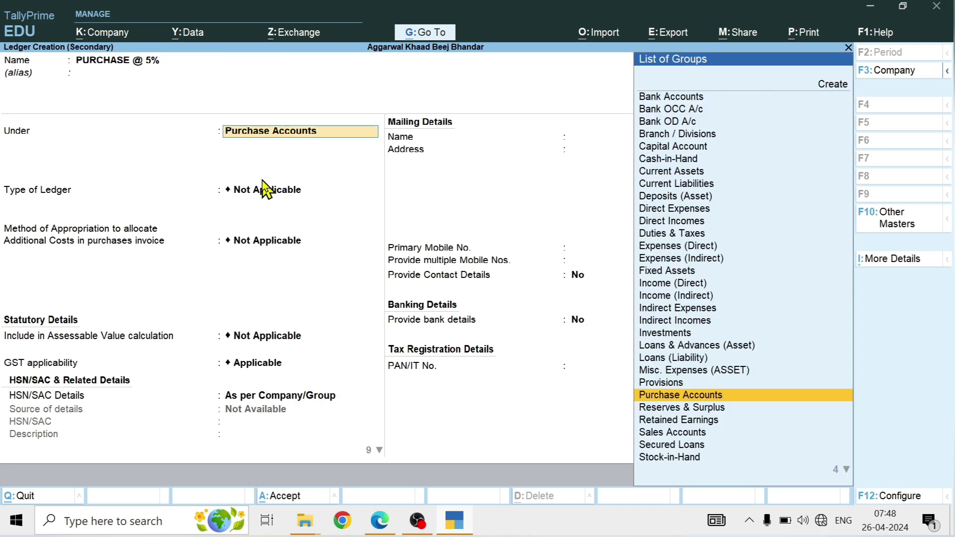
pyautogui.hotkey('ctrl', 'a')
pyautogui.hotkey('ctrl', 'a')
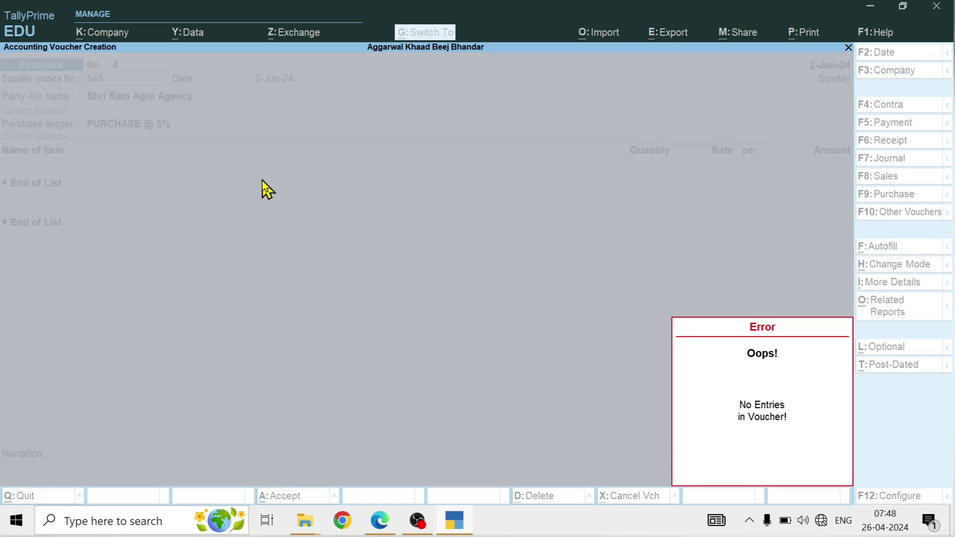
# - Accept the party and receipt details again and confirm PURCHASE @ 5% as the voucher's purchase ledger
pyautogui.press('Return')
pyautogui.press('Return')
pyautogui.press('Return')
pyautogui.press('Return')
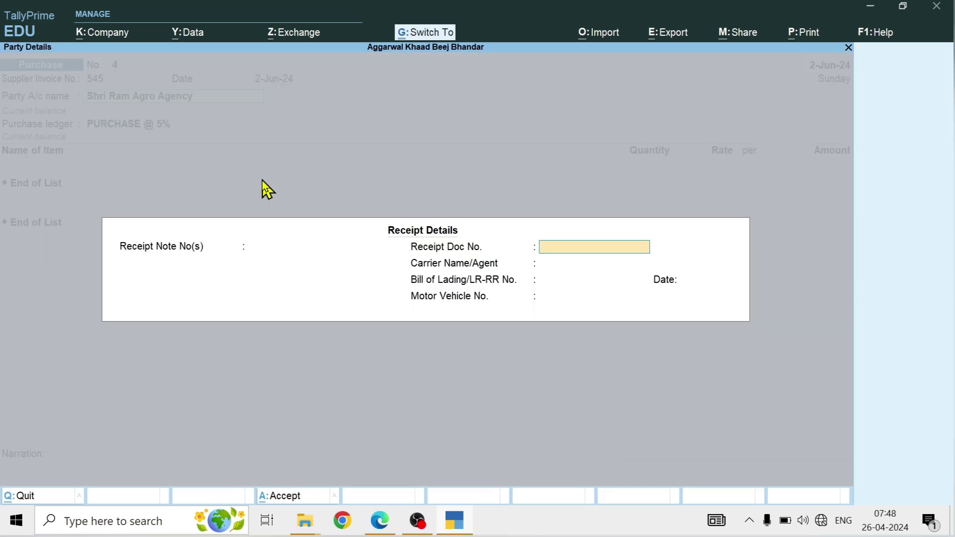
pyautogui.hotkey('ctrl', 'a')
pyautogui.press('Return')
# - Start a new stock item named IFFCO DAP @ 50KG BAG, copying the name from the PDF bill
pyautogui.hotkey('alt', 'c')
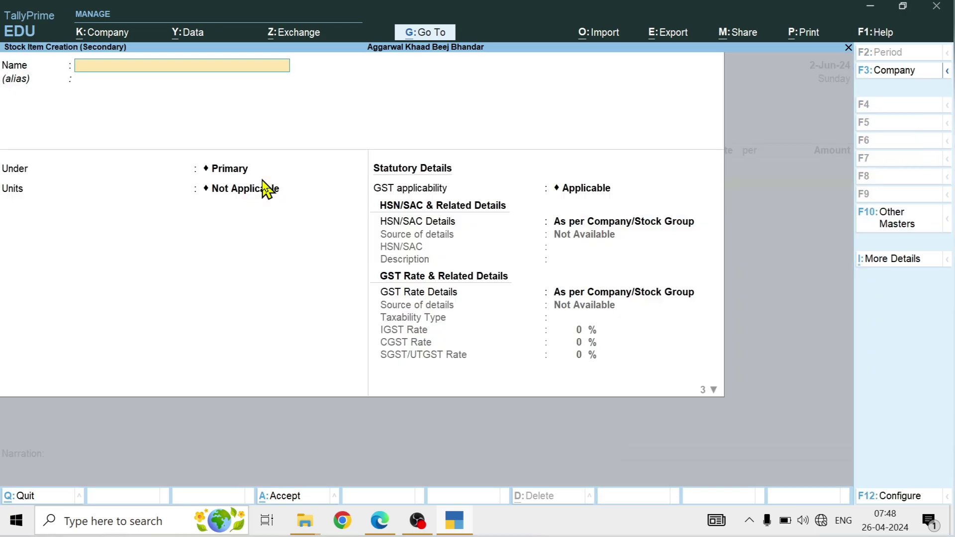
pyautogui.hotkey('alt', 'Tab')
pyautogui.moveTo(185, 311); pyautogui.dragTo(334, 321)
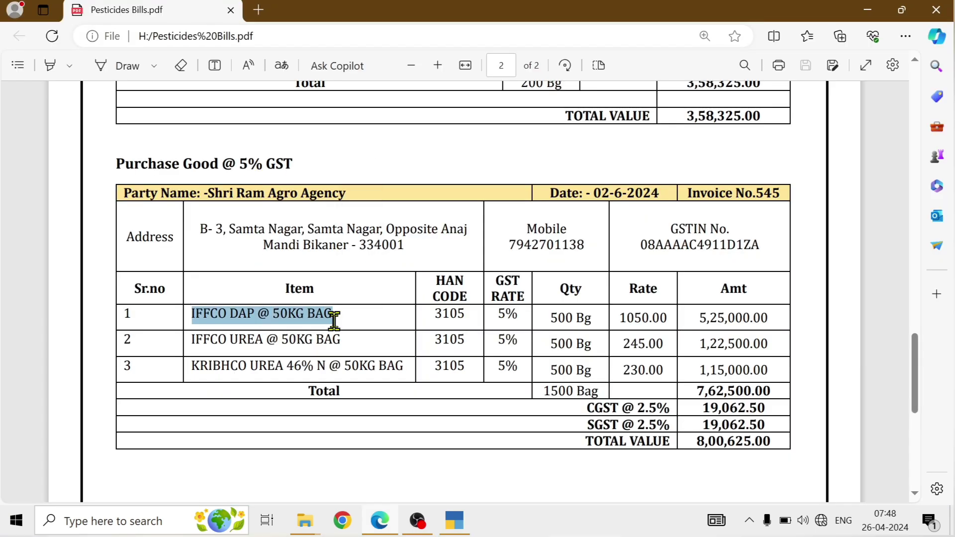
pyautogui.hotkey('ctrl', 'c')
pyautogui.hotkey('alt', 'Tab')
pyautogui.hotkey('ctrl', 'v')
pyautogui.press('Return')
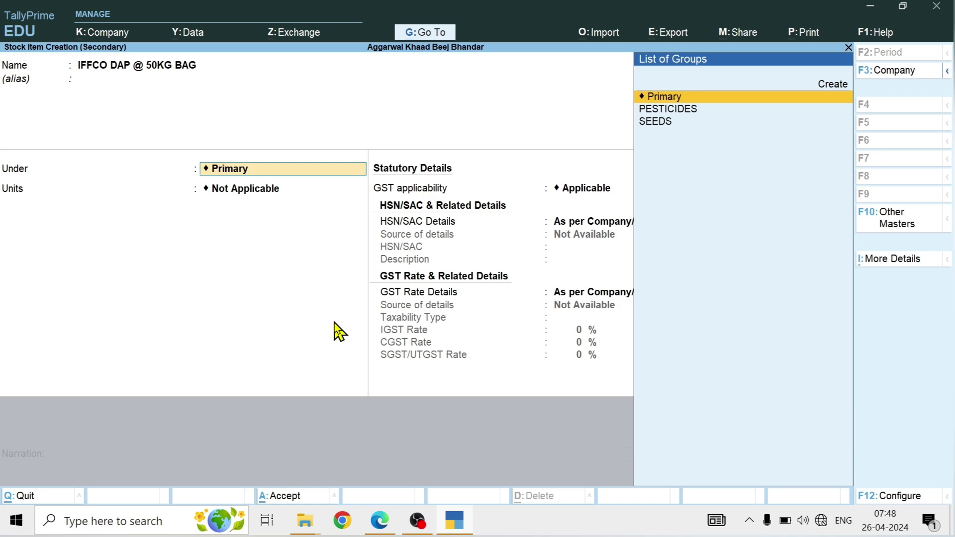
# - Start a new stock group for the item and copy the word FERTILIZERS from the first bill's party name in the PDF
pyautogui.press('Up')
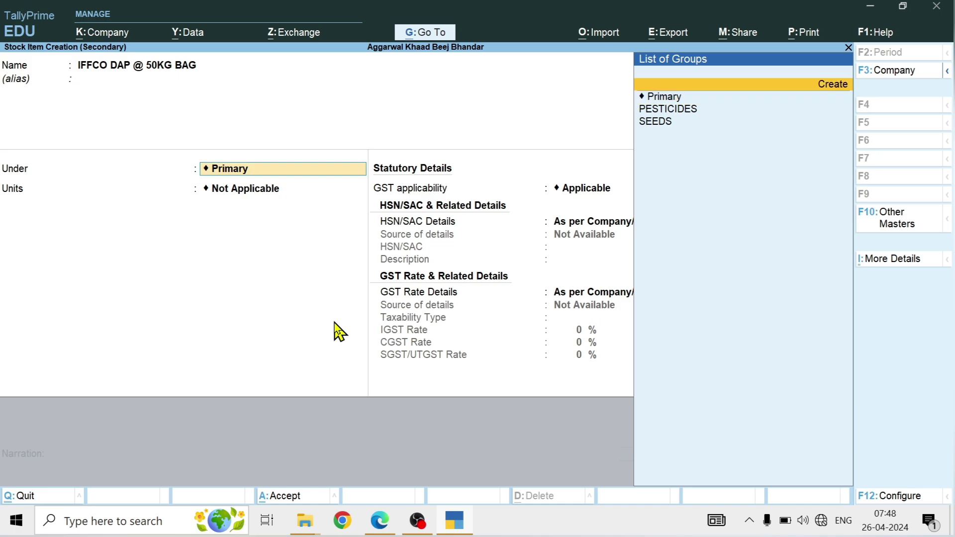
pyautogui.press('Return')
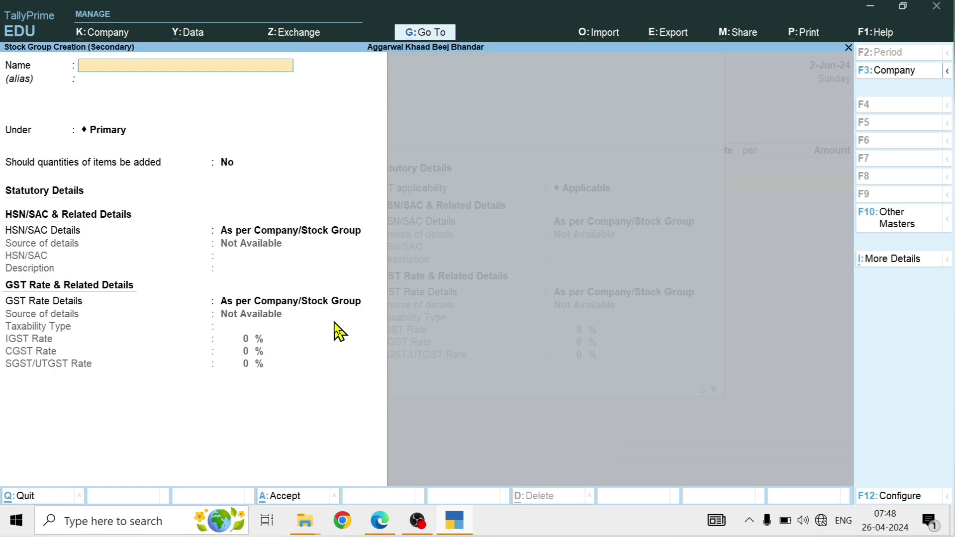
pyautogui.hotkey('alt', 'Tab')
pyautogui.scroll(10, 350, 319)
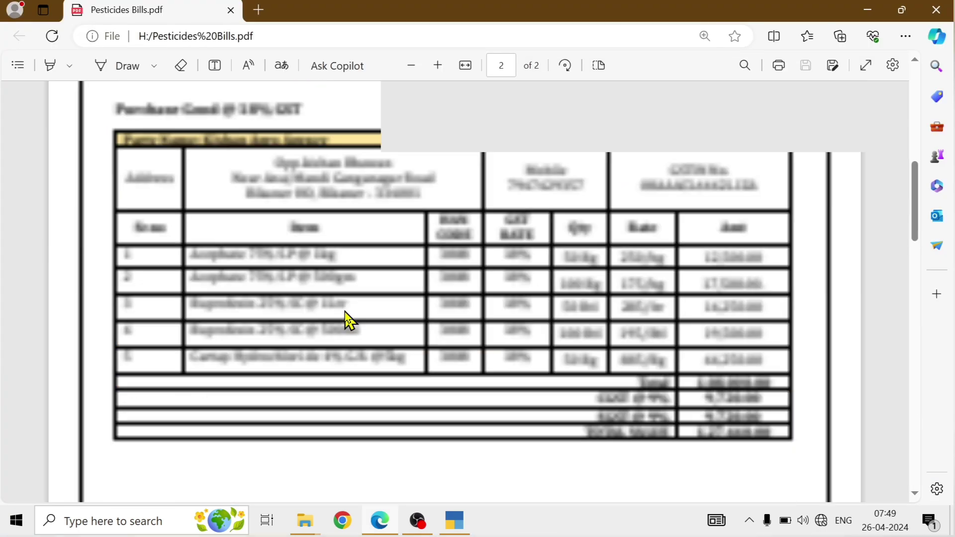
pyautogui.scroll(2, 349, 320)
pyautogui.moveTo(340, 275); pyautogui.dragTo(426, 286)
pyautogui.click(425, 289)
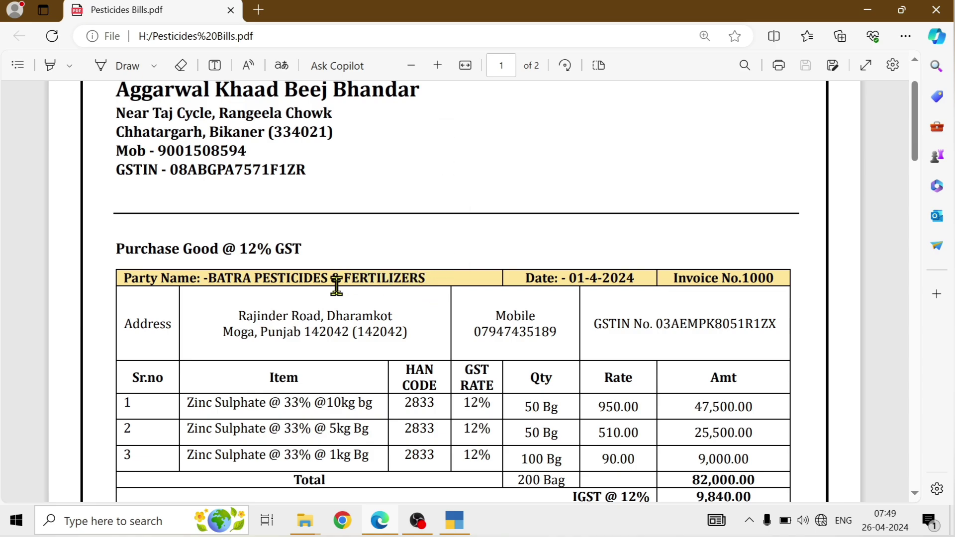
pyautogui.moveTo(342, 278); pyautogui.dragTo(429, 285)
pyautogui.hotkey('ctrl', 'c')
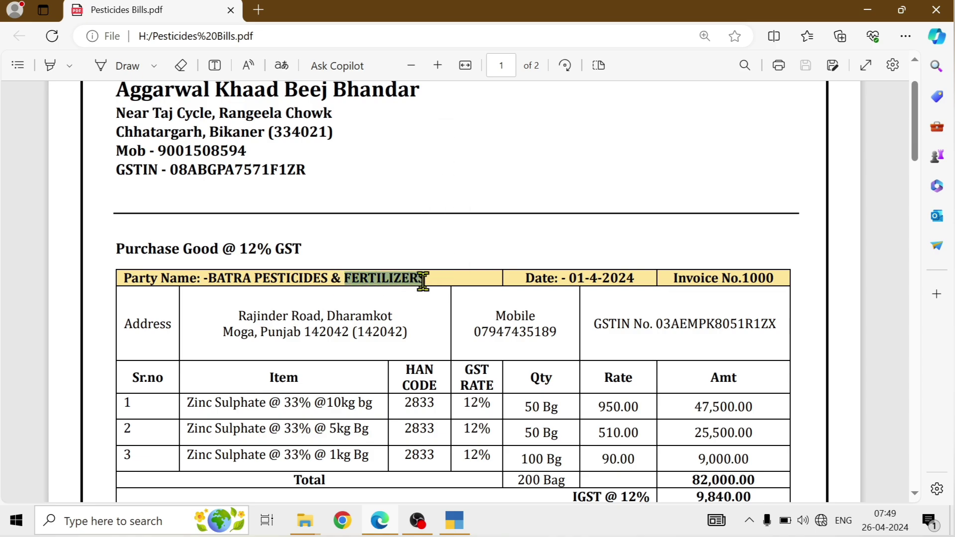
# - Name the stock group FERTILIZERS under Primary, set its item quantities to be added, and save it
pyautogui.hotkey('alt', 'Tab')
pyautogui.hotkey('ctrl', 'v')
pyautogui.press('Return')
pyautogui.press('Return')
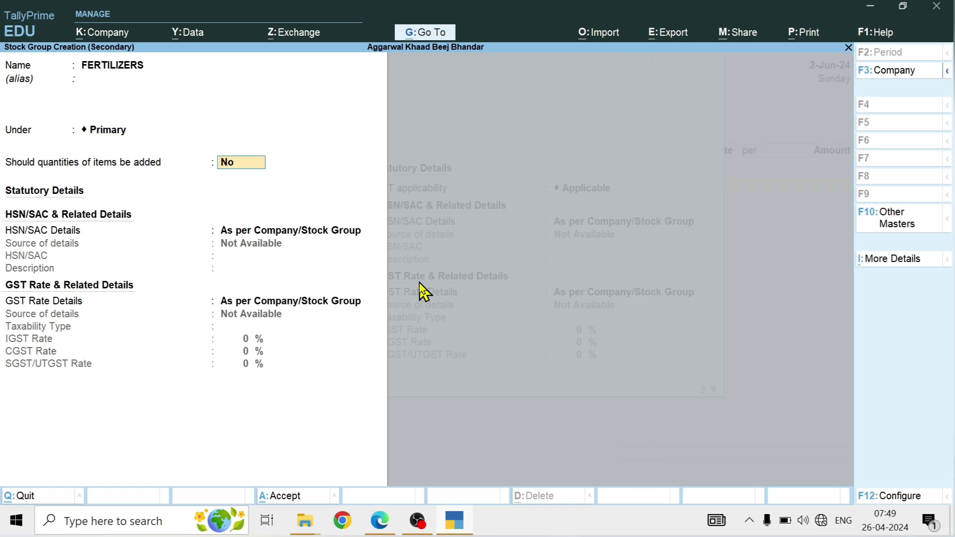
pyautogui.write('Y')
pyautogui.press('Return')
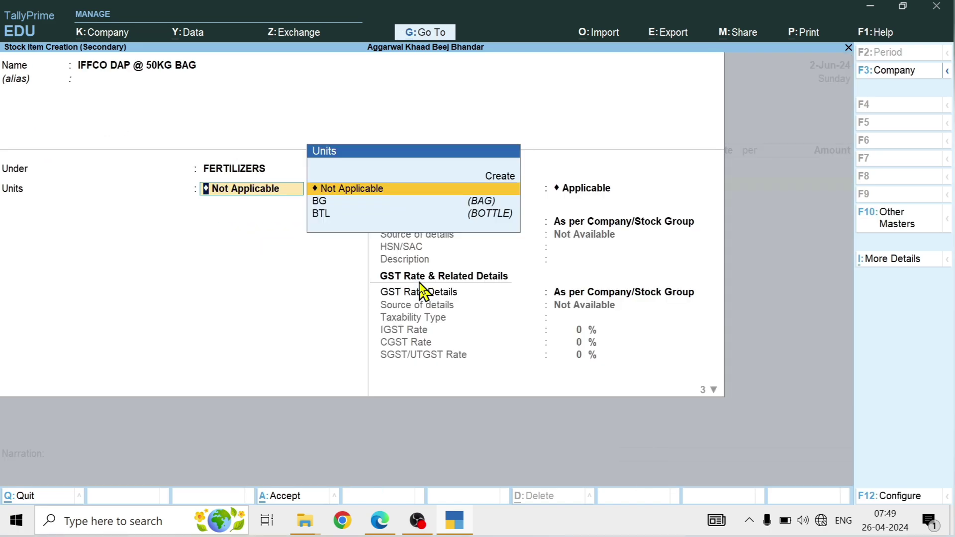
# - Set the IFFCO DAP item's unit to BG with alternate units Not Applicable
pyautogui.press('Down')
pyautogui.press('Return')
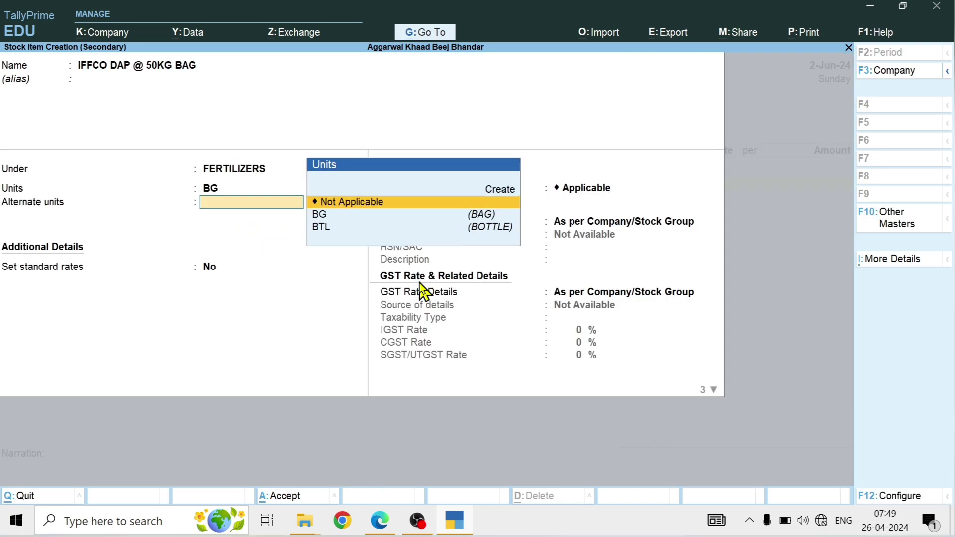
pyautogui.press('Return')
pyautogui.press('Return')
# - Specify the IFFCO DAP item's HSN/SAC details directly and enter code 3105 from the bill, leaving the description blank
pyautogui.press('Down')
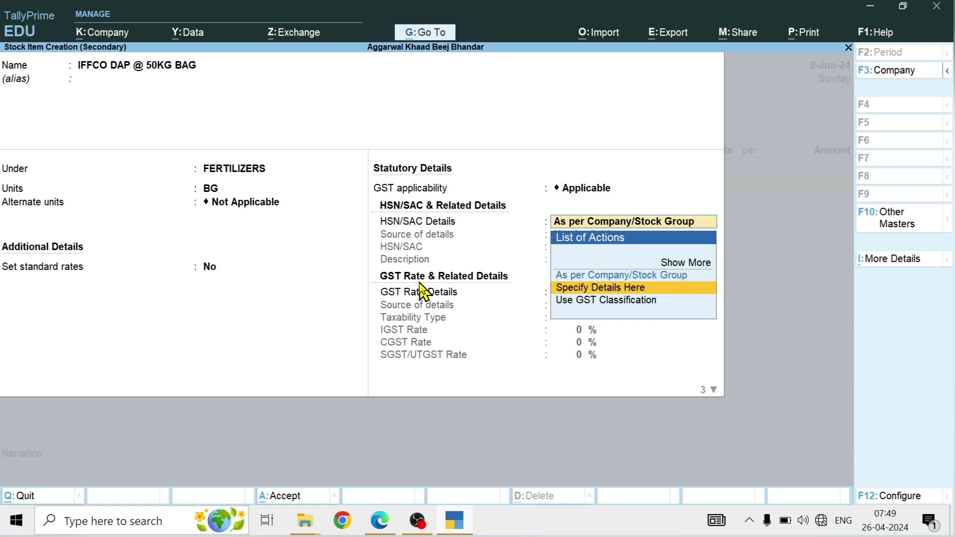
pyautogui.press('Return')
pyautogui.hotkey('alt', 'Tab')
pyautogui.scroll(-10, 473, 299)
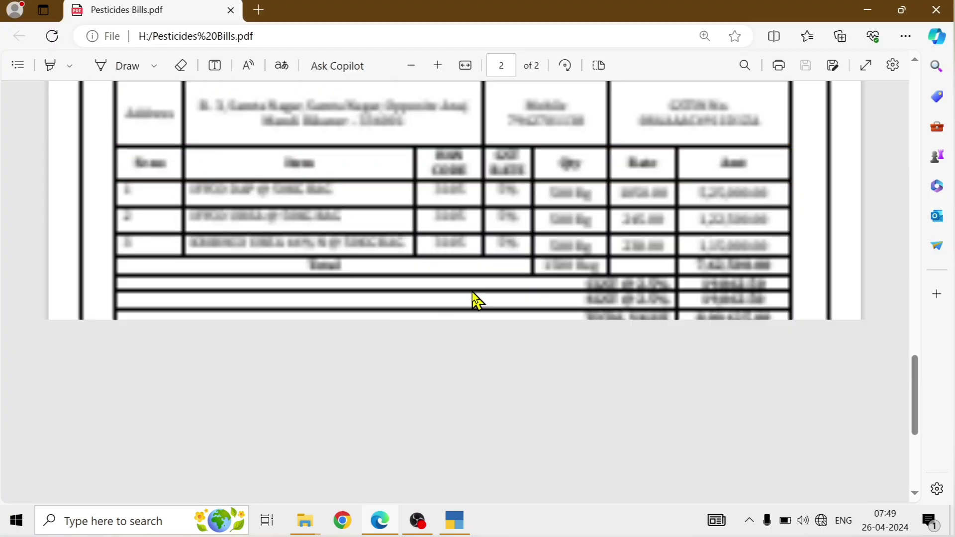
pyautogui.scroll(4, 477, 300)
pyautogui.hotkey('alt', 'Tab')
pyautogui.write('3')
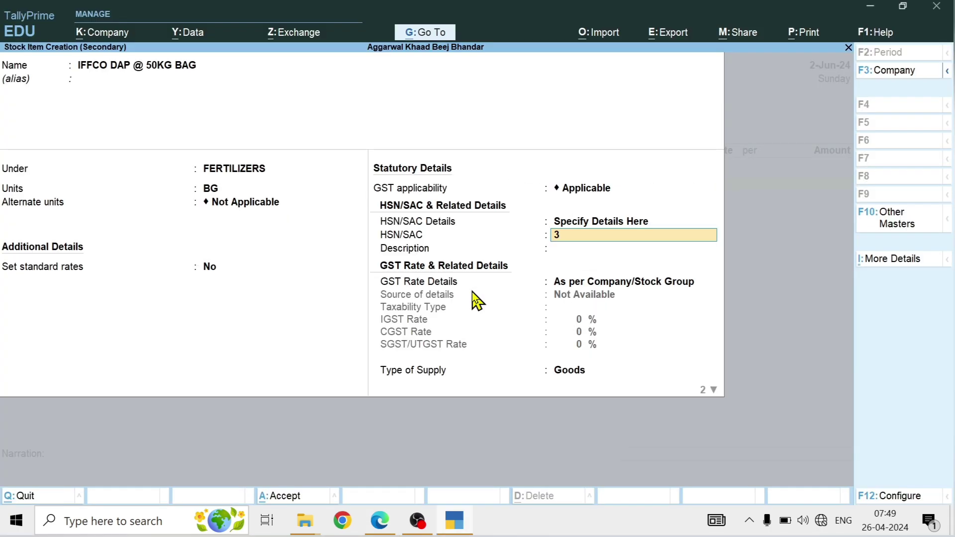
pyautogui.write('105')
pyautogui.press('Return')
pyautogui.press('Return')
# - Specify the item's GST rate details as Taxable with 5% IGST, 2.50% CGST and 2.50% SGST, and save the item
pyautogui.press('Down')
pyautogui.press('Return')
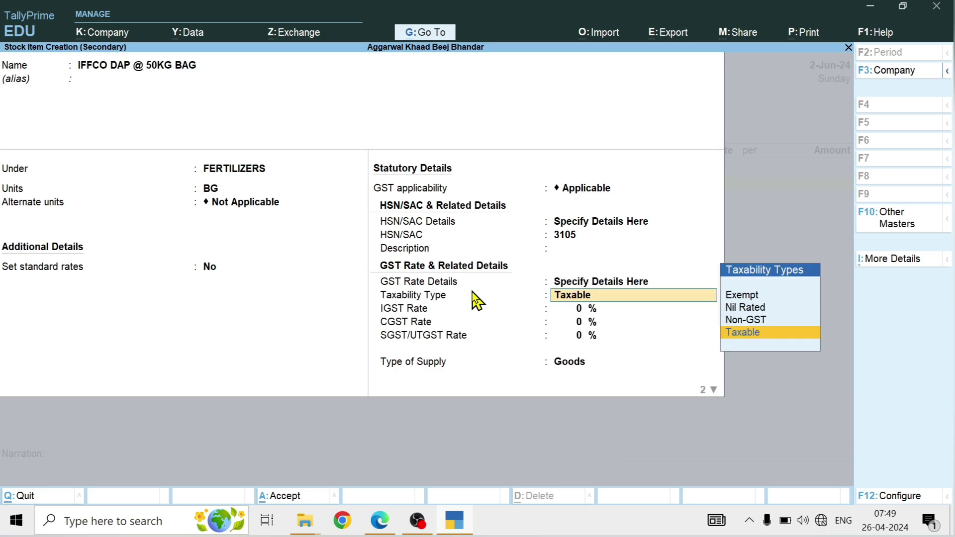
pyautogui.press('Return')
pyautogui.write('5')
pyautogui.press('Return')
pyautogui.press('Return')
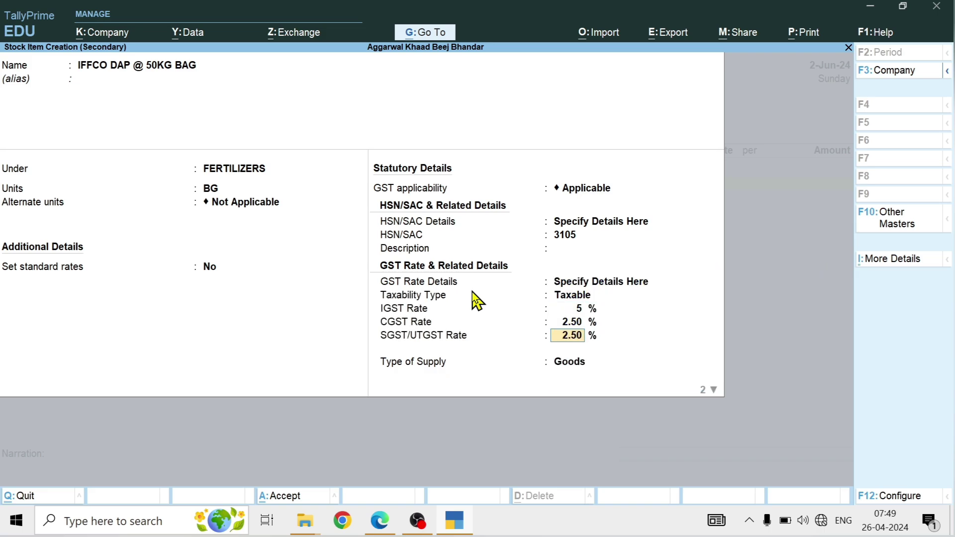
pyautogui.press('Return')
pyautogui.press('Return')
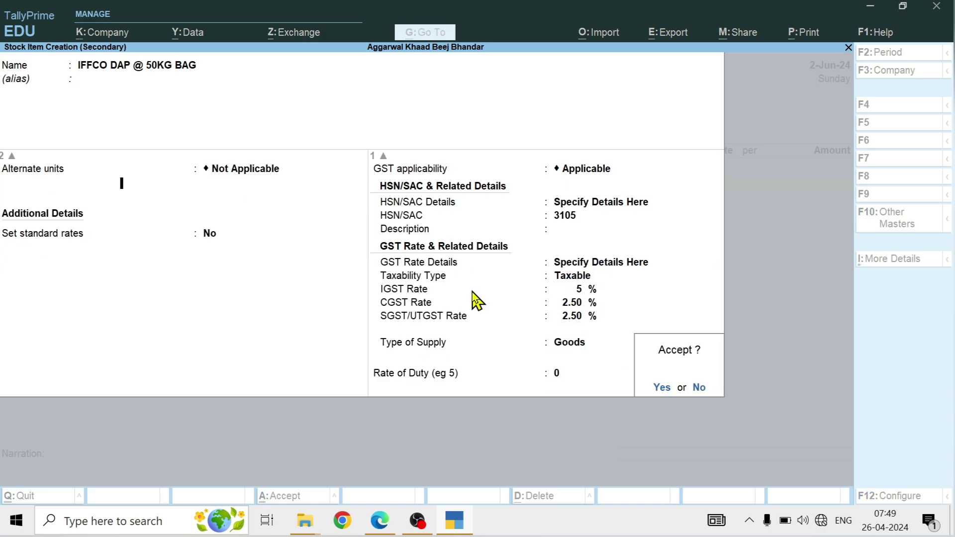
pyautogui.press('Return')
# - Enter a quantity of 500 BG at a rate of 1,050 per BG for IFFCO DAP in the voucher
pyautogui.hotkey('alt', 'Tab')
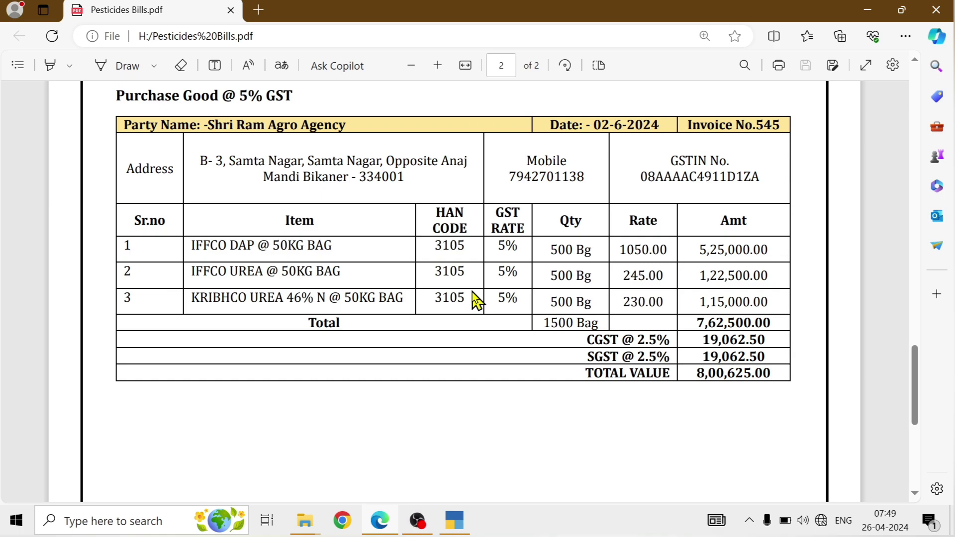
pyautogui.hotkey('alt', 'Tab')
pyautogui.write('500')
pyautogui.press('Return')
pyautogui.write('1050')
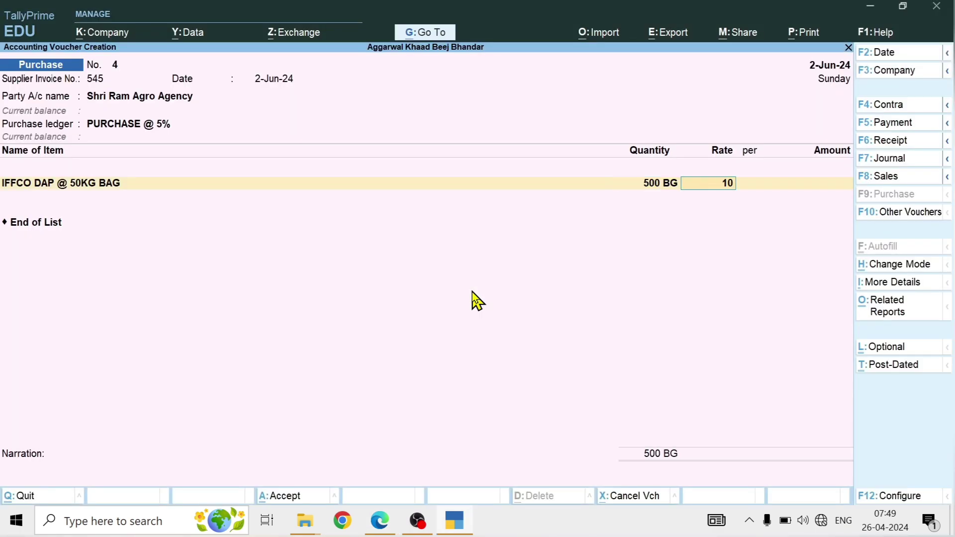
pyautogui.press('Return')
pyautogui.press('Return')
pyautogui.press('Return')
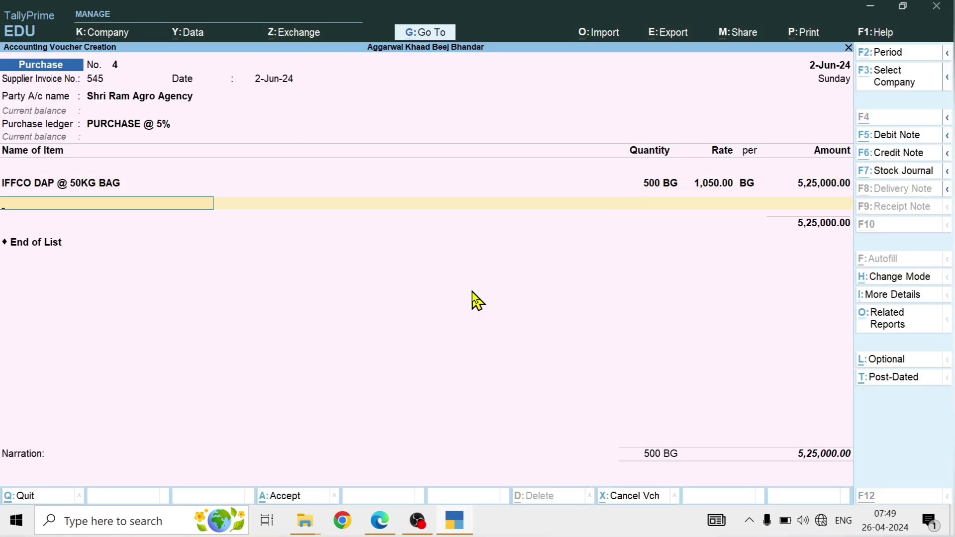
# - Start a new stock item named IFFCO UREA @ 50KG BAG, copying the name from the bill in Pesticides Bills.pdf
pyautogui.hotkey('alt', 'c')
pyautogui.hotkey('alt', 'Tab')
pyautogui.scroll(-2, 365, 333)
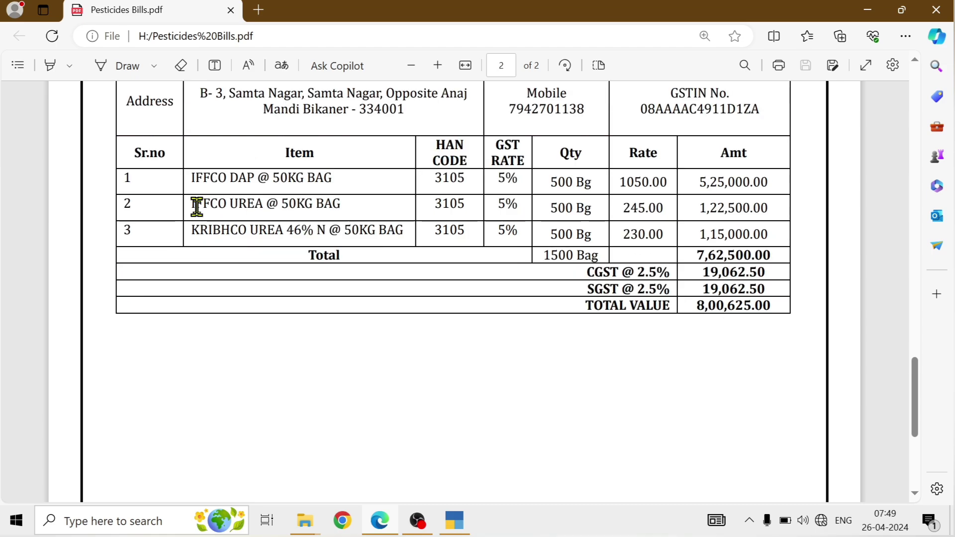
pyautogui.moveTo(189, 204); pyautogui.dragTo(342, 213)
pyautogui.hotkey('ctrl', 'c')
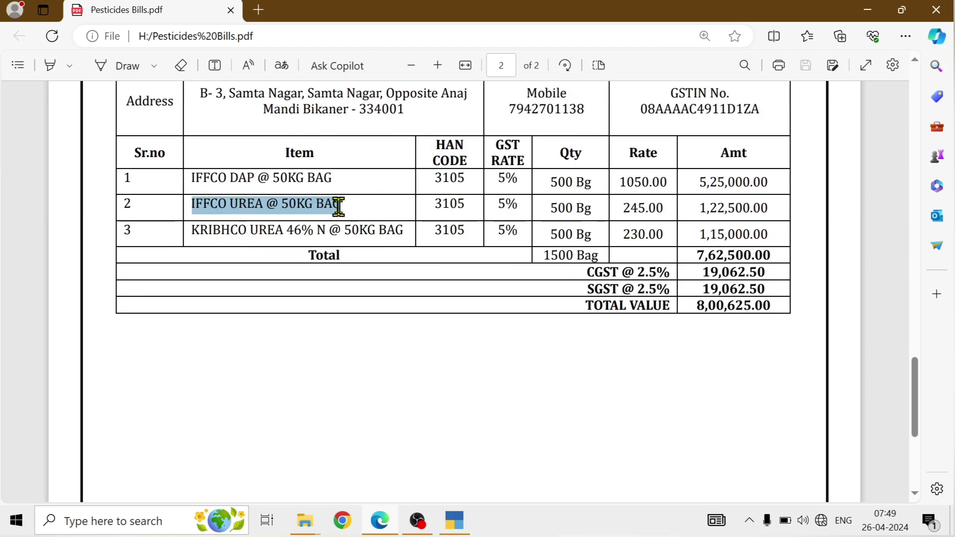
pyautogui.hotkey('alt', 'Tab')
pyautogui.hotkey('ctrl', 'alt', 'v')
pyautogui.press('Return')
# - Place the IFFCO UREA item under FERTILIZERS with unit BG and alternate units Not Applicable
pyautogui.press('Down')
pyautogui.press('Down')
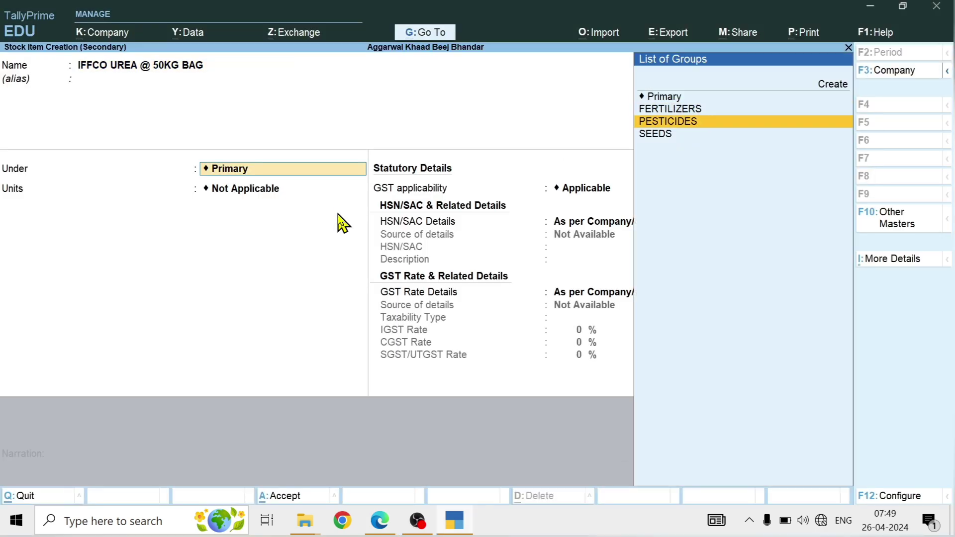
pyautogui.press('Up')
pyautogui.press('Return')
pyautogui.press('Down')
pyautogui.press('Return')
pyautogui.press('Return')
pyautogui.press('Return')
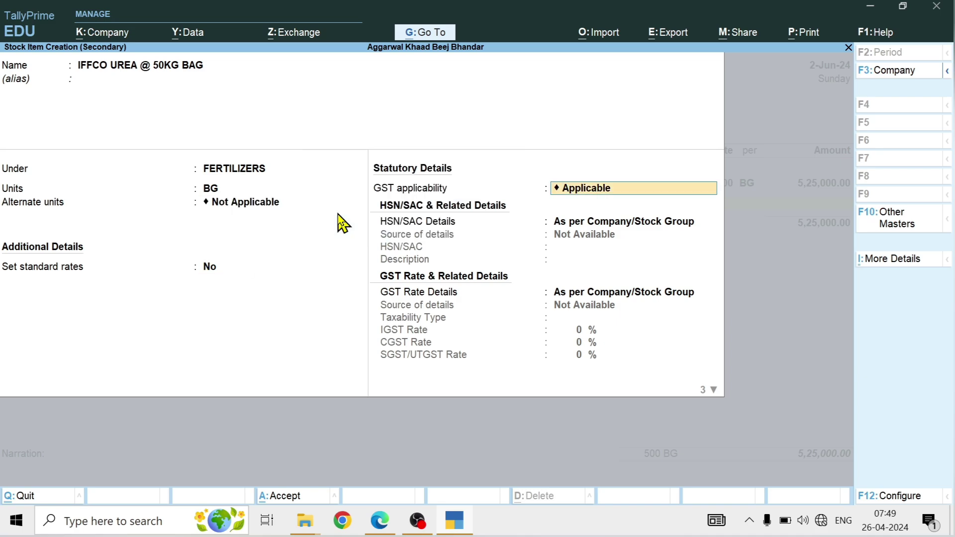
# - Specify the IFFCO UREA item's HSN/SAC details directly with code 3105 from the bill, leaving the description blank
pyautogui.press('Down')
pyautogui.press('Return')
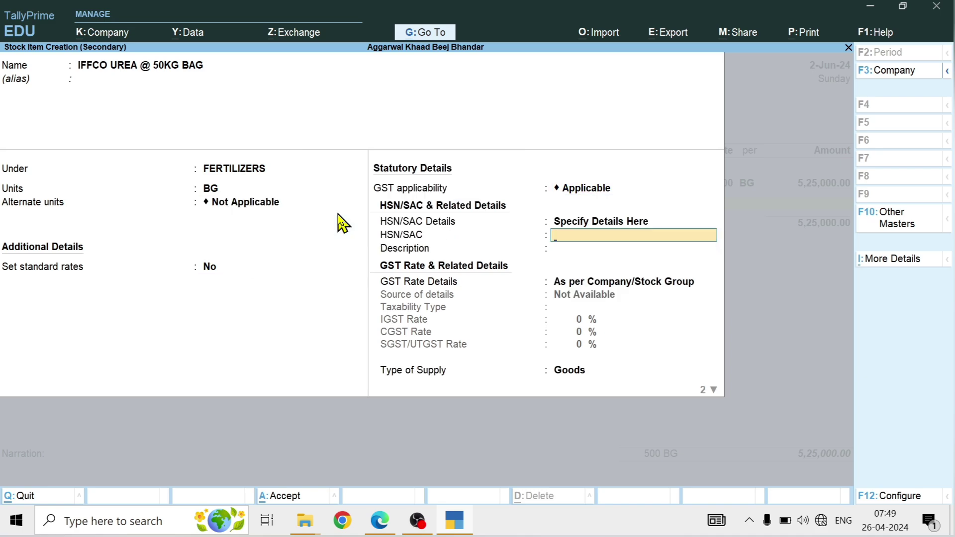
pyautogui.hotkey('alt', 'Tab')
pyautogui.hotkey('alt', 'Tab')
pyautogui.write('3105')
pyautogui.press('Return')
pyautogui.press('Return')
# - Specify the IFFCO UREA item's GST rate as Taxable with 5% IGST, 2.50% CGST and 2.50% SGST, keep the supply type Goods, and save it
pyautogui.press('Down')
pyautogui.press('Return')
pyautogui.press('Return')
pyautogui.write('5')
pyautogui.press('Return')
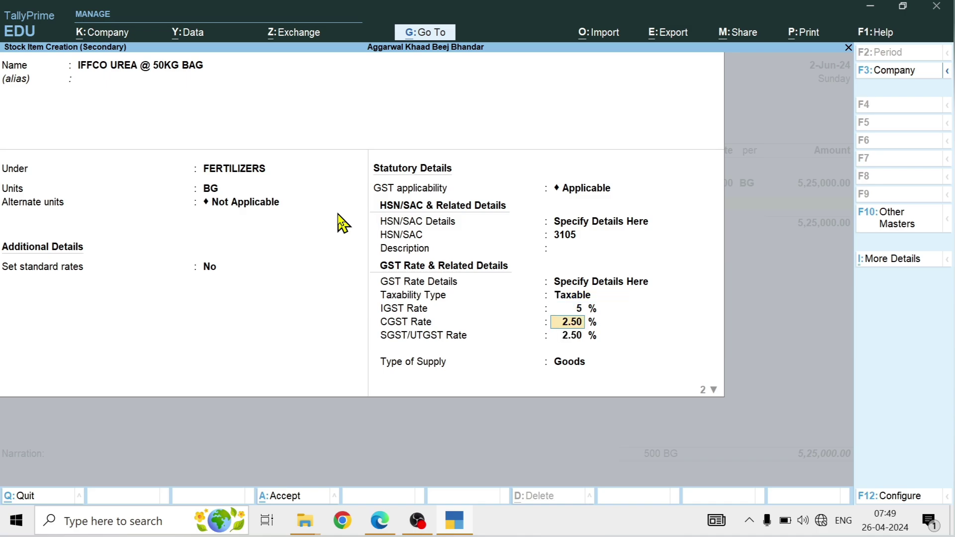
pyautogui.press('Return')
pyautogui.press('Return')
pyautogui.press('Return')
pyautogui.press('Return')
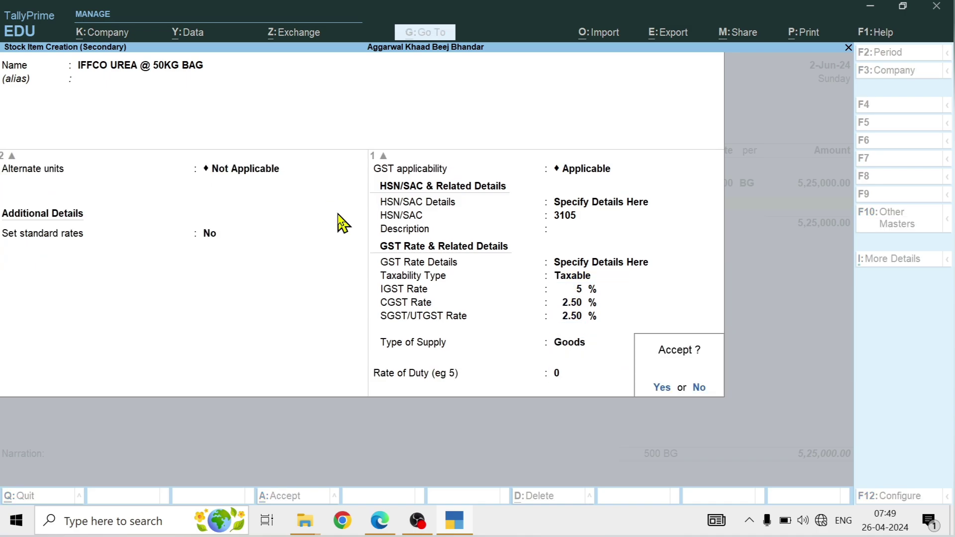
pyautogui.press('Return')
# - Enter a quantity of 500 BG at the bill's rate of 245 per BG for IFFCO UREA in the voucher
pyautogui.write('500')
pyautogui.press('Return')
pyautogui.hotkey('alt', 'Tab')
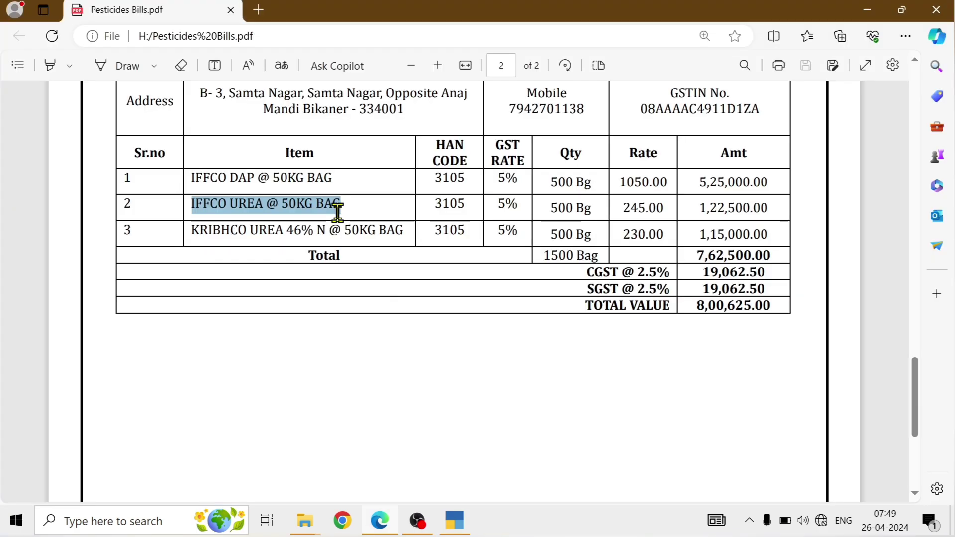
pyautogui.hotkey('alt', 'Tab')
pyautogui.write('245')
pyautogui.press('Return')
pyautogui.press('Return')
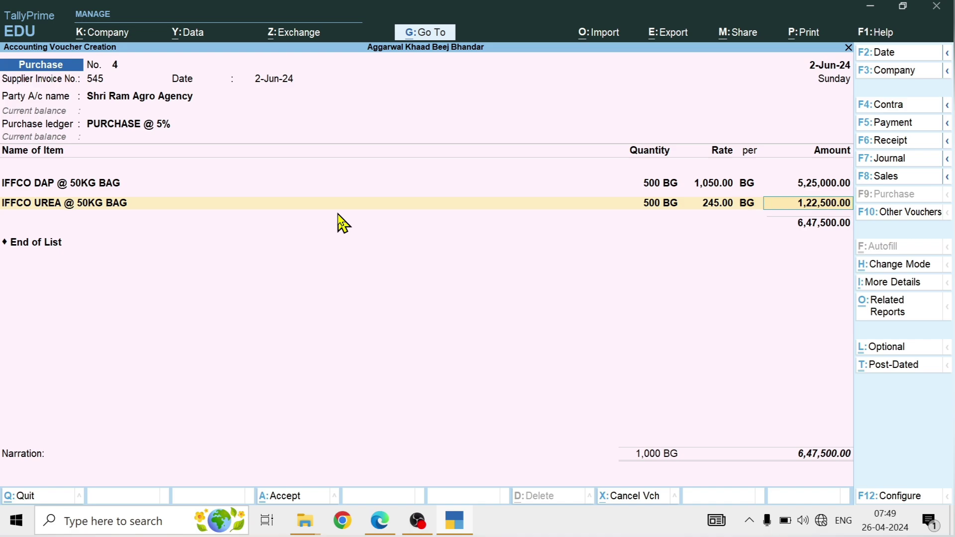
pyautogui.press('Return')
# - Start a new stock item named KRIBHCO UREA 46% N @ 50KG BAG, copying the name from the bill
pyautogui.hotkey('alt', 'c')
pyautogui.hotkey('alt', 'Tab')
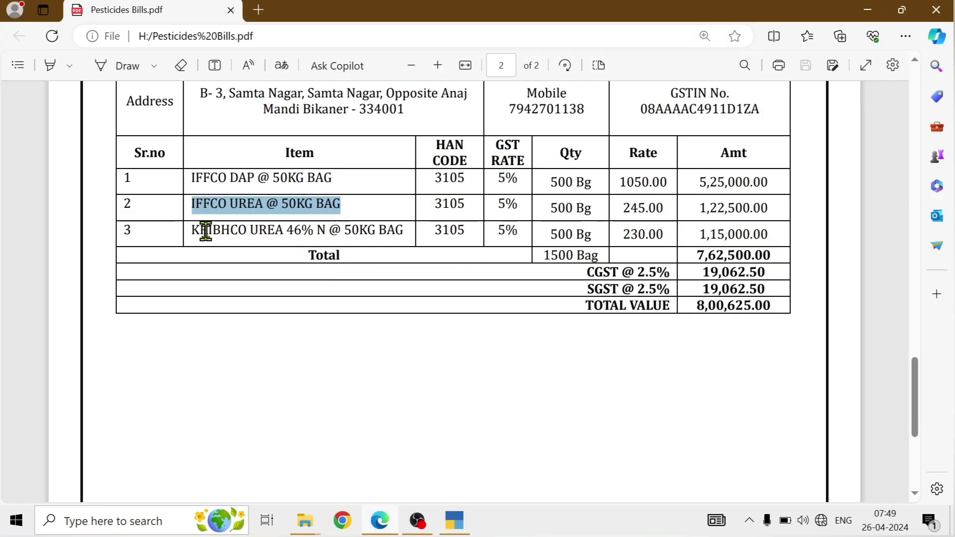
pyautogui.moveTo(192, 230); pyautogui.dragTo(399, 231)
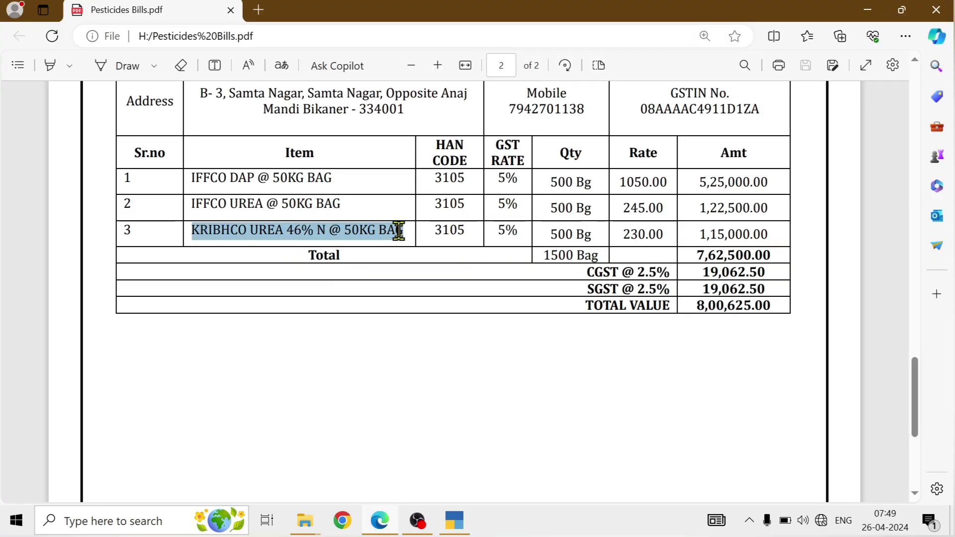
pyautogui.hotkey('ctrl', 'c')
pyautogui.hotkey('alt', 'Tab')
pyautogui.hotkey('ctrl', 'alt', 'v')
pyautogui.press('Return')
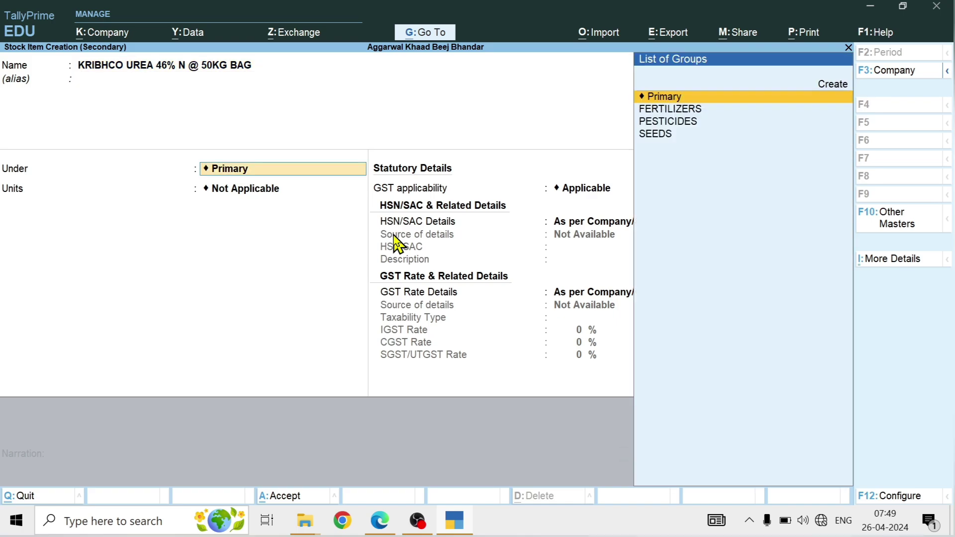
# - Place the KRIBHCO UREA item under FERTILIZERS with unit BG and alternate units Not Applicable
pyautogui.press('Down')
pyautogui.press('Return')
pyautogui.press('Down')
pyautogui.press('Return')
pyautogui.press('Return')
pyautogui.press('Return')
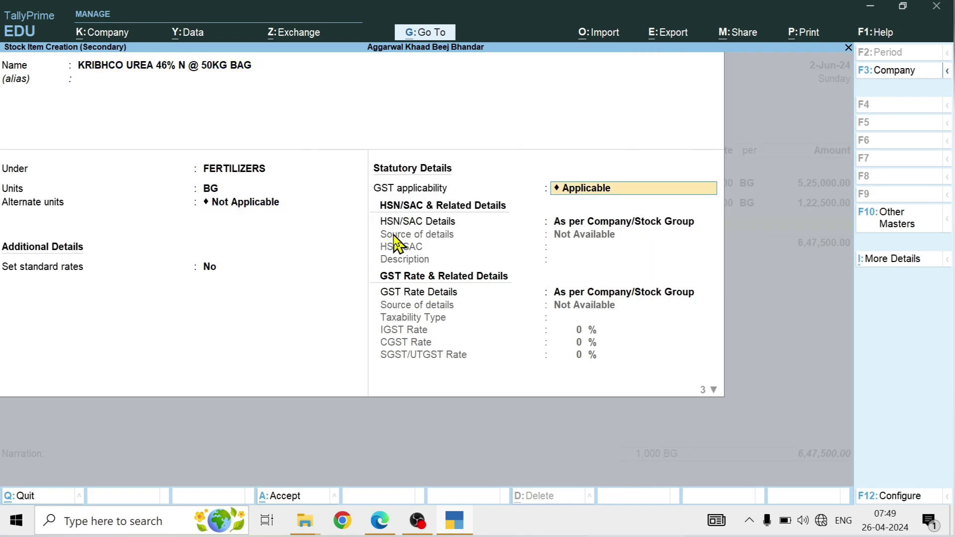
# - Specify the KRIBHCO UREA item's HSN/SAC details directly with code 3105 from the bill, leaving the description blank
pyautogui.press('Return')
pyautogui.press('Return')
pyautogui.press('BackSpace')
pyautogui.press('Down')
pyautogui.press('Return')
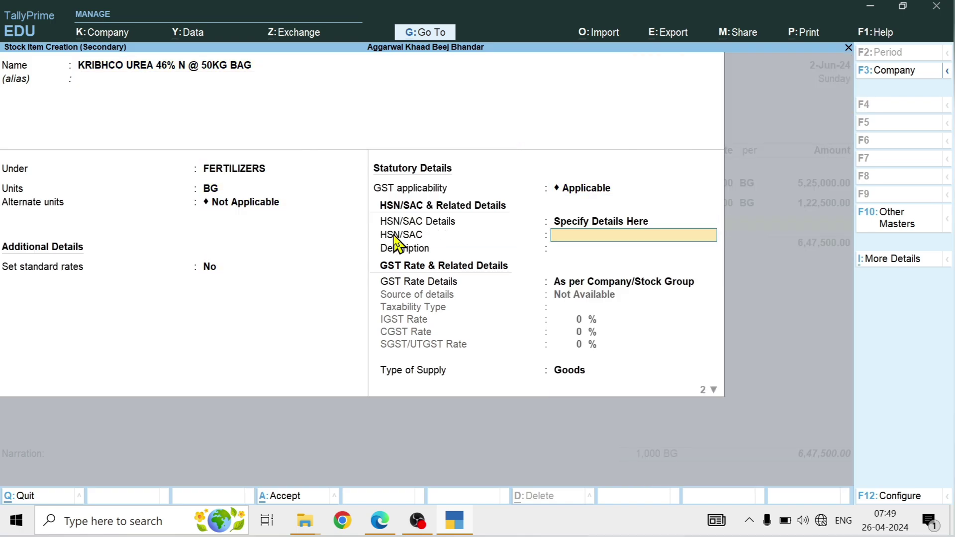
pyautogui.hotkey('alt', 'Tab')
pyautogui.hotkey('alt', 'Tab')
pyautogui.write('3105')
pyautogui.press('Return')
pyautogui.press('Return')
# - Specify the KRIBHCO UREA item's GST rate as Taxable with 5% IGST, 2.50% CGST and 2.50% SGST, keep the supply type Goods, and save it
pyautogui.press('Down')
pyautogui.press('Return')
pyautogui.press('Return')
pyautogui.write('5')
pyautogui.press('Return')
pyautogui.press('Return')
pyautogui.press('Return')
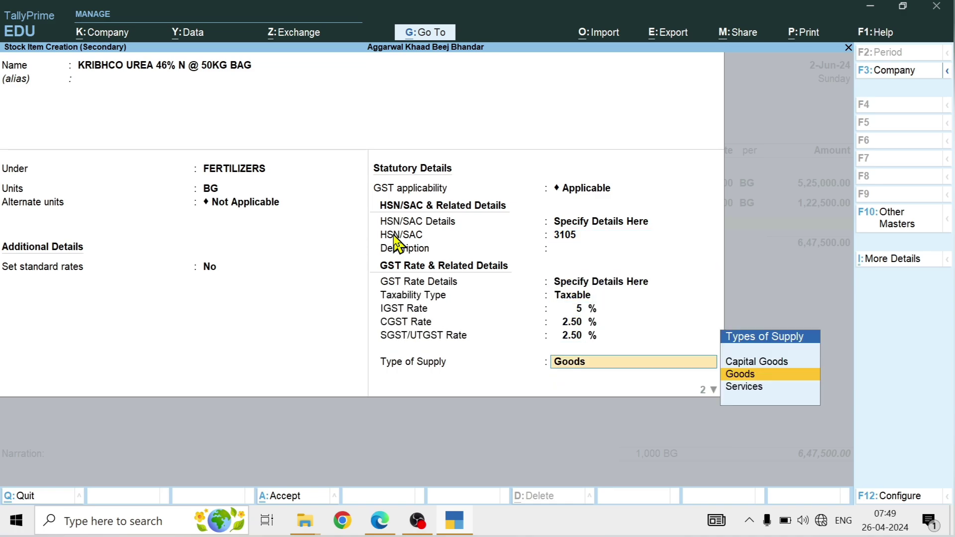
pyautogui.press('Return')
# - Enter a quantity of 500 BG at the bill's rate of 230 per BG for KRIBHCO UREA in the voucher
pyautogui.write('500')
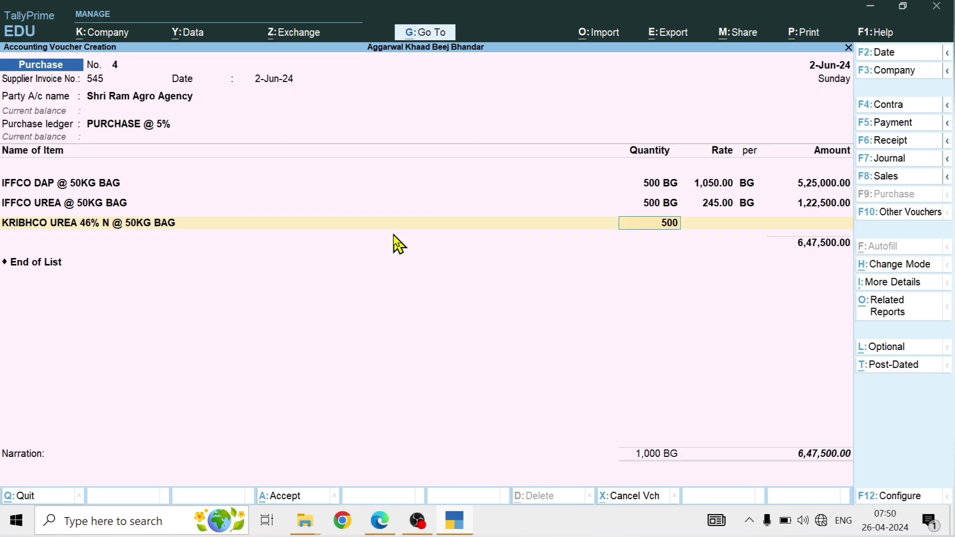
pyautogui.hotkey('alt', 'Tab')
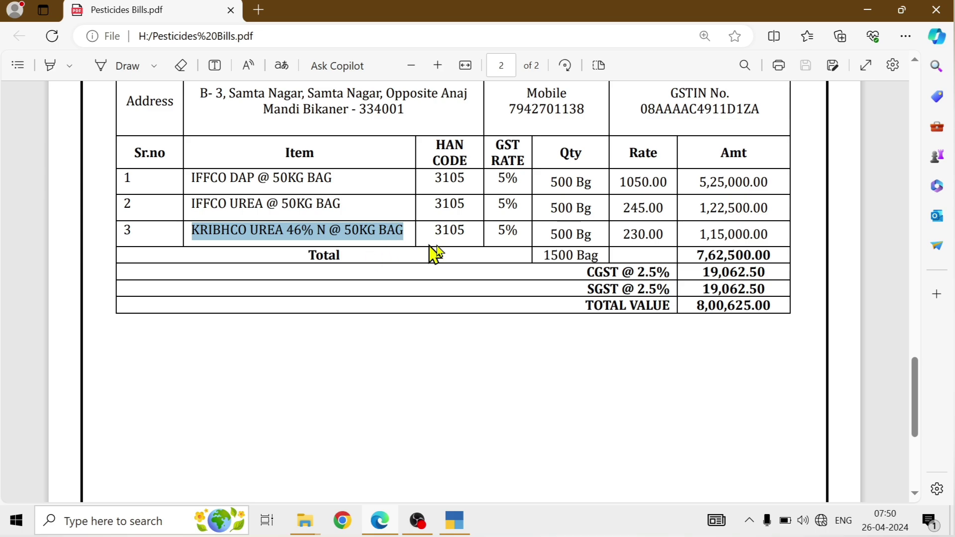
pyautogui.click(622, 234)
pyautogui.hotkey('alt', 'Tab')
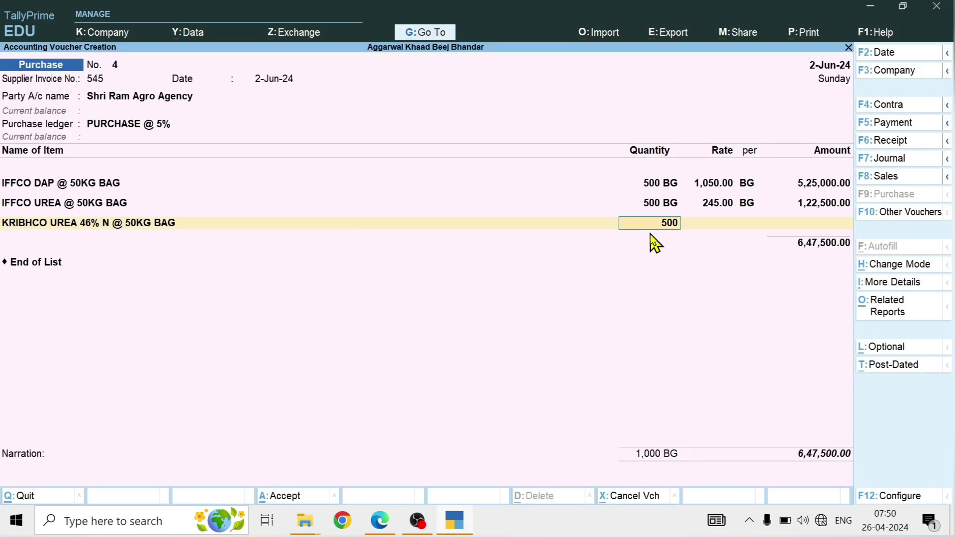
pyautogui.press('Return')
pyautogui.write('230')
pyautogui.press('Return')
pyautogui.press('Return')
pyautogui.hotkey('alt', 'Tab')
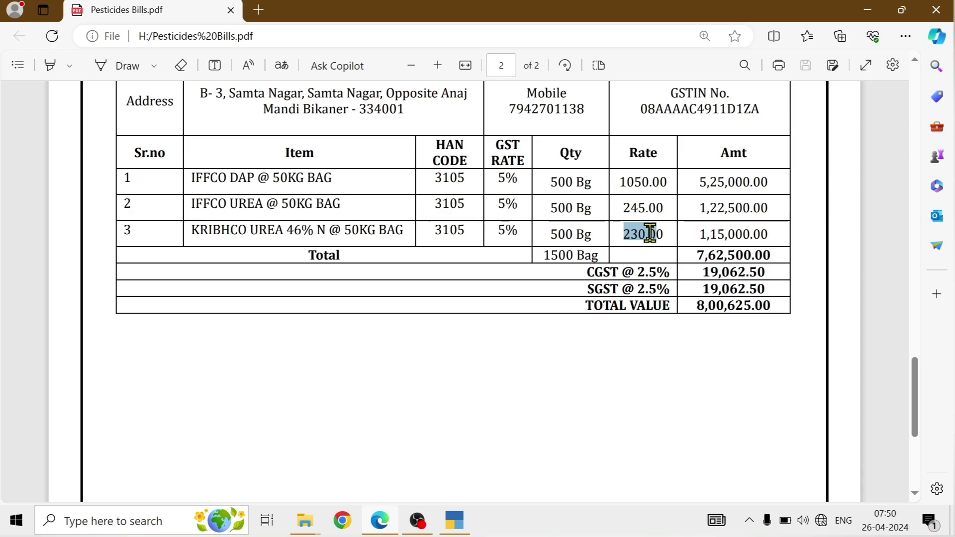
pyautogui.moveTo(650, 233); pyautogui.dragTo(657, 234)
pyautogui.hotkey('alt', 'Tab')
pyautogui.press('Return')
pyautogui.press('Return')
pyautogui.press('Return')
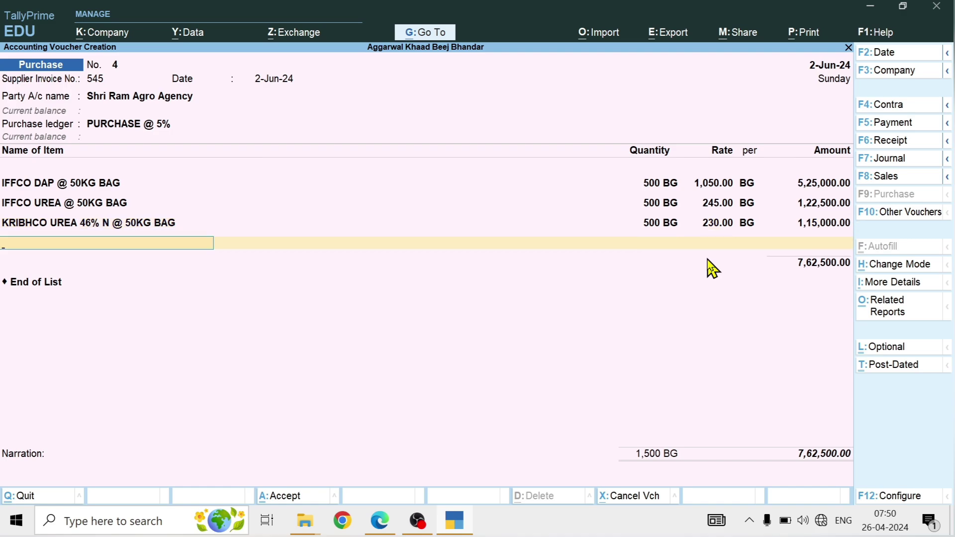
# - End the item list and add the CGST @ 2.5% ledger to the voucher, as listed on the bill
pyautogui.press('Return')
pyautogui.hotkey('alt', 'Tab')
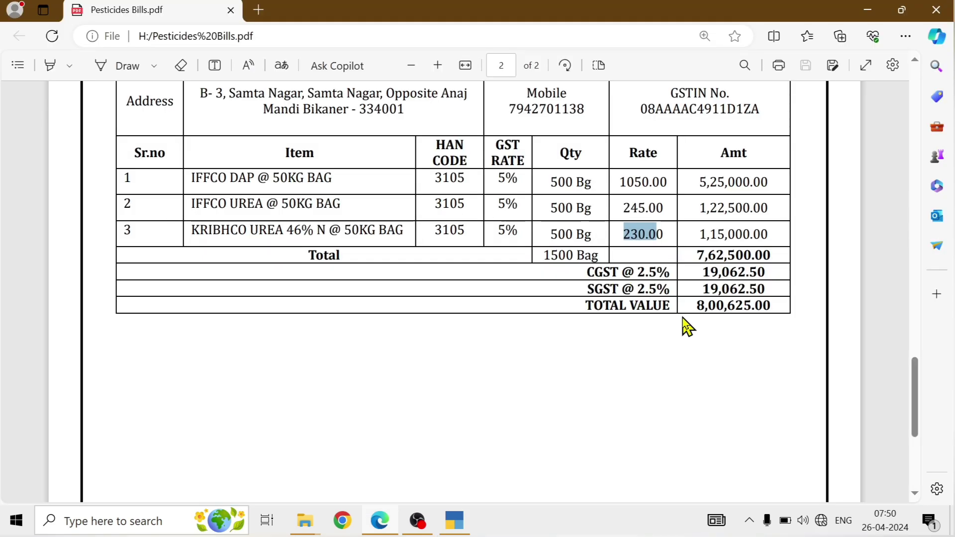
pyautogui.hotkey('alt', 'Tab')
pyautogui.write('CG')
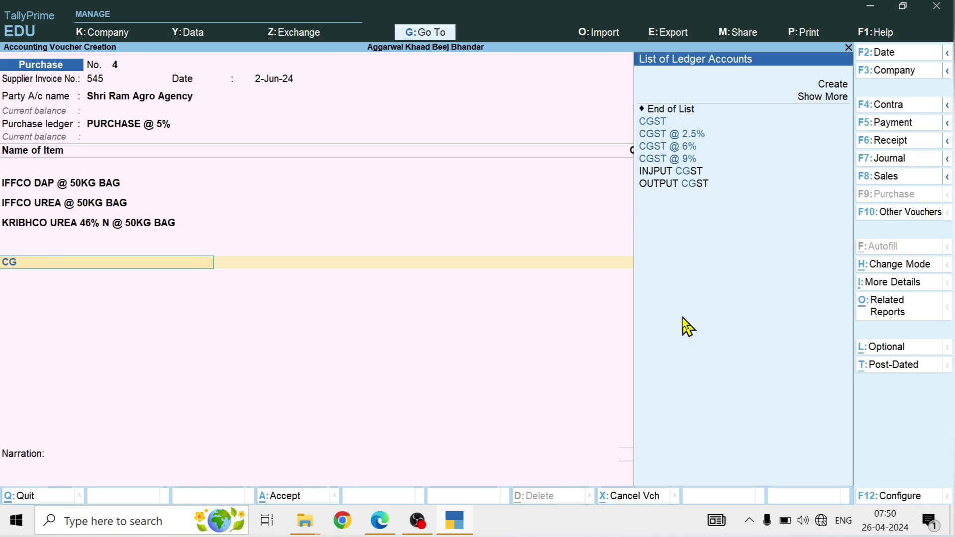
pyautogui.press('Down')
pyautogui.press('Down')
pyautogui.press('Return')
pyautogui.press('Return')
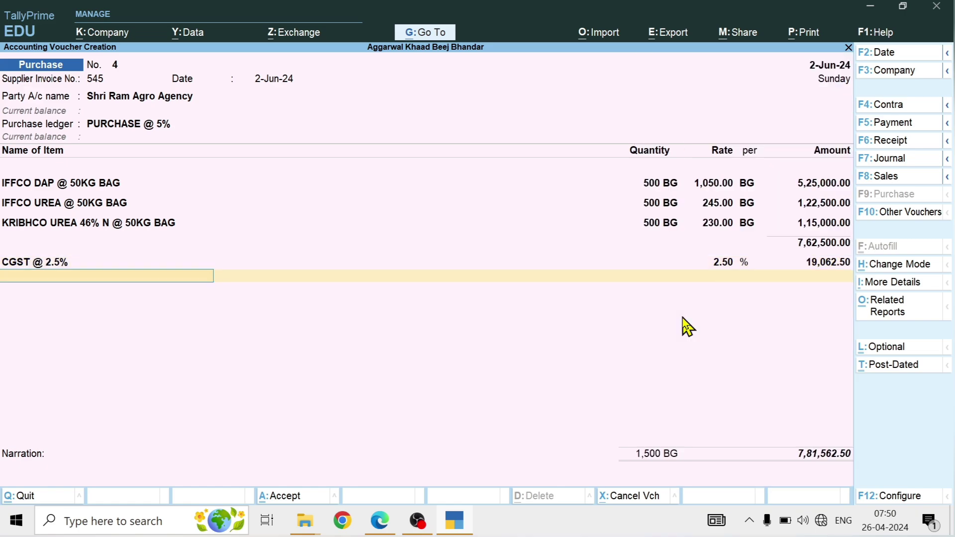
# - Add the SGST @ 2.5 % ledger to the voucher and compare the voucher total with the bill's total value
pyautogui.write('SG')
pyautogui.press('Down')
pyautogui.press('Down')
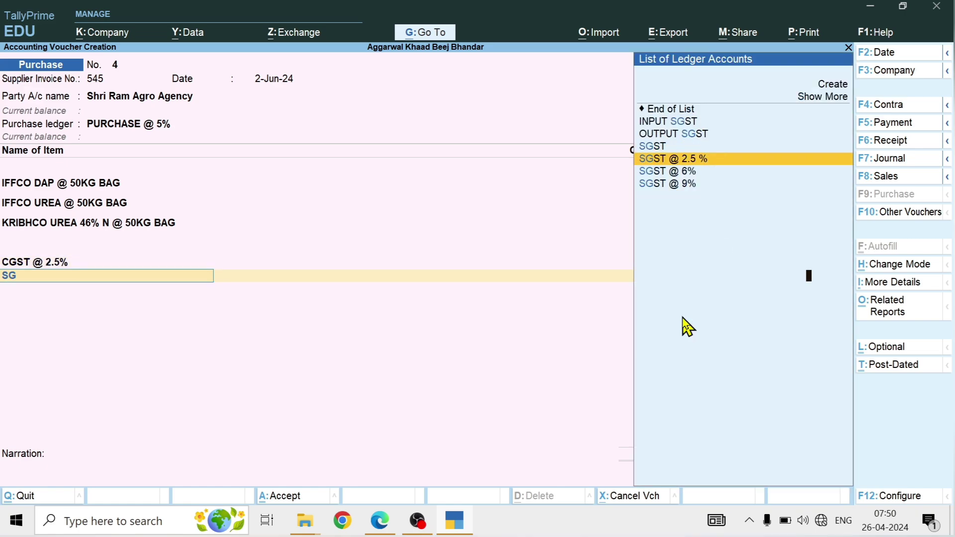
pyautogui.press('Return')
pyautogui.press('Return')
pyautogui.hotkey('alt', 'Tab')
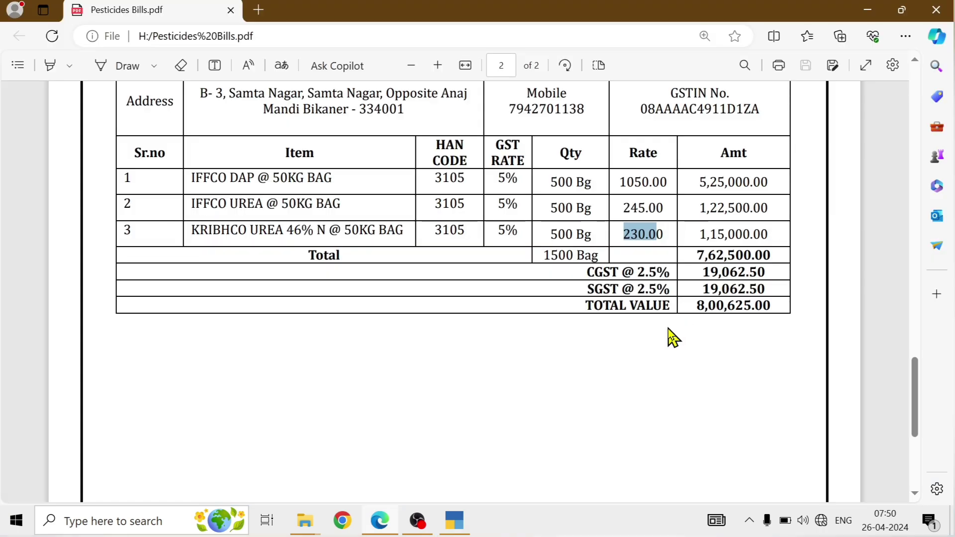
pyautogui.hotkey('alt', 'Tab')
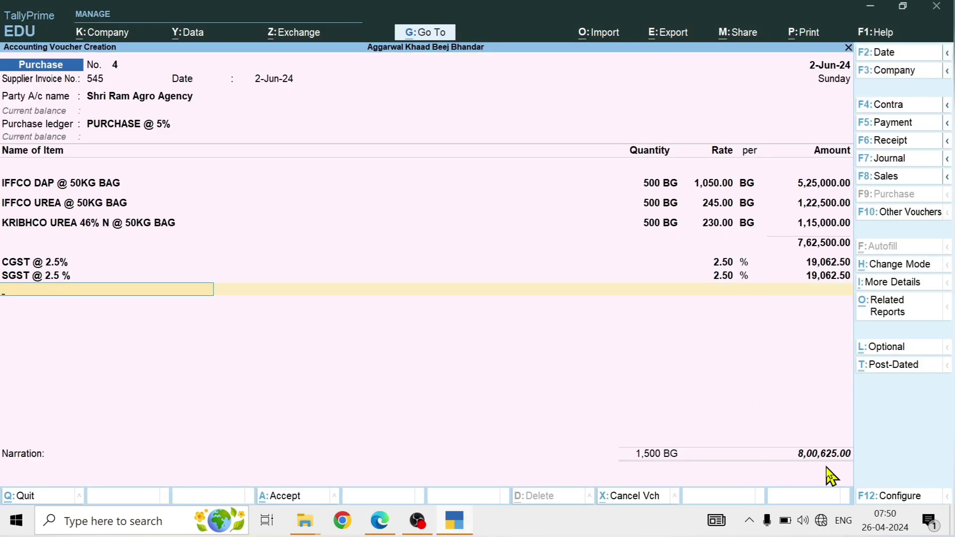
pyautogui.hotkey('alt', 'Tab')
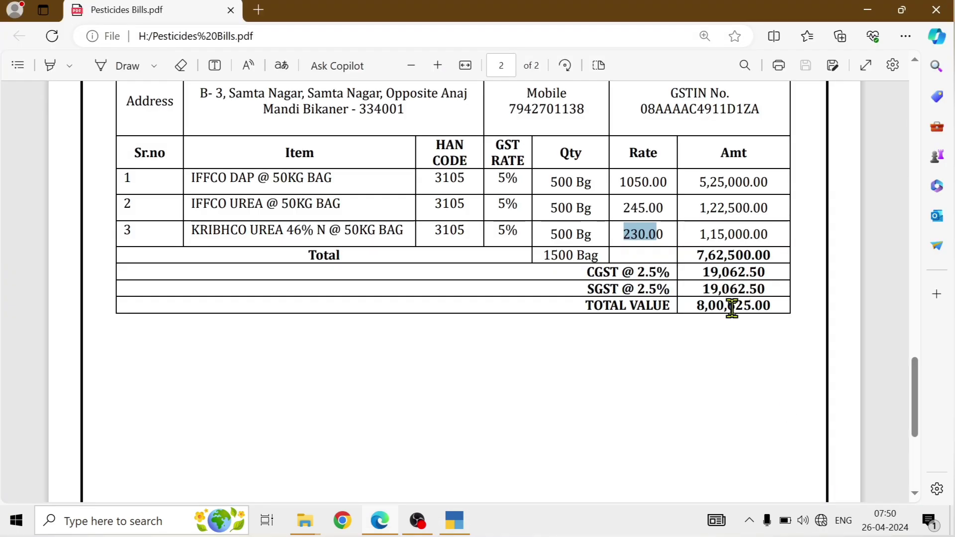
pyautogui.hotkey('alt', 'Tab')
# - Accept the bill-wise details as New Ref 545 for the full amount, leave the narration blank, and save the purchase voucher
pyautogui.press('Return')
pyautogui.press('Return')
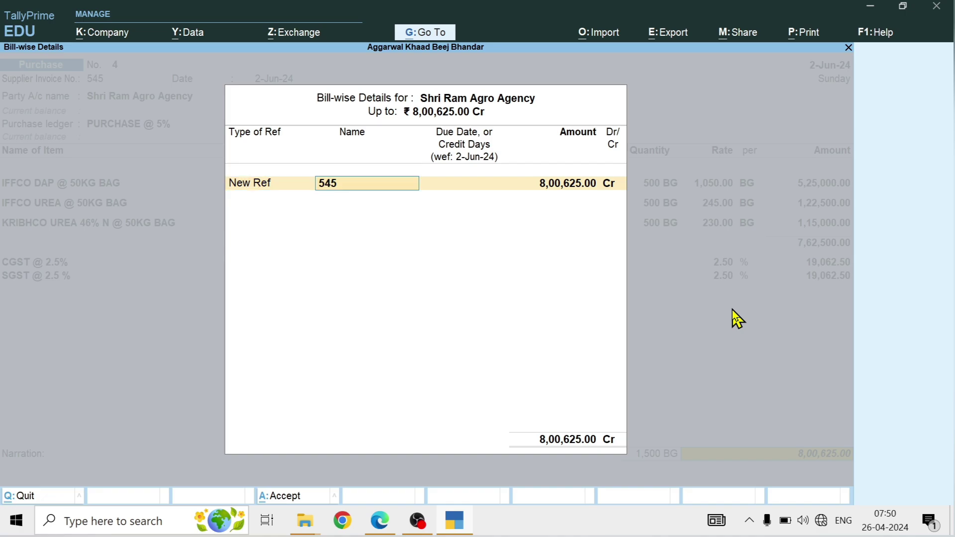
pyautogui.press('Return')
pyautogui.press('Return')
pyautogui.press('Return')
pyautogui.press('Return')
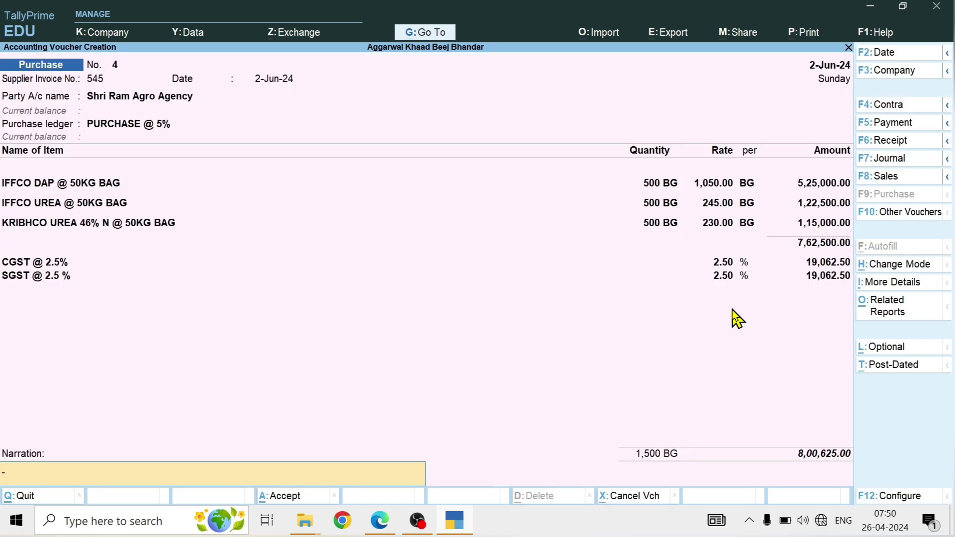
pyautogui.press('Return')
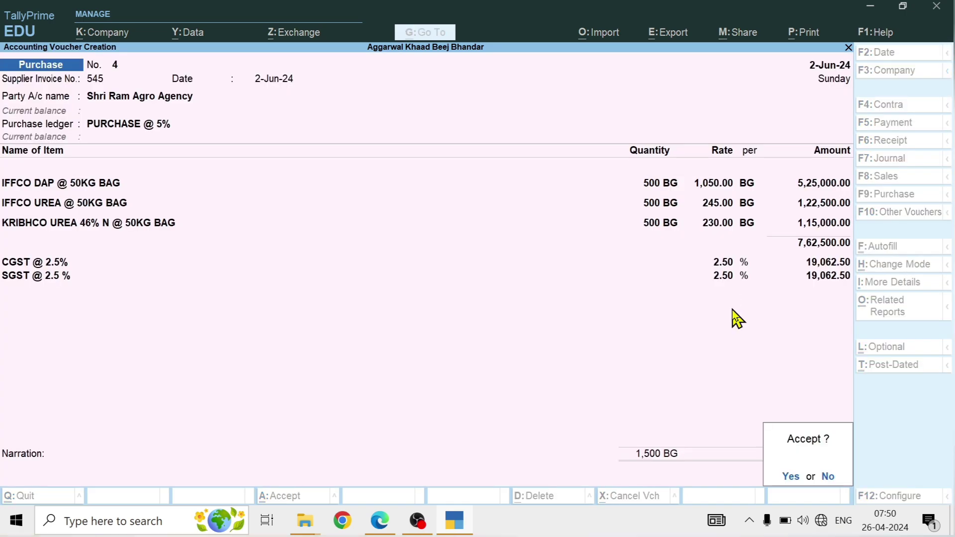
pyautogui.press('Return')
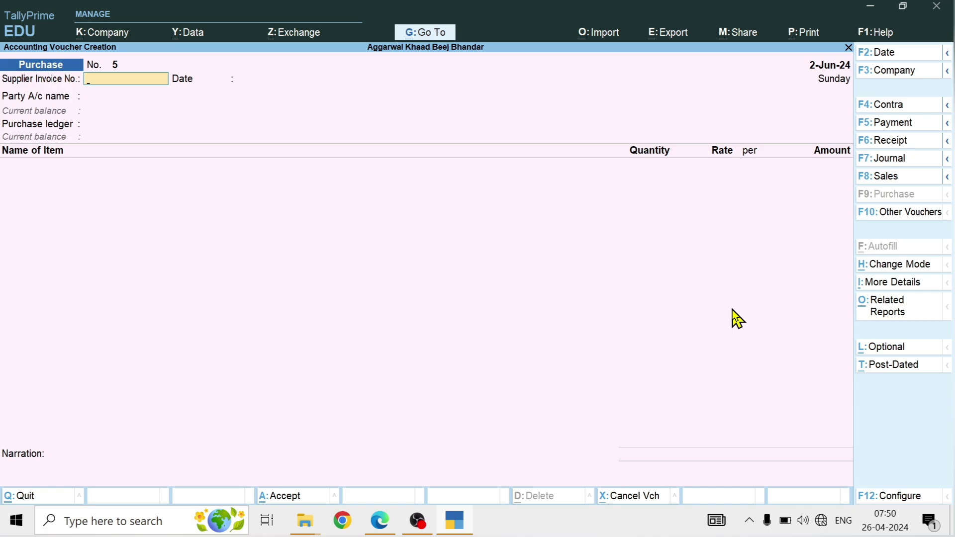
# - Switch to a sales voucher, choose Cash as the party account and accept its default party details
pyautogui.press('F8')
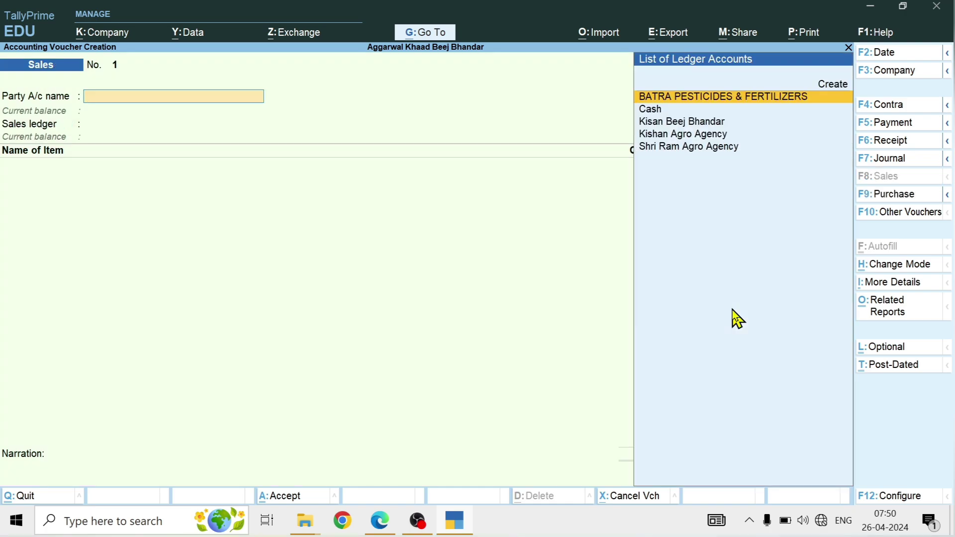
pyautogui.press('Down')
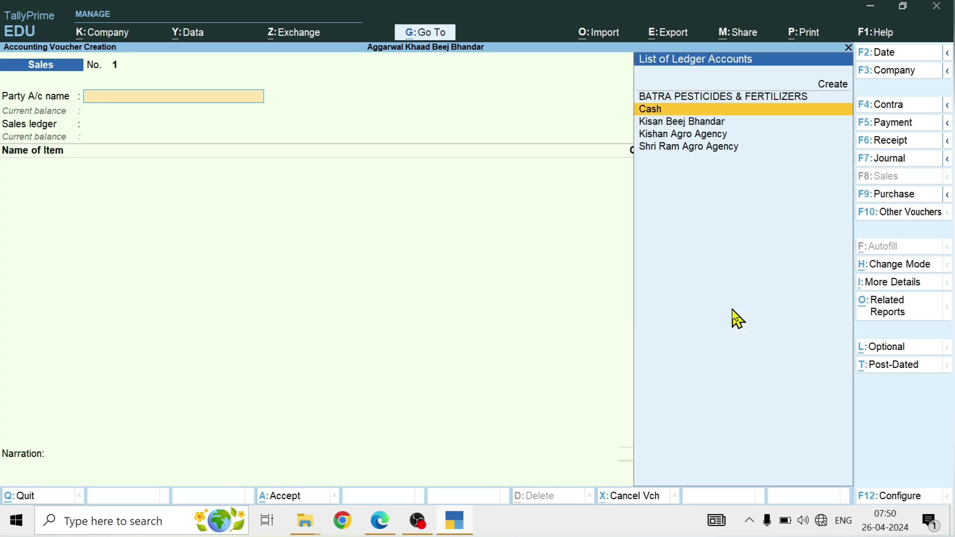
pyautogui.press('Return')
pyautogui.hotkey('ctrl', 'a')
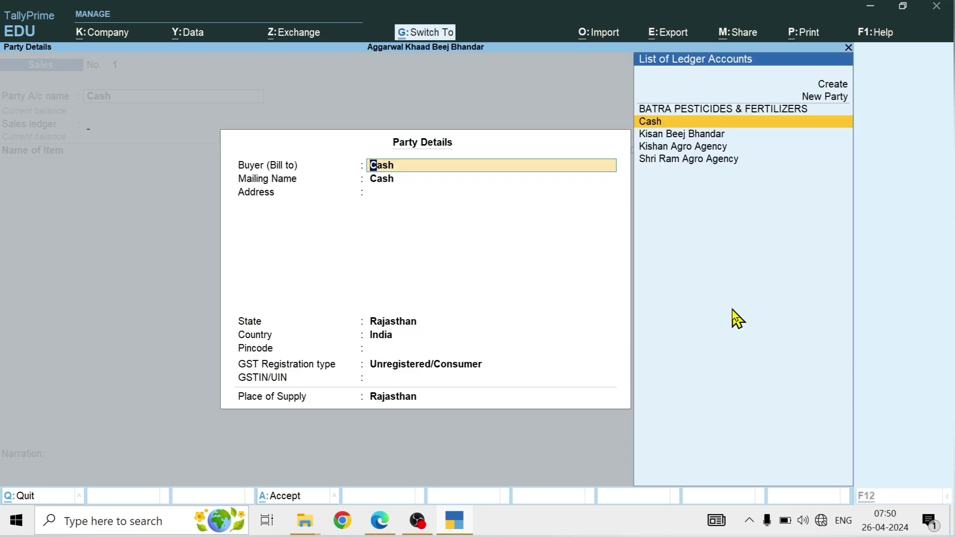
pyautogui.hotkey('ctrl', 'a')
# - Create a ledger named SALES under Sales Accounts with default details and use it as the voucher's sales ledger
pyautogui.hotkey('alt', 'c')
pyautogui.write('SALES')
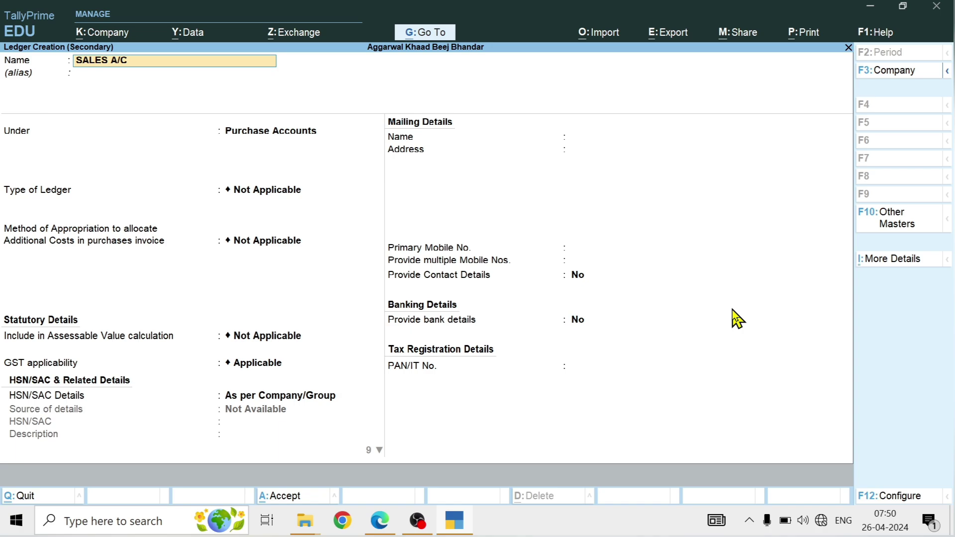
pyautogui.press('Return')
pyautogui.press('Return')
pyautogui.write('SA')
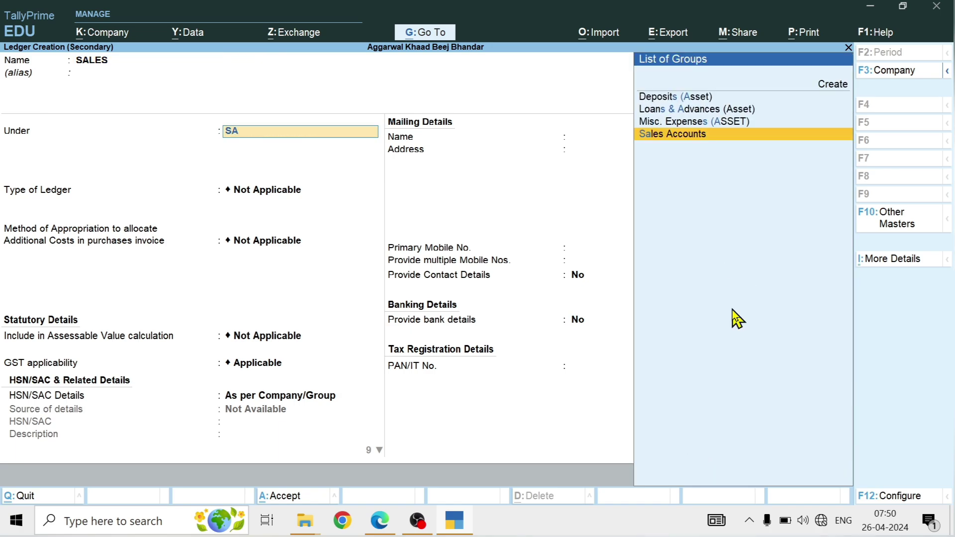
pyautogui.press('Return')
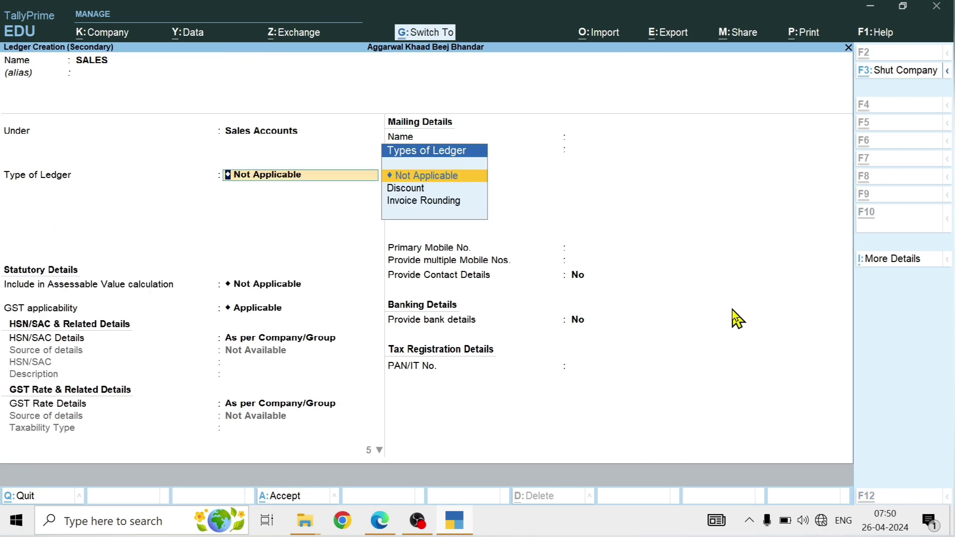
pyautogui.hotkey('ctrl', 'a')
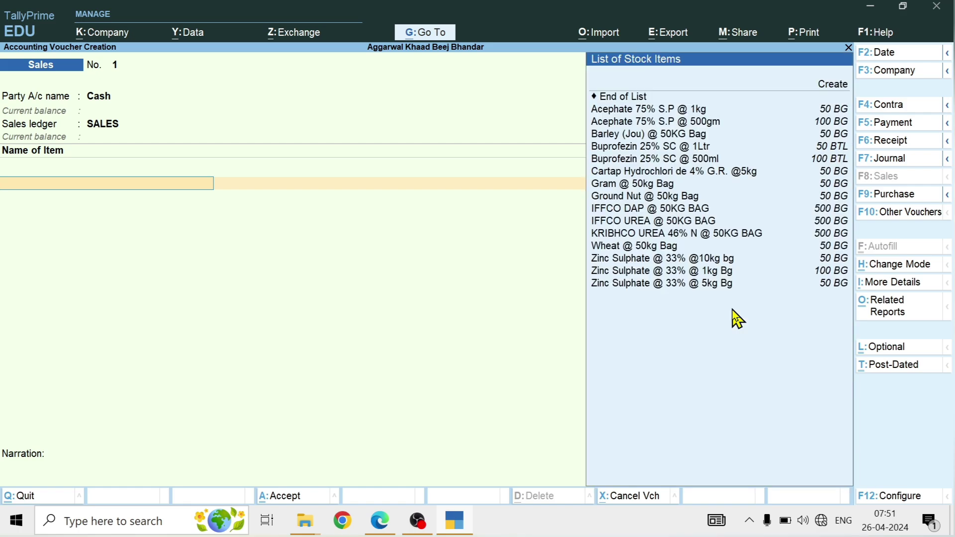
# - Add the stock item IFFCO DAP @ 50KG BAG to the sales voucher with a quantity of 10 BG
pyautogui.press('Down')
pyautogui.press('Down')
pyautogui.press('Down')
pyautogui.press('Down')
pyautogui.press('Down')
pyautogui.press('Down')
pyautogui.press('Down')
pyautogui.press('Down')
pyautogui.press('Down')
pyautogui.press('Down')
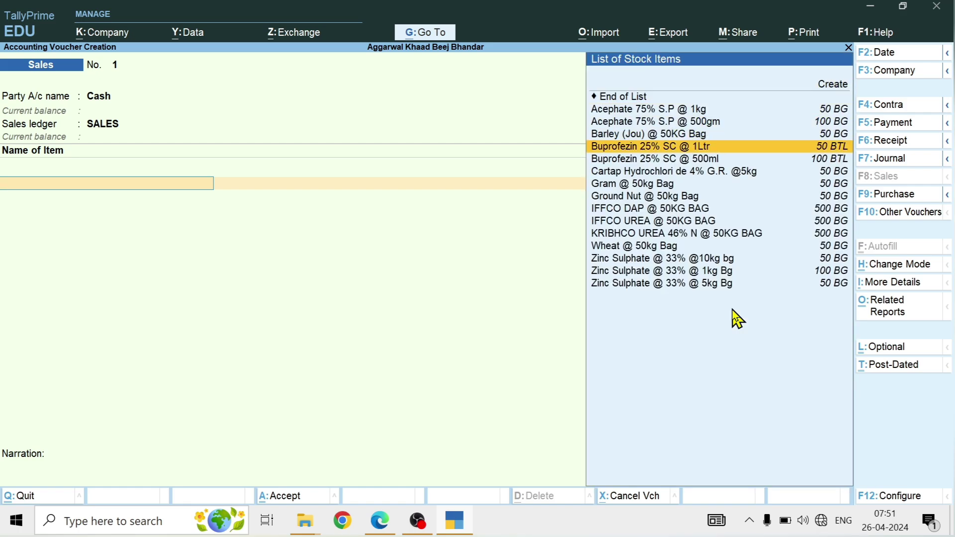
pyautogui.press('Return')
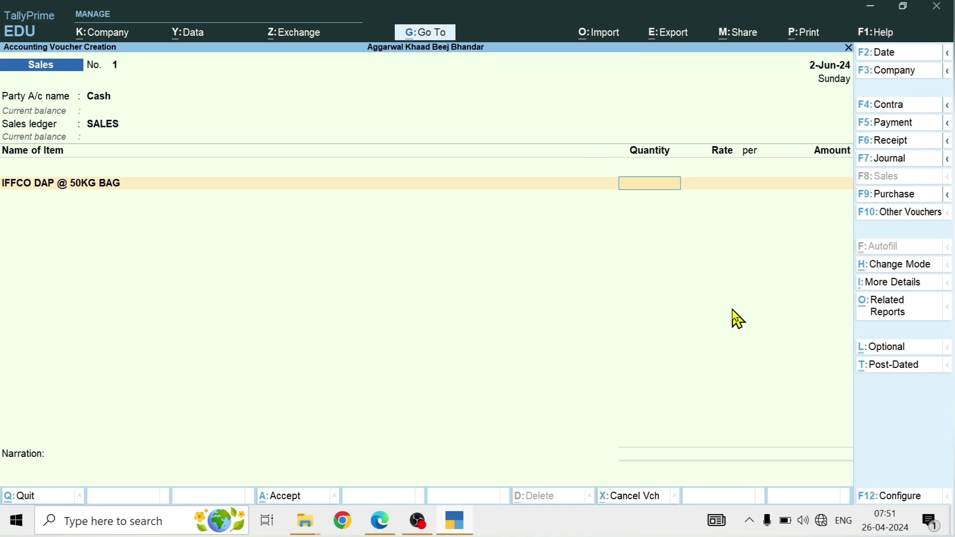
pyautogui.write('10')
pyautogui.press('Return')
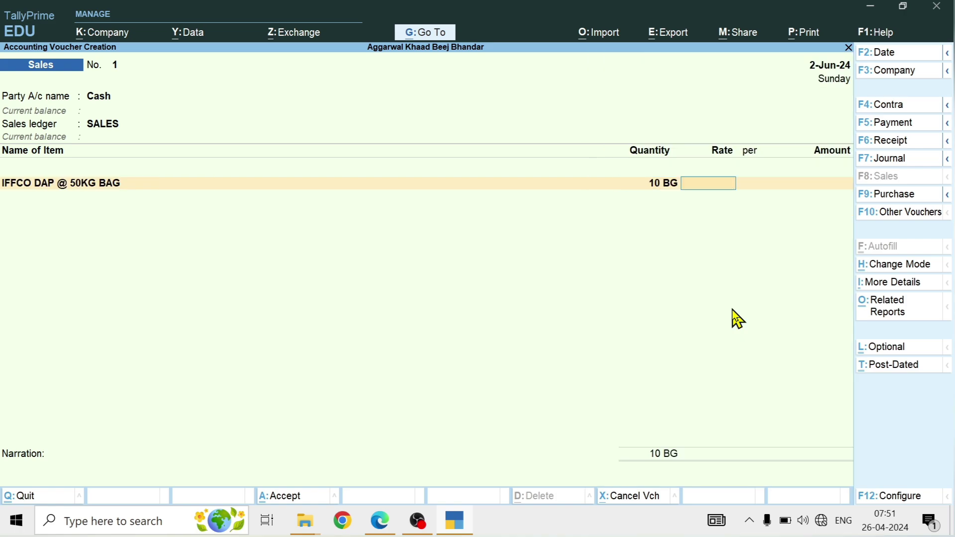
# - Check the IFFCO DAP purchase rate in the bills PDF and set its sales rate to 1,250 per BG
pyautogui.hotkey('alt', 'Tab')
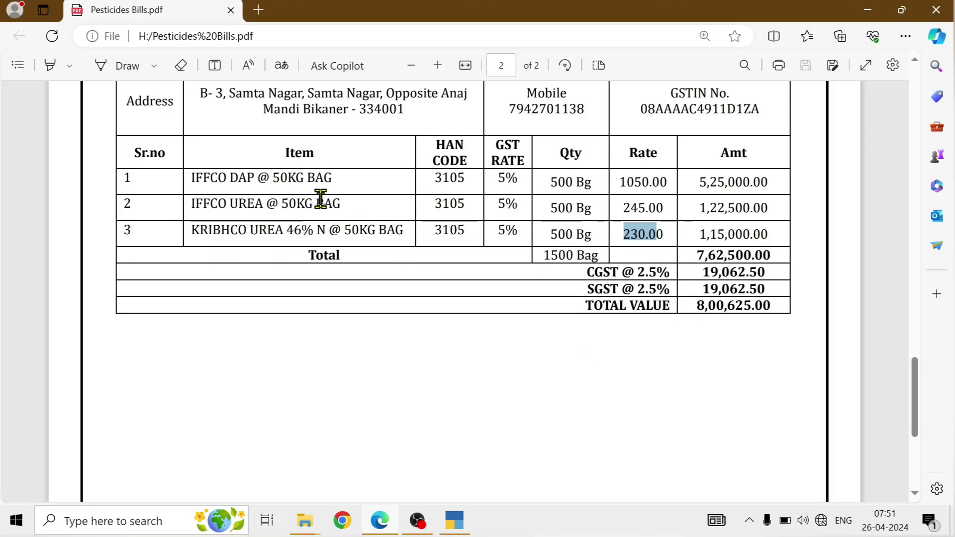
pyautogui.hotkey('alt', 'Tab')
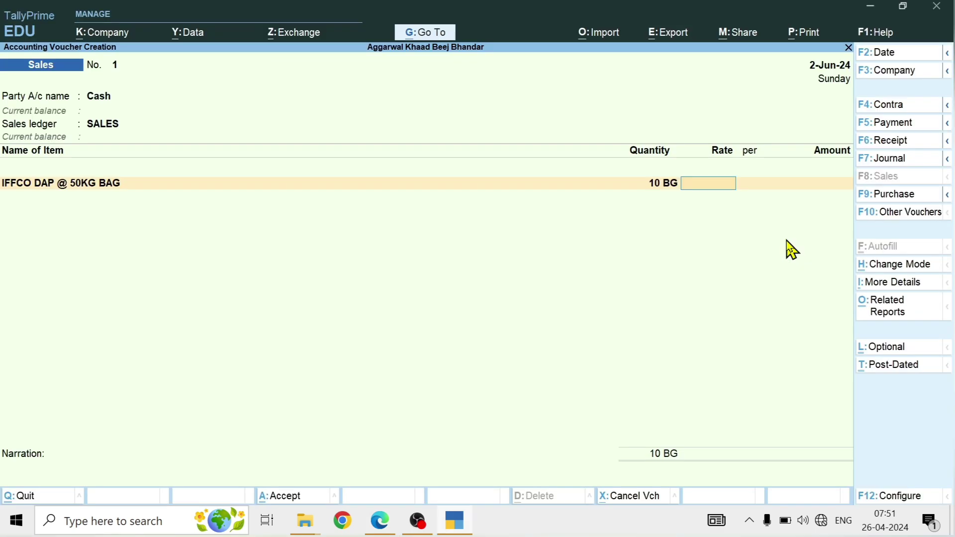
pyautogui.write('1250')
pyautogui.press('Return')
pyautogui.press('Return')
pyautogui.press('Return')
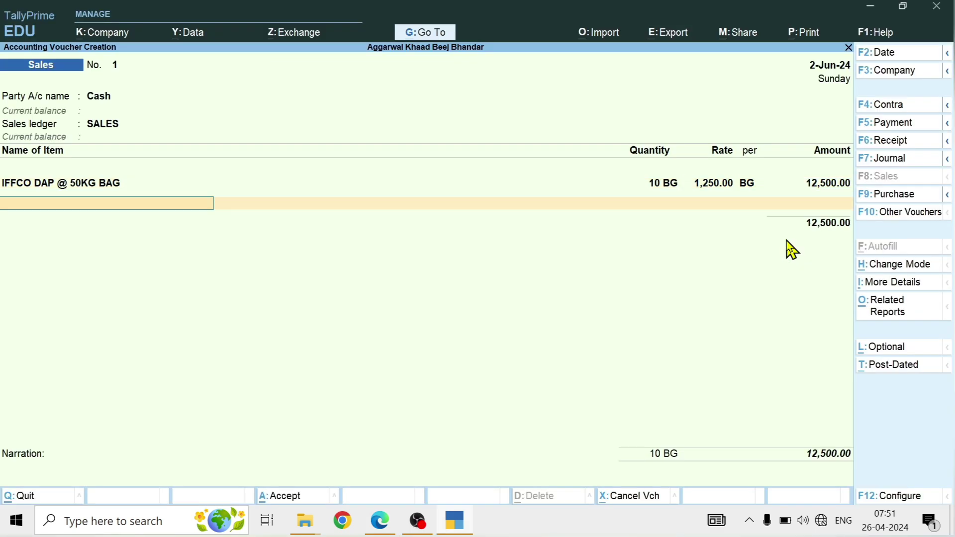
# - Add IFFCO UREA @ 50KG BAG as the second item with a quantity of 10 BG
pyautogui.write('IFF')
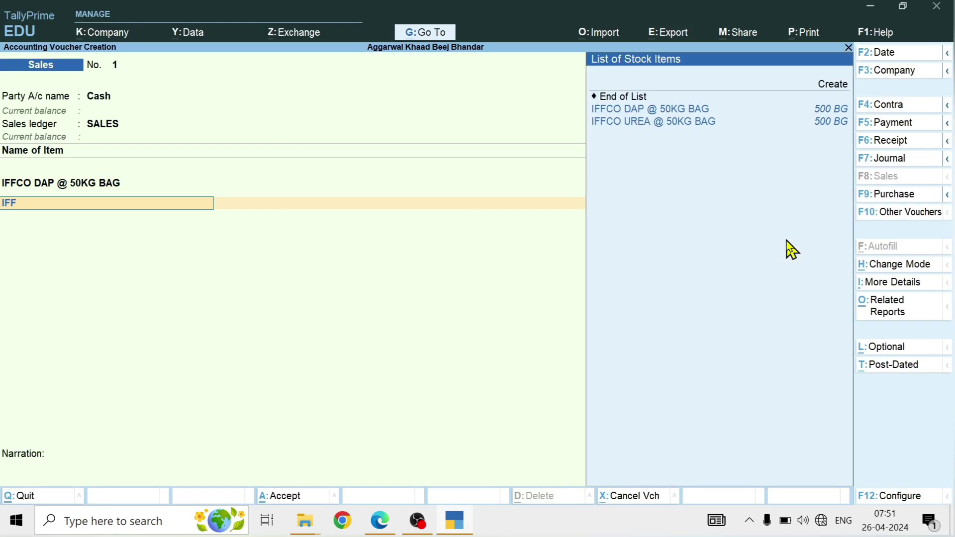
pyautogui.press('Down')
pyautogui.press('Return')
pyautogui.write('10')
pyautogui.press('Return')
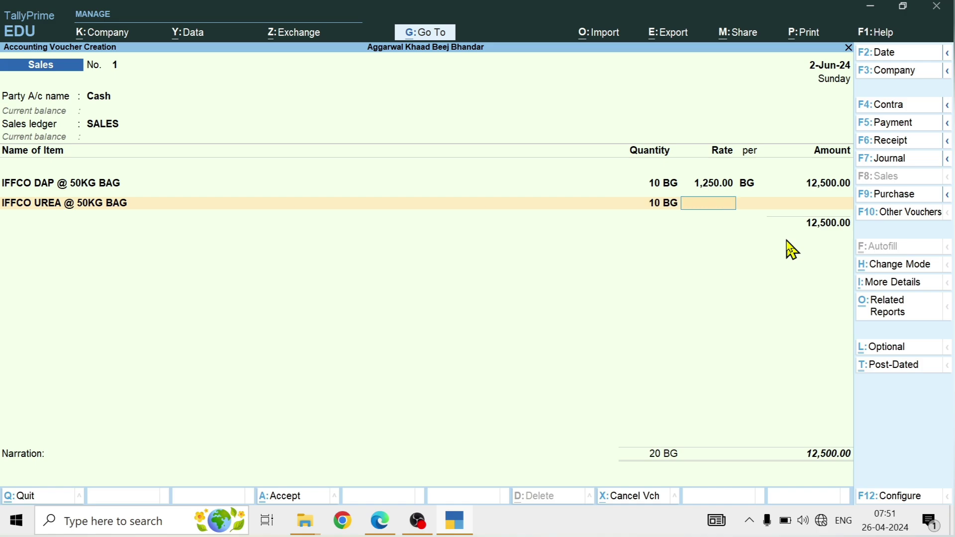
# - Check the IFFCO UREA purchase rate in the bills PDF and set its sales rate to 275 per BG
pyautogui.hotkey('alt', 'Tab')
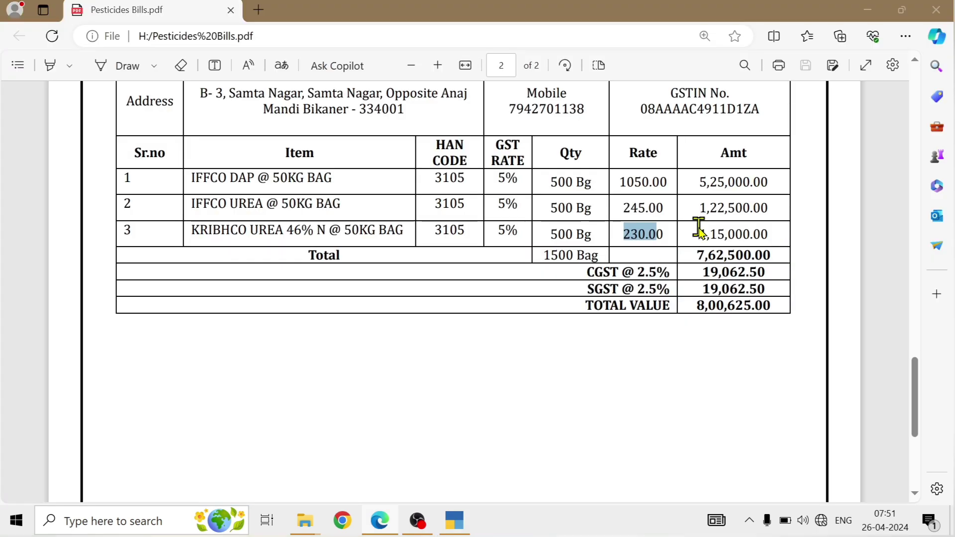
pyautogui.hotkey('alt', 'Tab')
pyautogui.write('275')
pyautogui.press('Return')
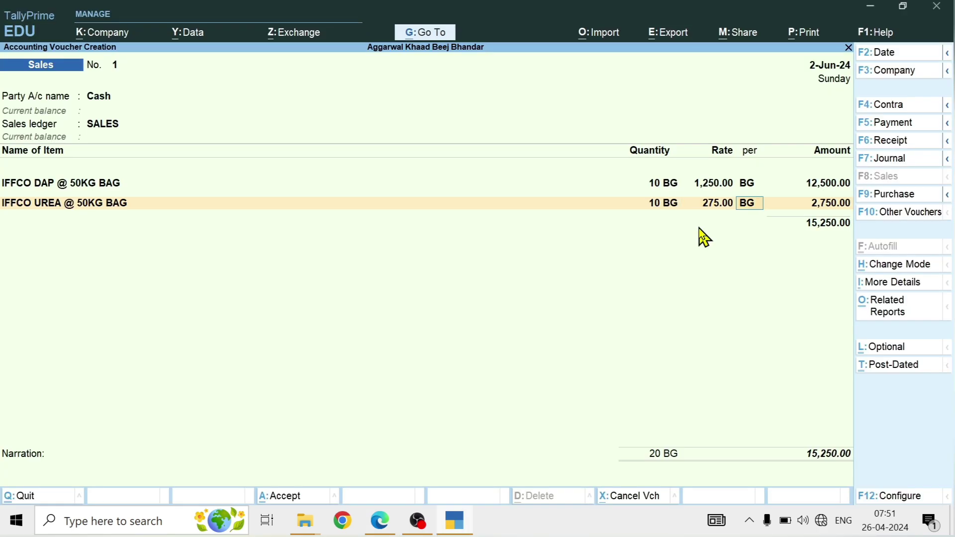
pyautogui.press('Return')
pyautogui.press('Return')
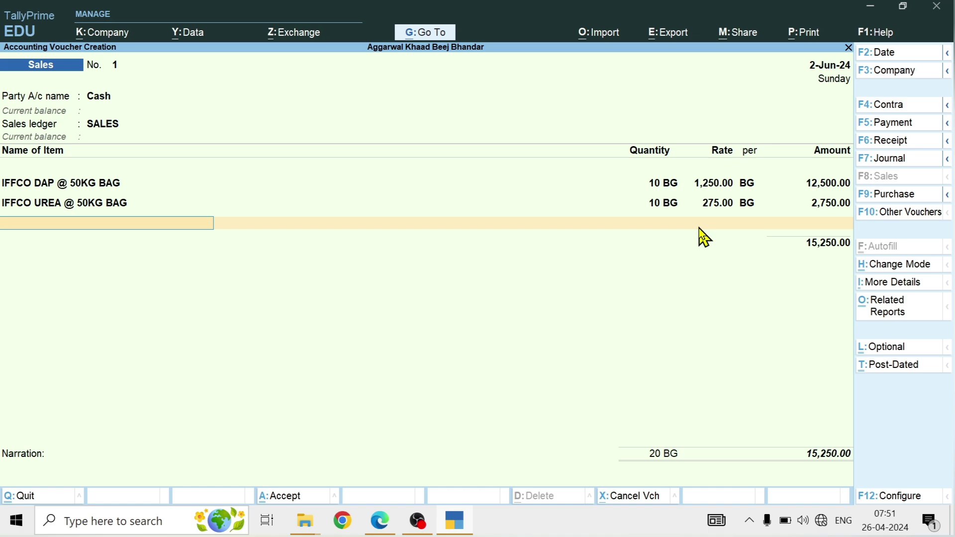
# - Add Zinc Sulphate @ 33% @ 5kg Bg as the third item with a quantity of 1 BG
pyautogui.press('Down')
pyautogui.press('Down')
pyautogui.press('Down')
pyautogui.press('Down')
pyautogui.press('Down')
pyautogui.press('Down')
pyautogui.press('Down')
pyautogui.press('Down')
pyautogui.press('Down')
pyautogui.press('Down')
pyautogui.press('Down')
pyautogui.press('Down')
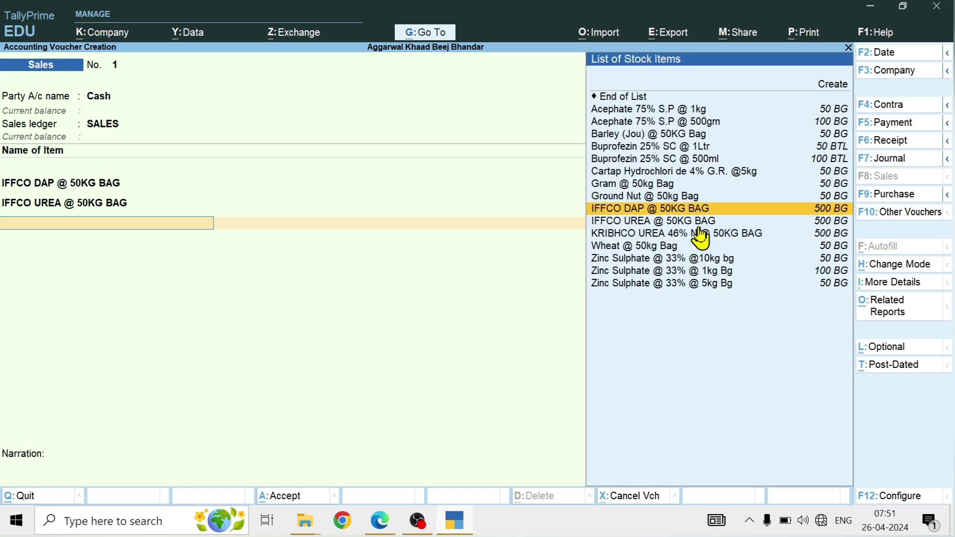
pyautogui.press('Down')
pyautogui.press('Down')
pyautogui.press('Down')
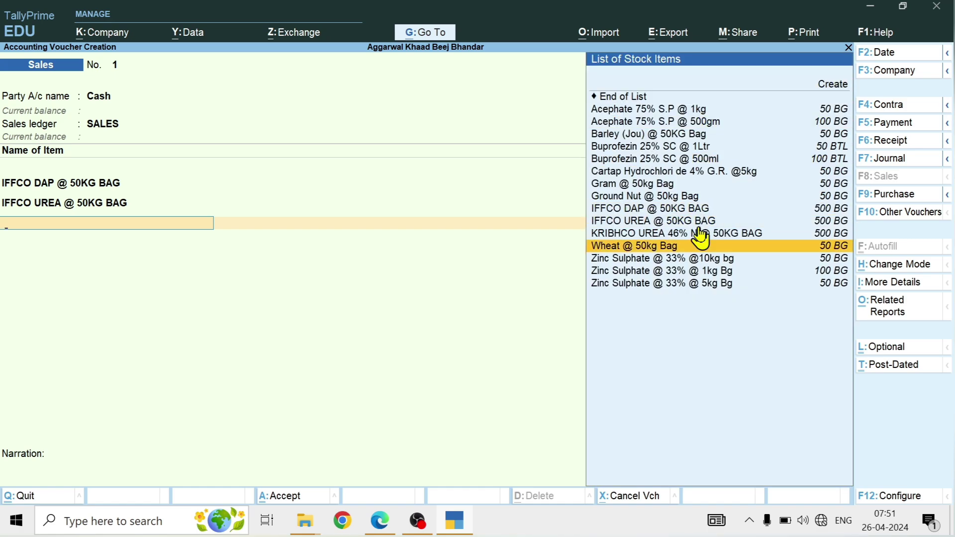
pyautogui.press('Down')
pyautogui.press('Down')
pyautogui.press('Down')
pyautogui.press('Return')
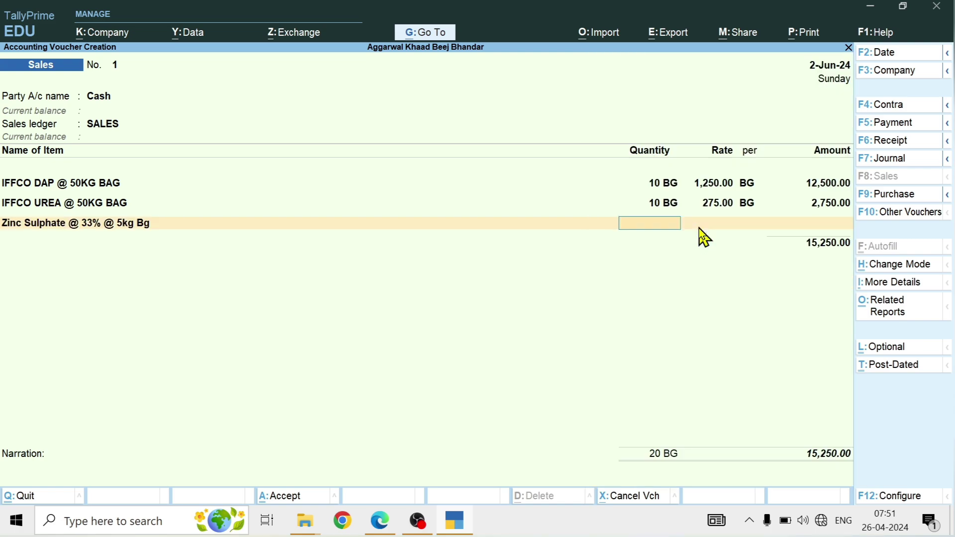
pyautogui.write('1')
pyautogui.press('Return')
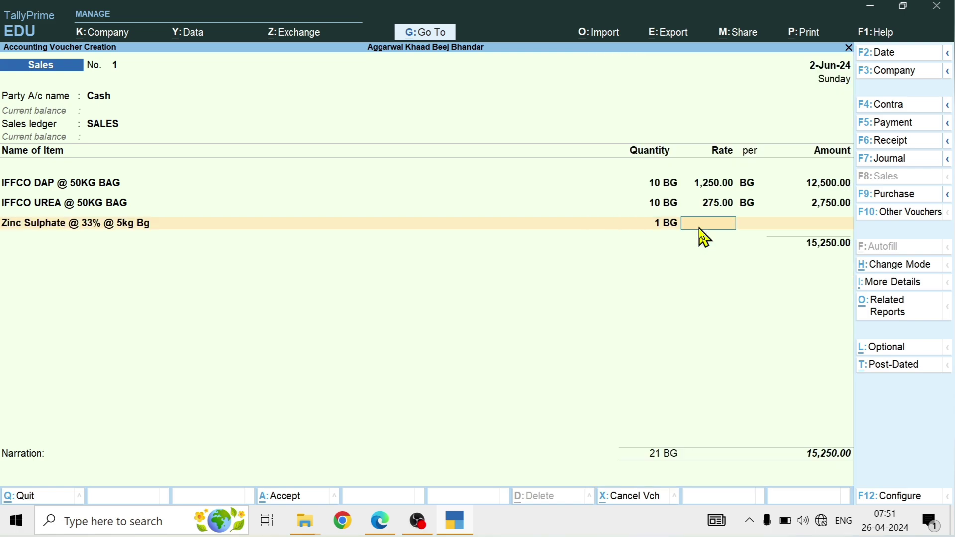
# - Look up the 5 kg Zinc Sulphate purchase rate in the bills PDF and set its sales rate to 600 per BG
pyautogui.hotkey('alt', 'Tab')
pyautogui.scroll(10, 342, 271)
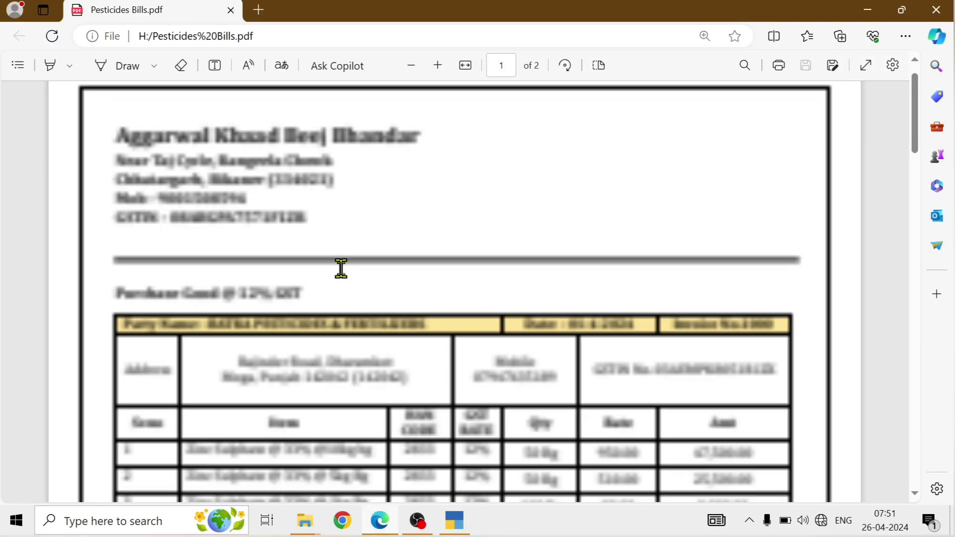
pyautogui.scroll(-5, 341, 269)
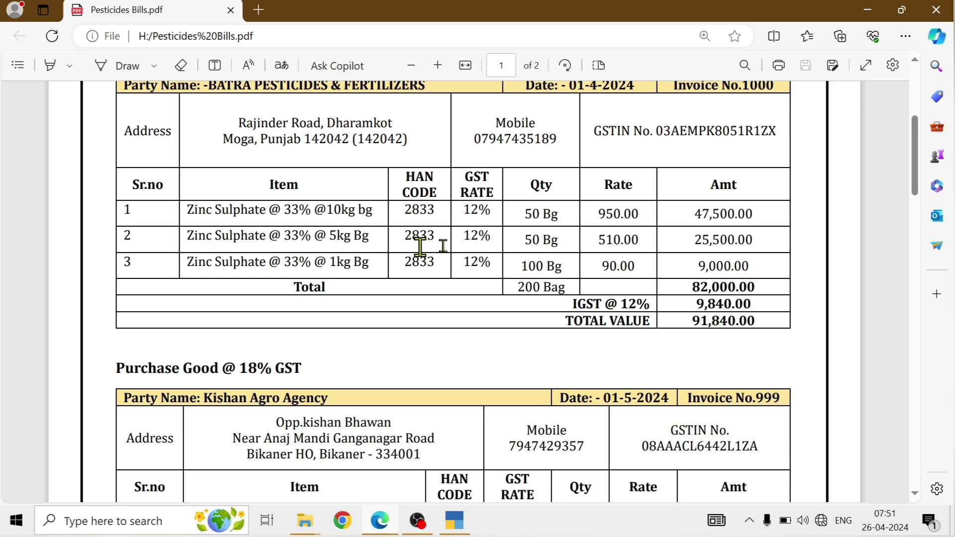
pyautogui.hotkey('alt', 'Tab')
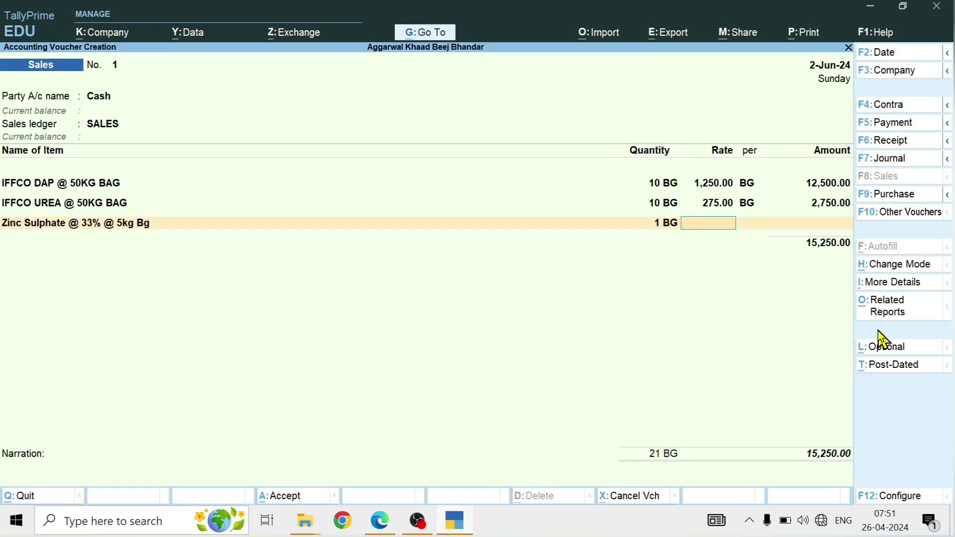
pyautogui.write('00')
pyautogui.press('Return')
pyautogui.press('Return')
pyautogui.press('Return')
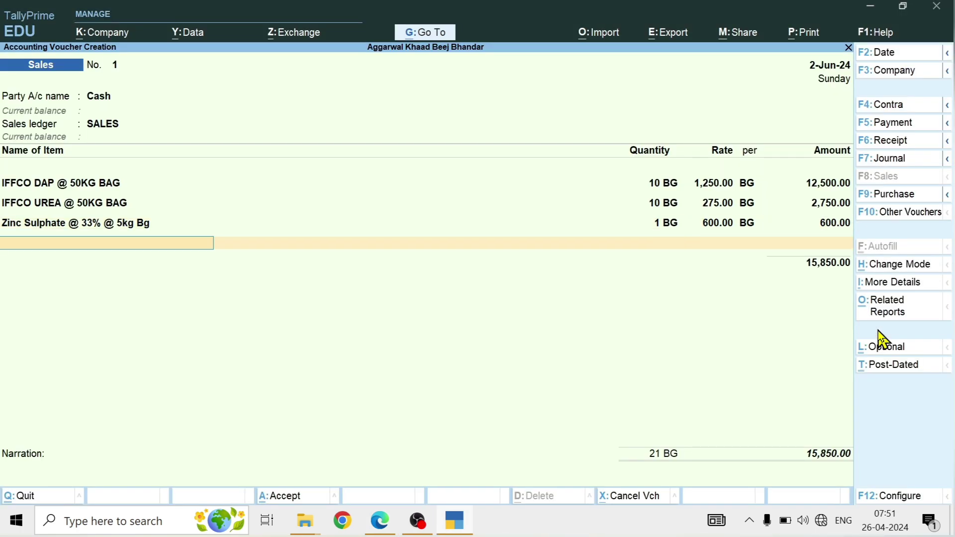
# - Add Buprofezin 25% SC @ 1Ltr as the fourth item with a quantity of 1 BTL
pyautogui.press('space')
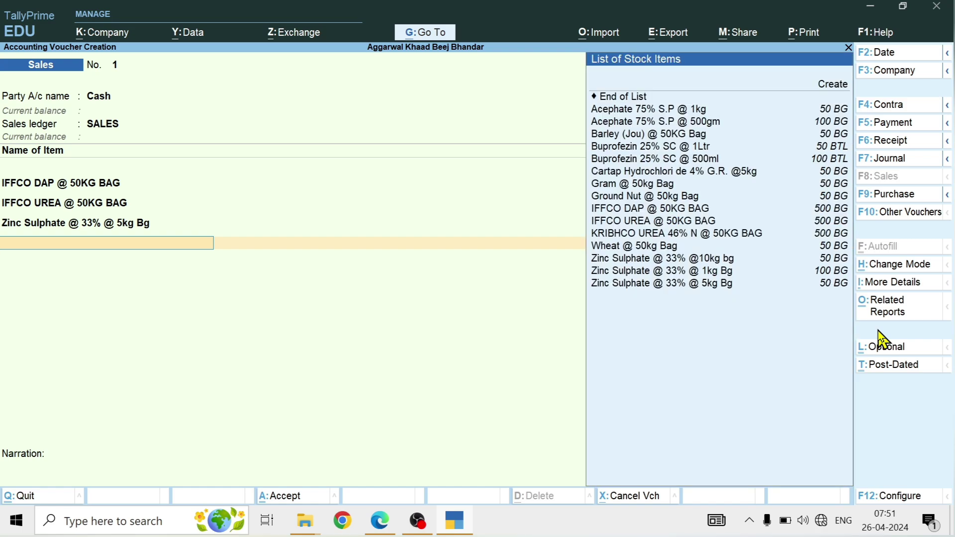
pyautogui.click(682, 150)
pyautogui.click(682, 149)
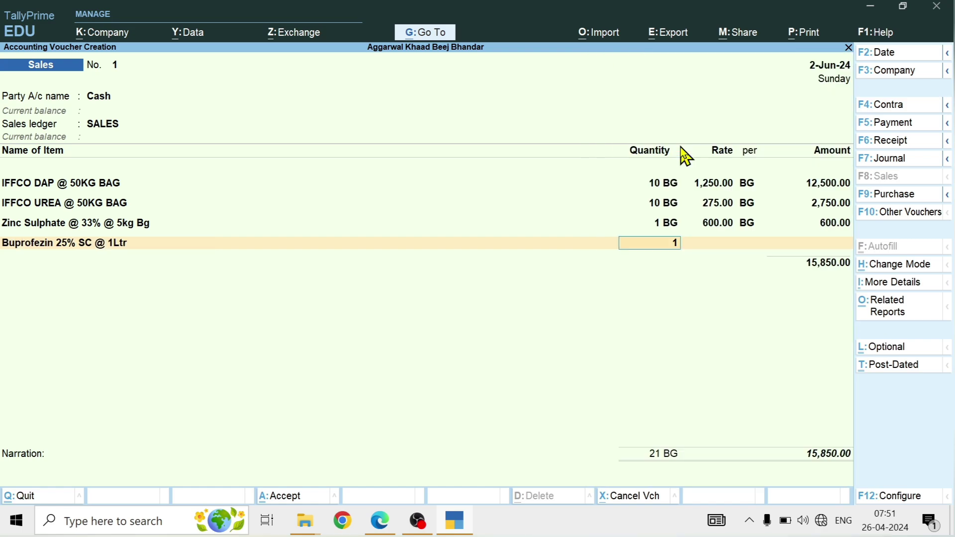
pyautogui.press('Return')
# - Look up the Buprofezin 1Ltr purchase rate in the Kishan Agro Agency bill and set its sales rate to 350 per BTL
pyautogui.hotkey('alt', 'Tab')
pyautogui.hotkey('alt', 'Tab')
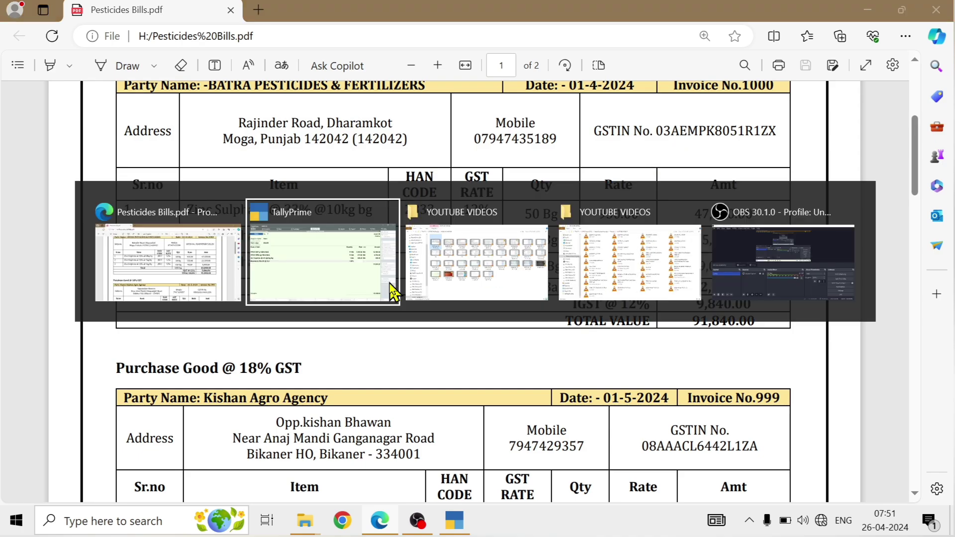
pyautogui.hotkey('alt', 'Tab')
pyautogui.scroll(-3, 224, 318)
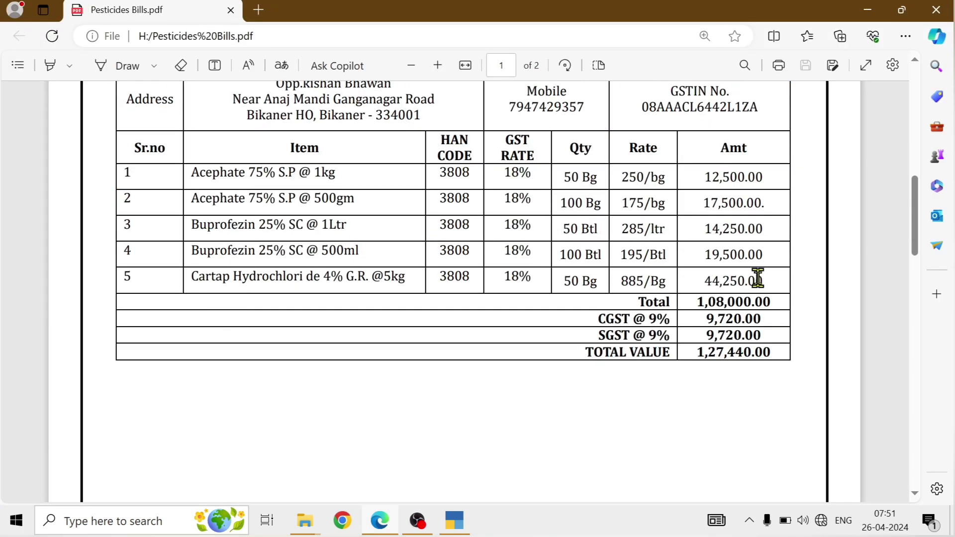
pyautogui.hotkey('alt', 'Tab')
pyautogui.write('350')
pyautogui.press('Return')
pyautogui.press('Return')
pyautogui.press('Return')
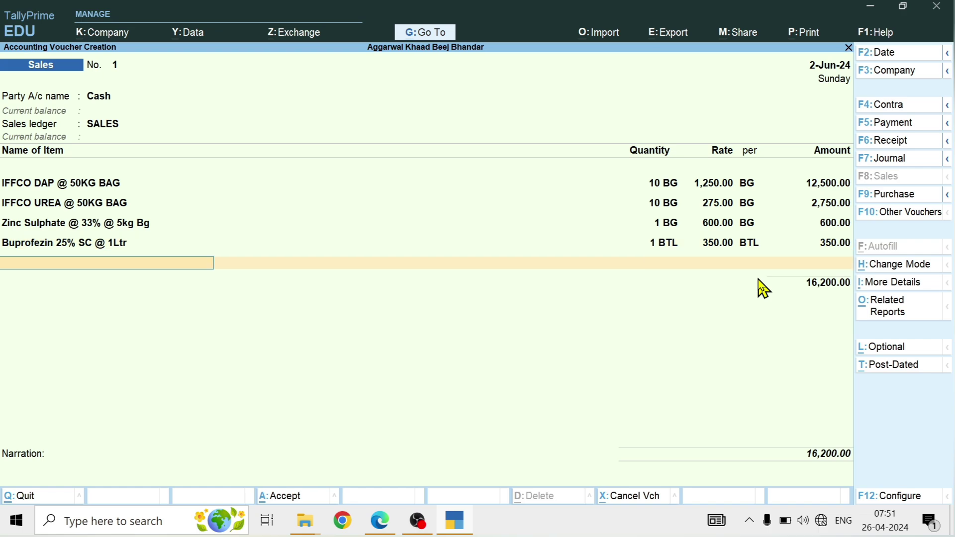
# - End the item list and add the CGST and SGST ledgers to the sales voucher with their calculated amounts
pyautogui.press('Return')
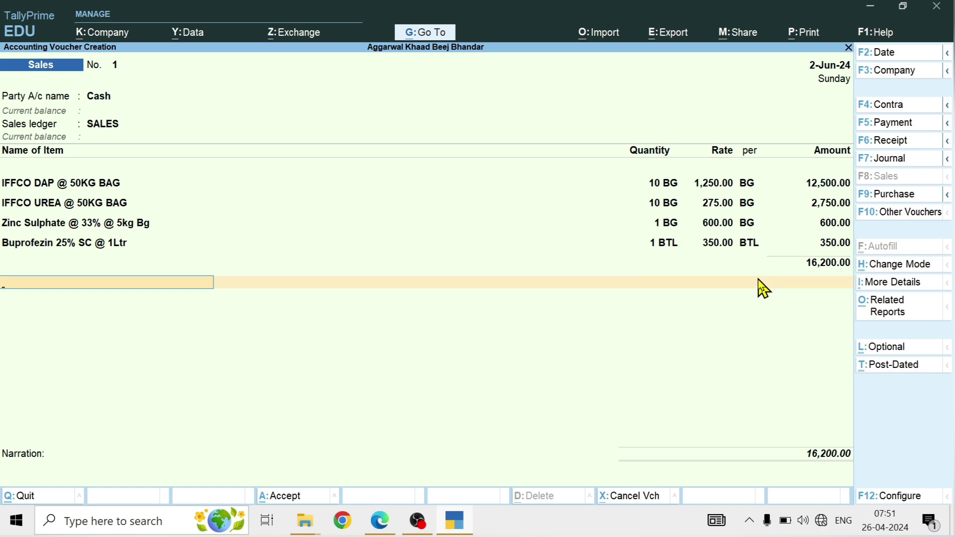
pyautogui.write('C')
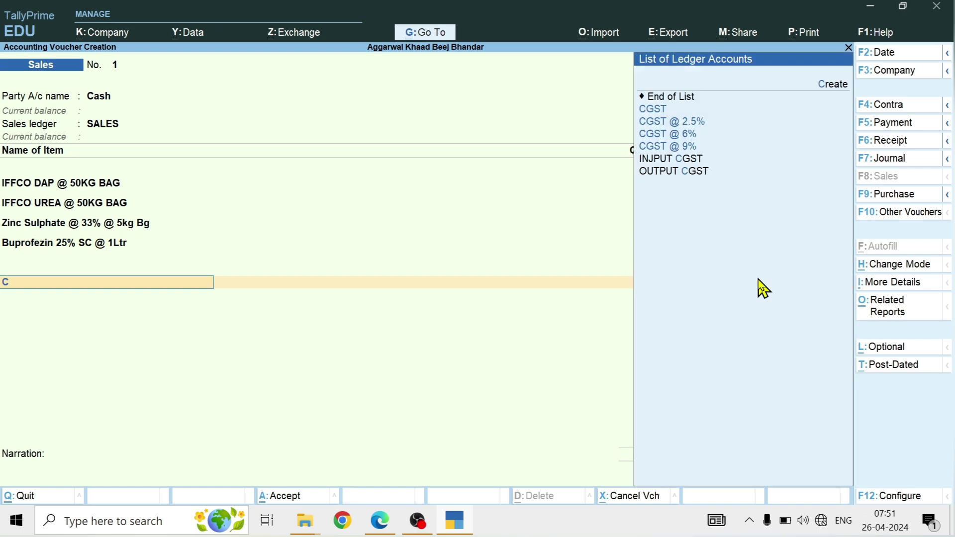
pyautogui.write('GST')
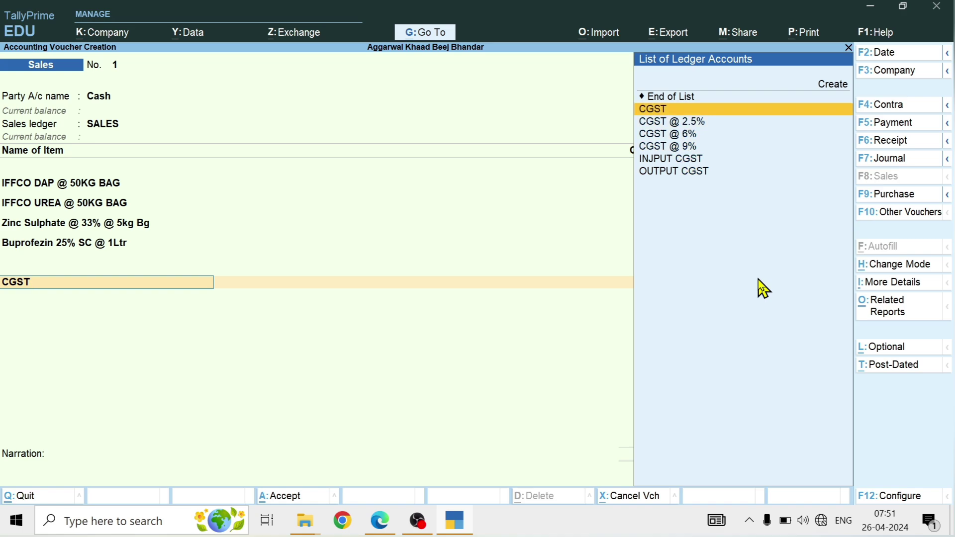
pyautogui.press('Return')
pyautogui.write('SG')
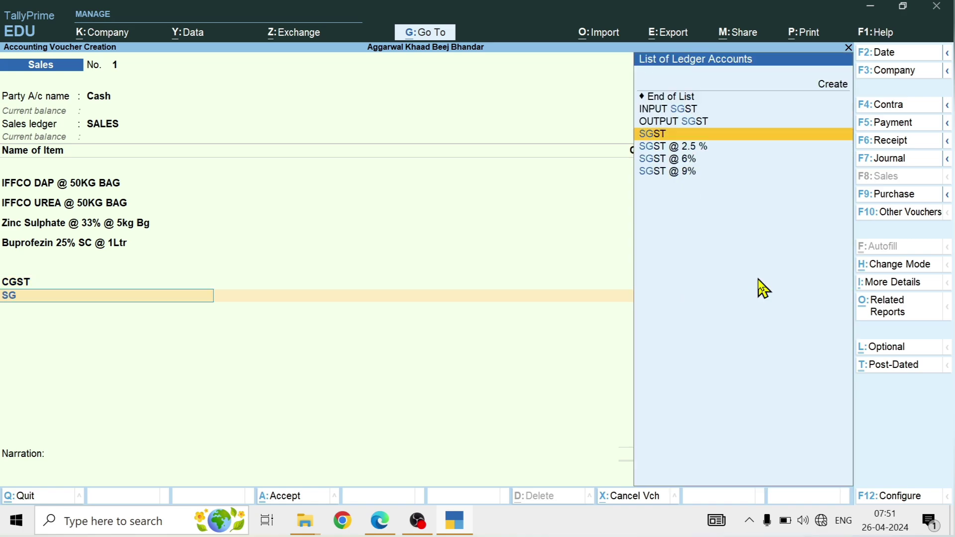
pyautogui.press('Return')
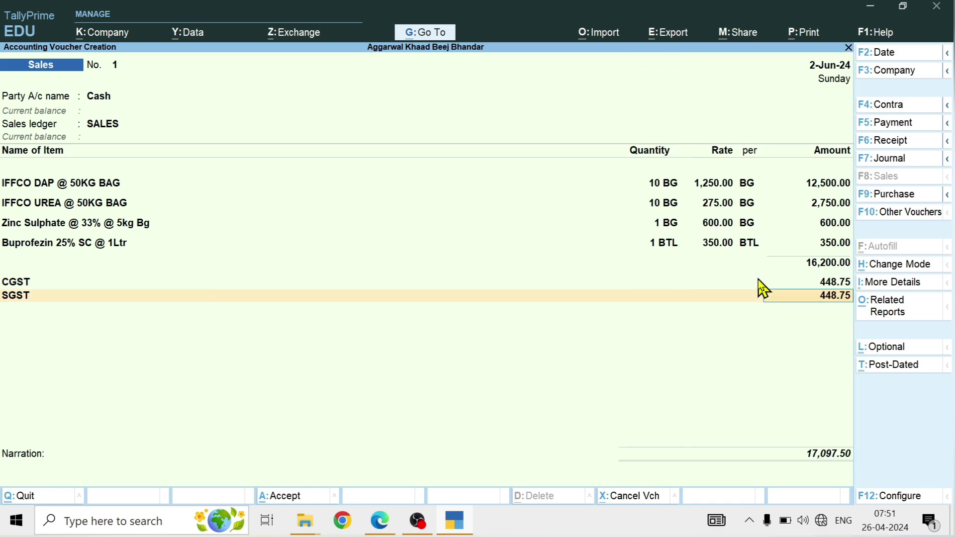
pyautogui.press('Return')
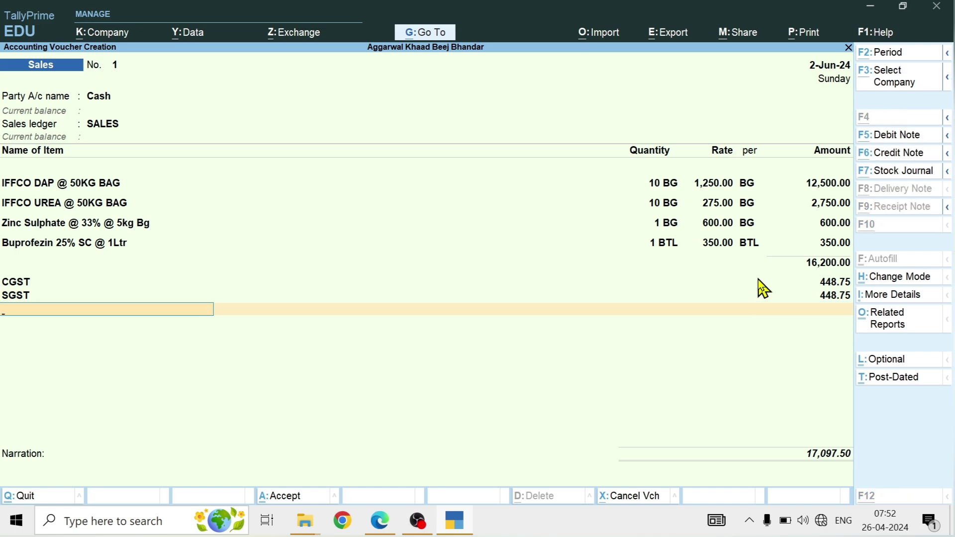
# - Open the voucher's GST Tax Analysis in detailed view and examine the CGST and SGST rates and tax for each item
pyautogui.hotkey('ctrl', 'o')
pyautogui.hotkey('alt', 'F5')
pyautogui.press('Down')
pyautogui.press('Down')
pyautogui.press('Down')
pyautogui.press('Down')
pyautogui.press('Down')
pyautogui.press('Down')
pyautogui.press('Down')
pyautogui.press('Down')
pyautogui.press('Down')
pyautogui.press('Down')
pyautogui.press('Down')
pyautogui.press('Down')
pyautogui.press('Down')
pyautogui.press('Down')
pyautogui.press('Down')
pyautogui.press('Down')
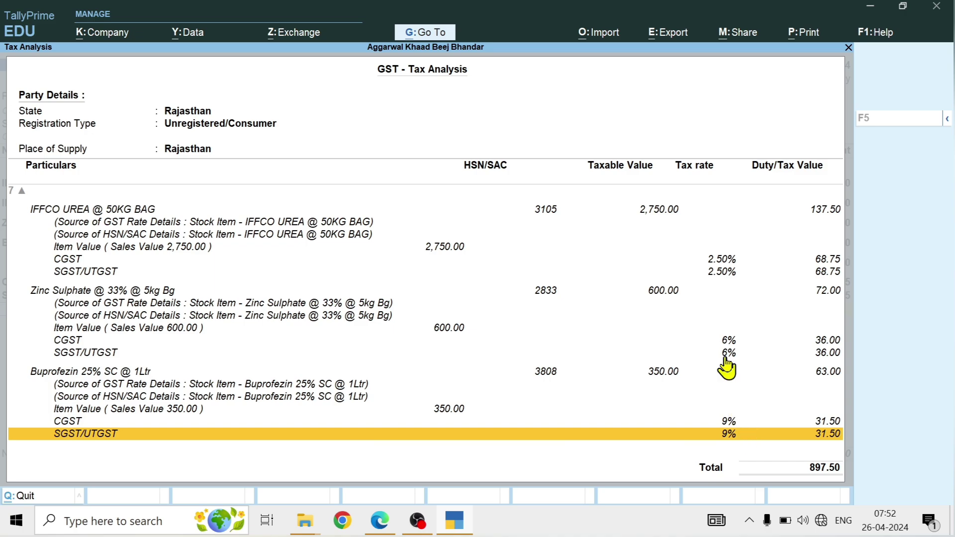
# - Review the item-wise CGST and SGST breakdown in the GST Tax Analysis back up to the first item and close it
pyautogui.press('Up')
pyautogui.press('Up')
pyautogui.press('Up')
pyautogui.press('Up')
pyautogui.press('Up')
pyautogui.press('Up')
pyautogui.press('Up')
pyautogui.press('Up')
pyautogui.press('Up')
pyautogui.press('Up')
pyautogui.press('Up')
pyautogui.press('Up')
pyautogui.press('Up')
pyautogui.press('Up')
pyautogui.press('Up')
pyautogui.press('Up')
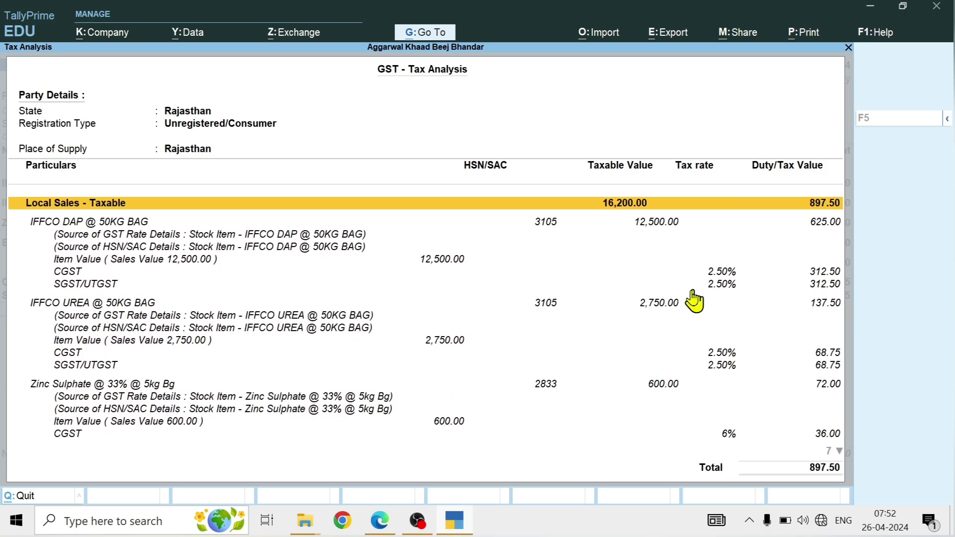
pyautogui.press('Escape')
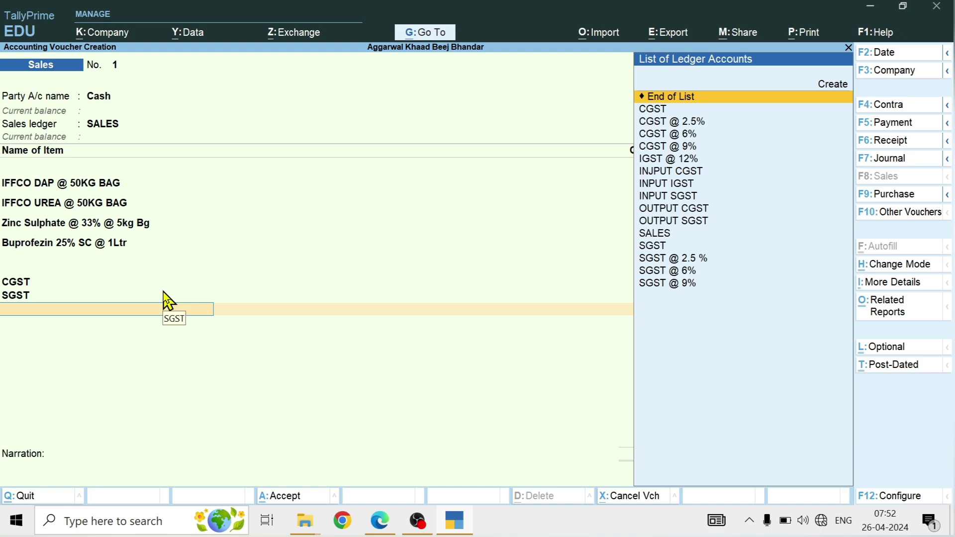
# - Add Gram @ 50kg Bag as the fifth item of the sales voucher with a quantity of 1 BG
pyautogui.press('Up')
pyautogui.press('Up')
pyautogui.press('Up')
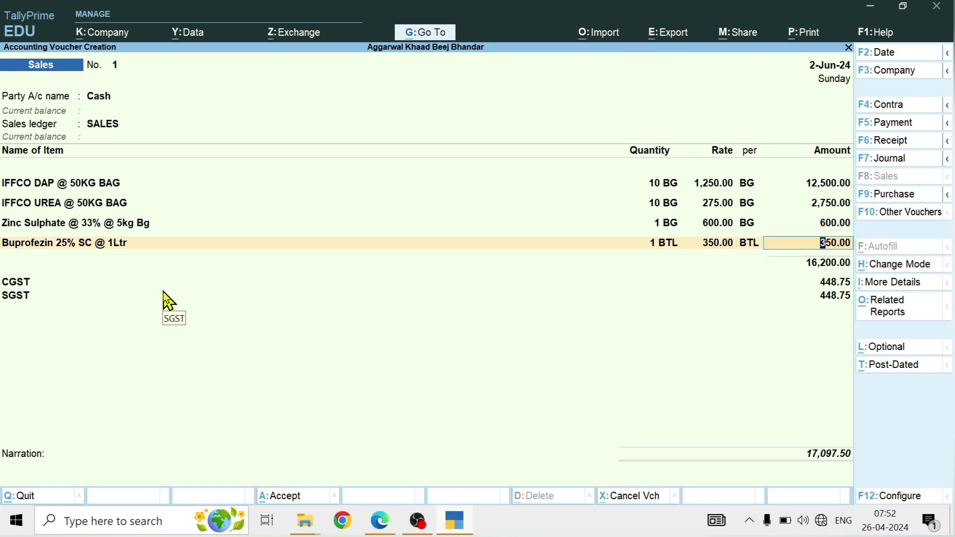
pyautogui.press('Return')
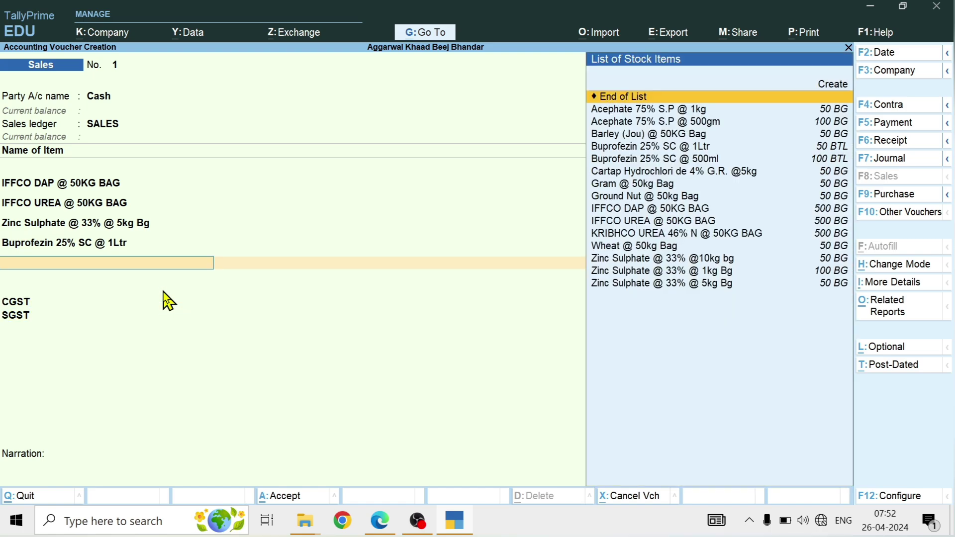
pyautogui.press('Down')
pyautogui.press('Down')
pyautogui.press('Down')
pyautogui.press('Down')
pyautogui.press('Down')
pyautogui.press('Up')
pyautogui.press('Up')
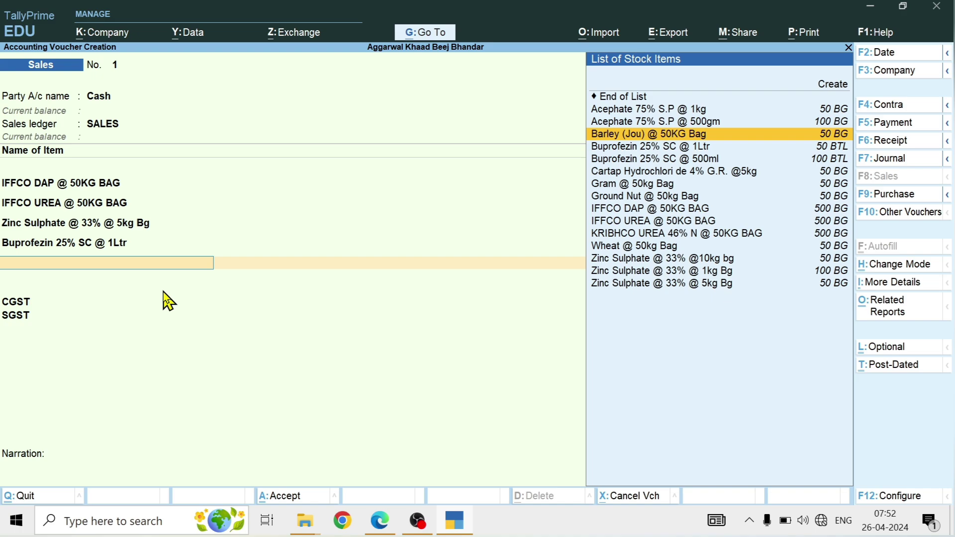
pyautogui.press('Down')
pyautogui.press('Down')
pyautogui.press('Down')
pyautogui.press('Down')
pyautogui.press('Return')
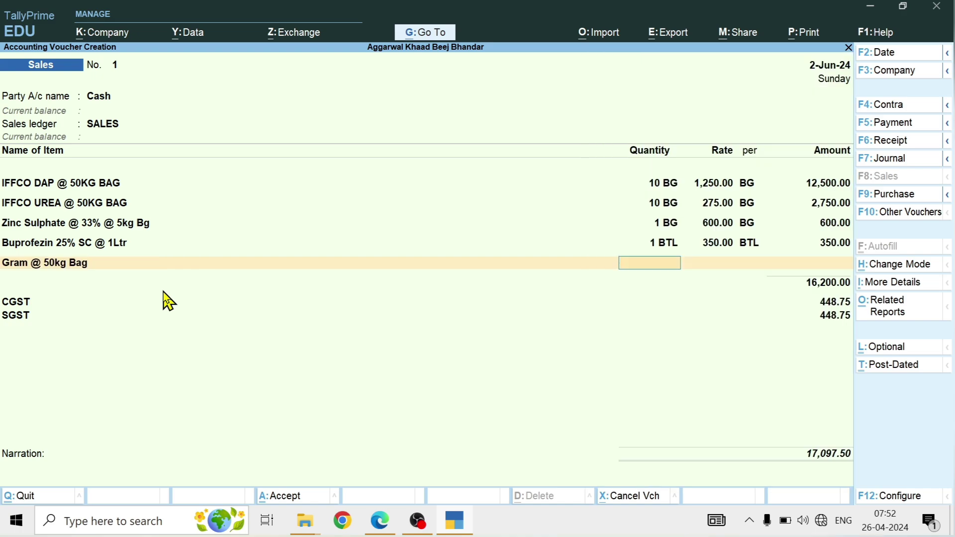
pyautogui.press('Return')
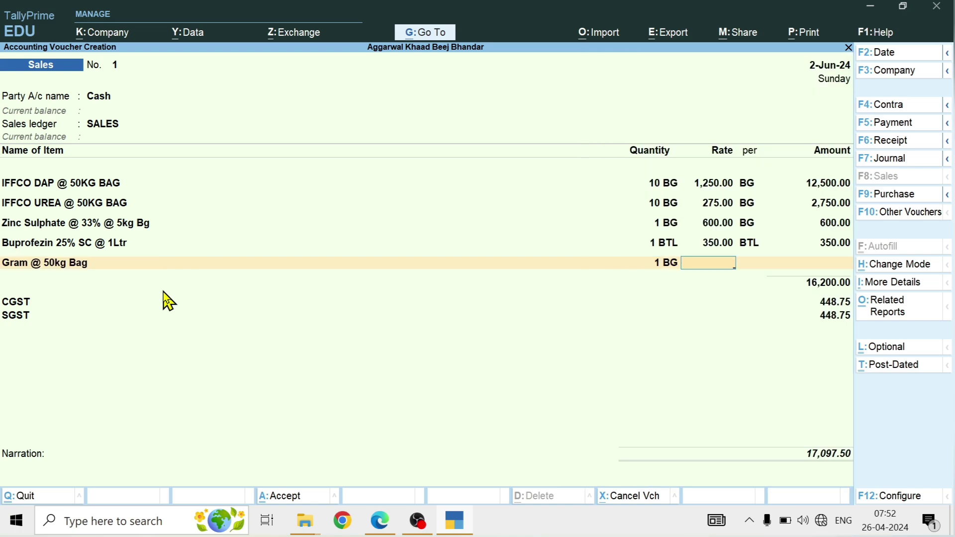
# - Look up the Gram purchase rate in the Kisan Beej Bhandar bill and set its sales rate to 3,150 per BG
pyautogui.hotkey('alt', 'Tab')
pyautogui.scroll(-15, 166, 299)
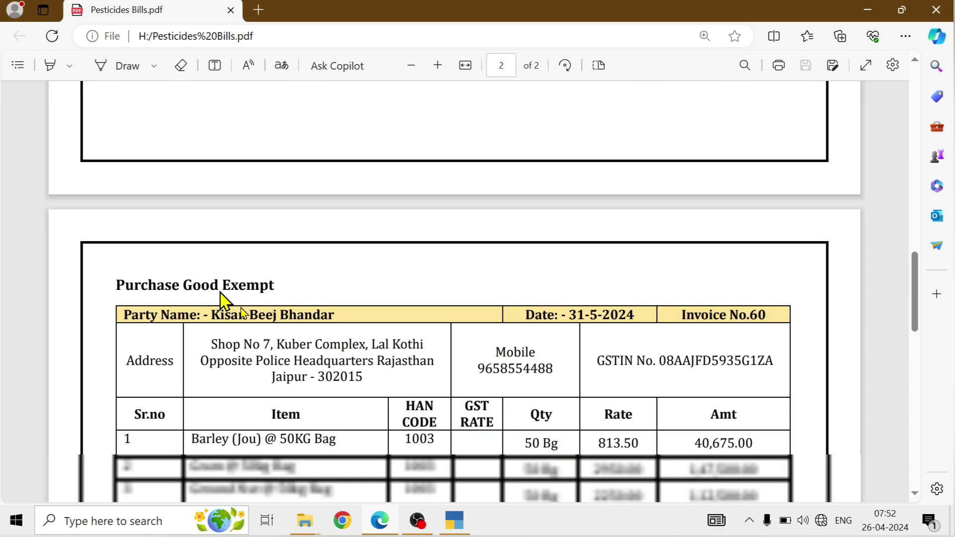
pyautogui.scroll(3, 244, 316)
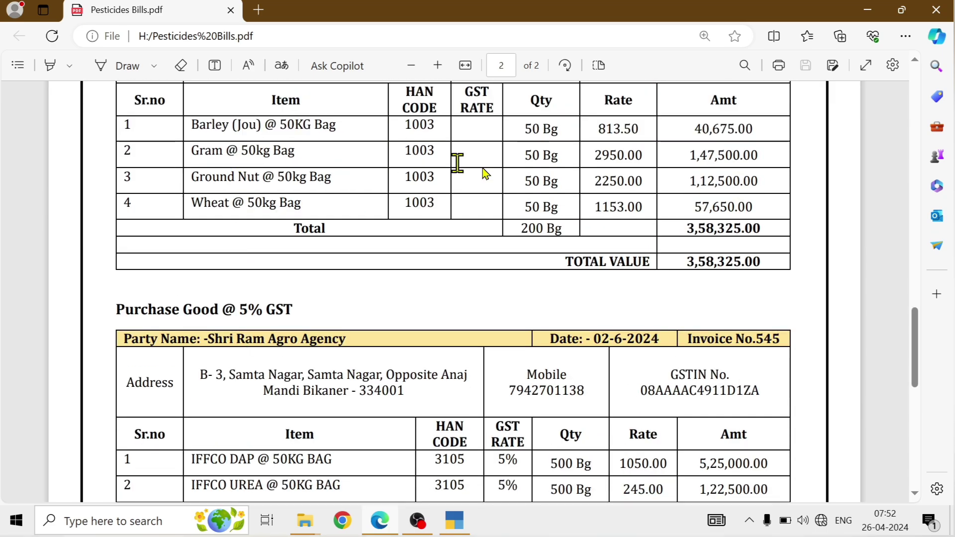
pyautogui.hotkey('alt', 'Tab')
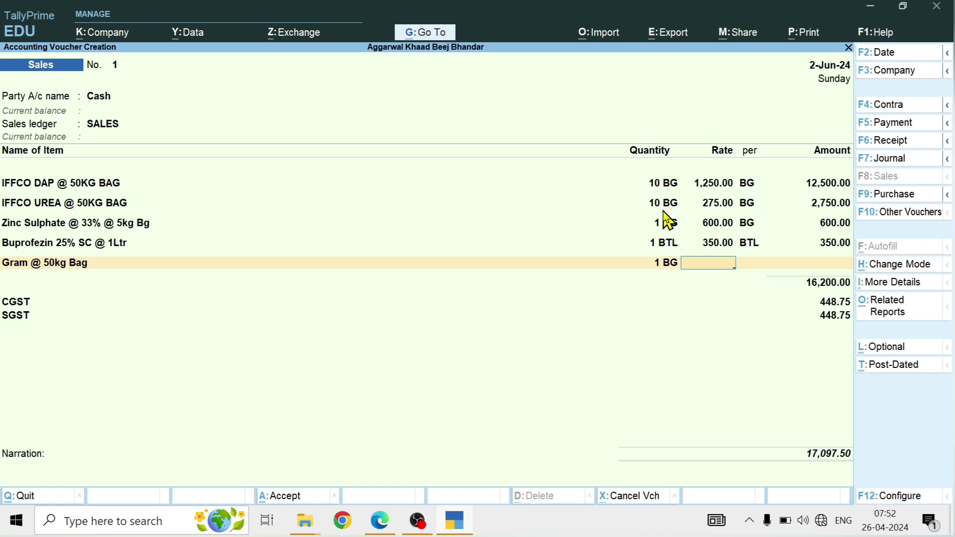
pyautogui.write('3150')
pyautogui.press('Return')
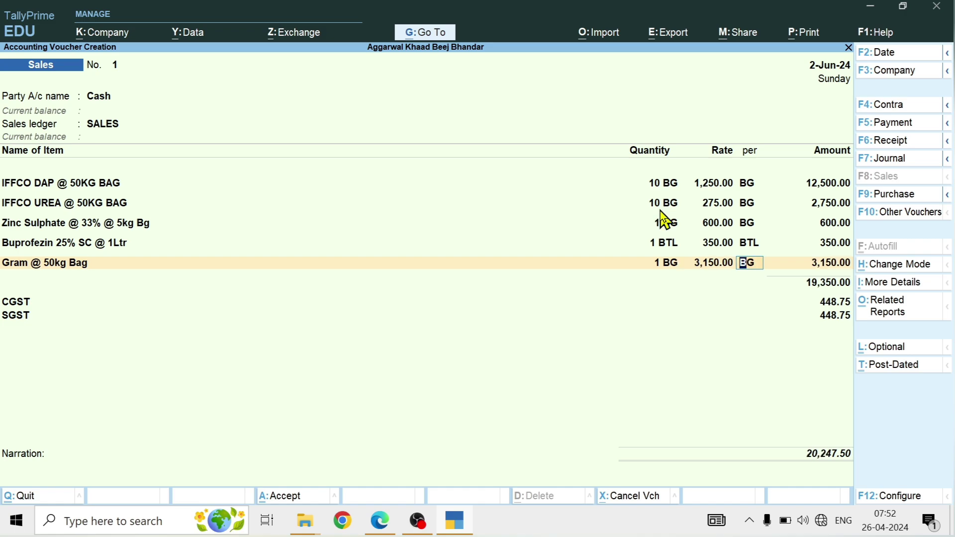
pyautogui.press('Return')
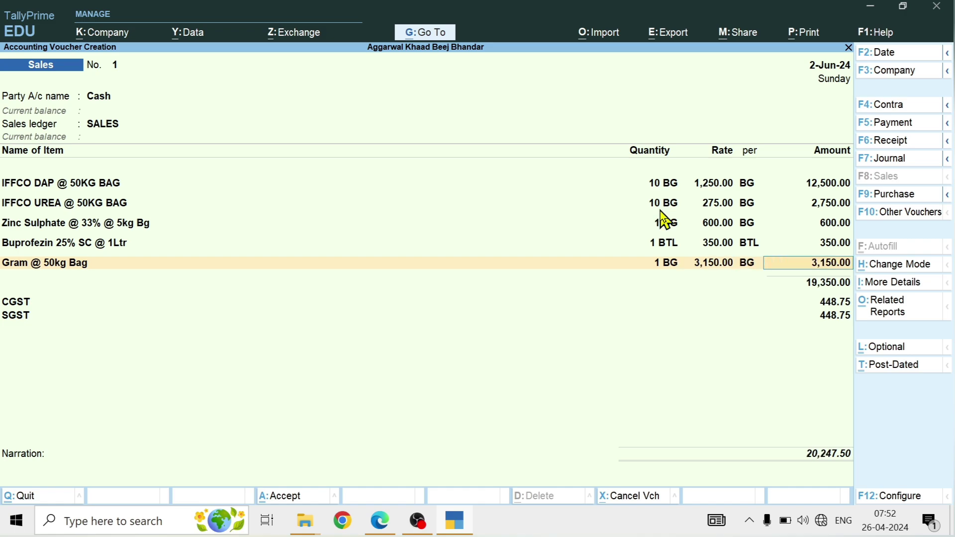
# - Check the Gram item in the voucher's GST Tax Analysis and save the multi-rate cash sales voucher without a narration
pyautogui.click(833, 314)
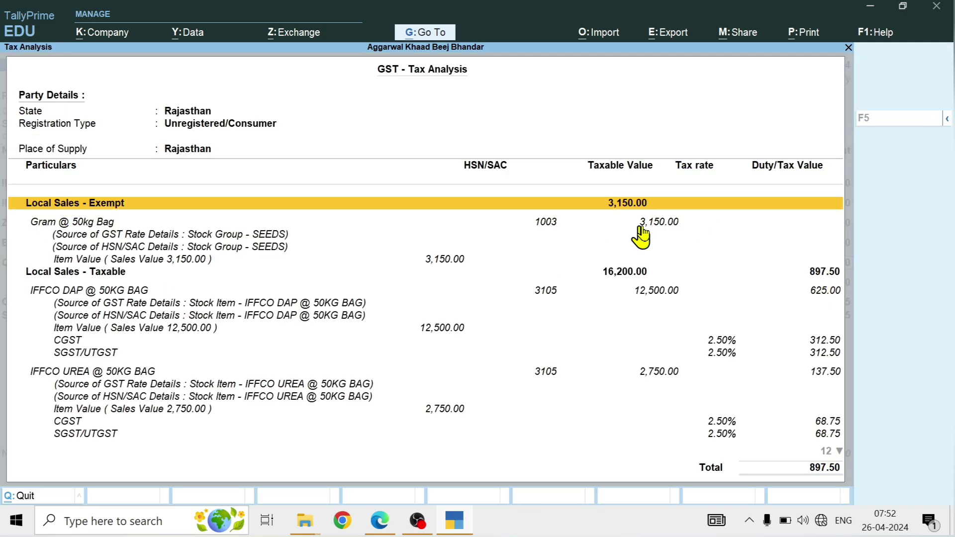
pyautogui.press('Escape')
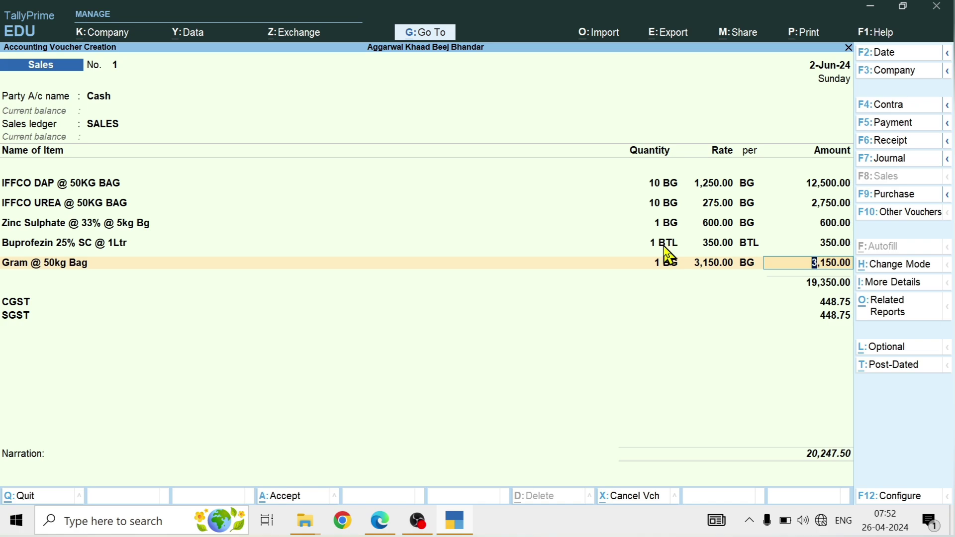
pyautogui.press('Return')
pyautogui.press('Return')
pyautogui.press('Return')
pyautogui.press('Return')
pyautogui.press('Return')
pyautogui.press('Return')
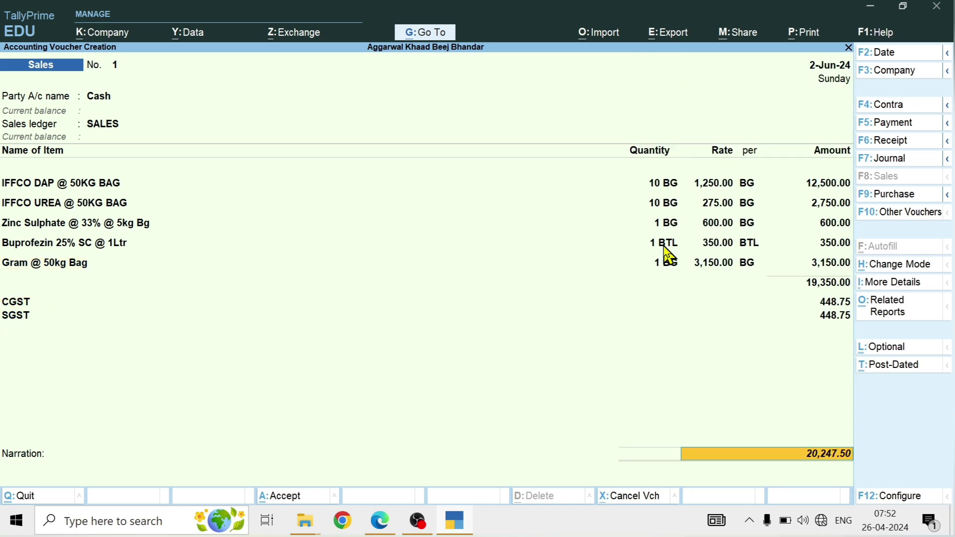
pyautogui.press('Return')
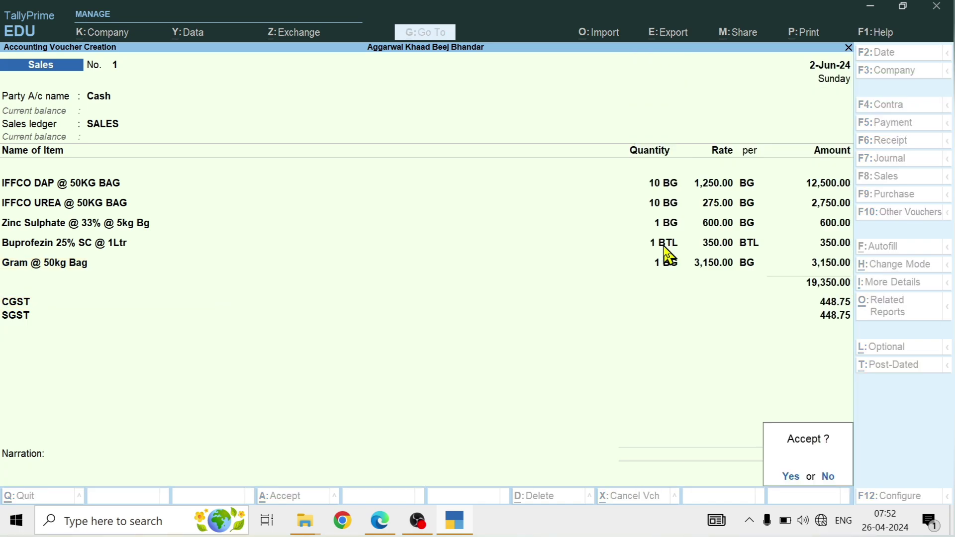
pyautogui.press('Escape')
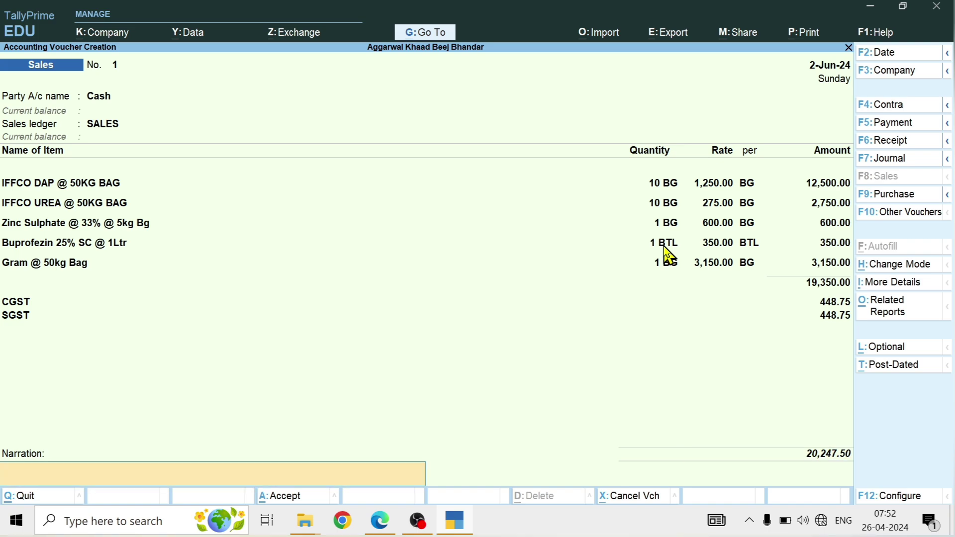
pyautogui.press('Return')
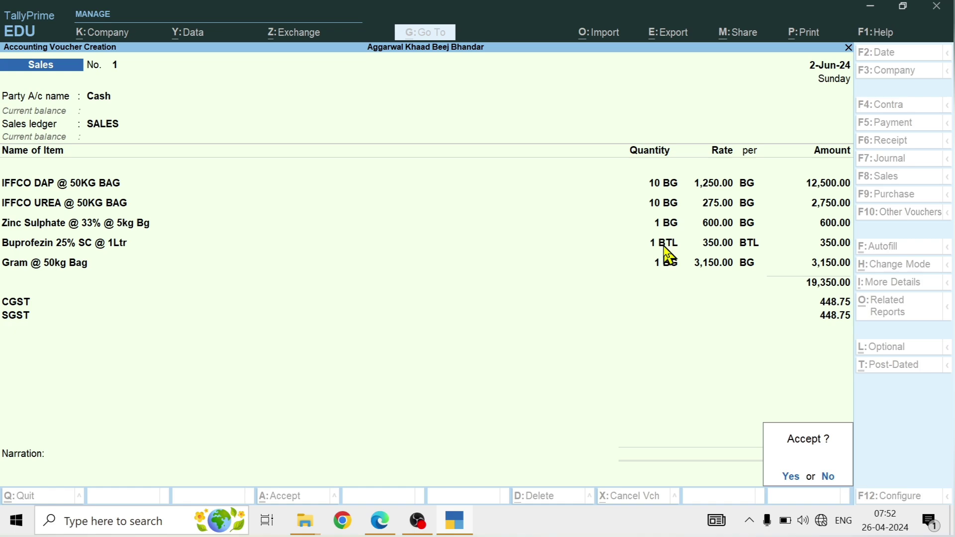
pyautogui.press('Return')
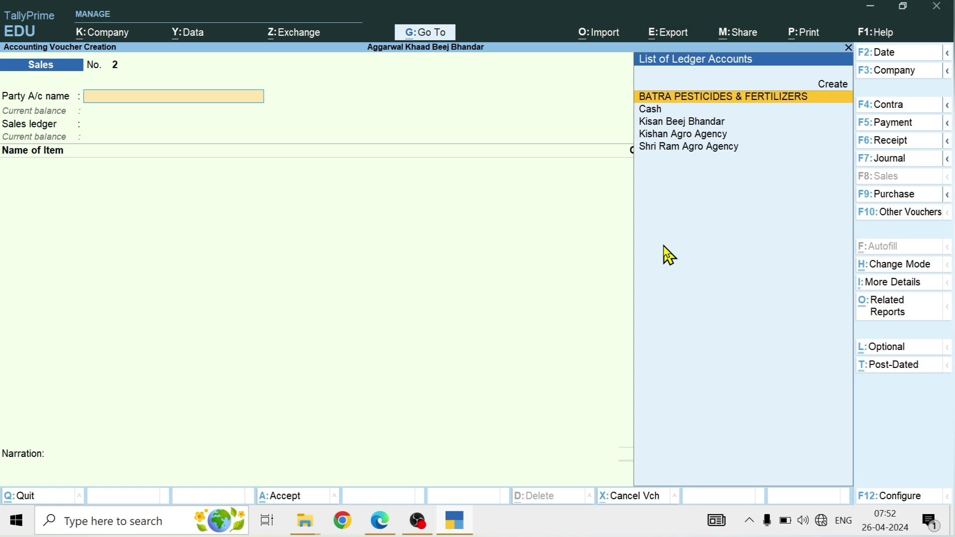
# - Choose Cash as the party of the new sales voucher and accept its default party details
pyautogui.press('Down')
pyautogui.press('Return')
pyautogui.hotkey('ctrl', 'a')
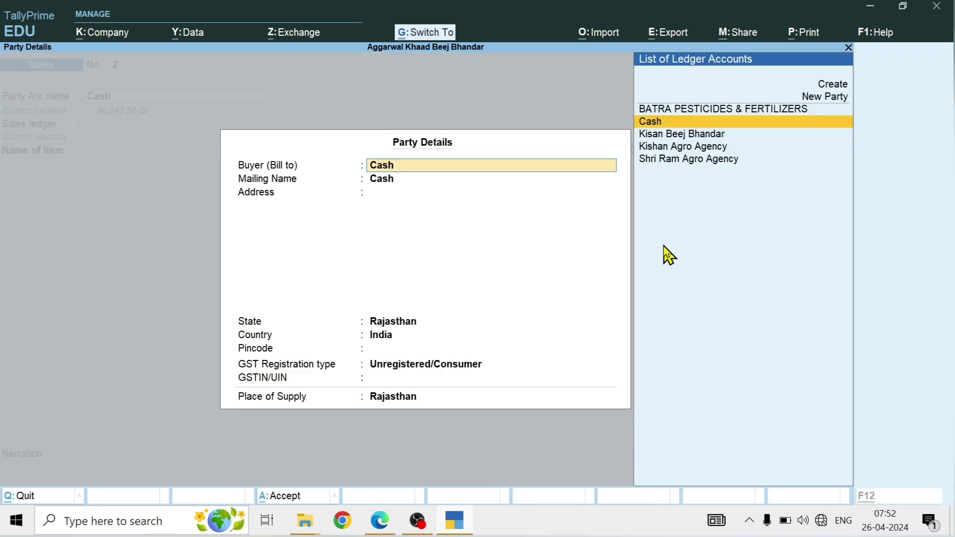
pyautogui.hotkey('ctrl', 'a')
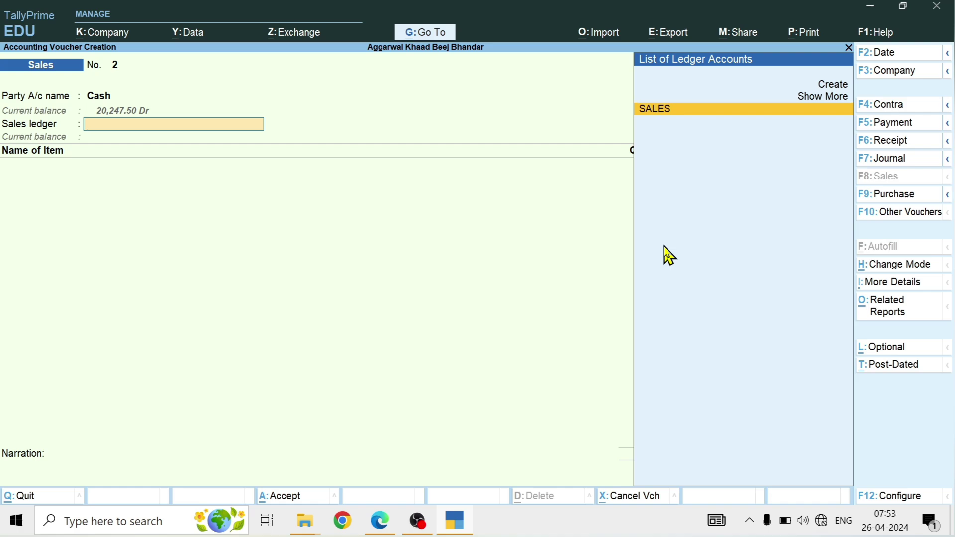
# - Create a sales ledger named SALES EXEMPT under Sales Accounts and use it in the voucher
pyautogui.press('Up')
pyautogui.press('Up')
pyautogui.press('Return')
pyautogui.write('SALES')
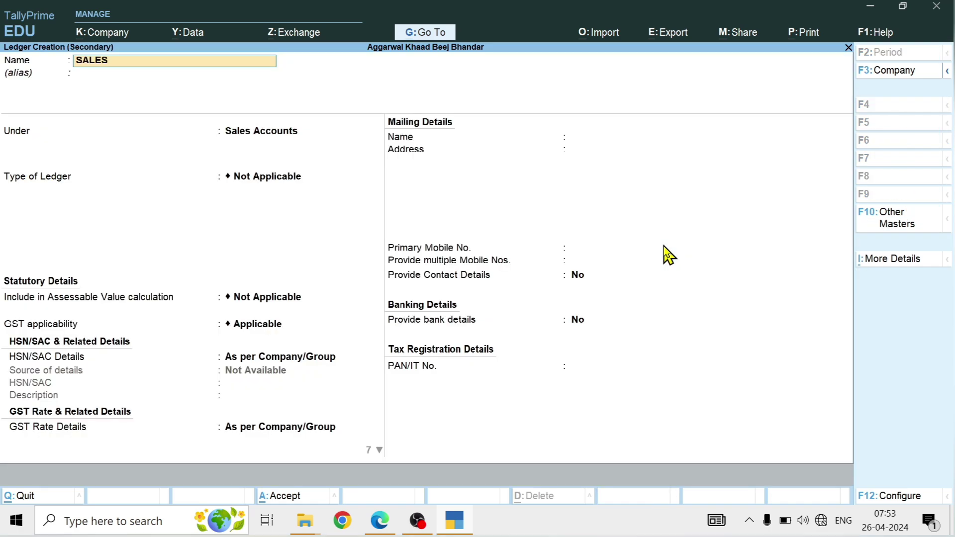
pyautogui.write(' EXEMPT')
pyautogui.press('Return')
pyautogui.press('Return')
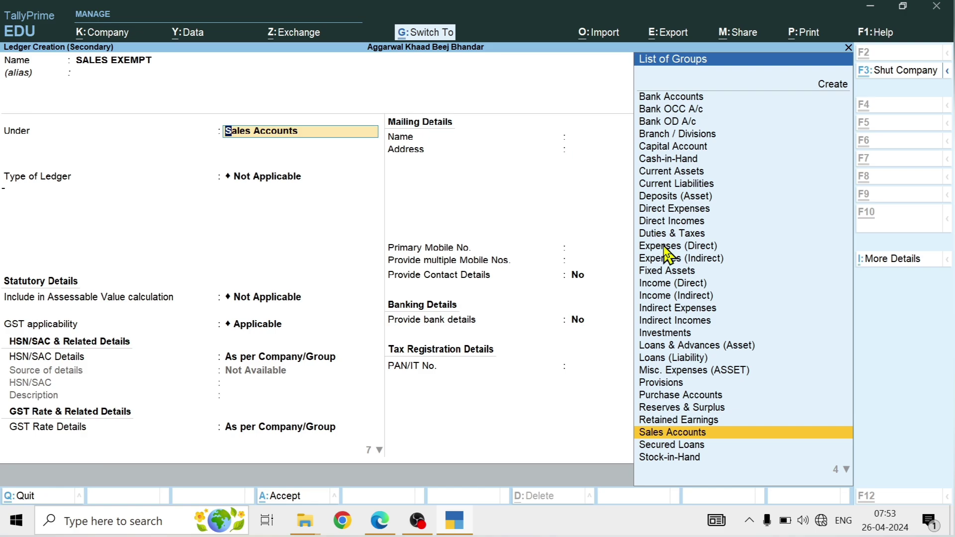
pyautogui.hotkey('ctrl', 'a')
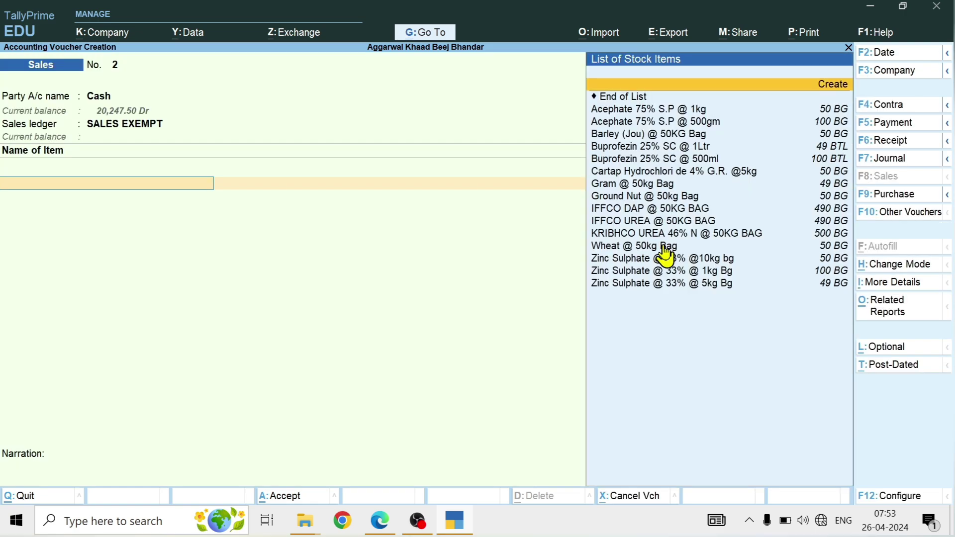
# - Add Barley (Jou) @ 50KG Bag to the exempt sales voucher with a quantity of 5 BG
pyautogui.press('Down')
pyautogui.press('Down')
pyautogui.press('Down')
pyautogui.press('Return')
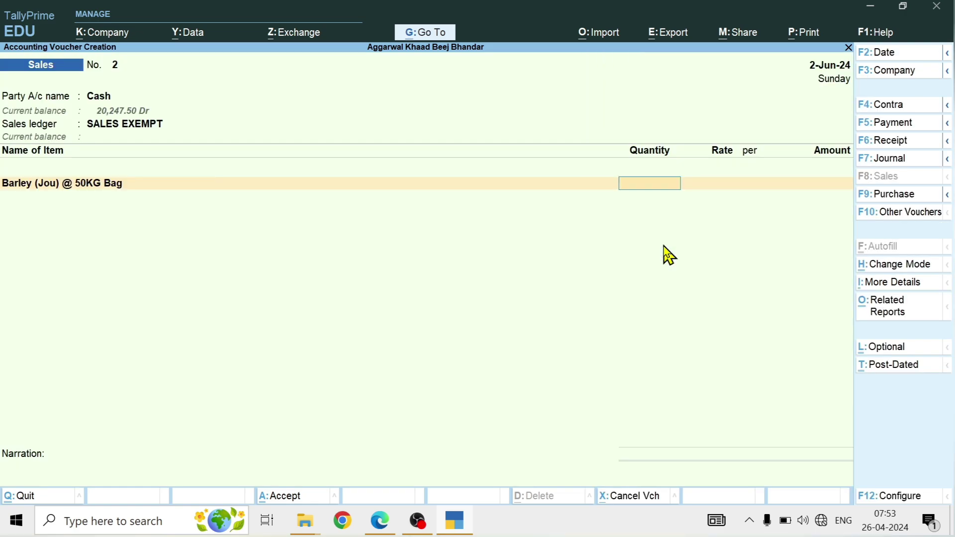
pyautogui.write('5')
pyautogui.press('Return')
# - Look up the Barley purchase rate in the Kisan Beej Bhandar bill and set its sales rate to 950 per BG
pyautogui.hotkey('alt', 'Tab')
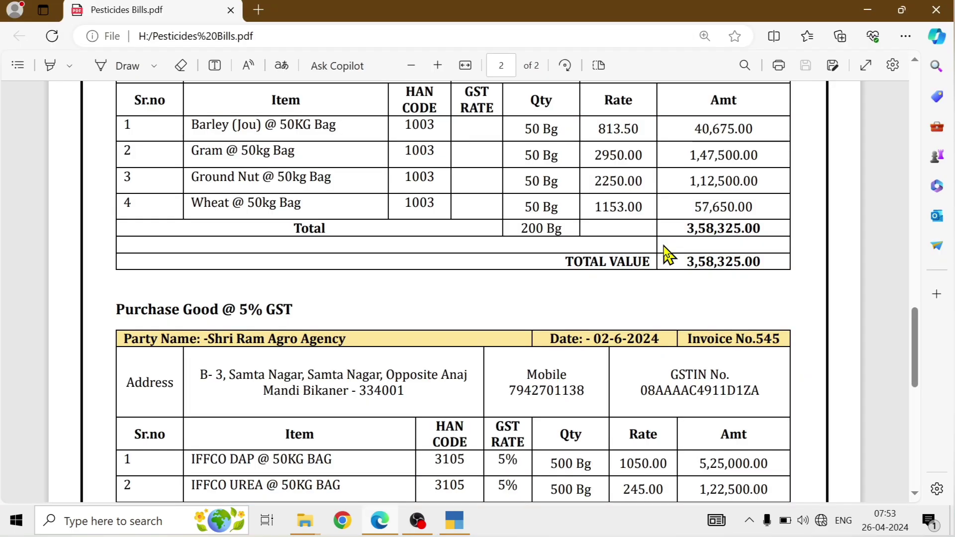
pyautogui.hotkey('alt', 'Tab')
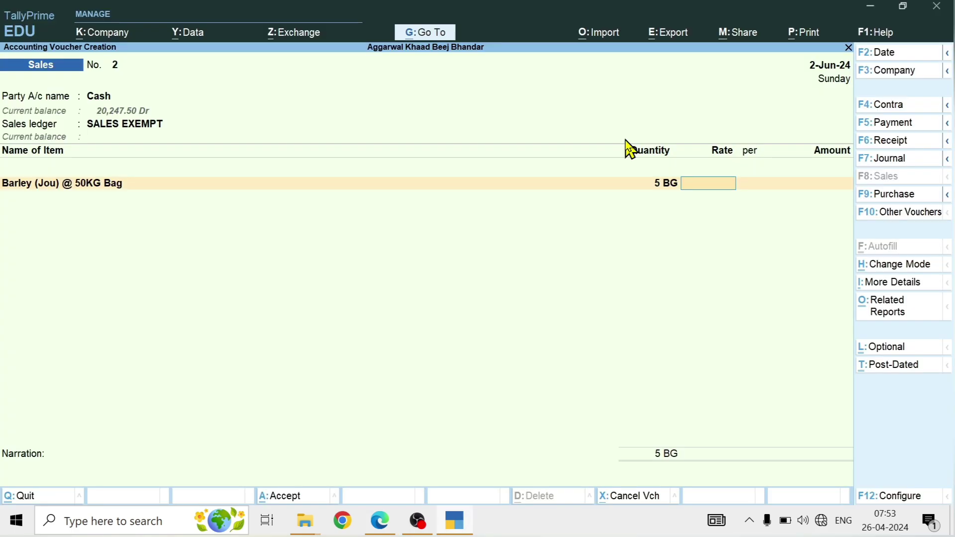
pyautogui.write('950')
pyautogui.press('Return')
pyautogui.press('Return')
pyautogui.press('Return')
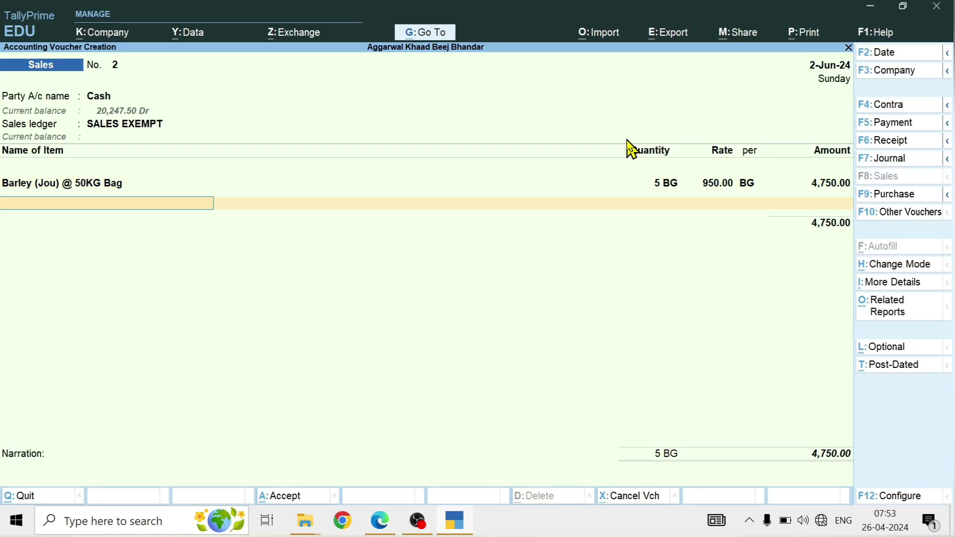
# - End the item list without adding tax ledgers and save the exempt cash sales voucher
pyautogui.press('Return')
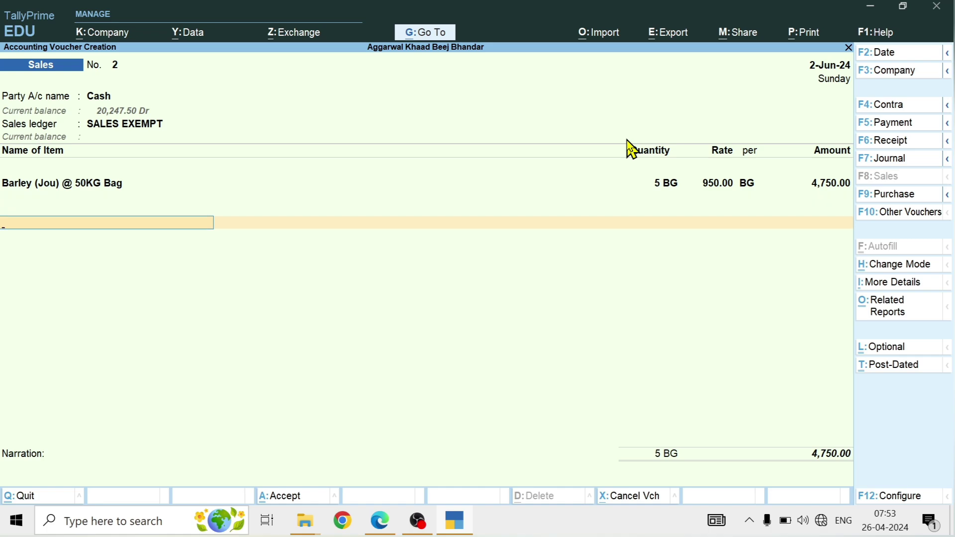
pyautogui.hotkey('ctrl', 'o')
pyautogui.press('Escape')
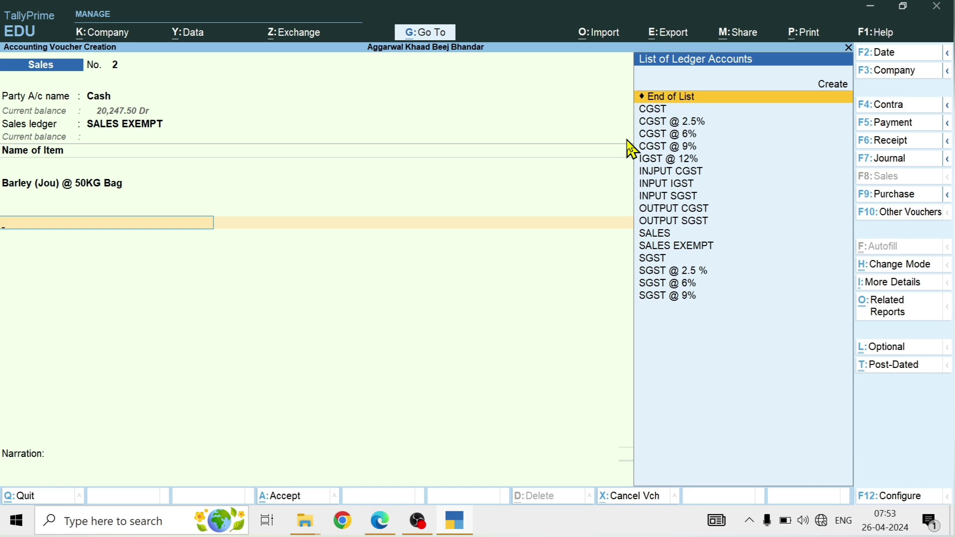
pyautogui.press('Return')
pyautogui.press('Return')
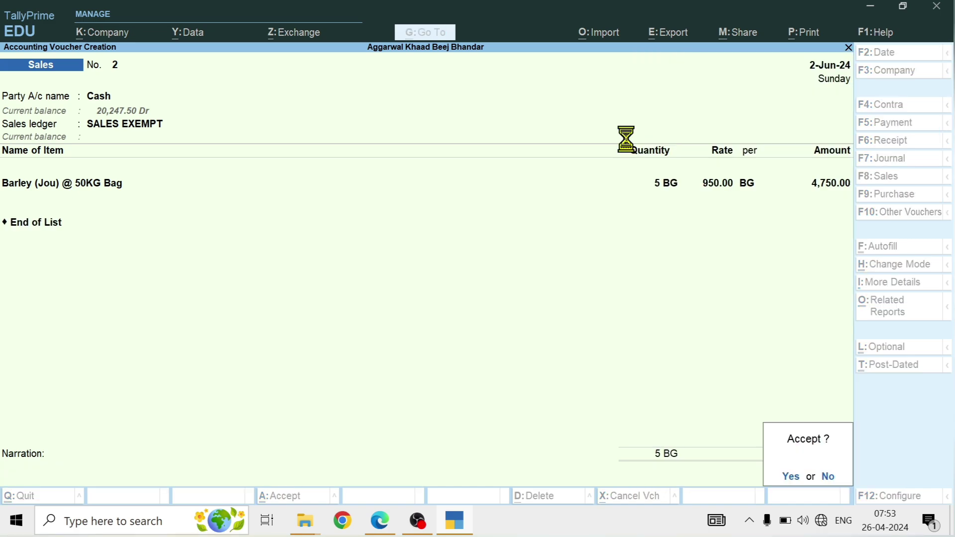
pyautogui.press('Return')
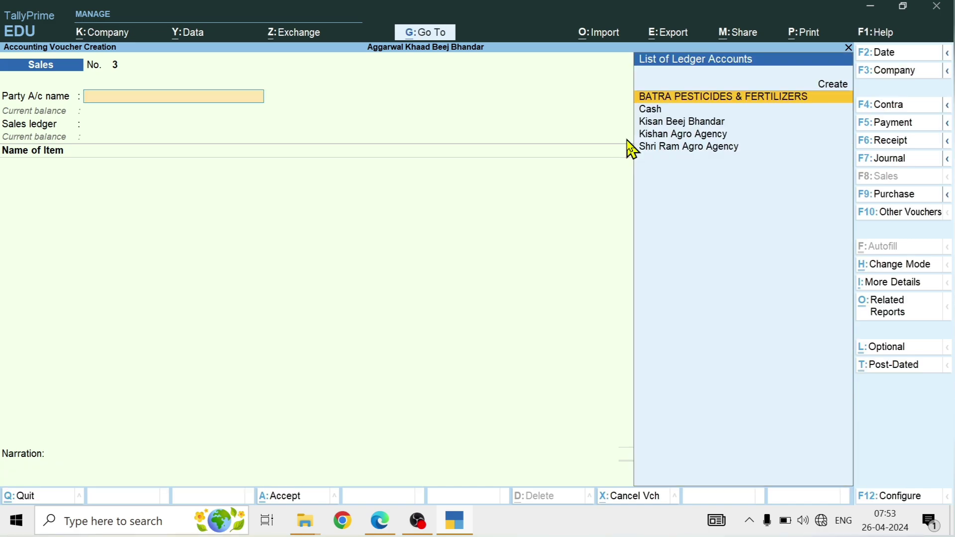
# - Choose Cash as the party of the third sales voucher and accept its default party details
pyautogui.press('Down')
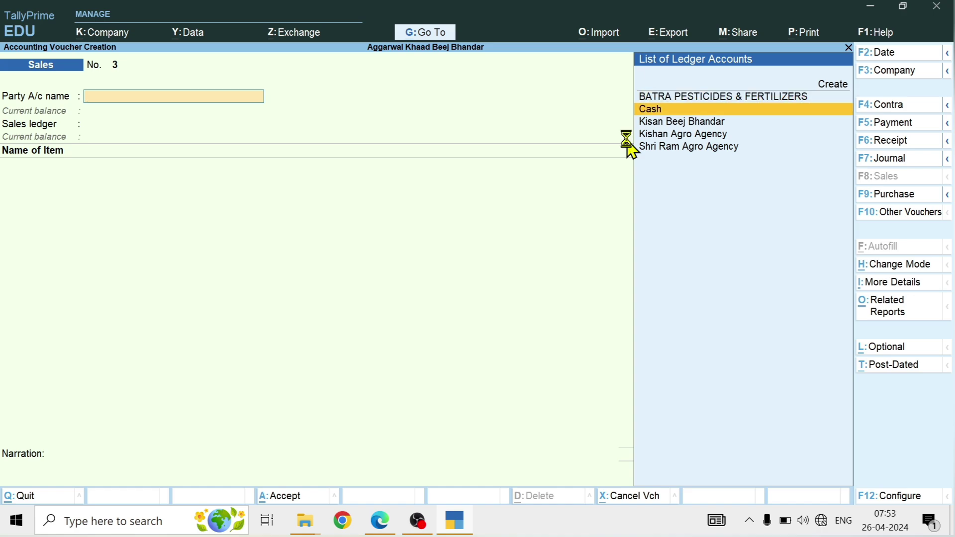
pyautogui.press('Return')
pyautogui.hotkey('ctrl', 'a')
pyautogui.hotkey('ctrl', 'a')
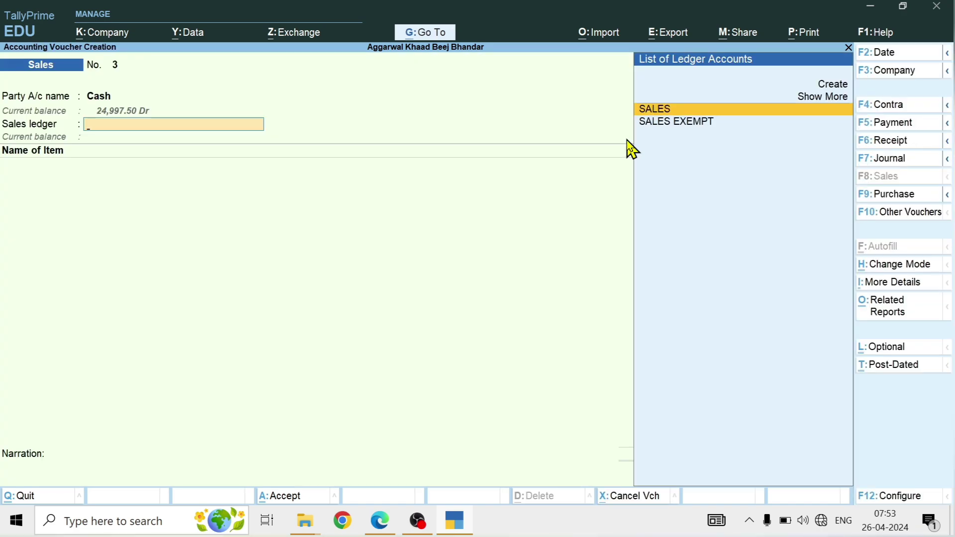
# - Create a sales ledger named SALES @ 5% with default settings and use it in the third sales voucher
pyautogui.press('Up')
pyautogui.press('Up')
pyautogui.press('Return')
pyautogui.write('SALES')
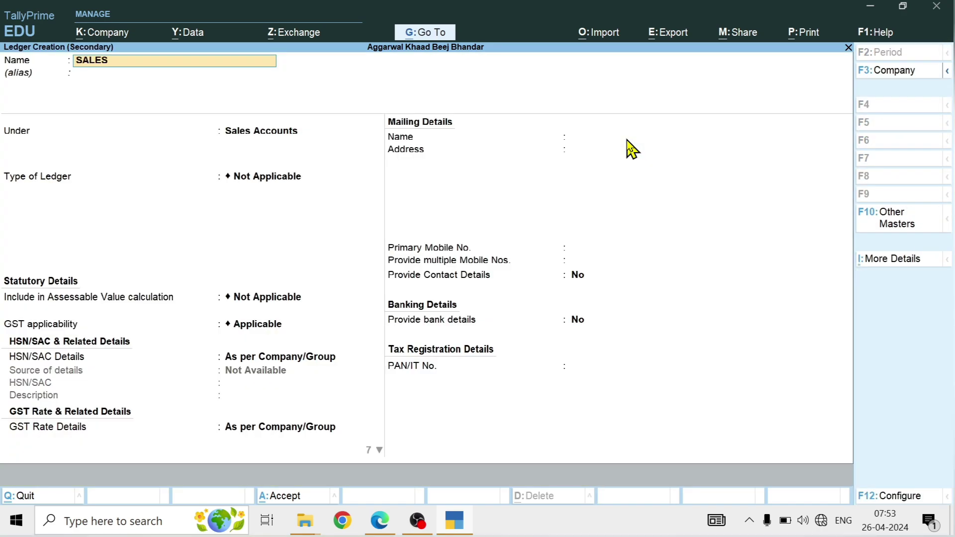
pyautogui.write(' @ 5%')
pyautogui.press('Return')
pyautogui.hotkey('ctrl', 'a')
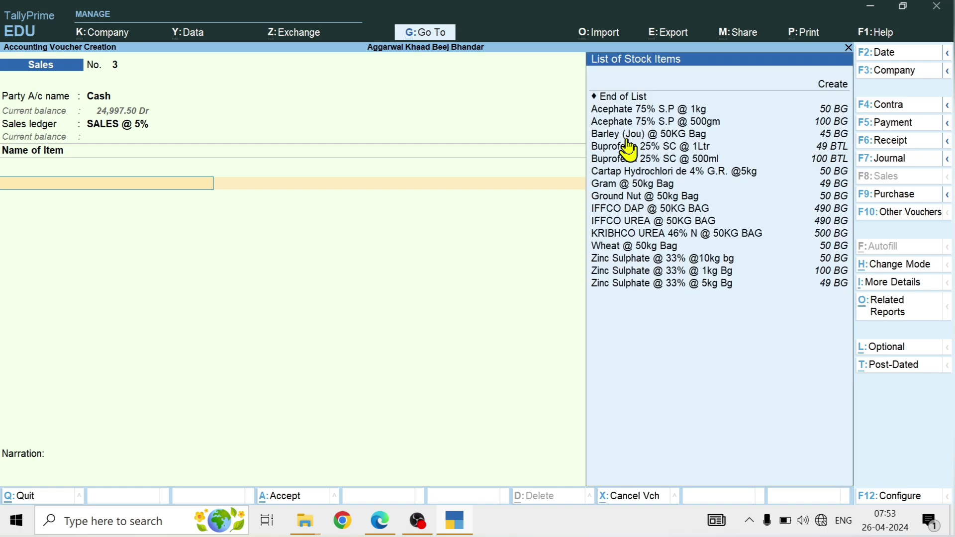
# - Check the 5% GST goods in the bills PDF and add KRIBHCO UREA 46% N @ 50KG BAG with a quantity of 10 BG
pyautogui.hotkey('alt', 'Tab')
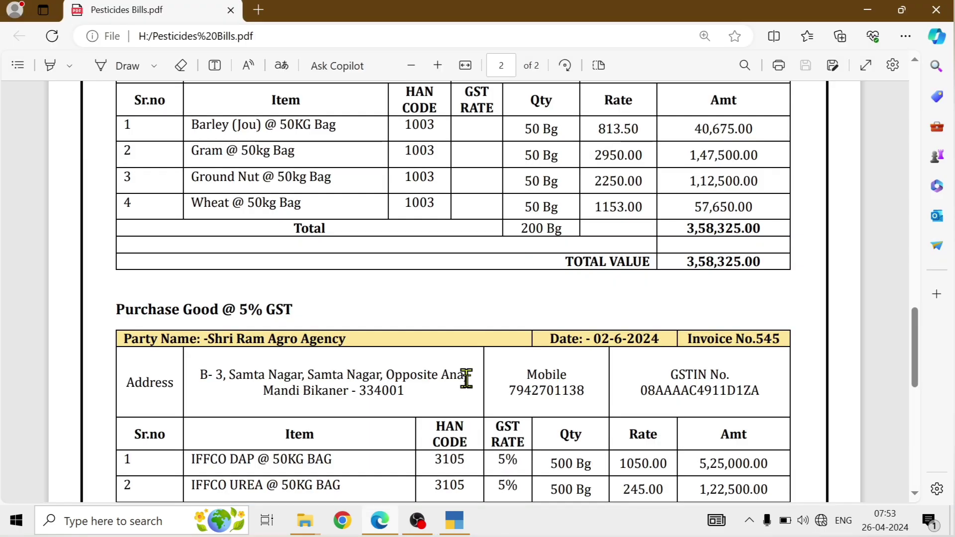
pyautogui.scroll(-3, 398, 393)
pyautogui.hotkey('alt', 'Tab')
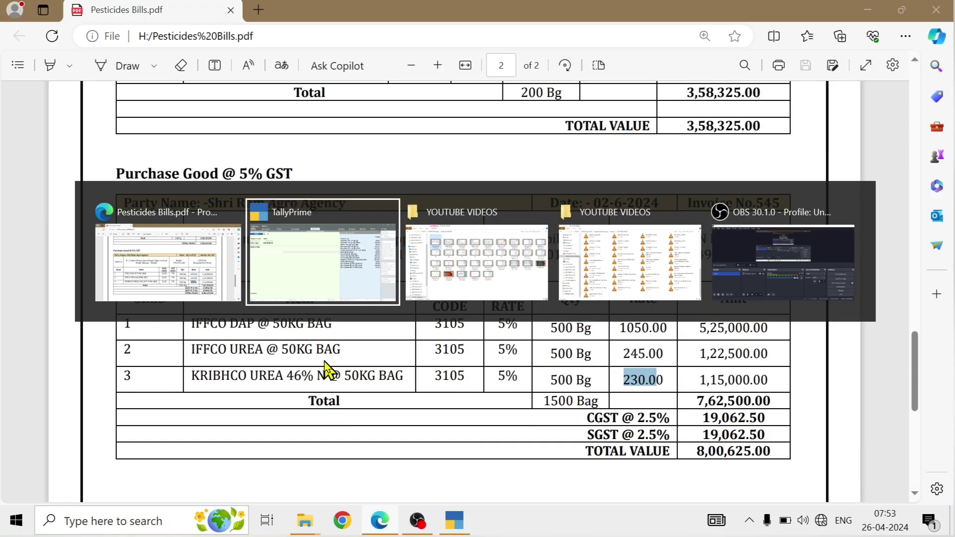
pyautogui.write('kr')
pyautogui.press('Return')
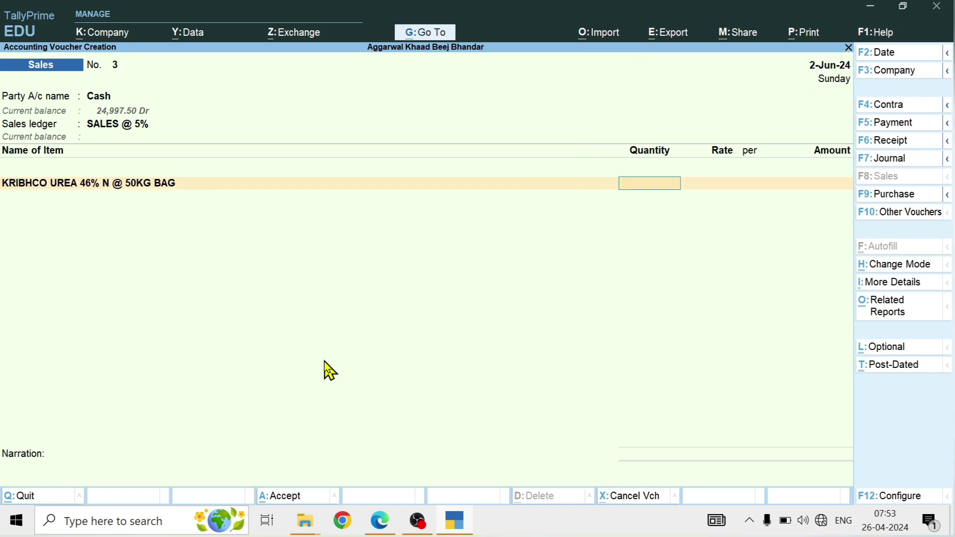
pyautogui.write('10')
pyautogui.press('Return')
# - Look up the KRIBHCO UREA purchase rate in the Shri Ram Agro Agency bill, set its sales rate to 280 per BG and end the item list
pyautogui.hotkey('alt', 'Tab')
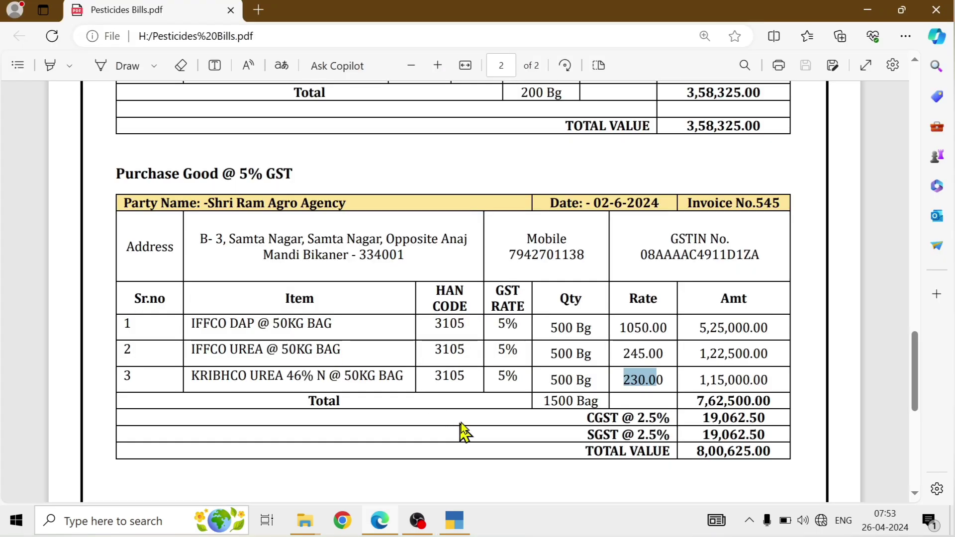
pyautogui.hotkey('alt', 'Tab')
pyautogui.write('280')
pyautogui.press('Return')
pyautogui.press('Return')
pyautogui.press('Return')
pyautogui.press('Return')
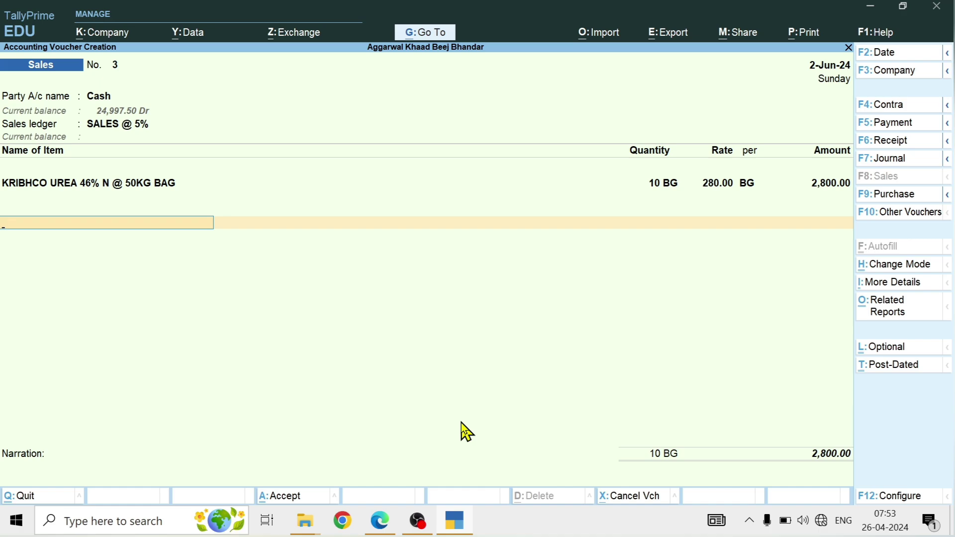
# - Add the CGST @ 2.5% and SGST @ 2.5 % tax ledgers to the 5% sales voucher
pyautogui.write('CG')
pyautogui.press('Down')
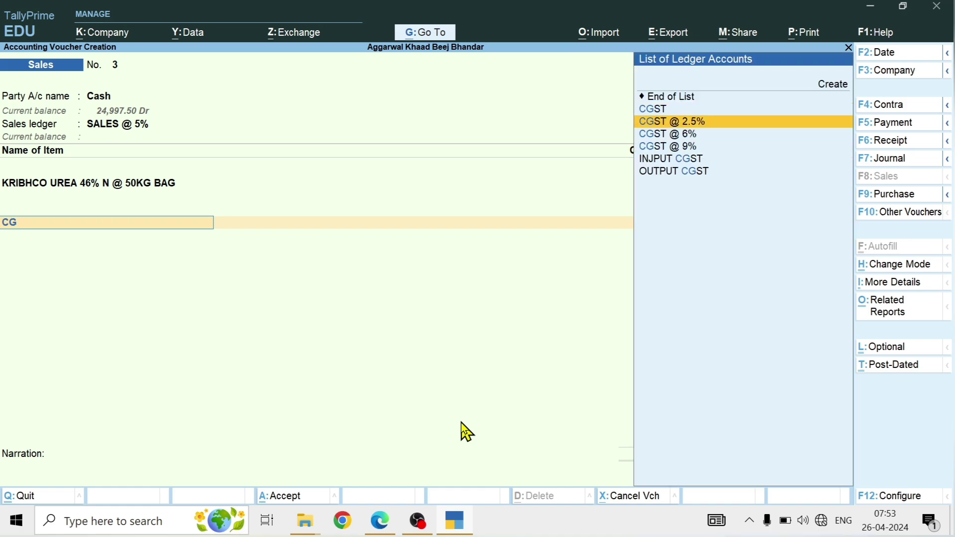
pyautogui.press('Return')
pyautogui.press('Return')
pyautogui.write('SG')
pyautogui.press('Down')
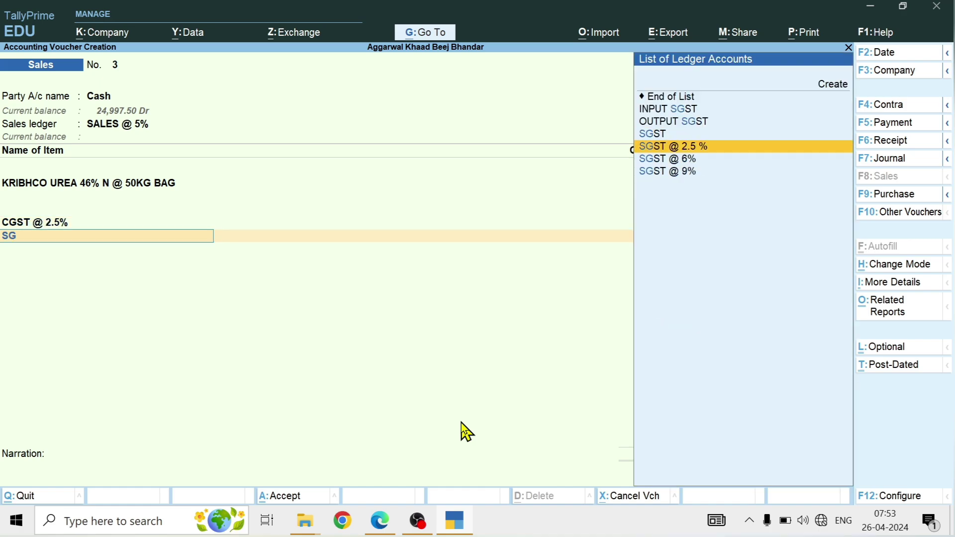
pyautogui.press('Return')
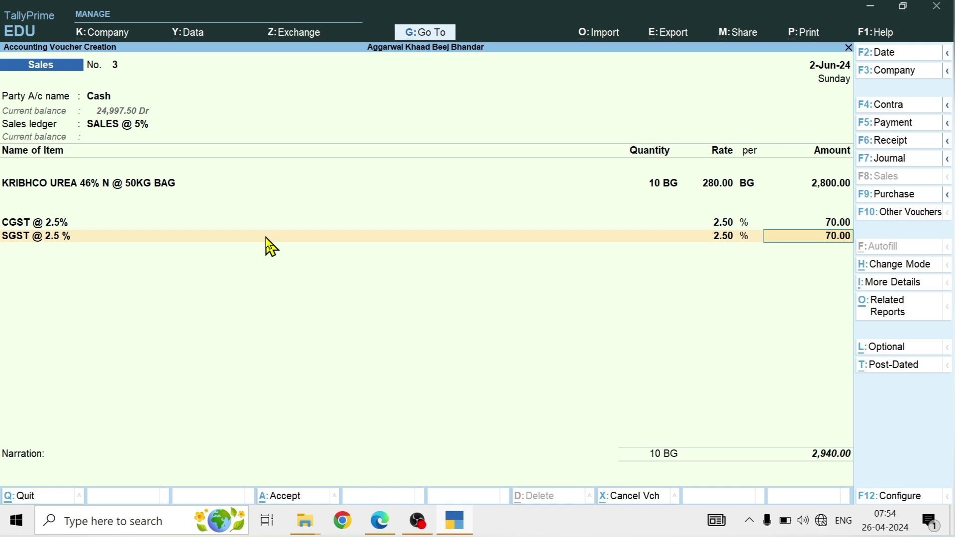
# - End the tax ledger list and save the 5% cash sales voucher without a narration
pyautogui.press('Return')
pyautogui.press('Return')
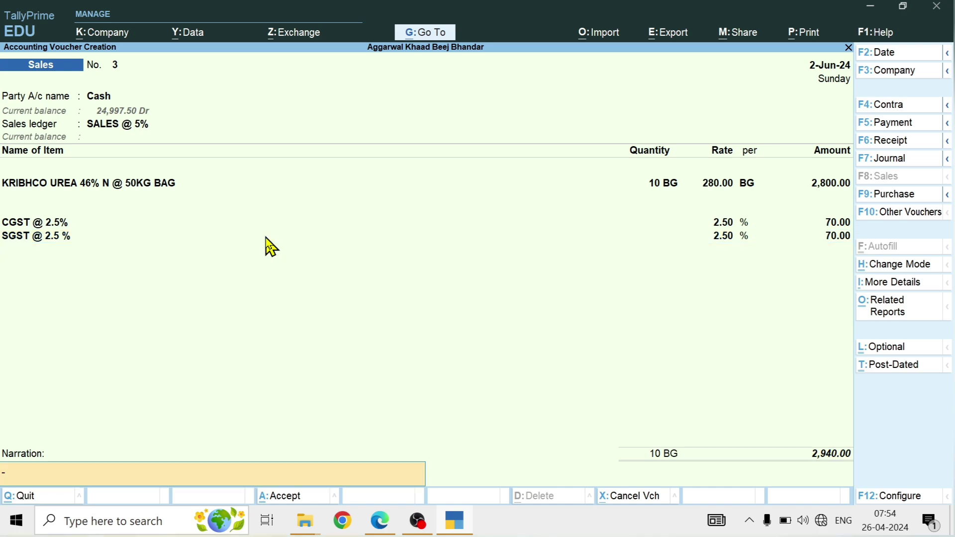
pyautogui.press('Return')
pyautogui.press('Return')
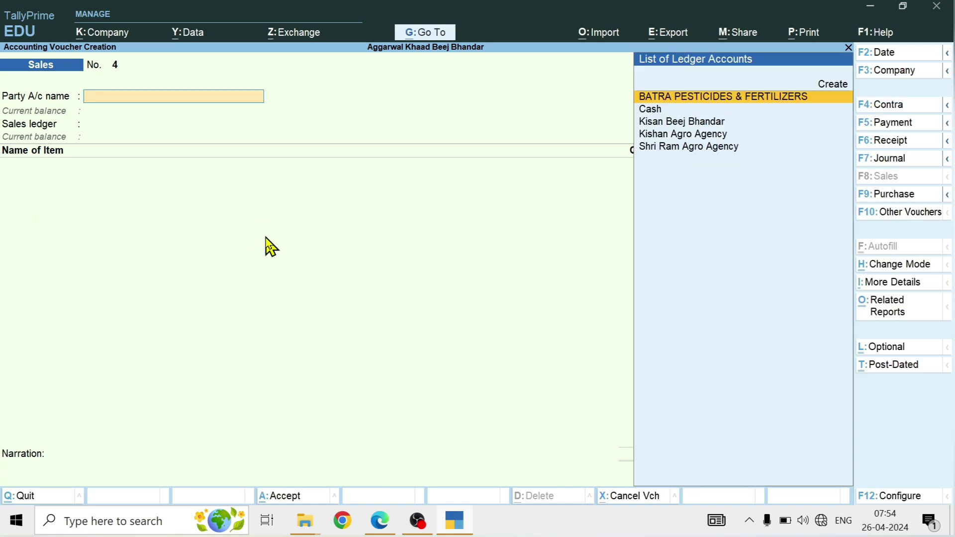
# - Date the fourth sales voucher 1-7 and choose Cash as its party with the default party details
pyautogui.press('F2')
pyautogui.write('1-7')
pyautogui.press('Return')
pyautogui.press('Down')
pyautogui.press('Return')
pyautogui.hotkey('ctrl', 'a')
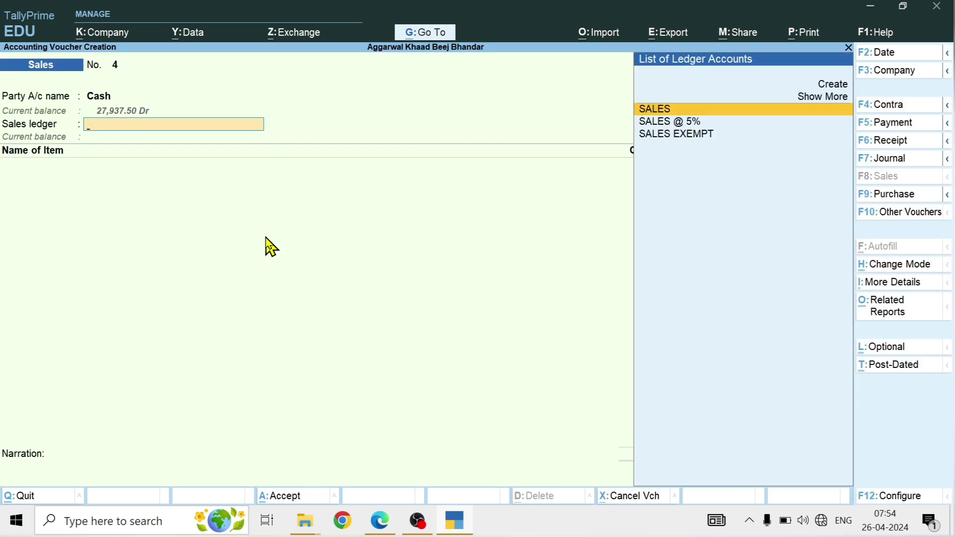
# - Create a sales ledger named SALES @ 12% with default settings and use it in the fourth sales voucher
pyautogui.press('Up')
pyautogui.press('Up')
pyautogui.press('Return')
pyautogui.write('SALS')
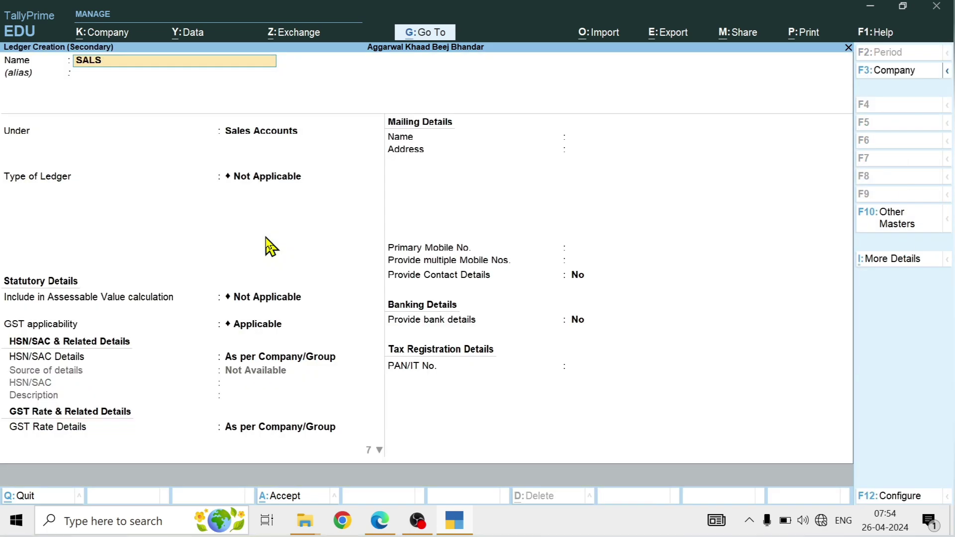
pyautogui.press('BackSpace')
pyautogui.write('ES @ 12%')
pyautogui.press('Return')
pyautogui.hotkey('ctrl', 'a')
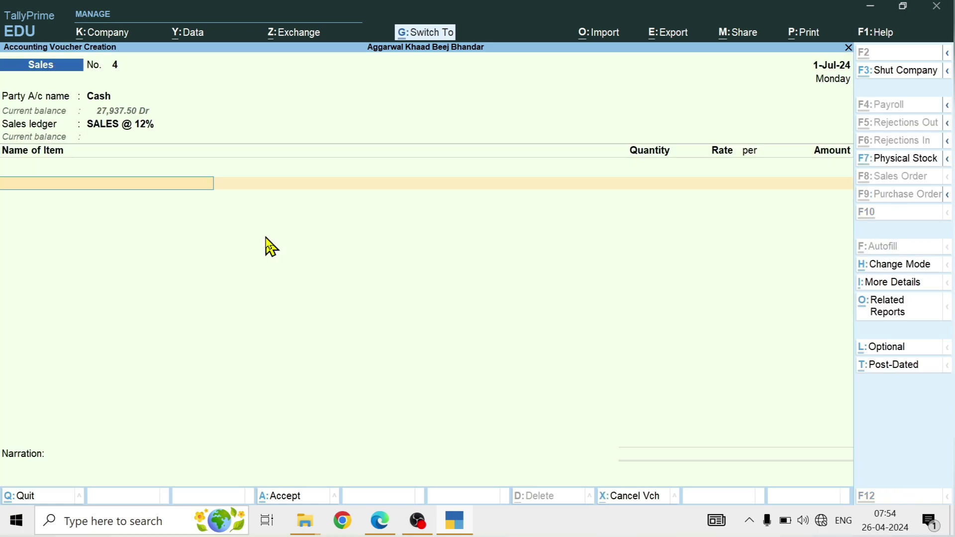
pyautogui.hotkey('alt', 'Tab')
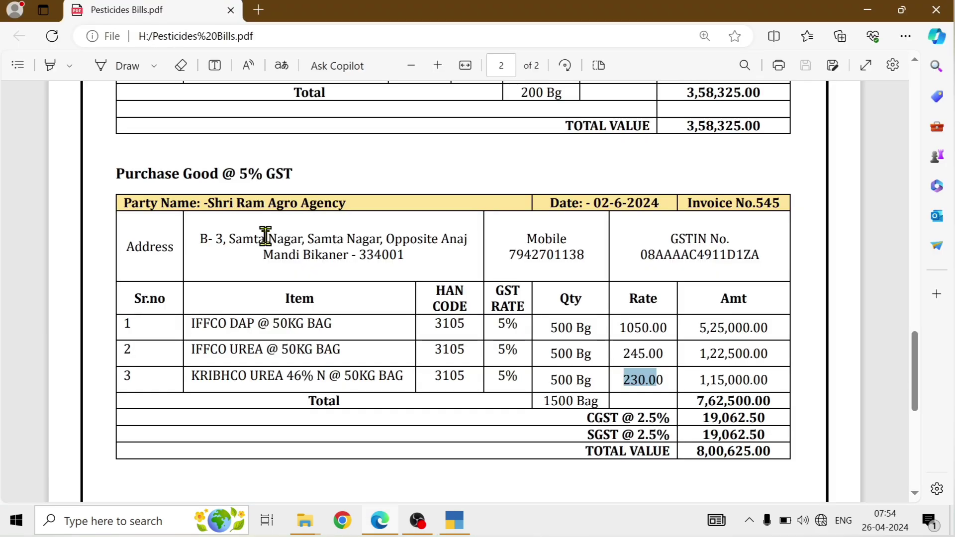
pyautogui.scroll(5, 431, 396)
pyautogui.scroll(15, 444, 404)
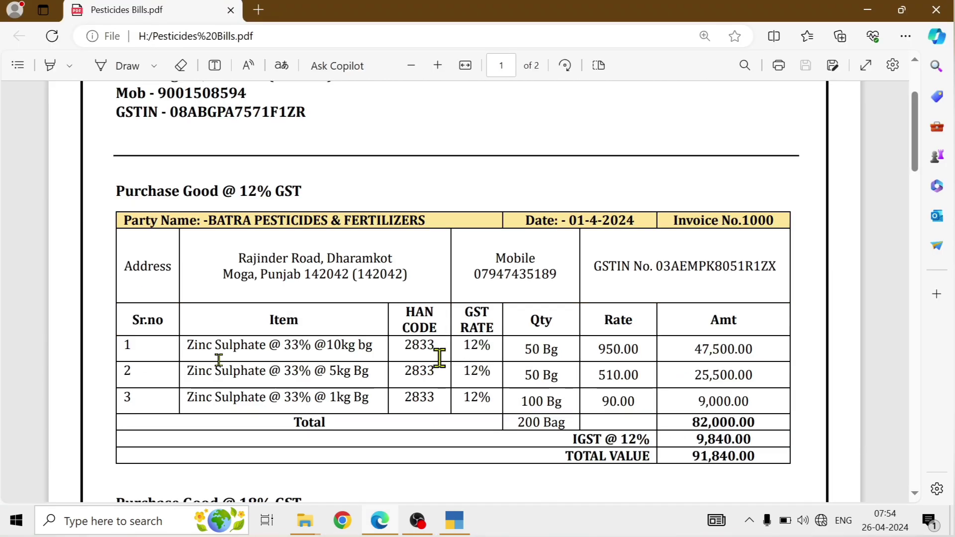
pyautogui.hotkey('alt', 'Tab')
pyautogui.write('Z')
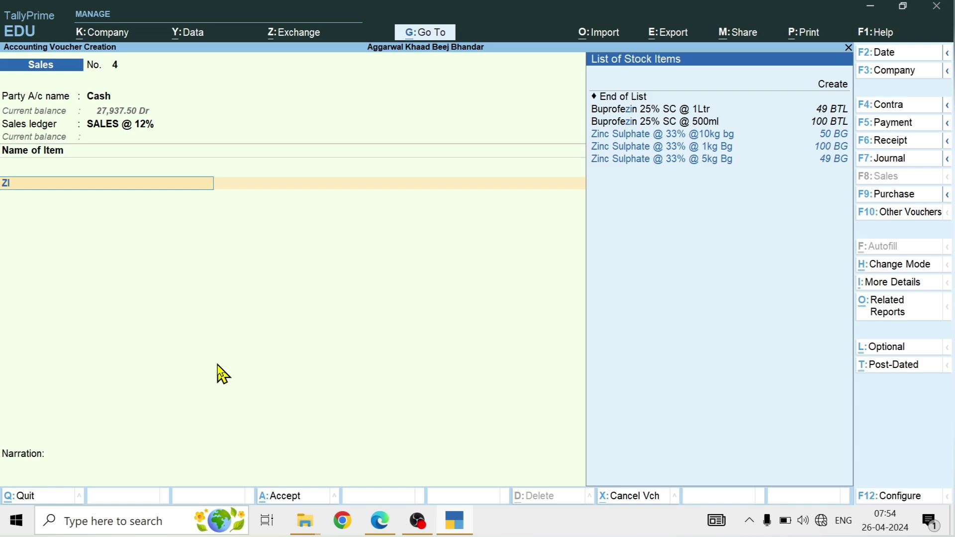
pyautogui.write('i')
pyautogui.press('Down')
pyautogui.press('Down')
pyautogui.press('Up')
pyautogui.press('Up')
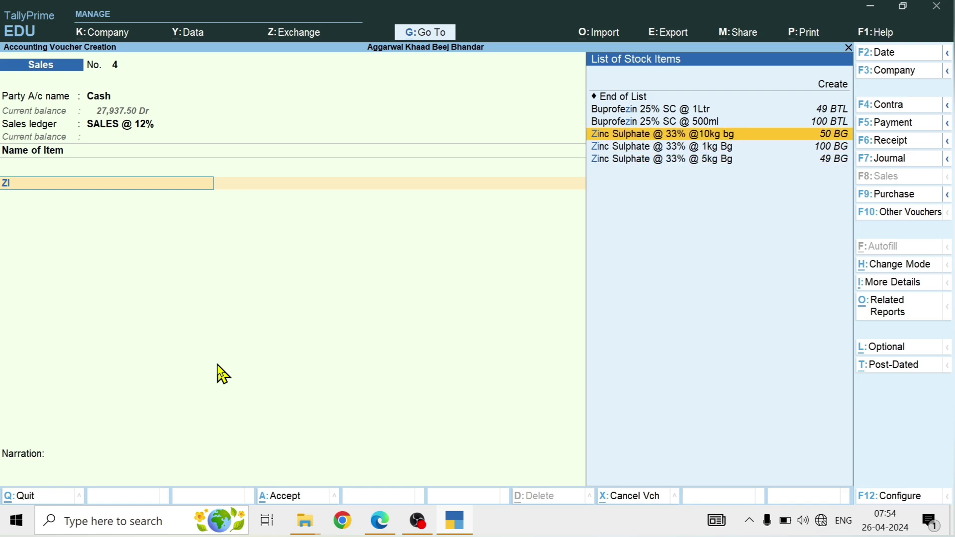
pyautogui.press('Return')
pyautogui.write('2')
pyautogui.press('Return')
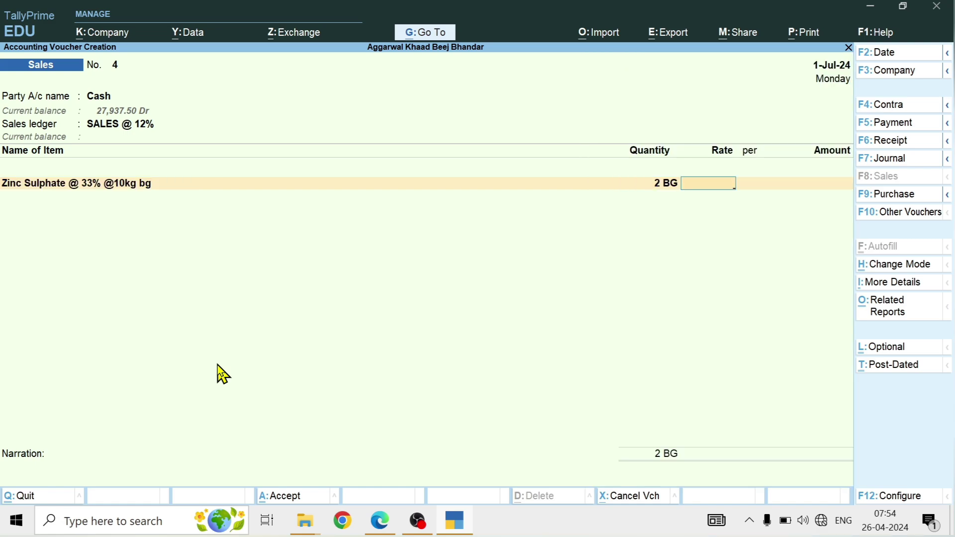
# - Look up the Zinc Sulphate 10 kg purchase rate in the BATRA PESTICIDES & FERTILIZERS bill and set its sales rate to 1,250 per BG
pyautogui.hotkey('alt', 'Tab')
pyautogui.hotkey('alt', 'Tab')
pyautogui.write('1,250')
pyautogui.press('Return')
pyautogui.press('Return')
pyautogui.press('Return')
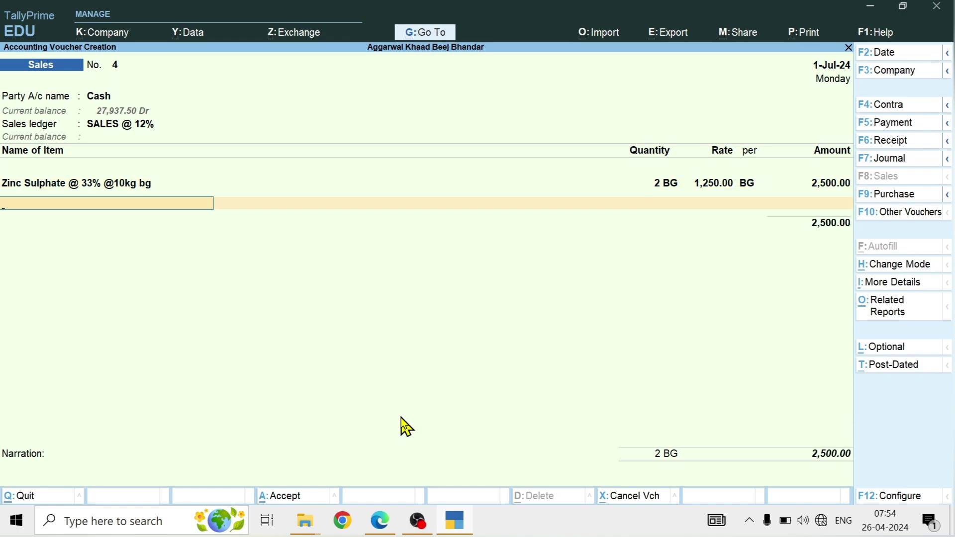
pyautogui.hotkey('alt', 'Tab')
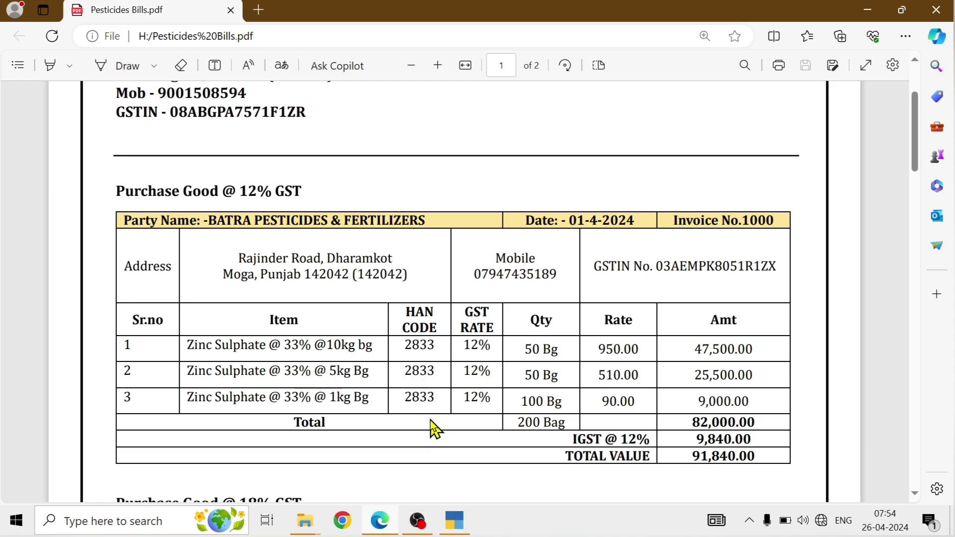
pyautogui.scroll(-10, 433, 418)
pyautogui.hotkey('alt', 'Tab')
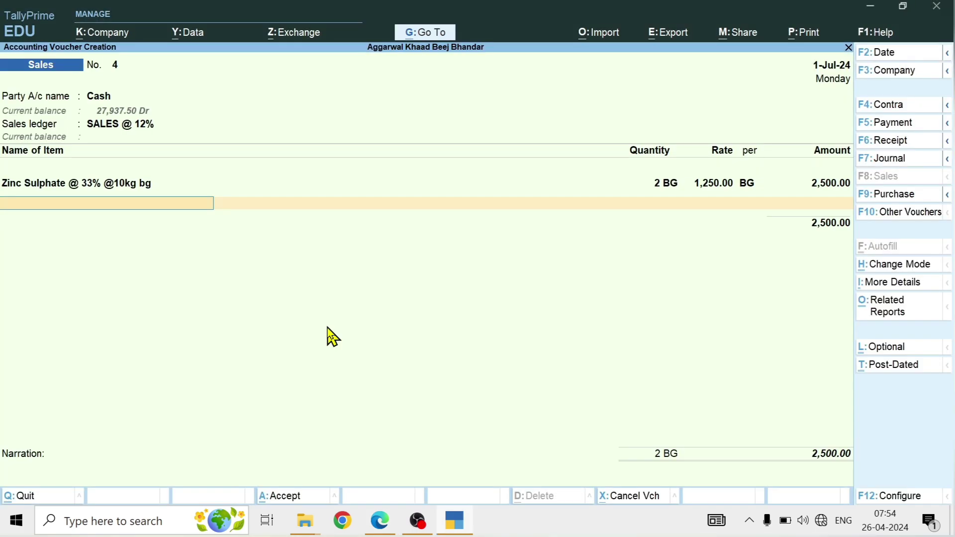
pyautogui.write('CR')
pyautogui.press('BackSpace')
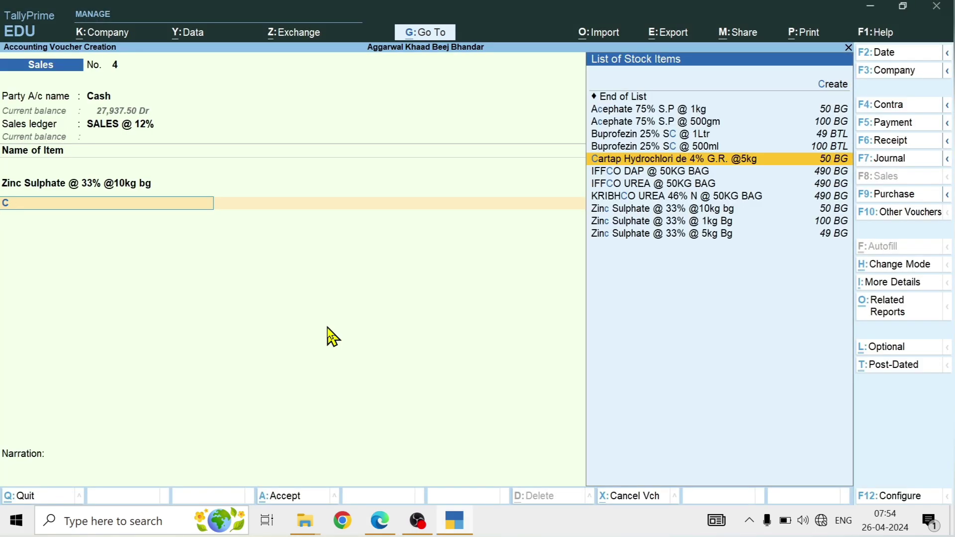
pyautogui.press('Return')
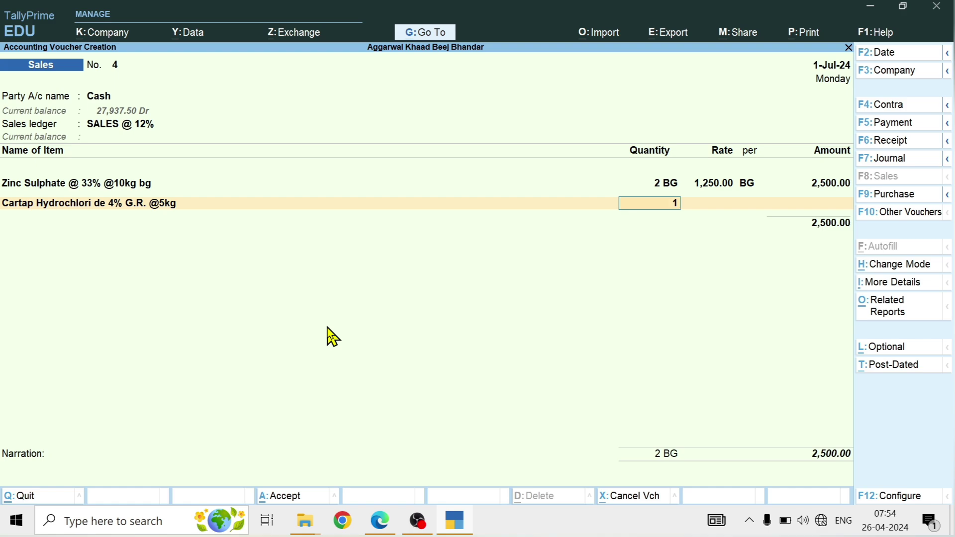
pyautogui.press('Return')
# - Look up the Cartap purchase rate in the Kishan Agro Agency bill, set its sales rate to 1,050 per BG and end the item list
pyautogui.hotkey('alt', 'Tab')
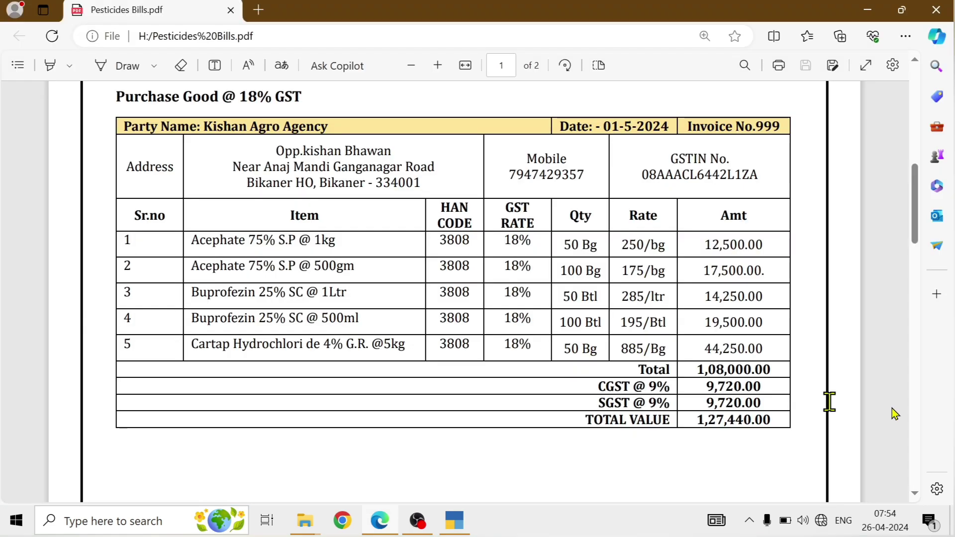
pyautogui.hotkey('alt', 'Tab')
pyautogui.write('1050')
pyautogui.press('Return')
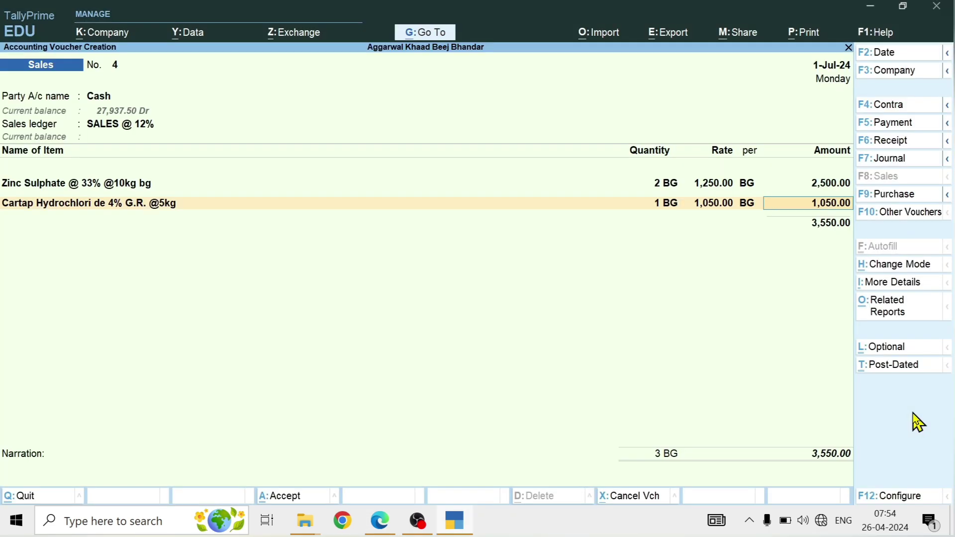
pyautogui.hotkey('alt', 'Tab')
pyautogui.scroll(3, 547, 299)
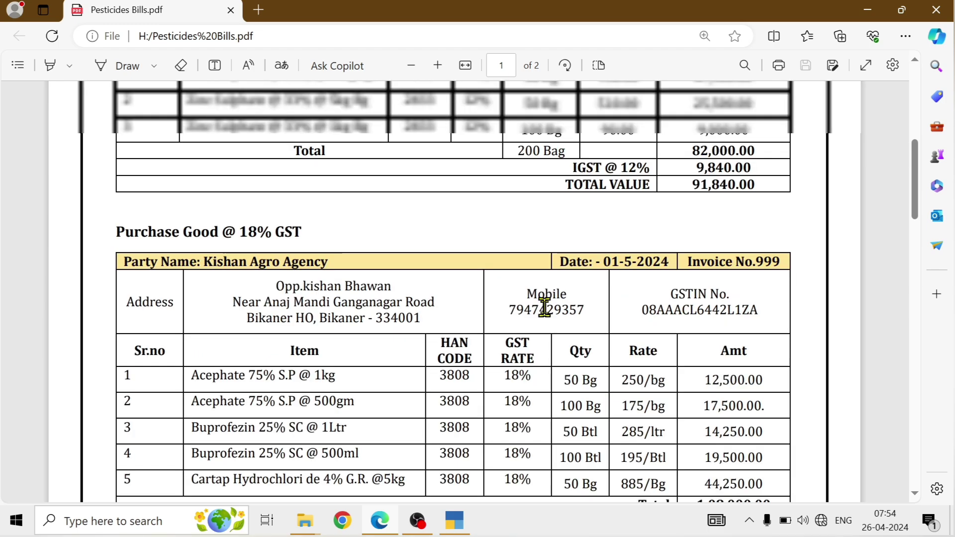
pyautogui.scroll(4, 545, 307)
pyautogui.hotkey('alt', 'Tab')
pyautogui.press('Return')
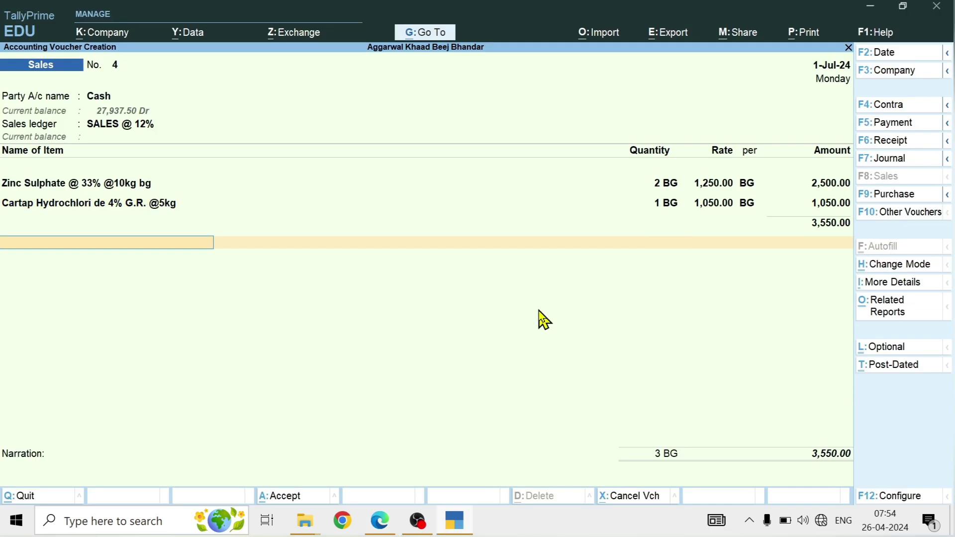
# - Try the general CGST and SGST ledgers on the two-item voucher and remove the SGST line
pyautogui.write('CGST')
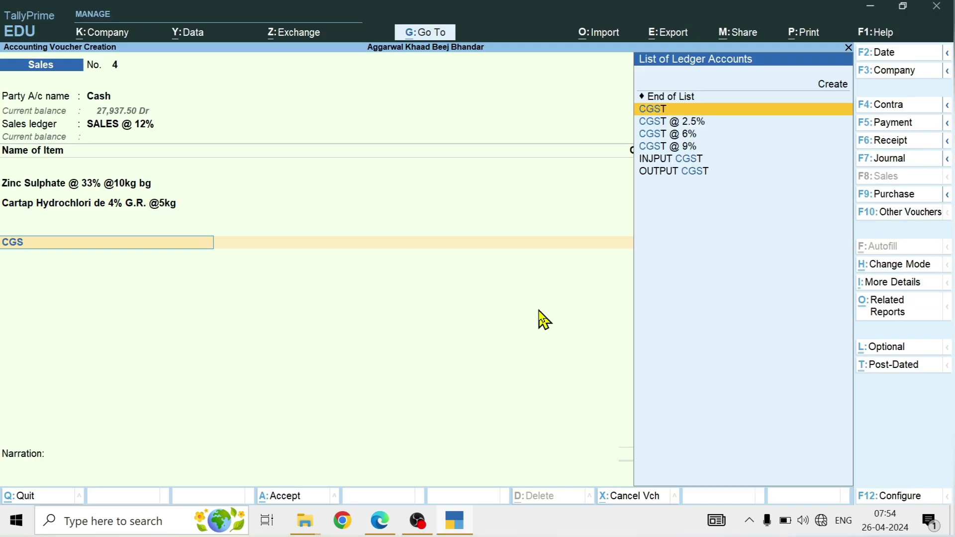
pyautogui.press('Return')
pyautogui.press('Return')
pyautogui.write('SGST')
pyautogui.press('Return')
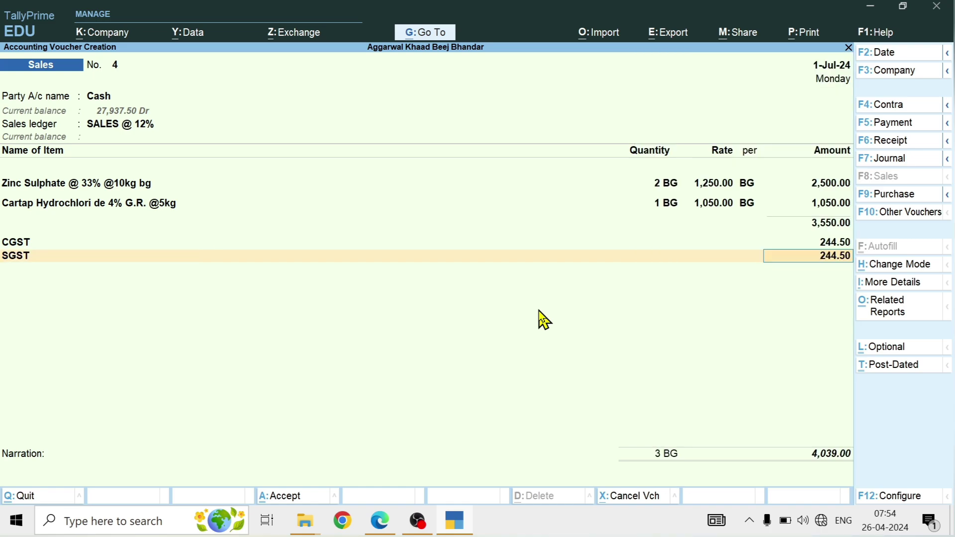
pyautogui.press('BackSpace')
pyautogui.hotkey('ctrl', 'd')
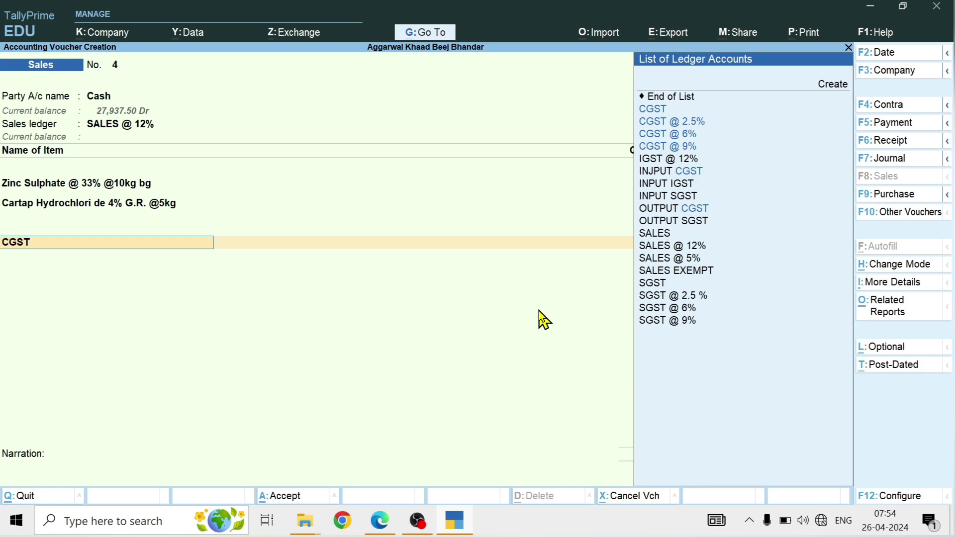
# - Replace the general CGST ledger in the fourth sales voucher with CGST @ 6%
pyautogui.press('Down')
pyautogui.press('Down')
pyautogui.press('Down')
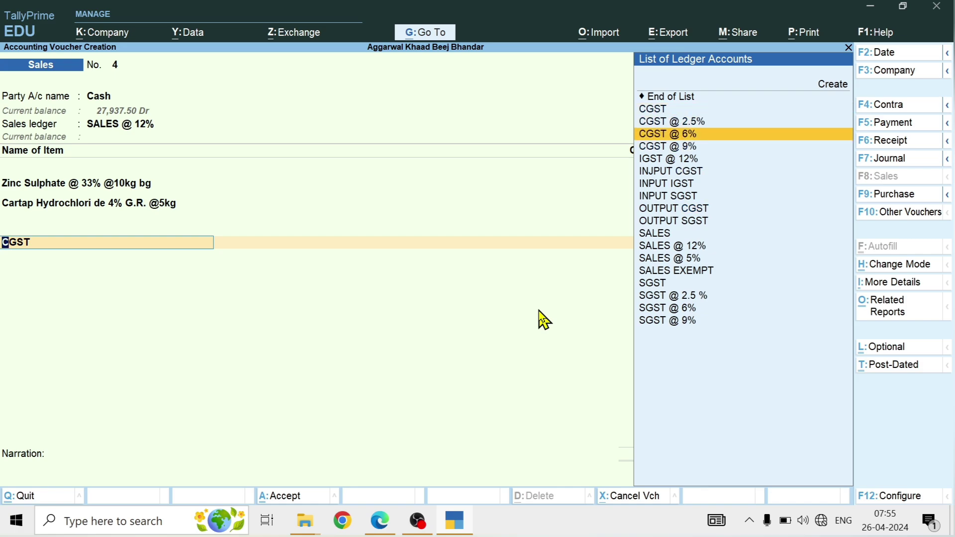
pyautogui.press('Return')
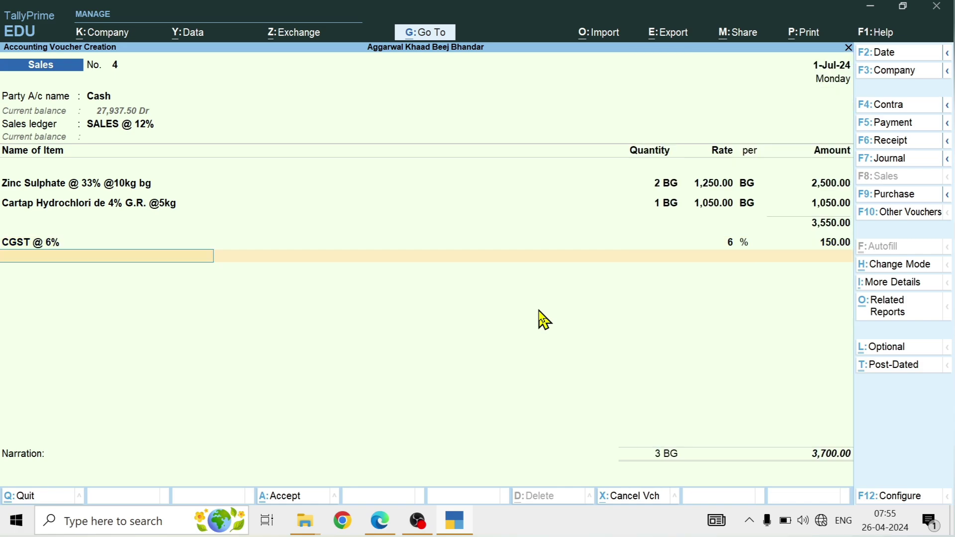
# - Add the CGST @ 9% ledger as a second tax line in the fourth sales voucher
pyautogui.write('CG')
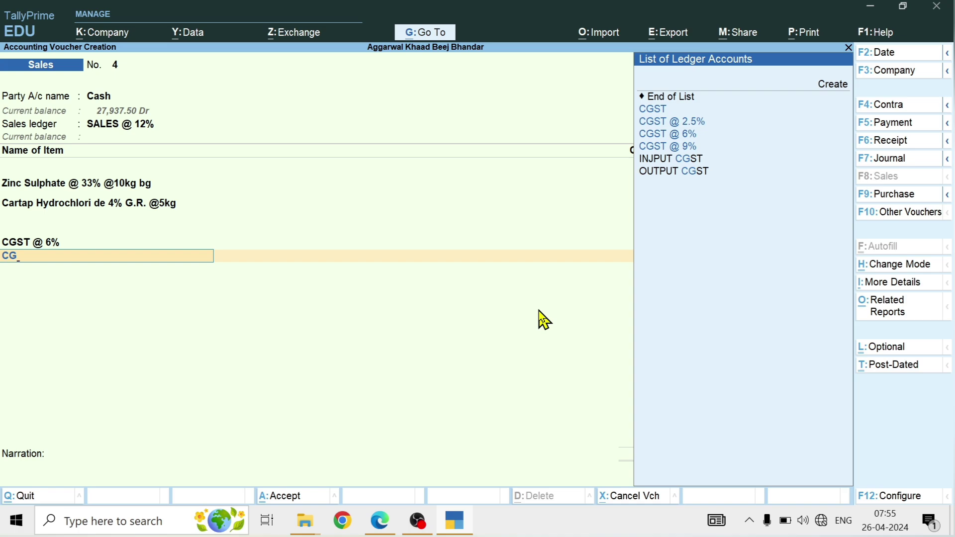
pyautogui.press('Down')
pyautogui.press('Down')
pyautogui.press('Down')
pyautogui.press('Return')
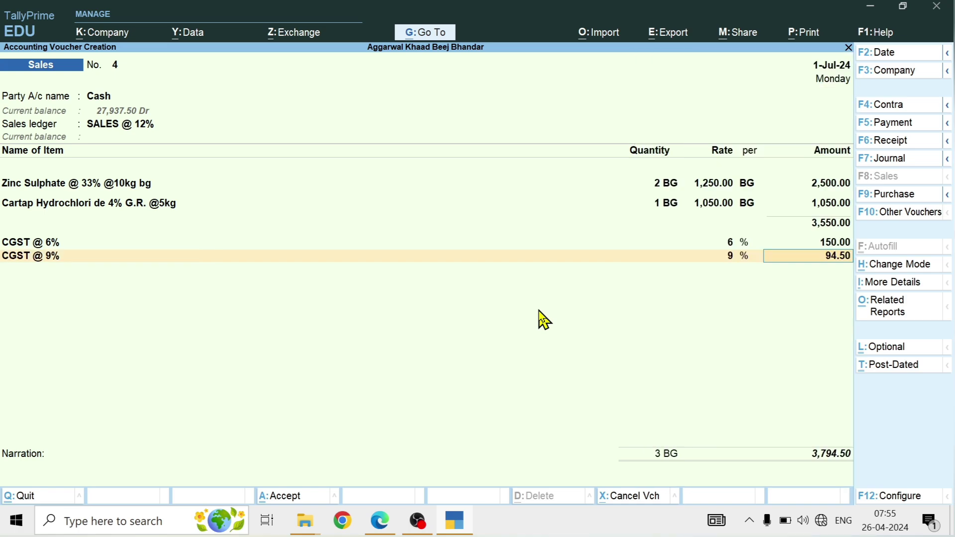
pyautogui.press('Return')
# - Add the SGST @ 6% and SGST @ 9% ledgers below the CGST lines
pyautogui.write('SG')
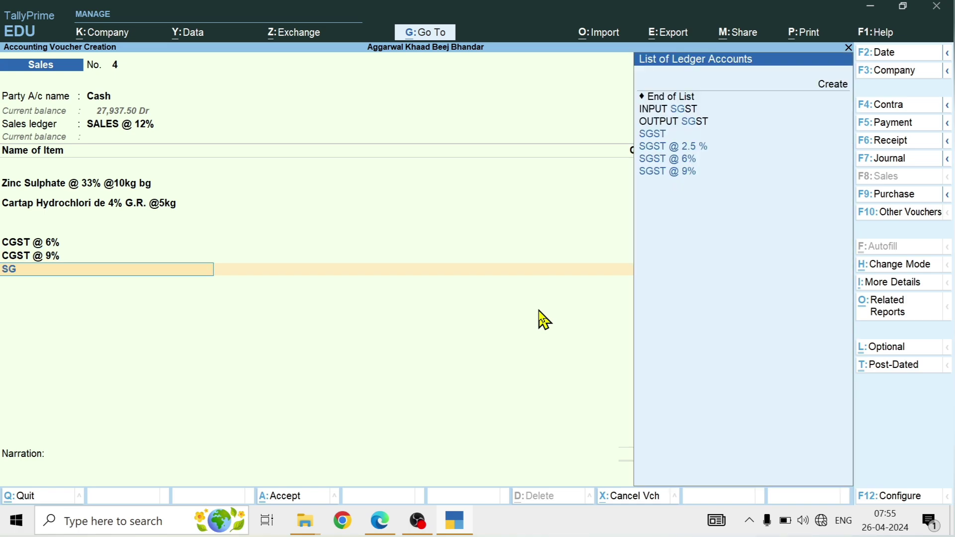
pyautogui.press('Down')
pyautogui.press('Down')
pyautogui.press('Down')
pyautogui.press('Return')
pyautogui.press('Return')
pyautogui.write('SG')
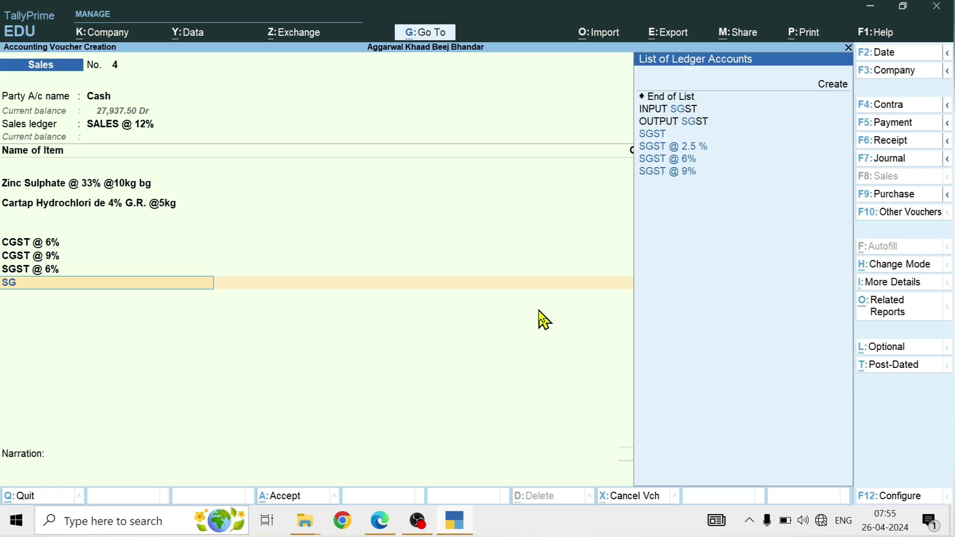
pyautogui.press('Down')
pyautogui.press('Down')
pyautogui.press('Down')
pyautogui.press('Return')
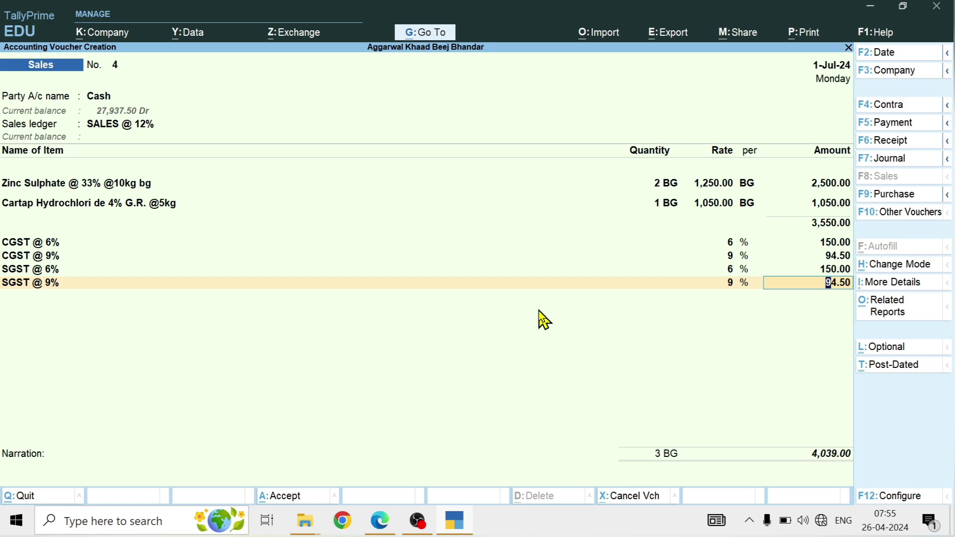
# - Review the GST tax analysis of the two-rate voucher, then save the fourth sales voucher without a narration
pyautogui.press('alt')
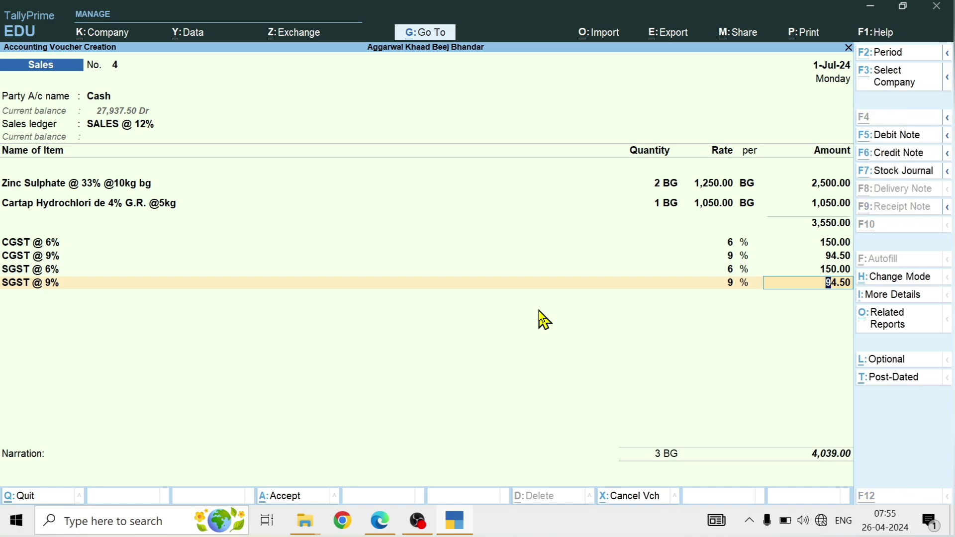
pyautogui.hotkey('alt', 'a')
pyautogui.hotkey('alt', 'F5')
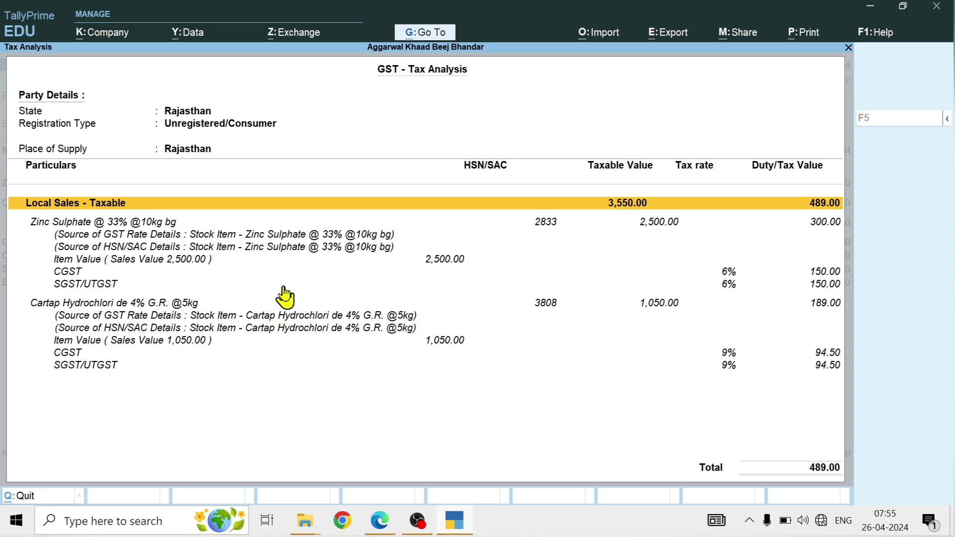
pyautogui.press('Escape')
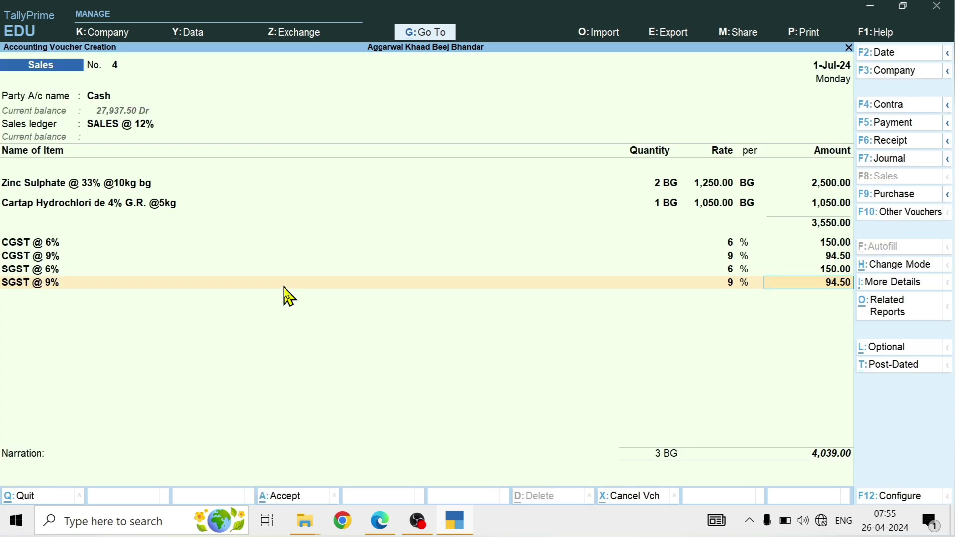
pyautogui.press('Return')
pyautogui.press('Return')
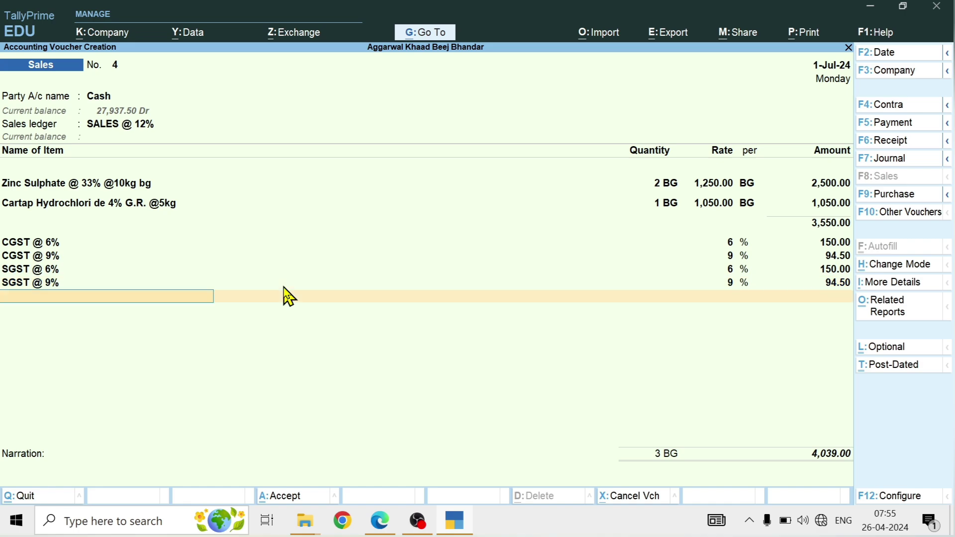
pyautogui.press('Return')
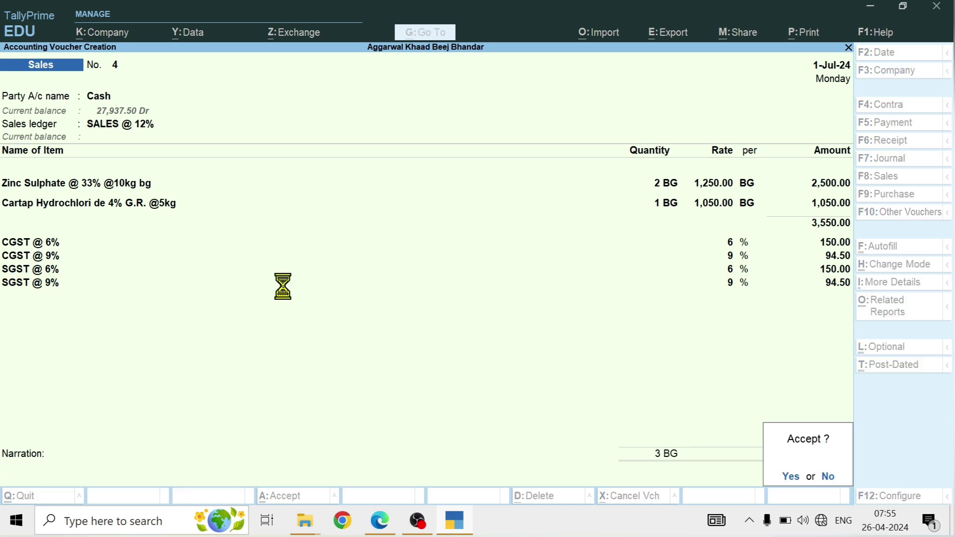
pyautogui.press('Return')
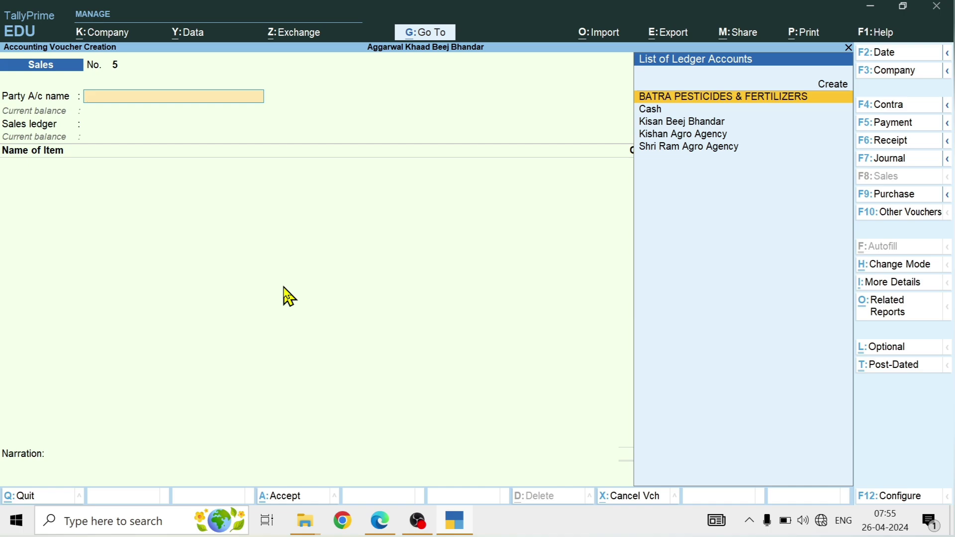
# - Begin the fifth sales voucher with Cash as the party and SALES @ 5% as the sales ledger
pyautogui.press('Down')
pyautogui.press('Return')
pyautogui.press('Return')
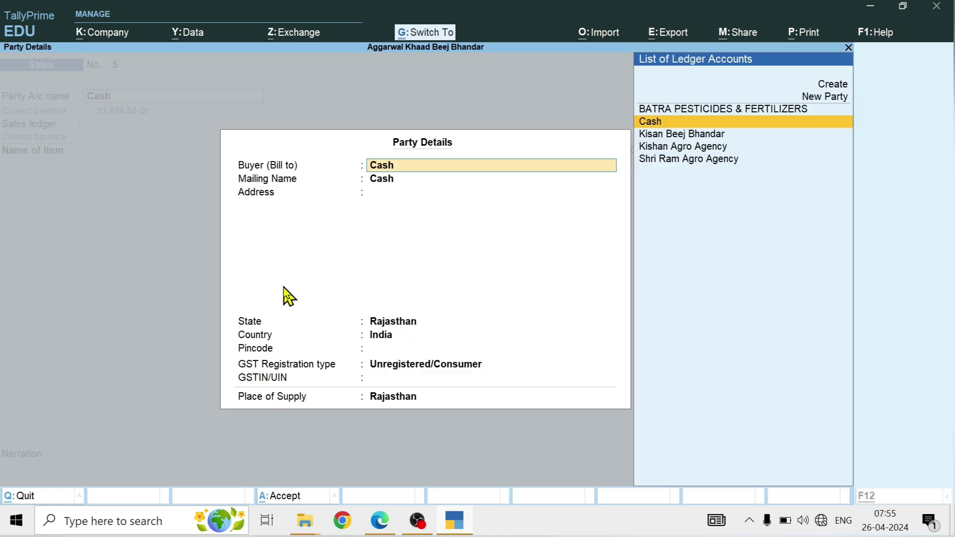
pyautogui.press('Return')
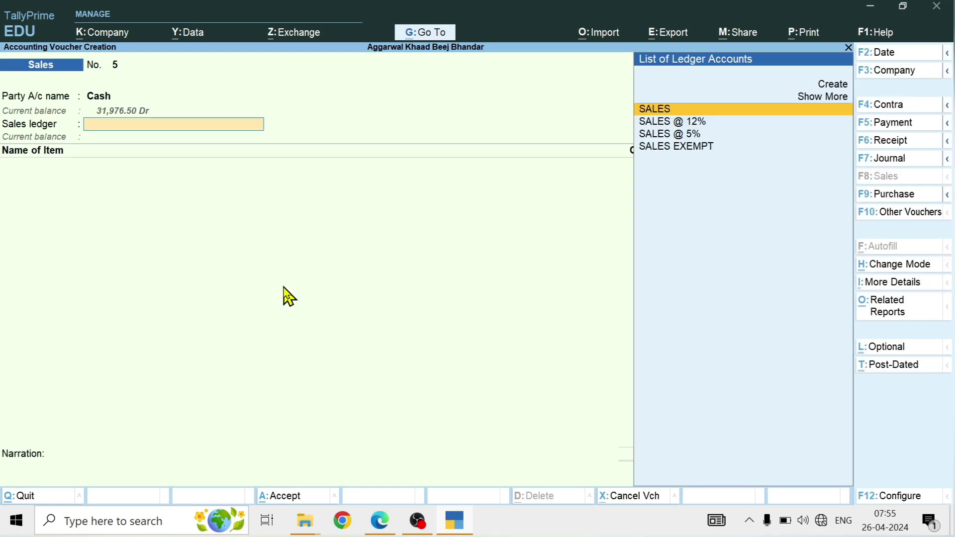
pyautogui.press('Down')
pyautogui.press('Down')
pyautogui.press('Return')
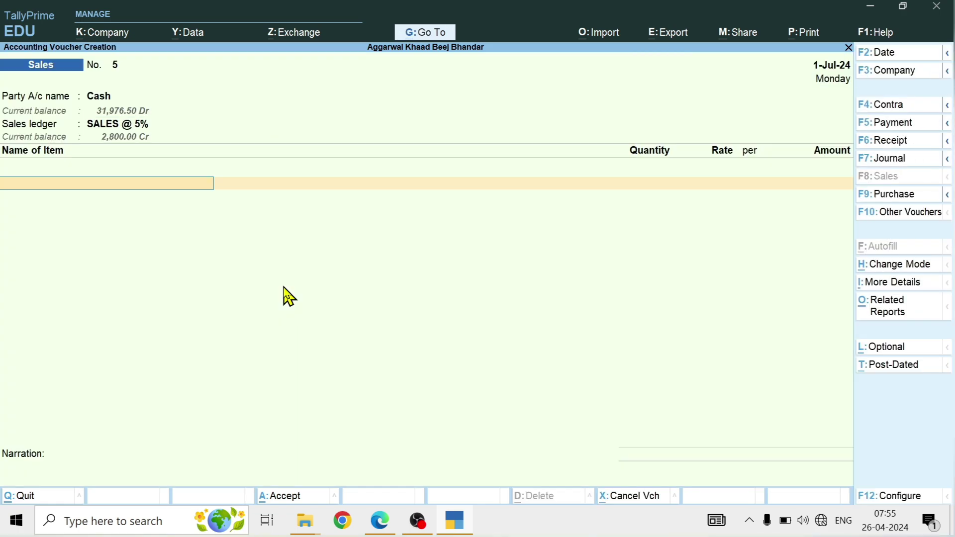
# - Check the 5% GST goods in the bills PDF and add IFFCO DAP @ 50KG BAG, 100 BG at 1,250 per BG
pyautogui.hotkey('alt', 'Tab')
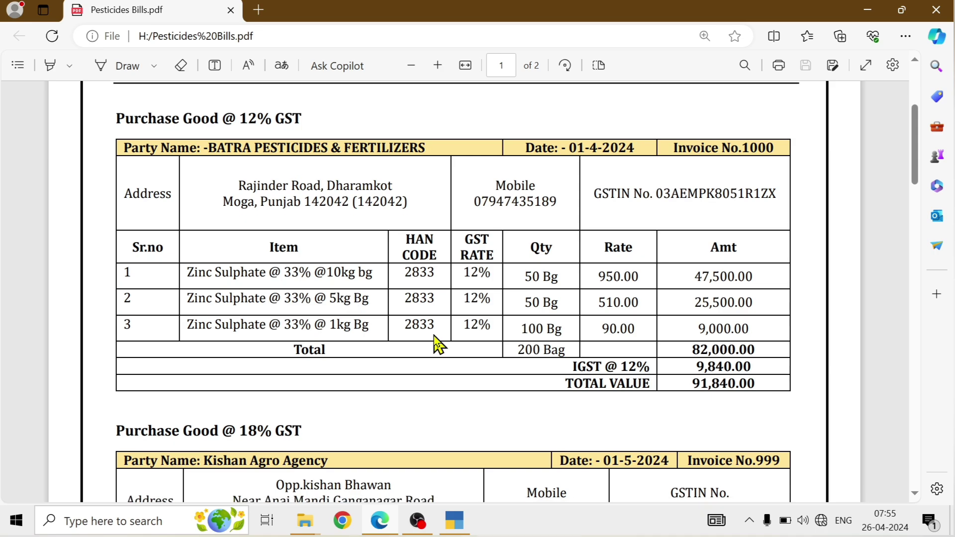
pyautogui.scroll(-10, 456, 320)
pyautogui.scroll(-15, 454, 329)
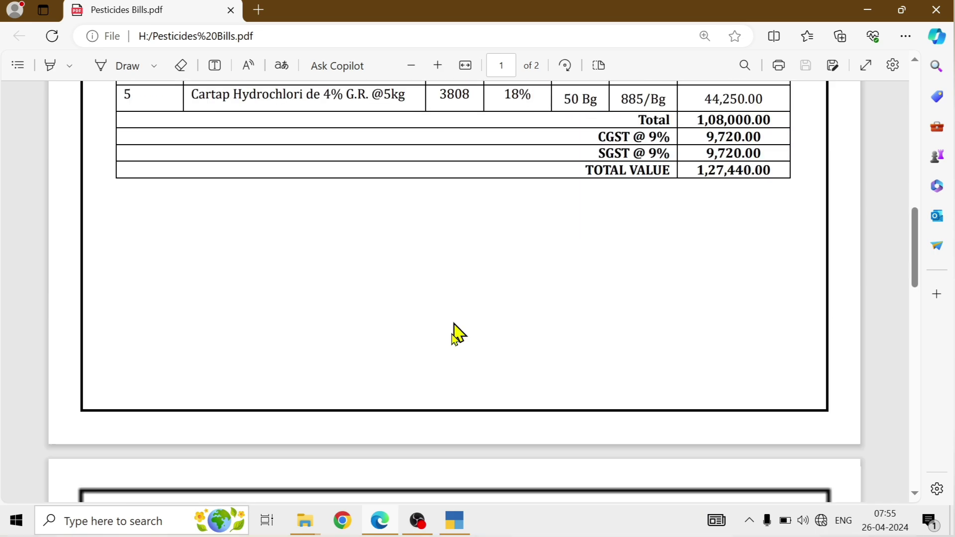
pyautogui.scroll(-2, 447, 340)
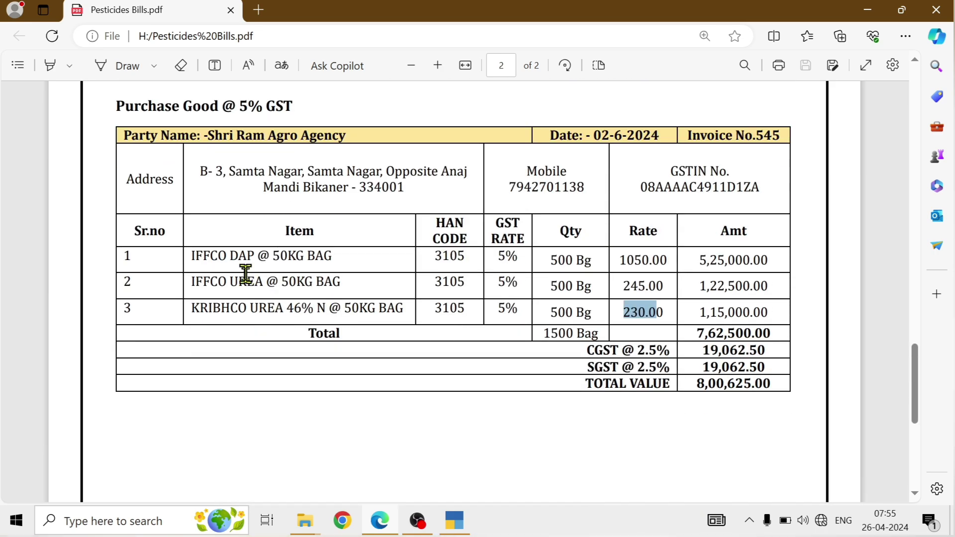
pyautogui.hotkey('alt', 'Tab')
pyautogui.write('IFF')
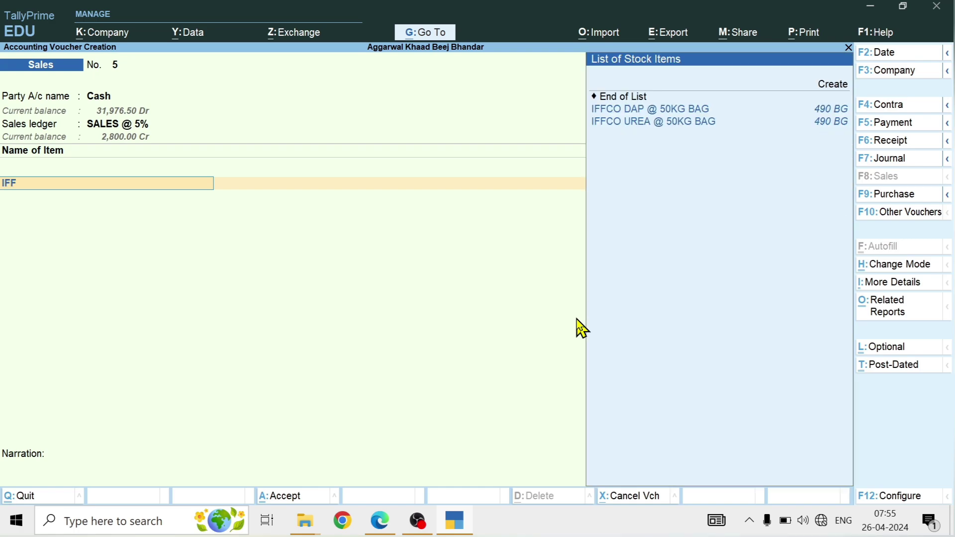
pyautogui.press('Return')
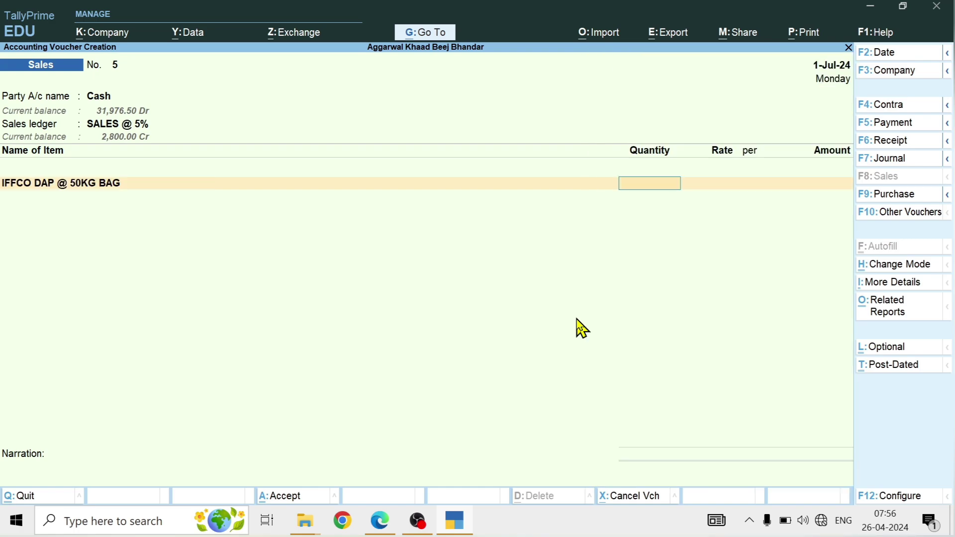
pyautogui.write('100')
pyautogui.press('Return')
pyautogui.press('Return')
pyautogui.press('Return')
pyautogui.press('Return')
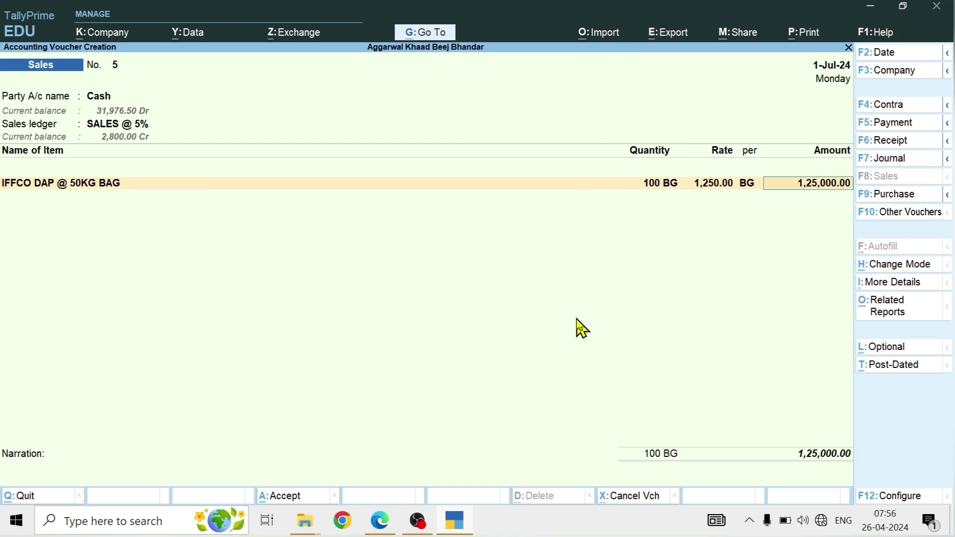
# - Add IFFCO UREA @ 50KG BAG, 100 BG at 280 per BG, and end the item list
pyautogui.press('Down')
pyautogui.press('Down')
pyautogui.press('Down')
pyautogui.press('Down')
pyautogui.press('Down')
pyautogui.press('Down')
pyautogui.press('Down')
pyautogui.press('Down')
pyautogui.press('Down')
pyautogui.press('Down')
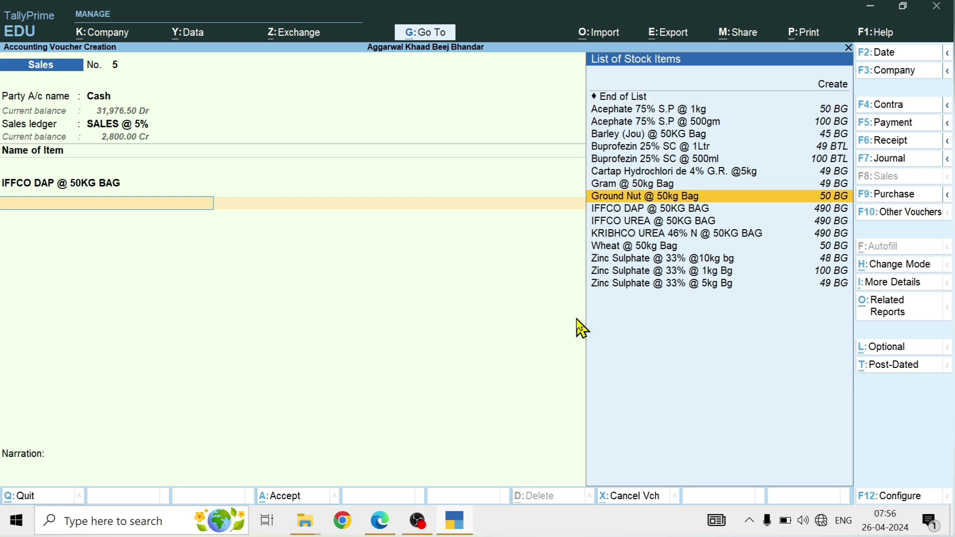
pyautogui.press('Return')
pyautogui.write('100')
pyautogui.press('Return')
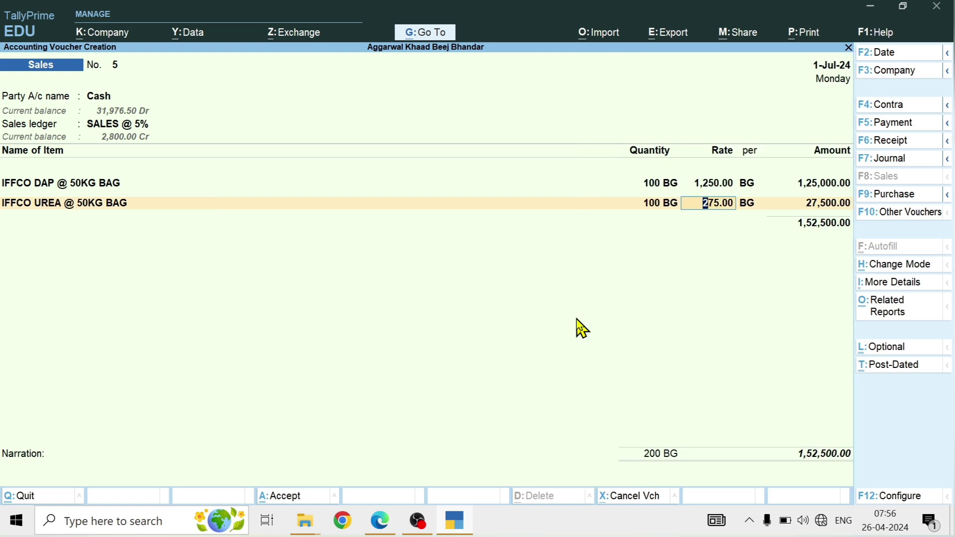
pyautogui.write('280')
pyautogui.press('Return')
pyautogui.press('Return')
pyautogui.press('Return')
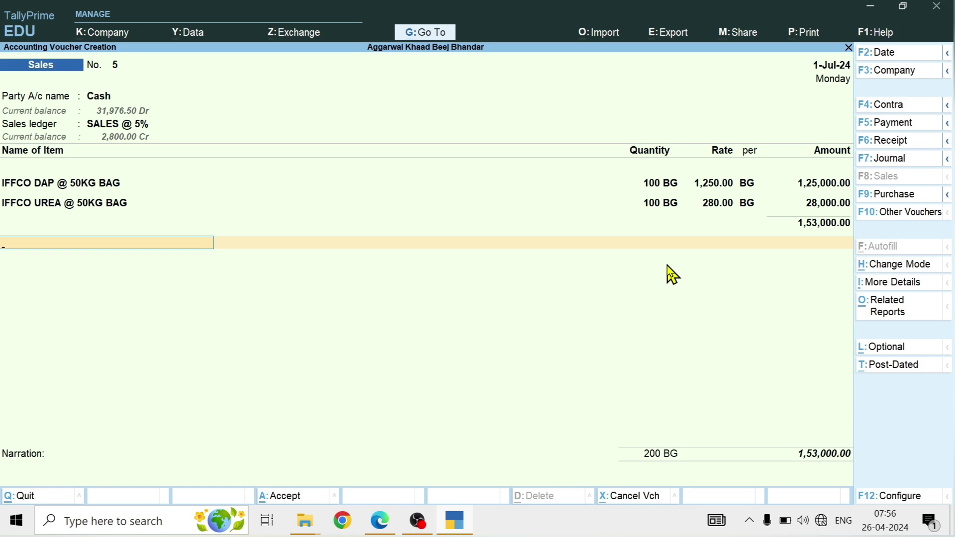
# - Add the CGST @ 2.5% and SGST @ 2.5 % ledgers to the fifth sales voucher
pyautogui.write('CG')
pyautogui.press('Down')
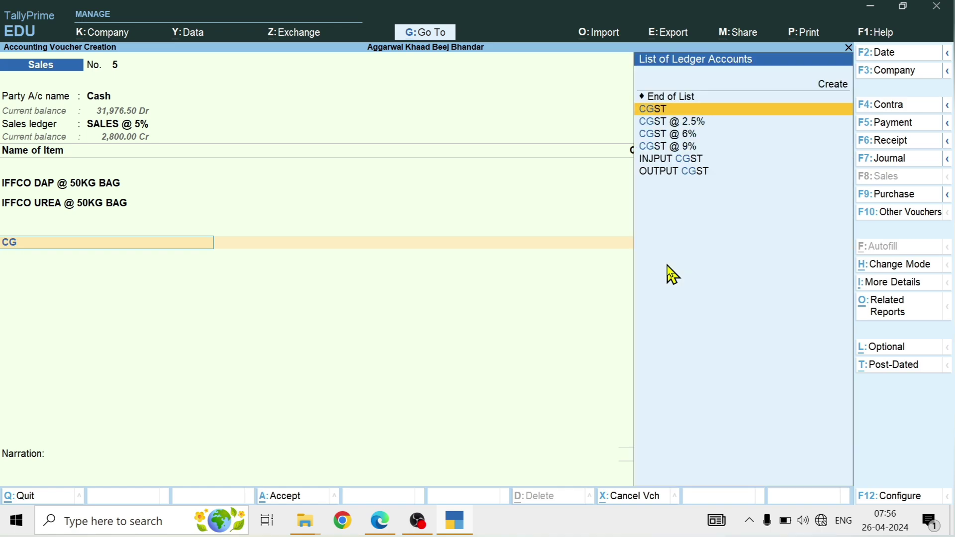
pyautogui.press('Down')
pyautogui.press('Return')
pyautogui.write('SG')
pyautogui.press('Down')
pyautogui.press('Down')
pyautogui.press('Down')
pyautogui.press('Down')
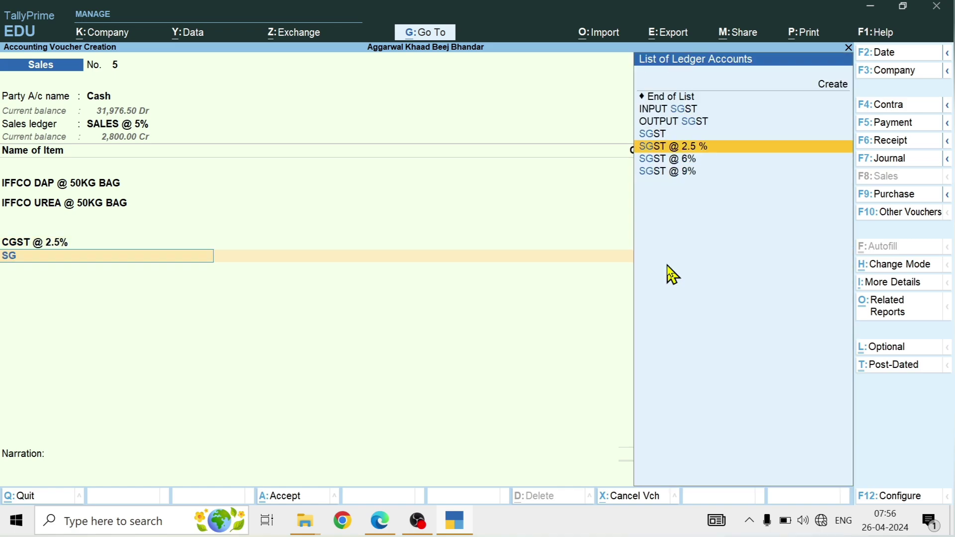
pyautogui.press('Return')
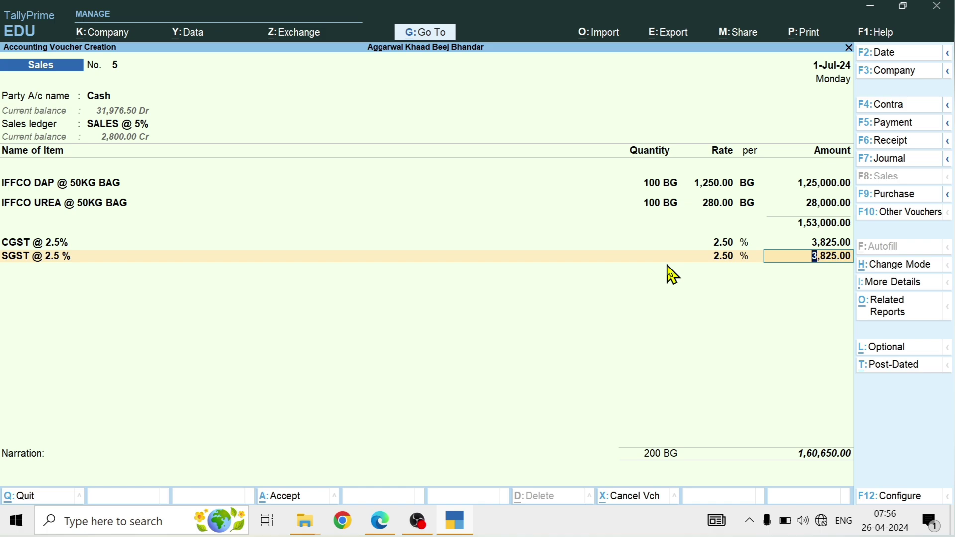
# - Review the GST tax analysis of the fifth sales voucher and save the voucher without a narration
pyautogui.hotkey('alt', 'a')
pyautogui.hotkey('alt', 'F5')
pyautogui.press('Escape')
pyautogui.press('Return')
pyautogui.press('Return')
pyautogui.press('Return')
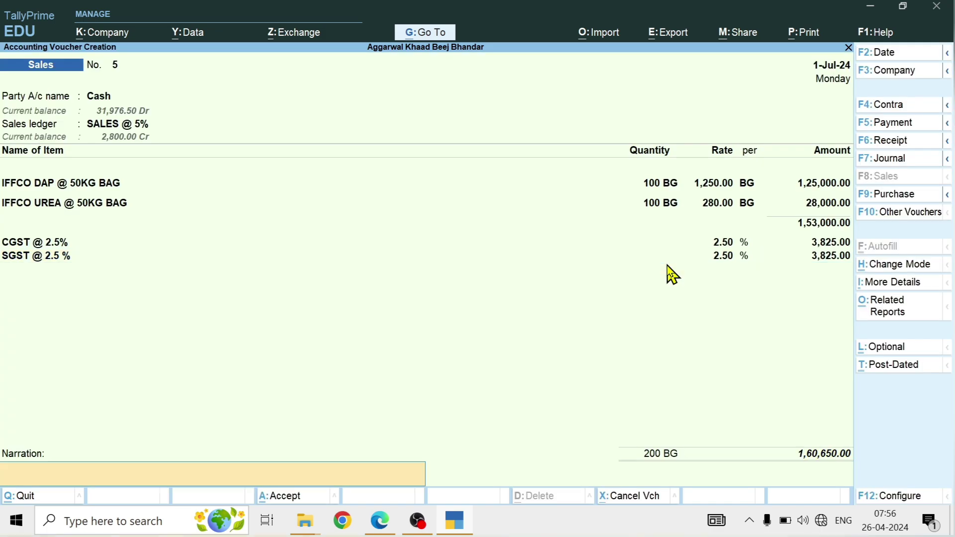
pyautogui.press('Return')
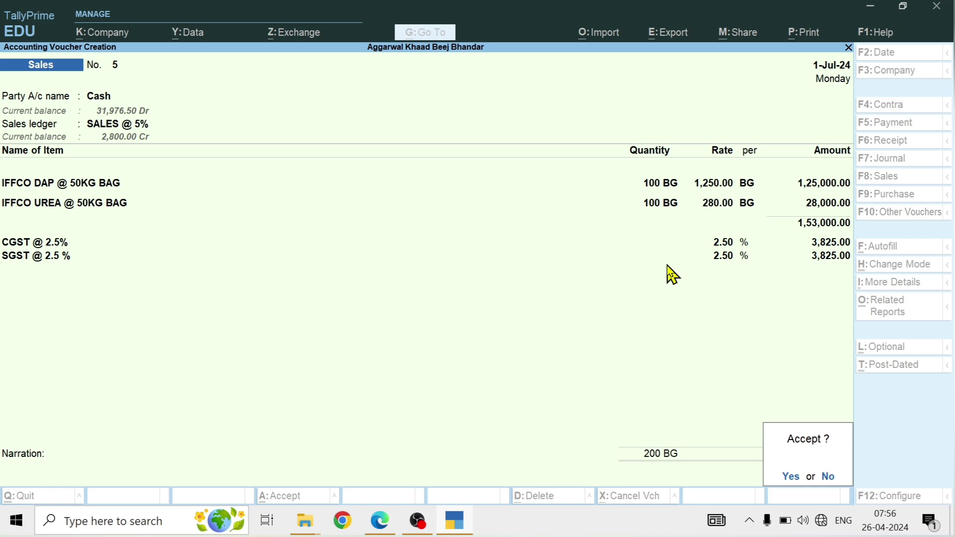
pyautogui.press('Return')
# - Begin the sixth sales voucher with Cash as the party and SALES @ 5% as the sales ledger
pyautogui.press('Down')
pyautogui.press('Return')
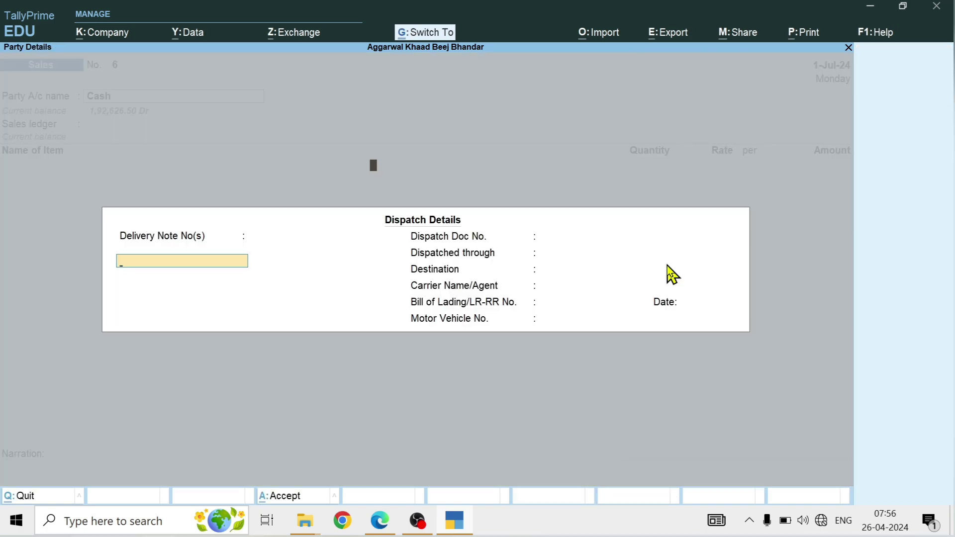
pyautogui.hotkey('ctrl', 'a')
pyautogui.press('Down')
pyautogui.press('Down')
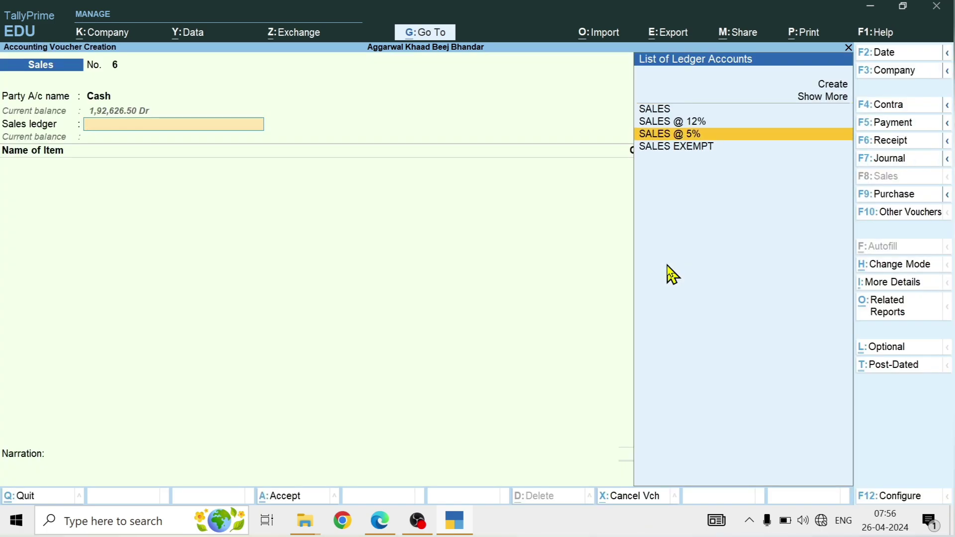
pyautogui.press('Return')
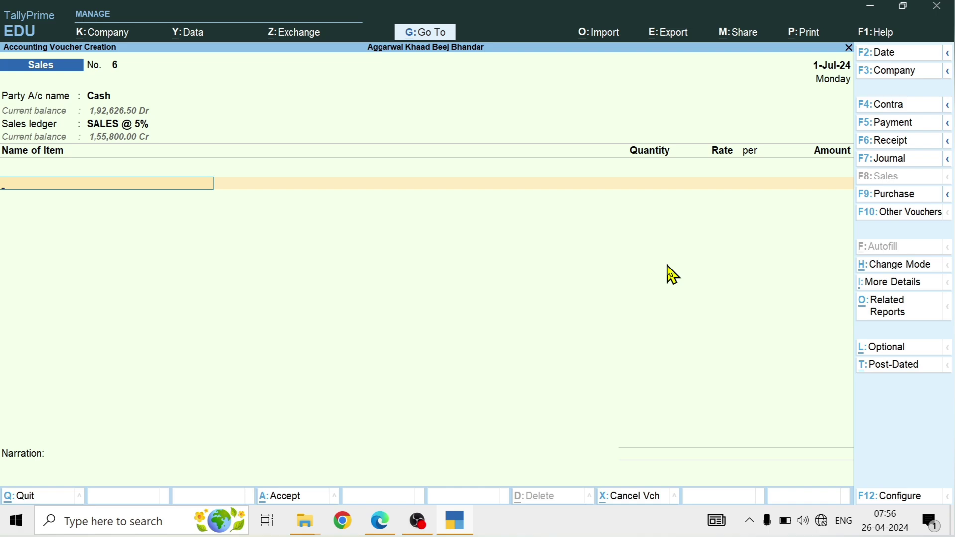
# - Add IFFCO DAP @ 50KG BAG to the sixth voucher, 200 BG at 1,350 per BG
pyautogui.write('I')
pyautogui.press('Down')
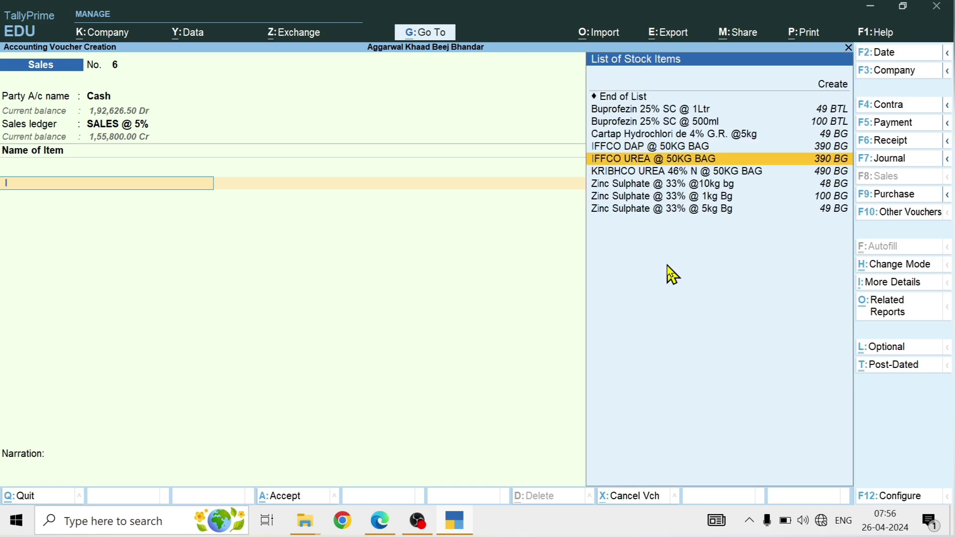
pyautogui.press('Up')
pyautogui.press('Return')
pyautogui.write('200')
pyautogui.press('Return')
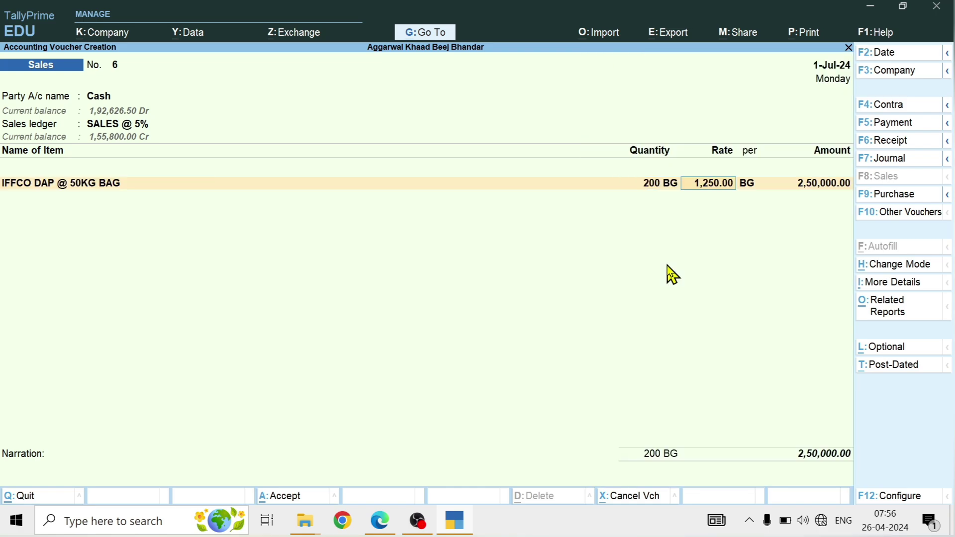
pyautogui.write('1350')
pyautogui.press('Return')
pyautogui.press('Return')
pyautogui.press('Return')
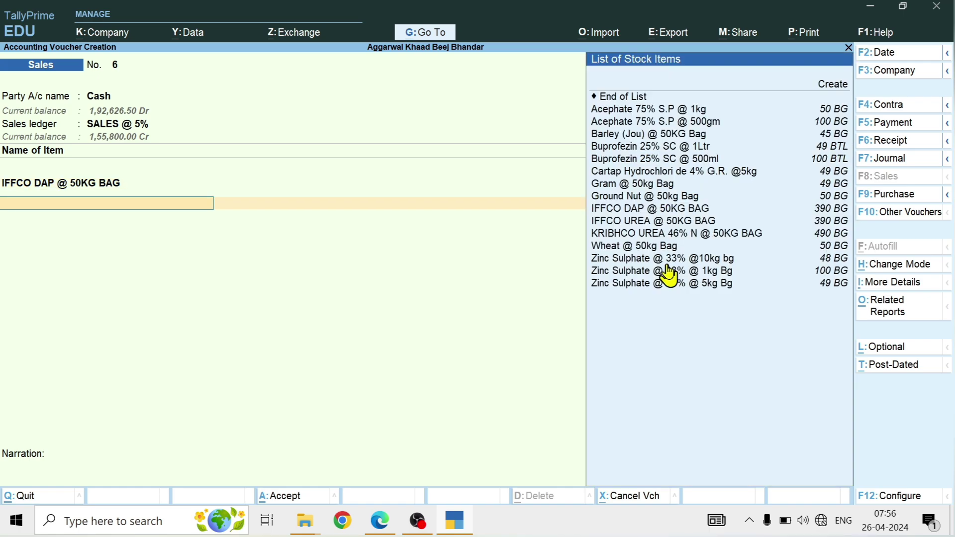
# - Add IFFCO UREA @ 50KG BAG to the sixth sales voucher, 200 BG at 280 per BG, and end the item list
pyautogui.press('Down')
pyautogui.press('Down')
pyautogui.press('Down')
pyautogui.press('Down')
pyautogui.press('Down')
pyautogui.press('Down')
pyautogui.press('Down')
pyautogui.press('Down')
pyautogui.press('Down')
pyautogui.press('Down')
pyautogui.press('Up')
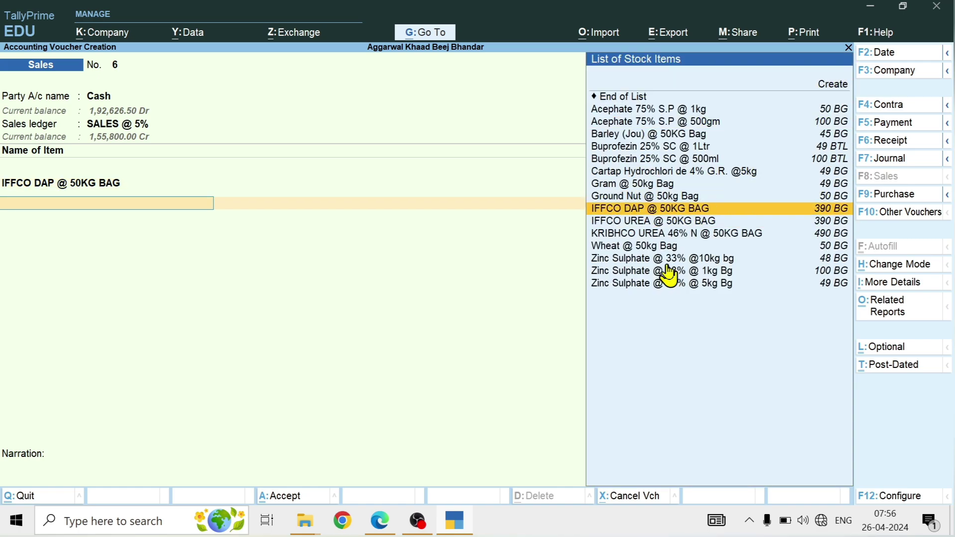
pyautogui.press('Down')
pyautogui.press('Return')
pyautogui.write('200')
pyautogui.press('Return')
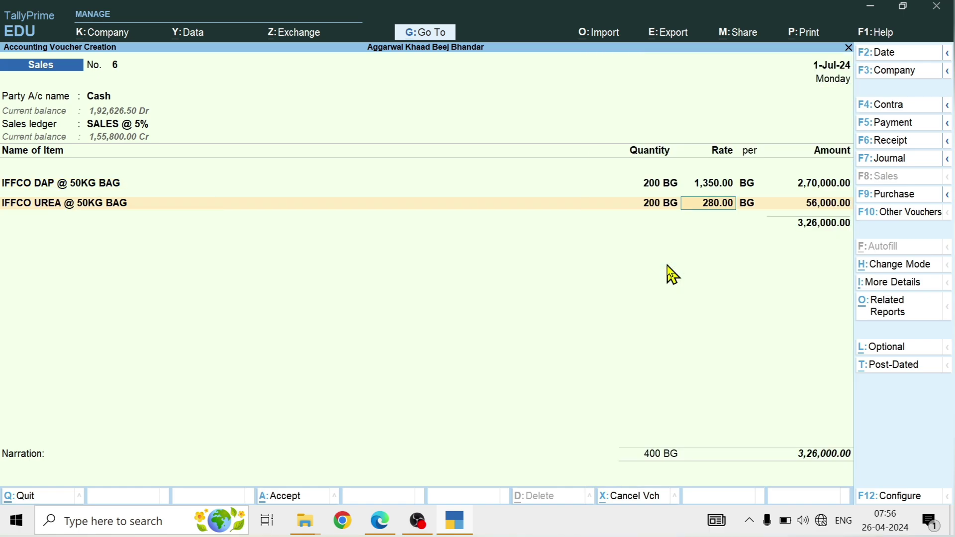
pyautogui.press('Return')
pyautogui.press('Return')
pyautogui.press('Return')
pyautogui.press('Return')
pyautogui.press('Return')
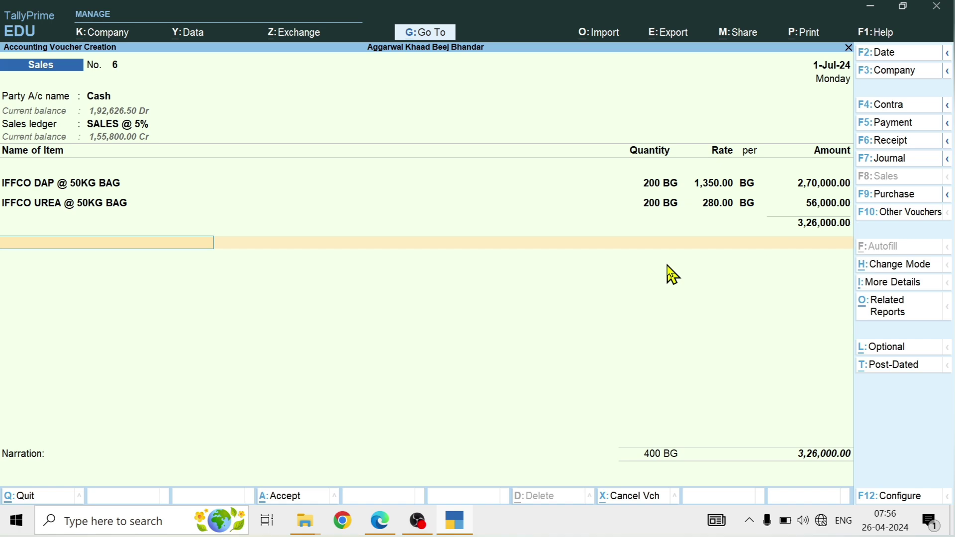
# - Add the CGST @ 2.5% and SGST @ 2.5 % ledgers to the sixth sales voucher
pyautogui.press('Return')
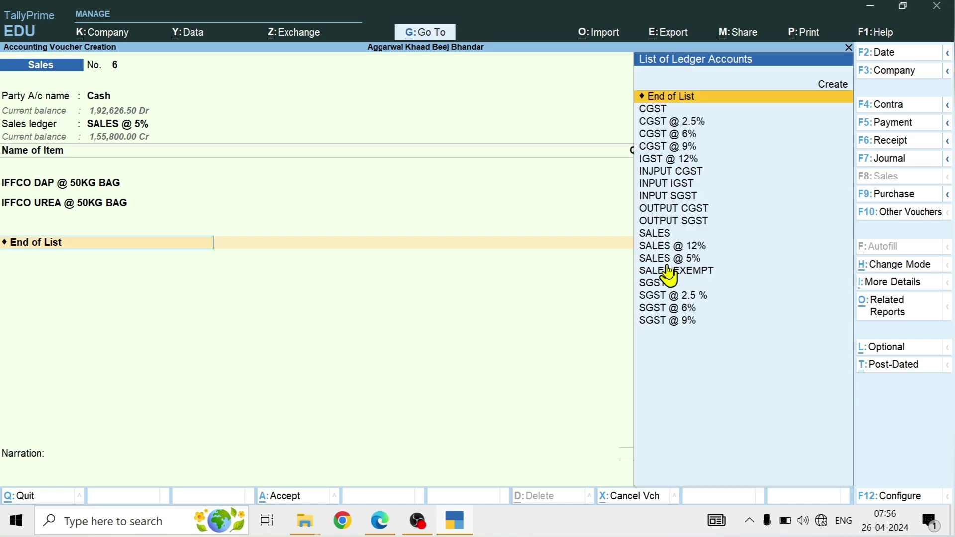
pyautogui.write('C')
pyautogui.press('Down')
pyautogui.press('Down')
pyautogui.press('Return')
pyautogui.press('Return')
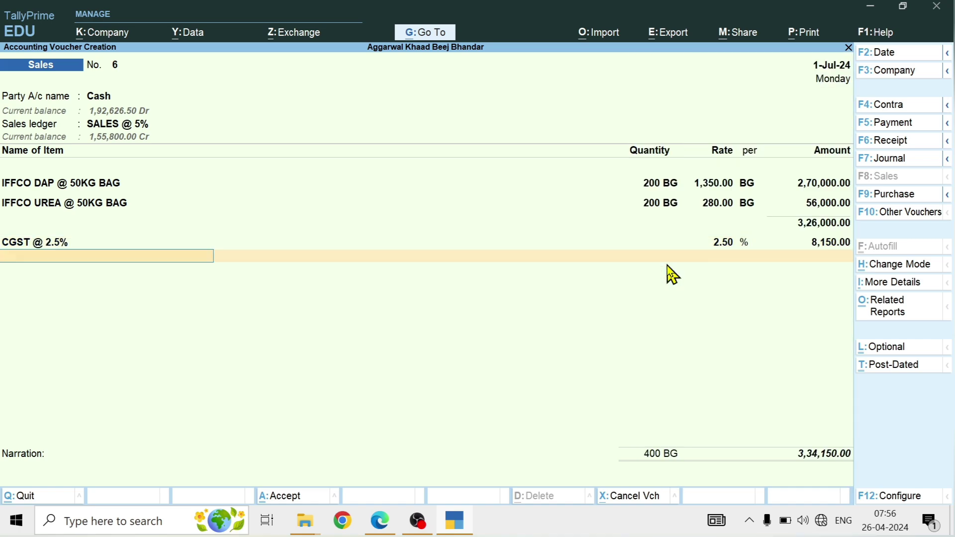
pyautogui.write('SG')
pyautogui.press('Down')
pyautogui.press('Down')
pyautogui.press('Return')
pyautogui.press('Return')
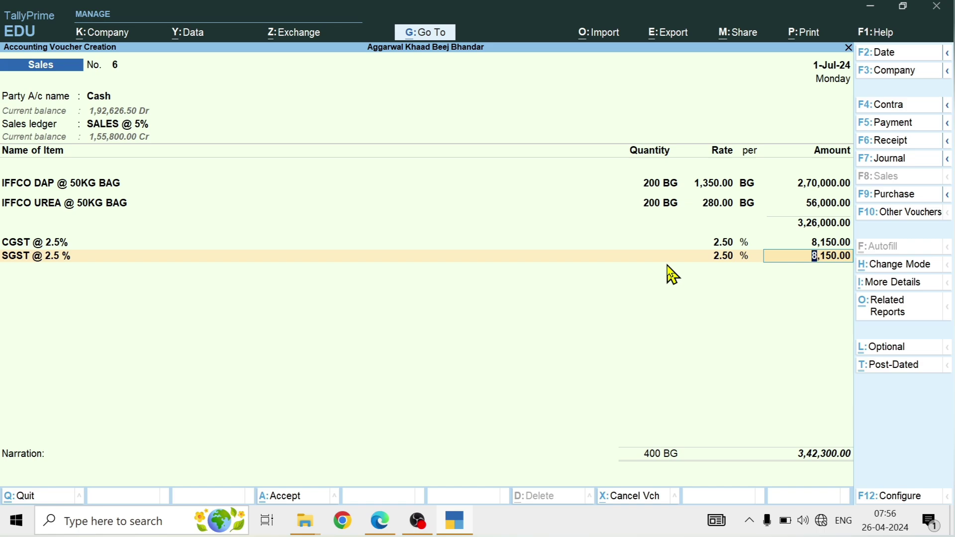
pyautogui.press('Return')
# - Save the sixth sales voucher without a narration
pyautogui.press('Return')
pyautogui.press('Return')
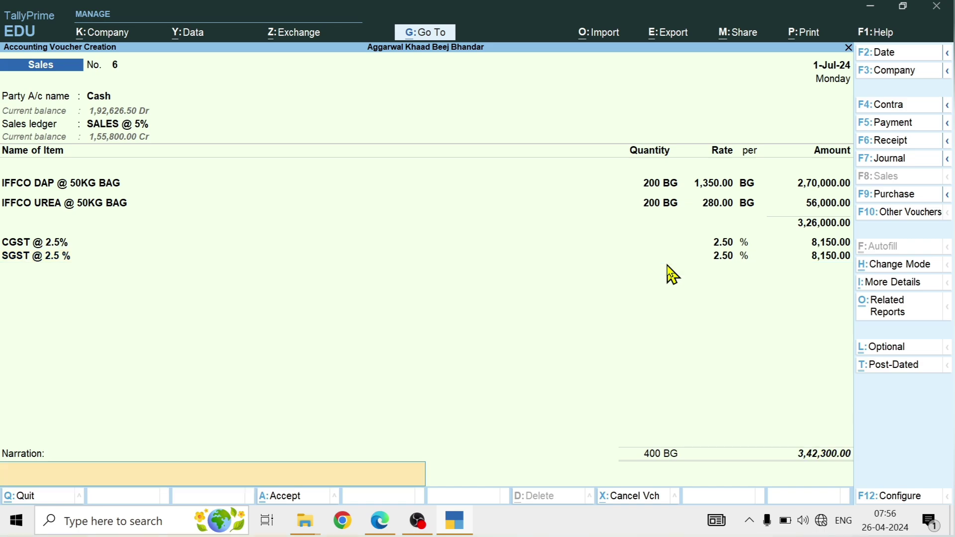
pyautogui.press('Return')
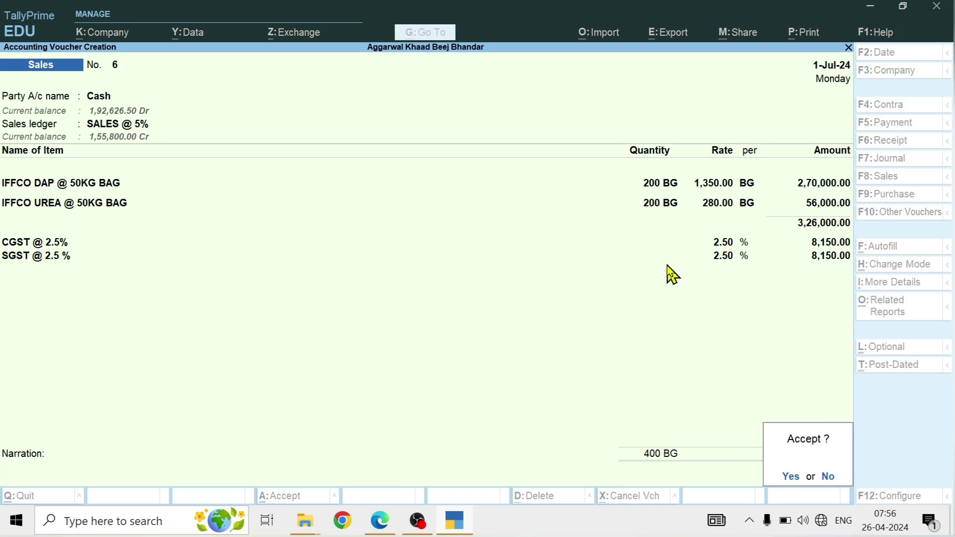
pyautogui.press('Return')
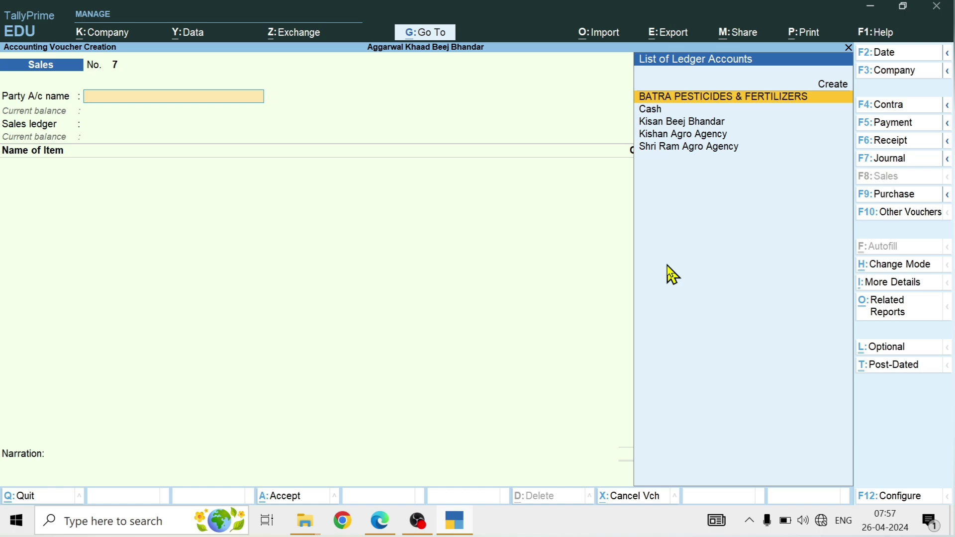
pyautogui.press('Down')
pyautogui.press('Return')
pyautogui.hotkey('ctrl', 'a')
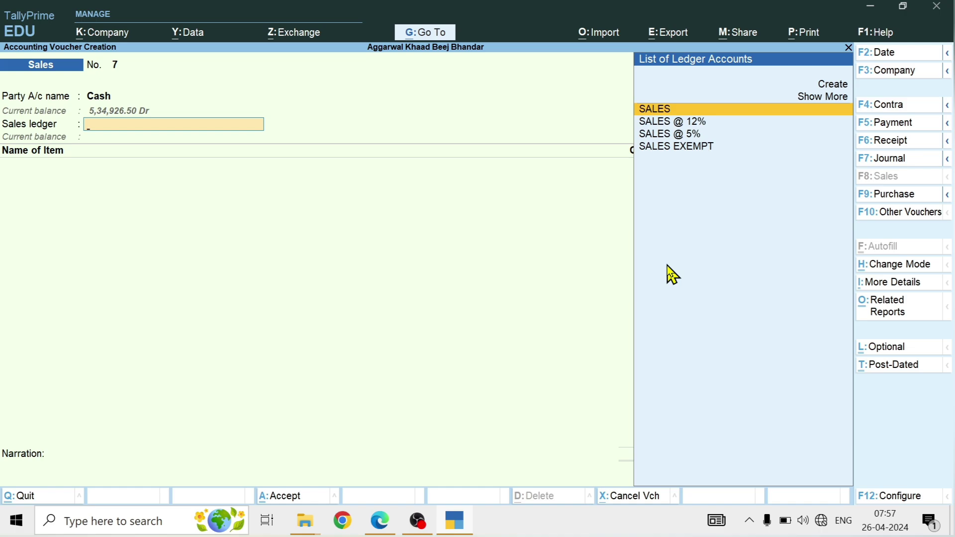
pyautogui.press('Down')
pyautogui.press('Down')
pyautogui.press('Down')
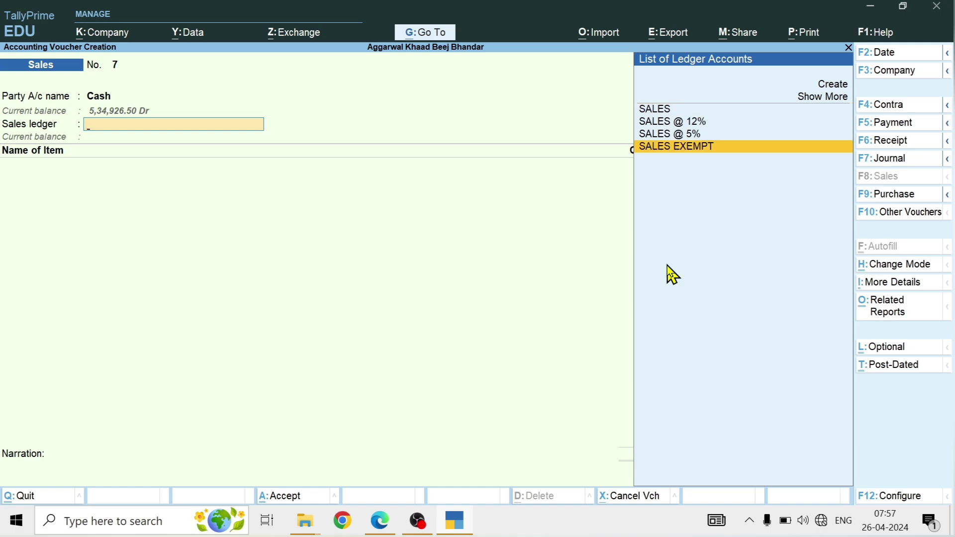
pyautogui.press('Up')
pyautogui.press('Up')
pyautogui.press('Up')
pyautogui.press('Return')
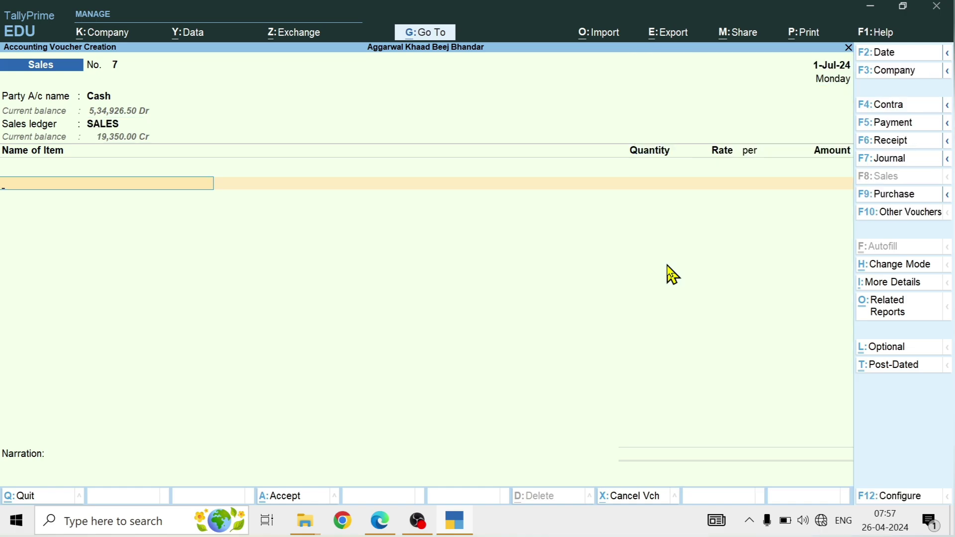
pyautogui.press('Down')
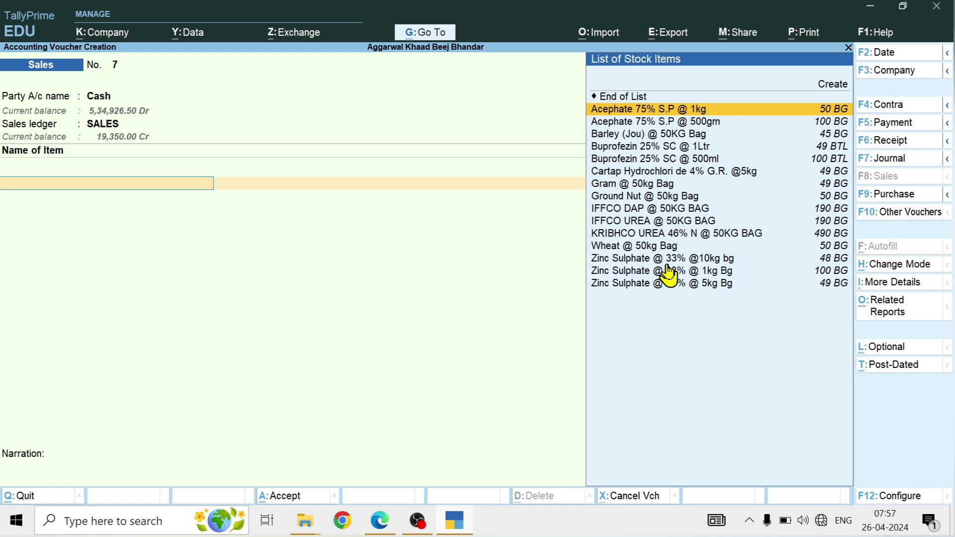
pyautogui.press('Escape')
pyautogui.press('Escape')
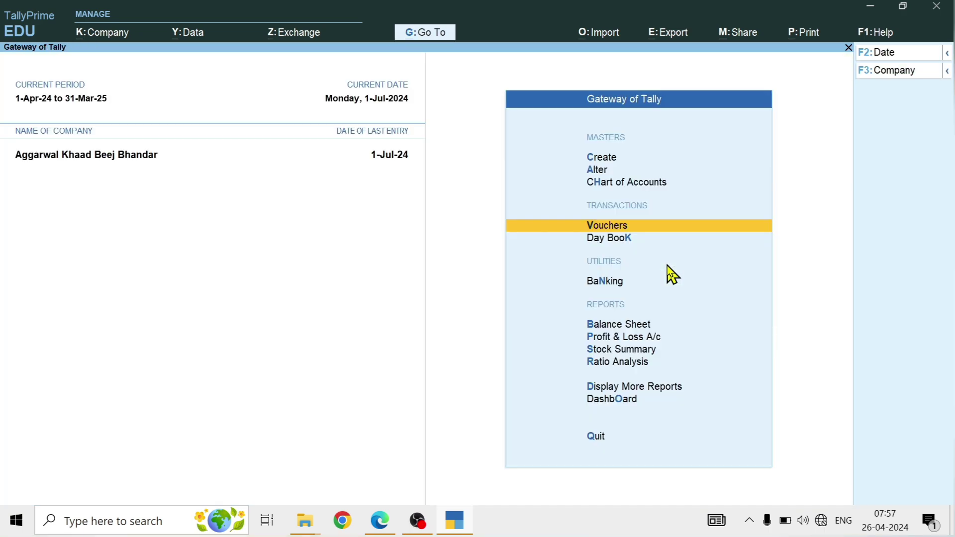
# - Open the Balance Sheet and examine the CGST, SGST and IGST ledger balances under Duties & Taxes
pyautogui.press('b')
pyautogui.press('Down')
pyautogui.press('Down')
pyautogui.press('Down')
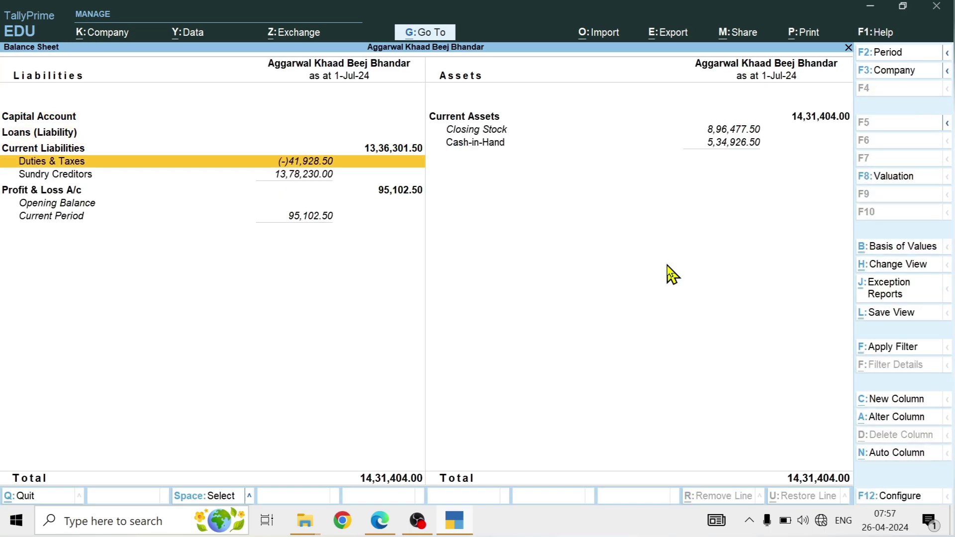
pyautogui.press('Return')
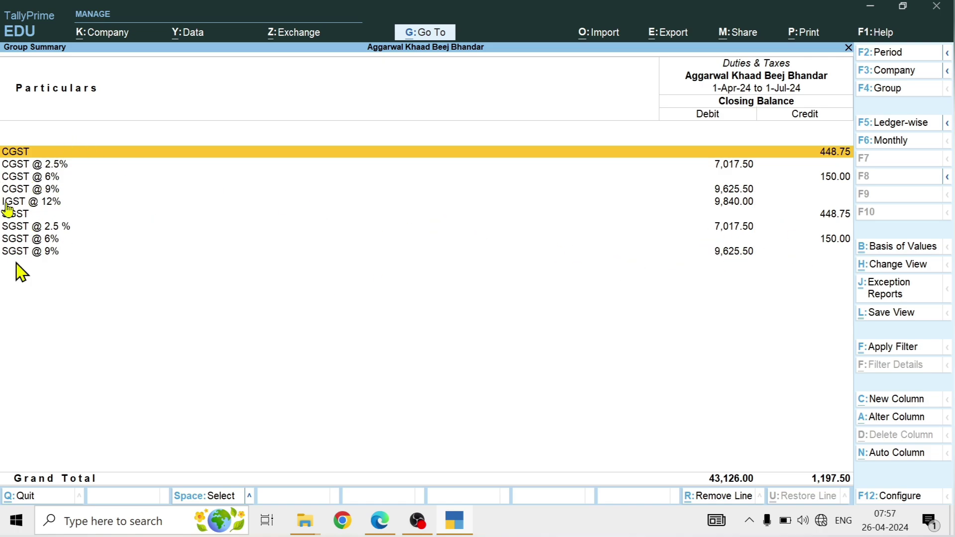
pyautogui.press('Down')
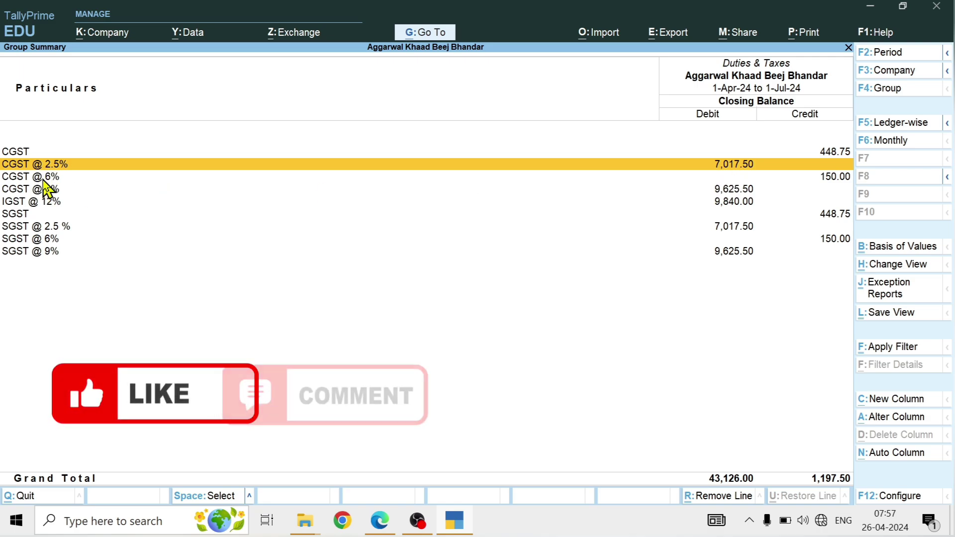
pyautogui.click(59, 179)
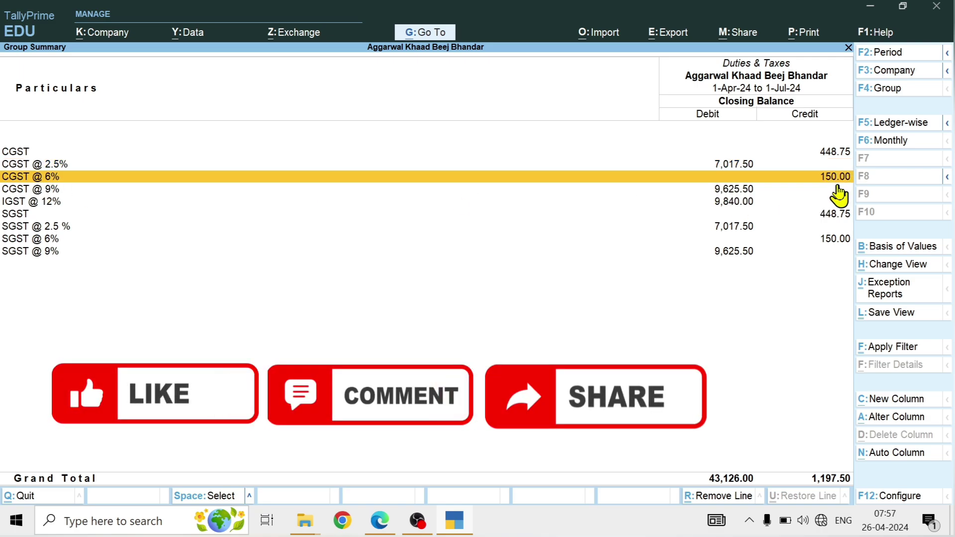
pyautogui.click(57, 240)
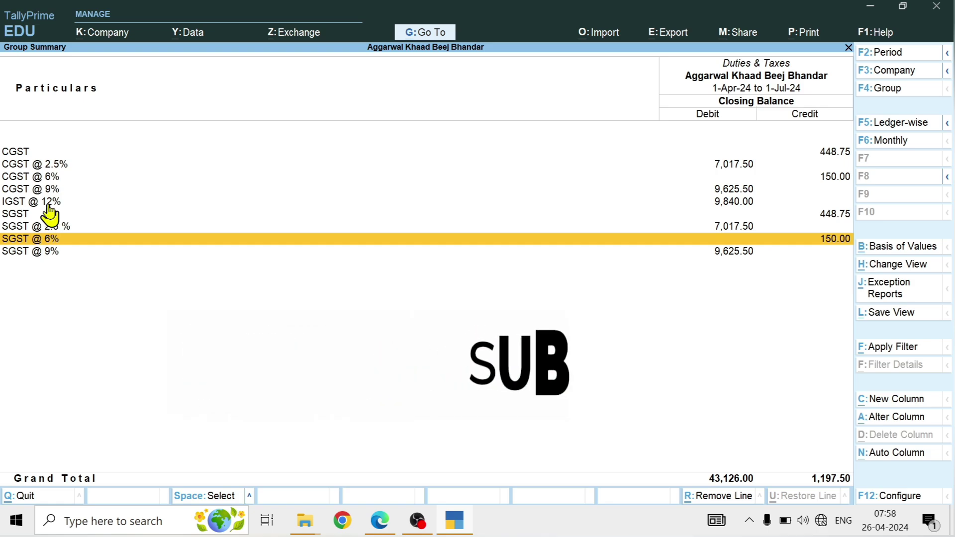
pyautogui.press('Escape')
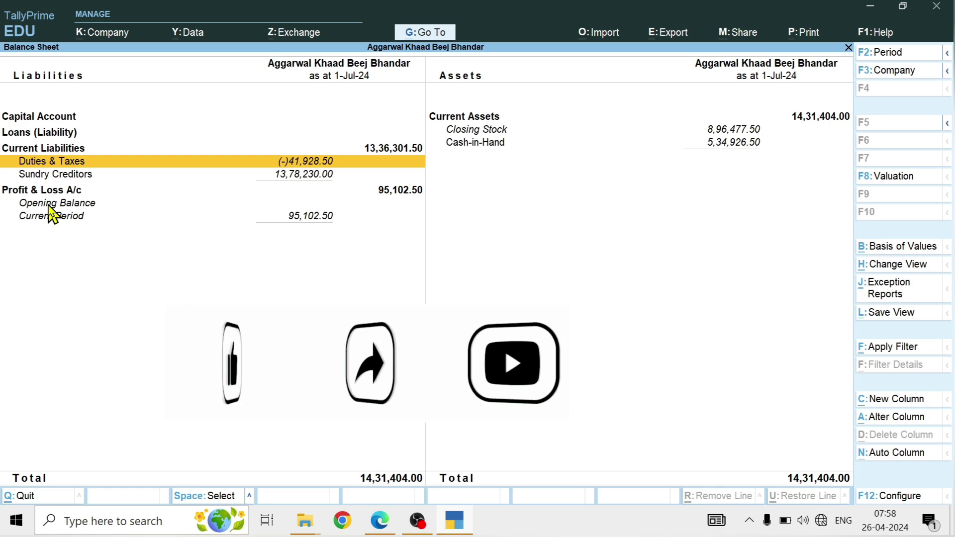
# - Examine the supplier balances in the Sundry Creditors group of the Balance Sheet
pyautogui.press('Down')
pyautogui.press('Return')
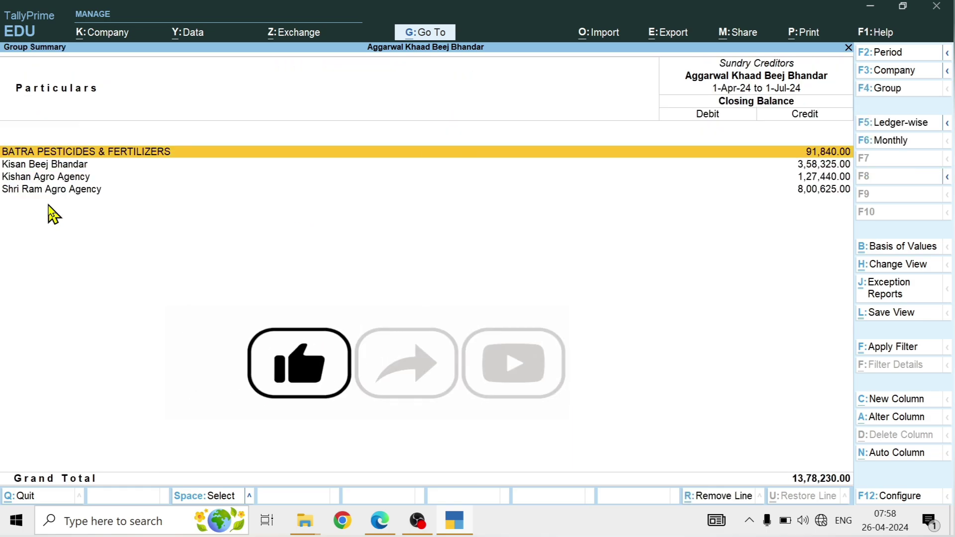
pyautogui.press('Escape')
# - Examine the Balance Sheet's Closing Stock by stock group and close the Balance Sheet
pyautogui.press('Right')
pyautogui.press('Up')
pyautogui.press('Down')
pyautogui.press('Return')
pyautogui.press('Escape')
pyautogui.press('Up')
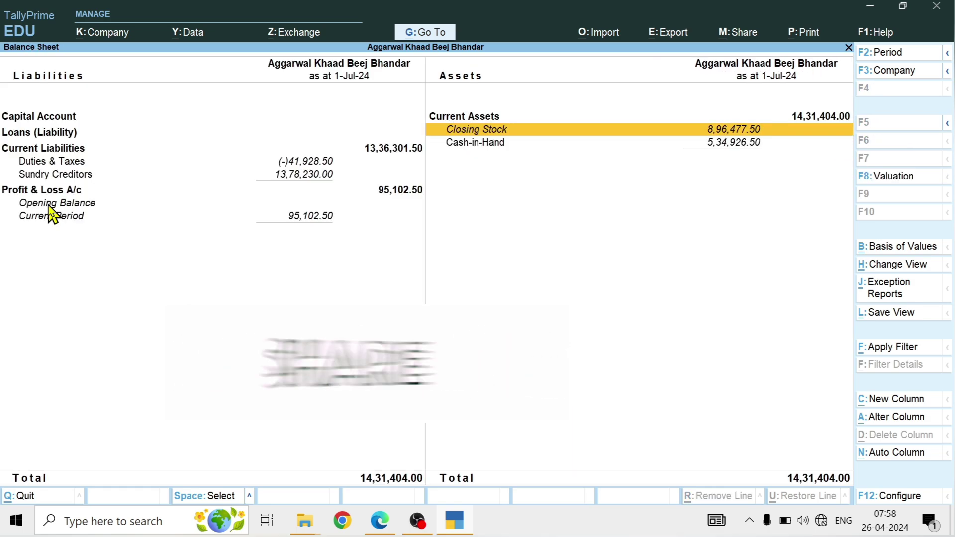
pyautogui.press('Return')
pyautogui.press('Down')
pyautogui.press('Down')
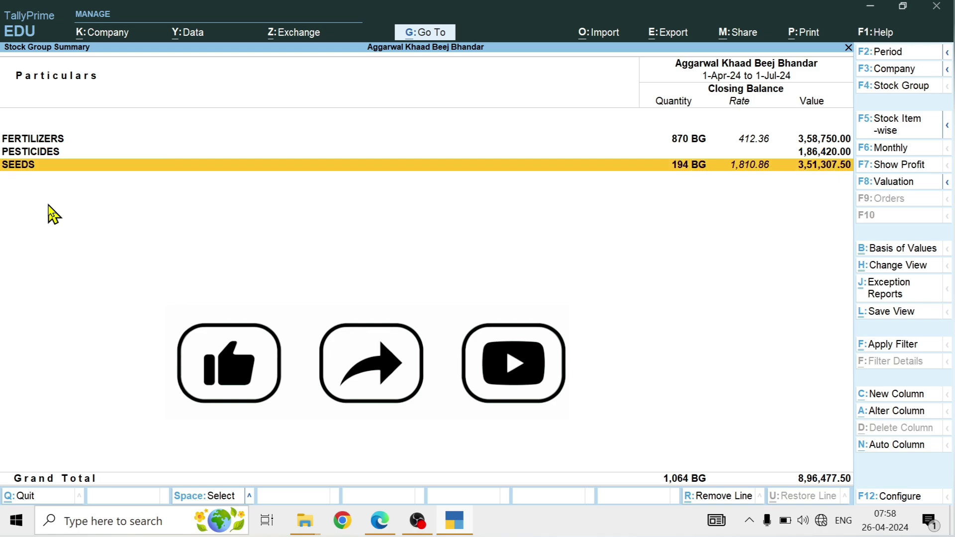
pyautogui.press('Escape')
pyautogui.press('Escape')
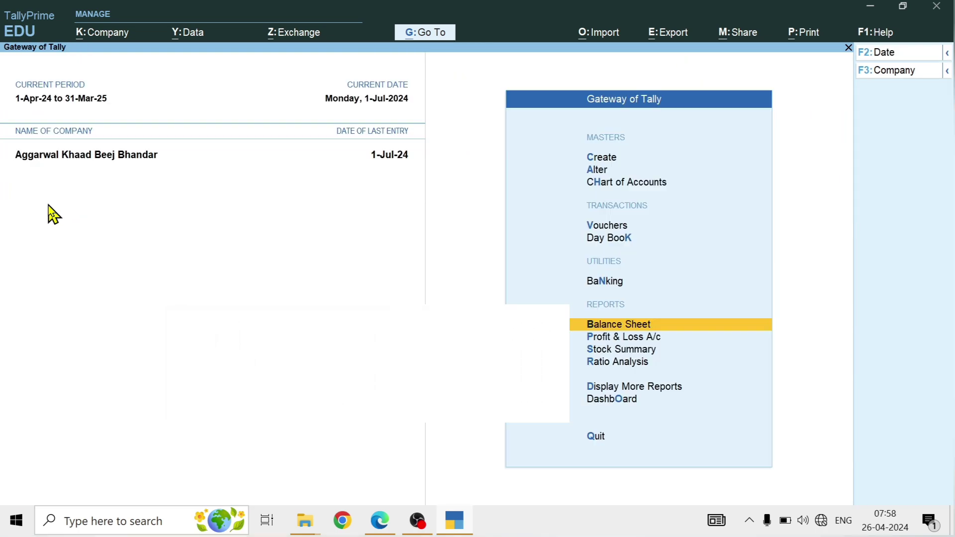
# - Open the Stock Summary in detailed form and review the items under FERTILIZERS, PESTICIDES and SEEDS
pyautogui.press('s')
pyautogui.hotkey('alt', 'F5')
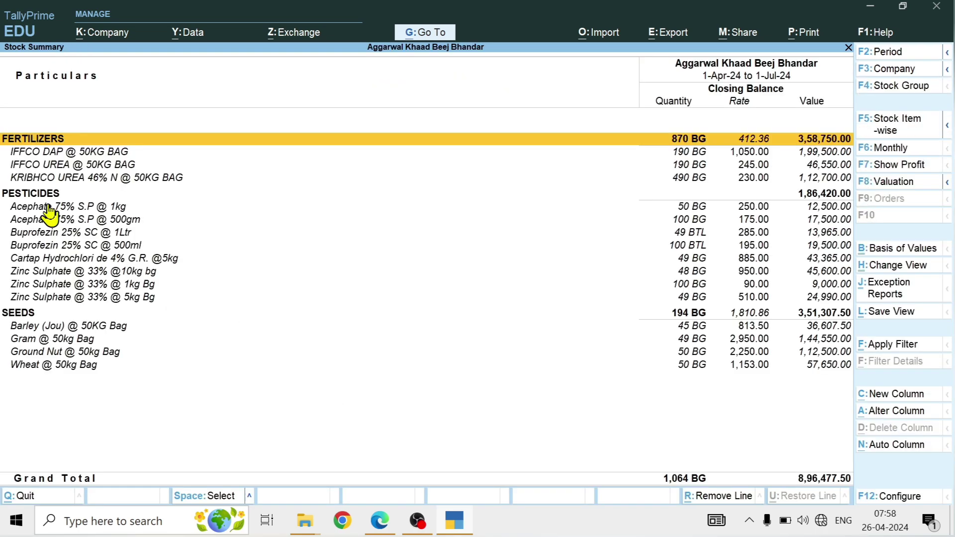
pyautogui.hotkey('alt', 'F5')
pyautogui.hotkey('alt', 'F5')
pyautogui.press('Down')
pyautogui.press('Down')
pyautogui.press('Down')
pyautogui.press('Down')
pyautogui.press('Down')
pyautogui.press('Down')
pyautogui.press('Down')
pyautogui.press('Down')
pyautogui.press('Down')
pyautogui.press('Down')
pyautogui.press('Down')
pyautogui.press('Down')
pyautogui.press('Down')
pyautogui.press('Down')
pyautogui.press('Down')
pyautogui.press('Down')
pyautogui.press('Up')
pyautogui.press('Up')
pyautogui.press('Up')
pyautogui.press('Up')
pyautogui.press('Up')
pyautogui.press('Up')
pyautogui.press('Up')
pyautogui.press('Up')
pyautogui.press('Up')
pyautogui.press('Up')
pyautogui.press('Up')
pyautogui.press('Up')
pyautogui.press('Up')
pyautogui.press('Up')
pyautogui.press('Up')
pyautogui.press('Up')
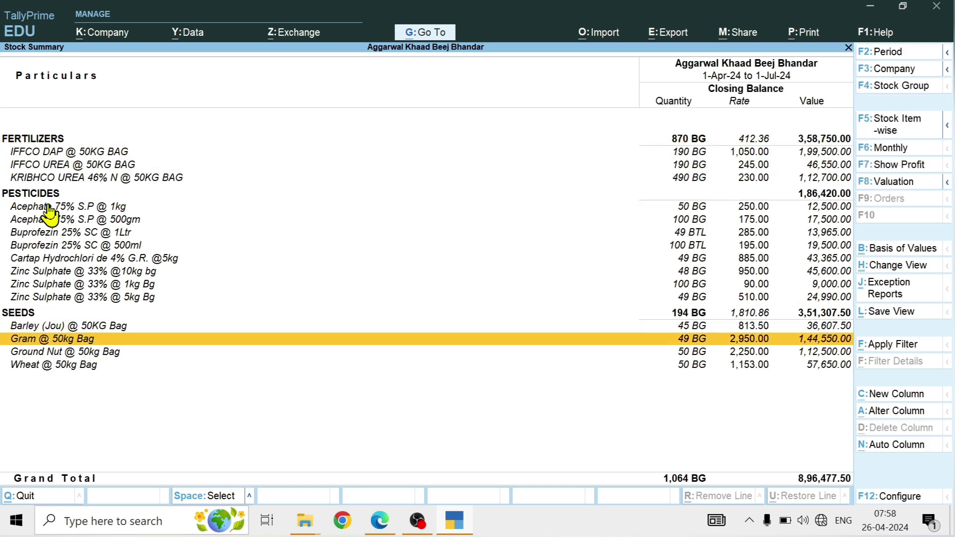
pyautogui.press('Down')
pyautogui.press('Down')
pyautogui.press('Down')
pyautogui.press('Down')
pyautogui.press('Down')
pyautogui.press('Down')
pyautogui.press('Down')
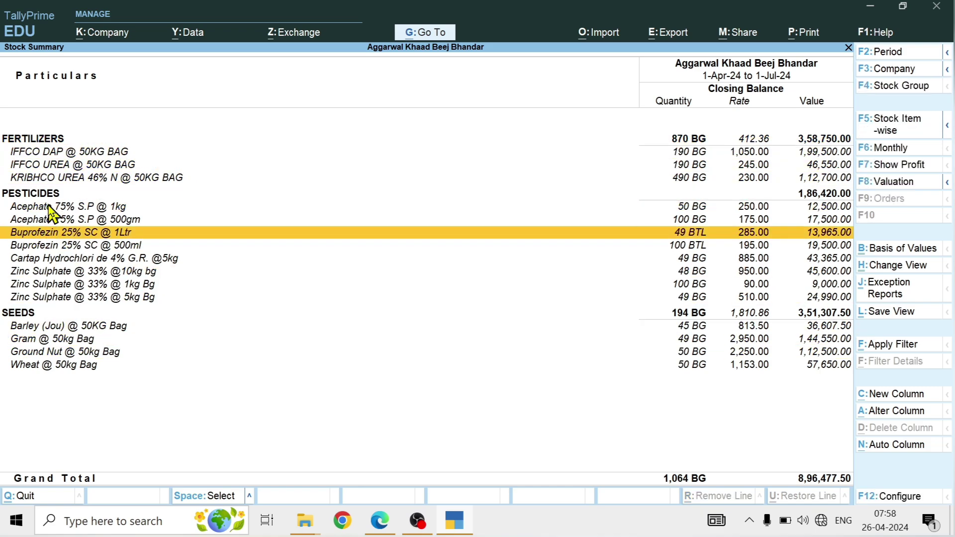
pyautogui.press('Escape')
pyautogui.press('Escape')
pyautogui.press('n')
# - Open the GSTR-3B report from the statutory GST reports
pyautogui.press('Down')
pyautogui.press('Down')
pyautogui.press('Down')
pyautogui.press('Down')
pyautogui.press('Down')
pyautogui.press('Down')
pyautogui.press('Down')
pyautogui.press('Down')
pyautogui.press('Down')
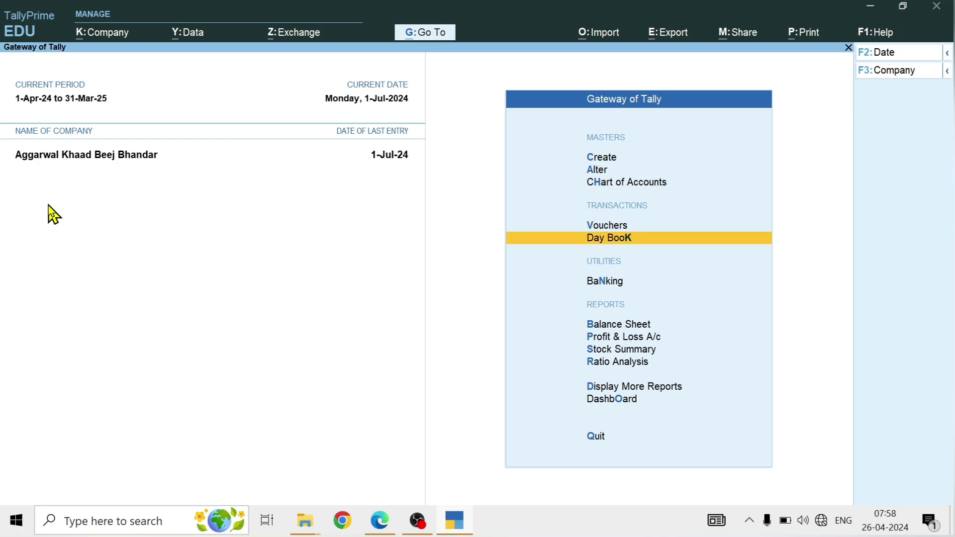
pyautogui.press('Down')
pyautogui.press('Return')
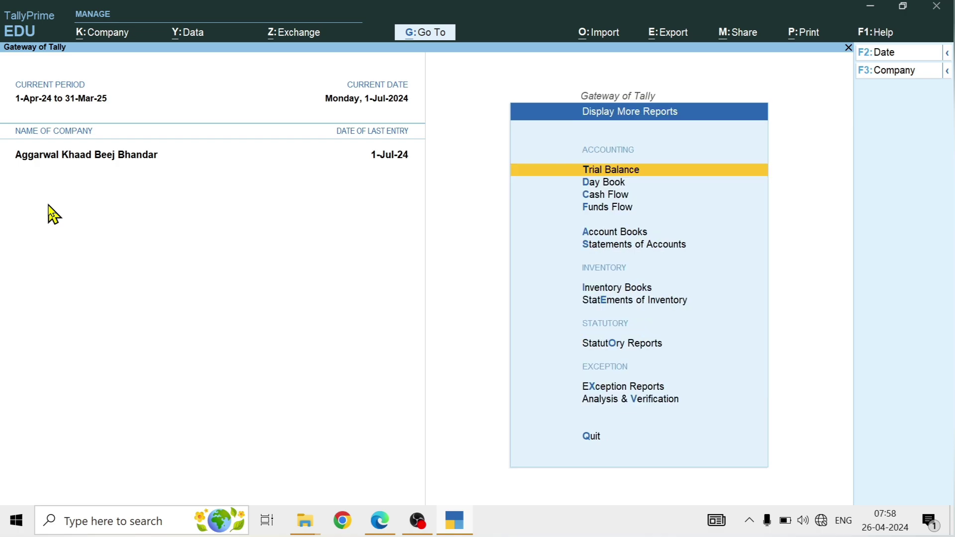
pyautogui.press('Down')
pyautogui.press('Down')
pyautogui.press('Down')
pyautogui.press('Down')
pyautogui.press('Down')
pyautogui.press('Down')
pyautogui.press('Down')
pyautogui.press('Down')
pyautogui.press('Down')
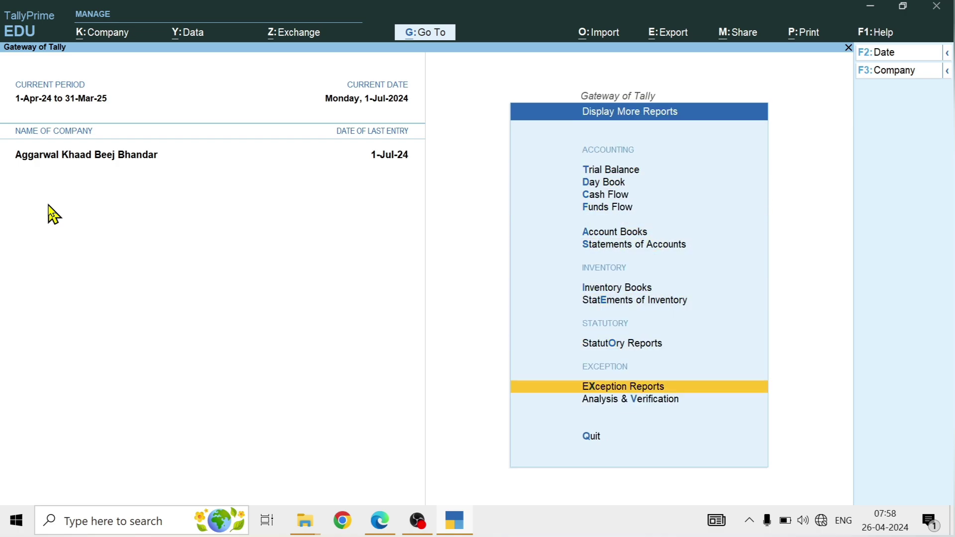
pyautogui.press('Up')
pyautogui.press('Return')
pyautogui.press('Return')
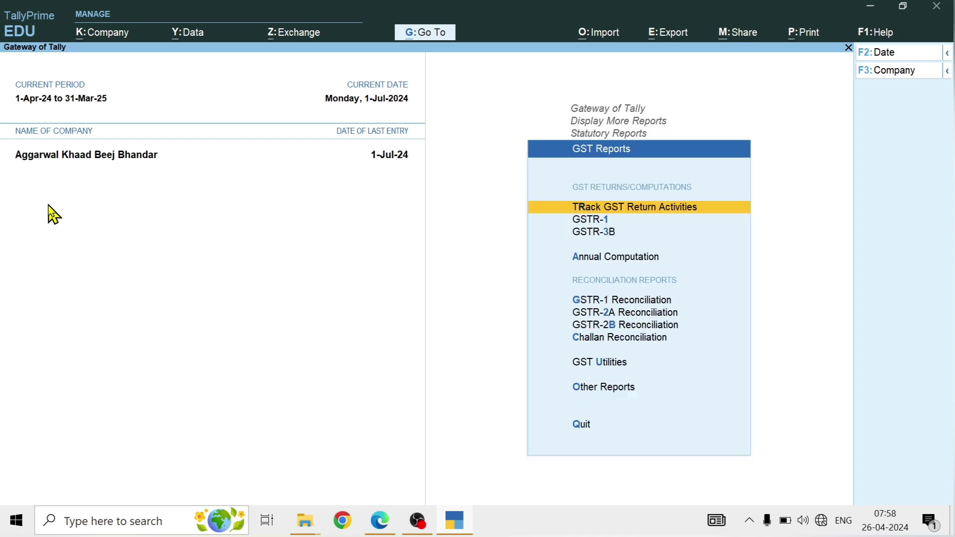
pyautogui.press('Down')
pyautogui.press('Down')
pyautogui.press('Return')
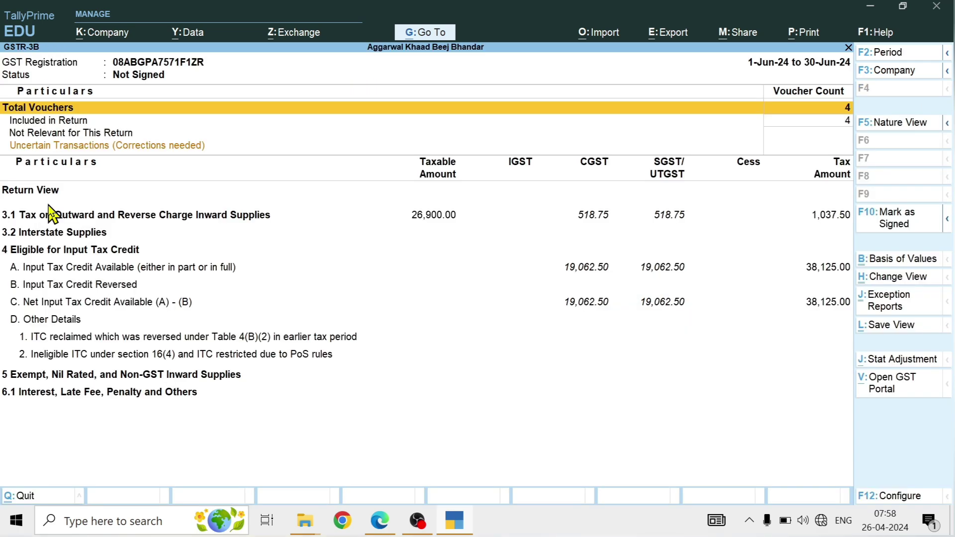
# - Set the GSTR-3B report period to 1-Apr-24 to 1-Jul-24
pyautogui.press('F2')
pyautogui.press('space')
pyautogui.press('Return')
pyautogui.press('space')
pyautogui.press('Return')
pyautogui.press('Down')
pyautogui.press('Down')
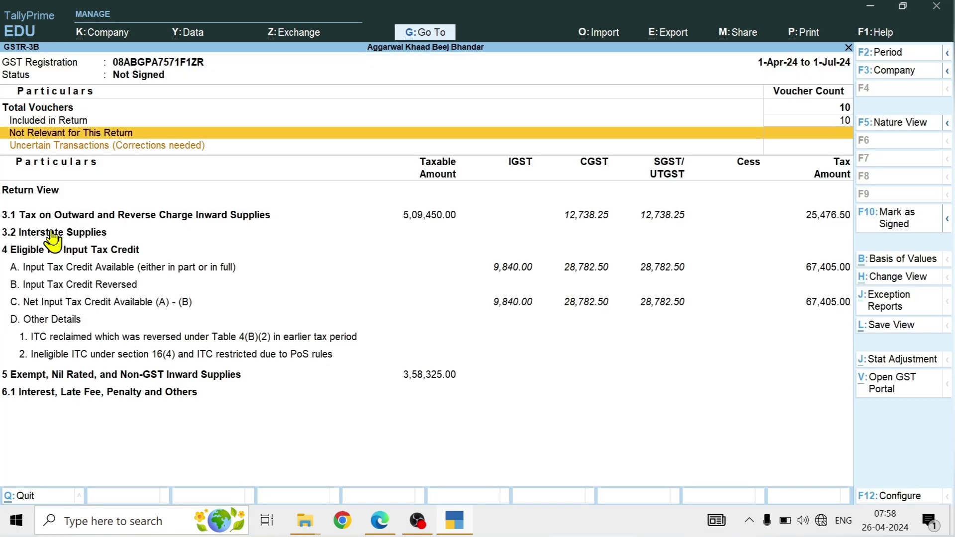
# - Drill down from section 3.1, Tax on Outward and Reverse Charge Inward Supplies, to the voucher register of outward taxable supplies
pyautogui.press('Down')
pyautogui.press('Down')
pyautogui.press('Down')
pyautogui.press('Down')
pyautogui.press('Up')
pyautogui.press('Up')
pyautogui.press('Return')
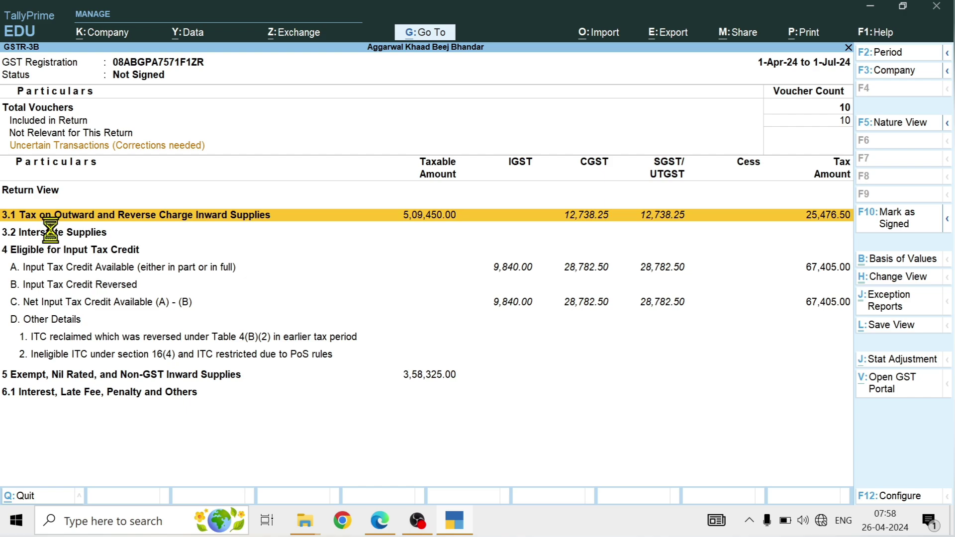
pyautogui.press('Return')
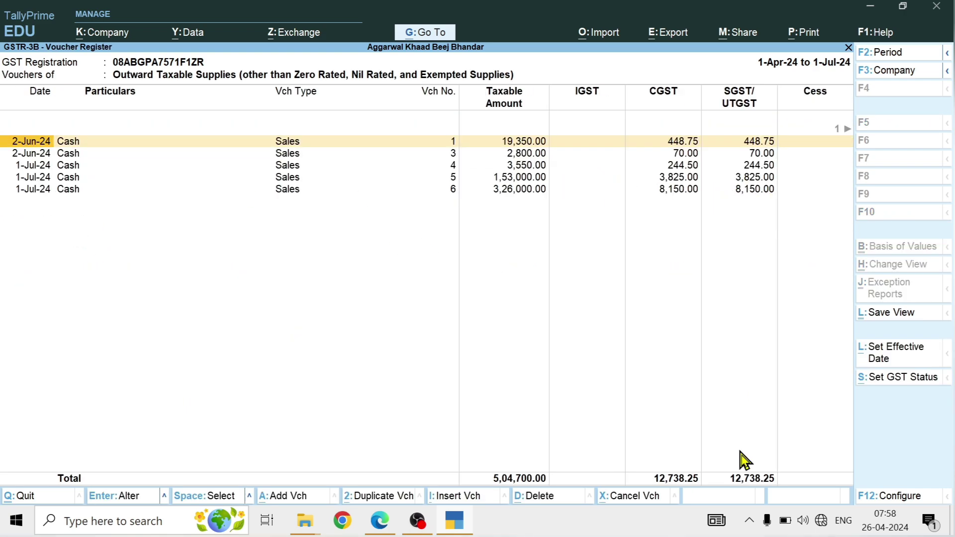
# - Drill down from Input Tax Credit Available in the GSTR-3B report to the voucher register of All other Input Tax Credit
pyautogui.press('Escape')
pyautogui.press('Escape')
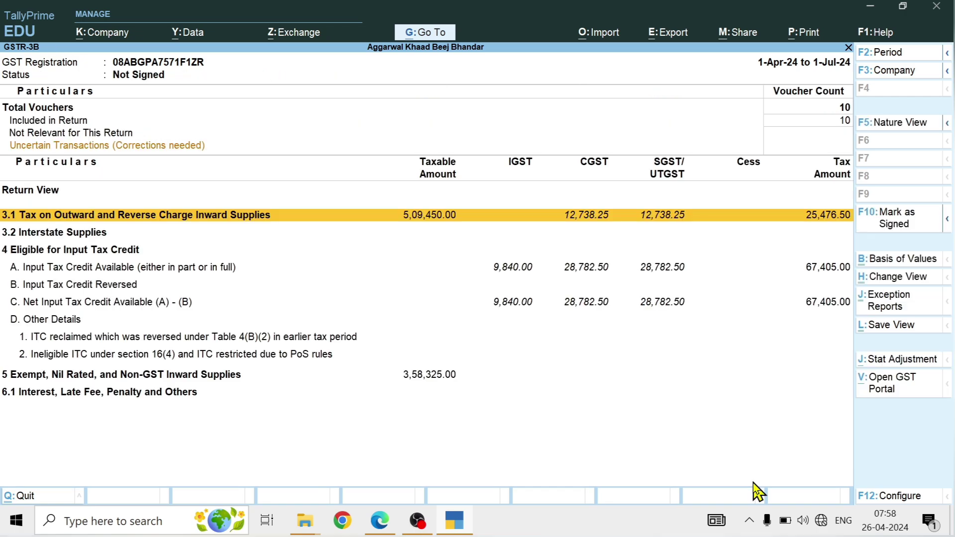
pyautogui.press('Down')
pyautogui.press('Down')
pyautogui.press('Return')
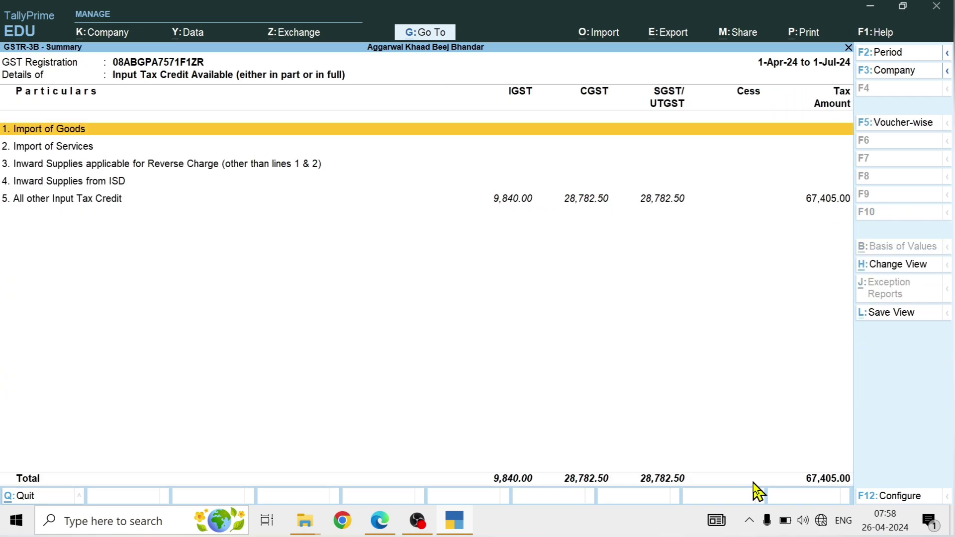
pyautogui.press('Down')
pyautogui.press('Down')
pyautogui.press('Down')
pyautogui.press('Down')
pyautogui.press('Return')
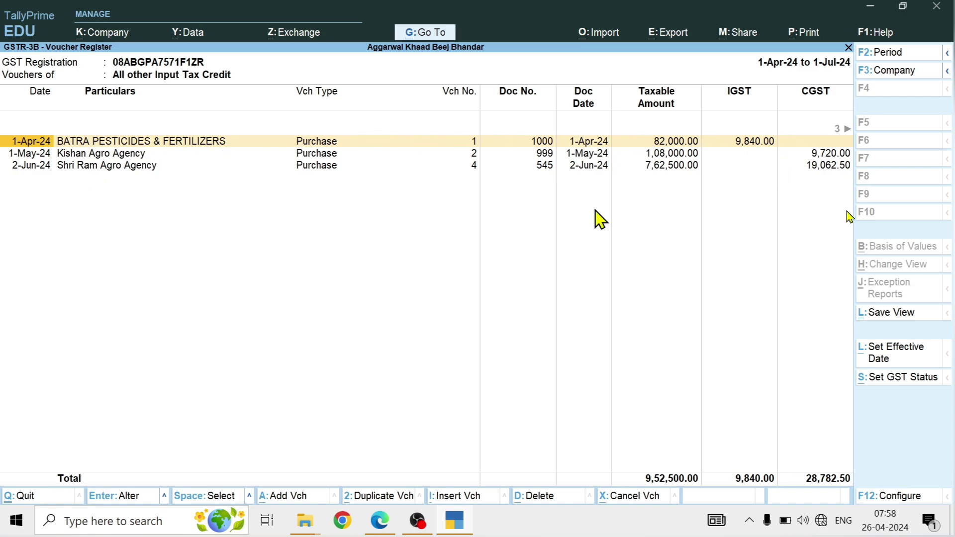
# - Drill down from section 5, Exempt, Nil Rated, and Non-GST Inward Supplies, to its composition, exempt and nil rated purchase voucher, and close the voucher unchanged
pyautogui.press('Escape')
pyautogui.press('Escape')
pyautogui.press('Down')
pyautogui.press('Down')
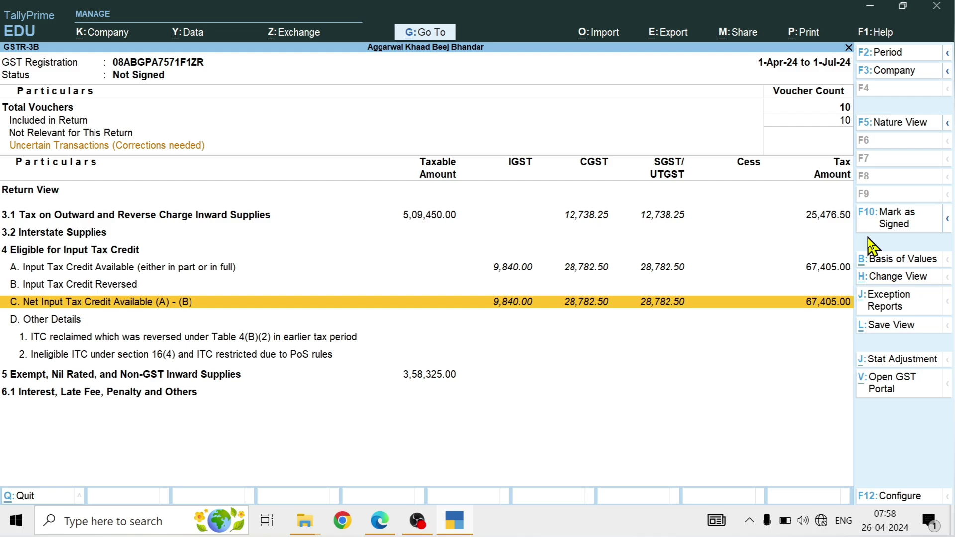
pyautogui.press('Down')
pyautogui.press('Down')
pyautogui.press('Return')
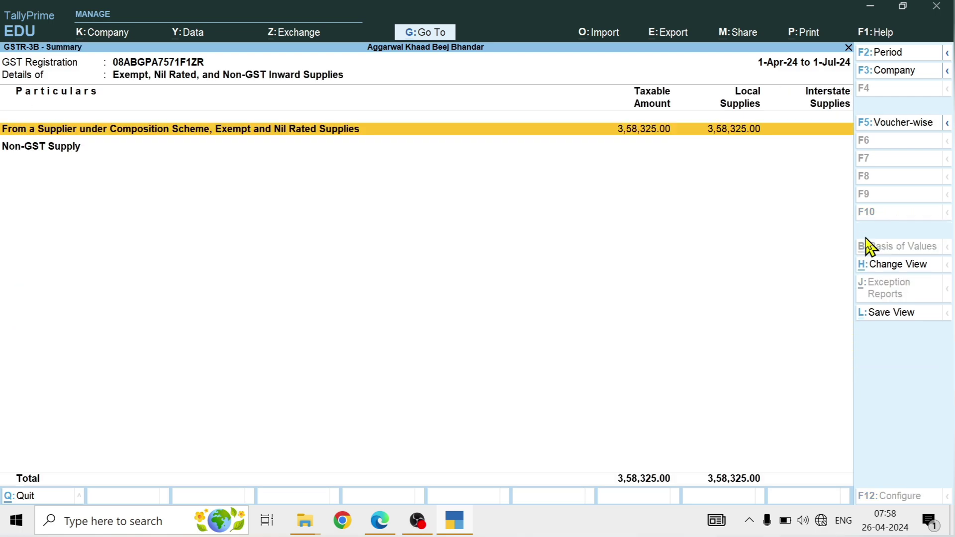
pyautogui.press('Return')
pyautogui.press('Return')
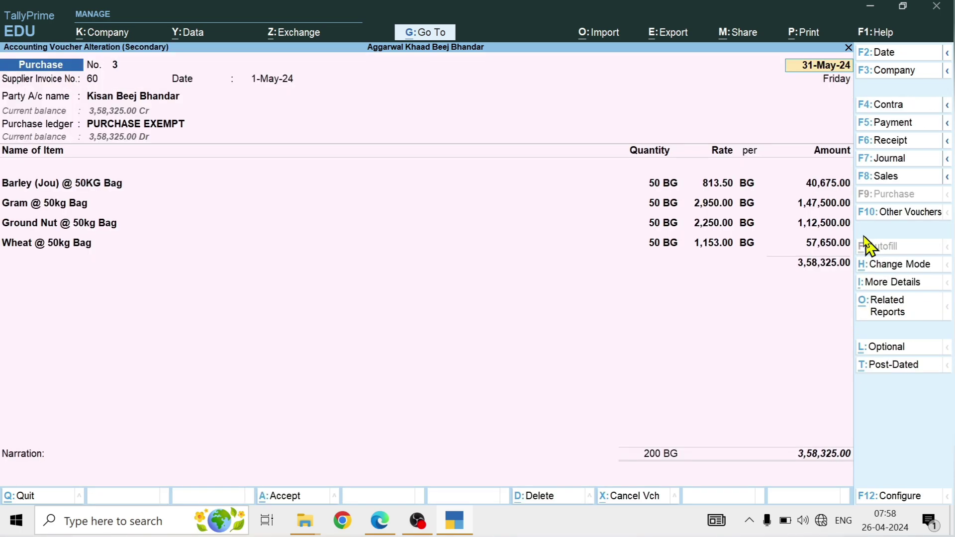
pyautogui.press('Escape')
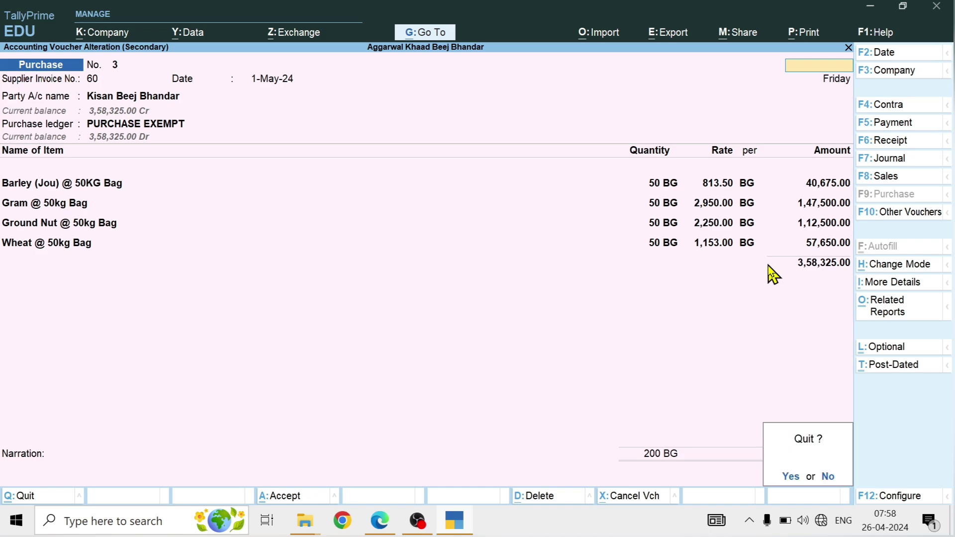
pyautogui.press('Return')
# - Leave the GSTR-3B report and open the GSTR-1 report
pyautogui.press('Escape')
pyautogui.press('Escape')
pyautogui.press('Up')
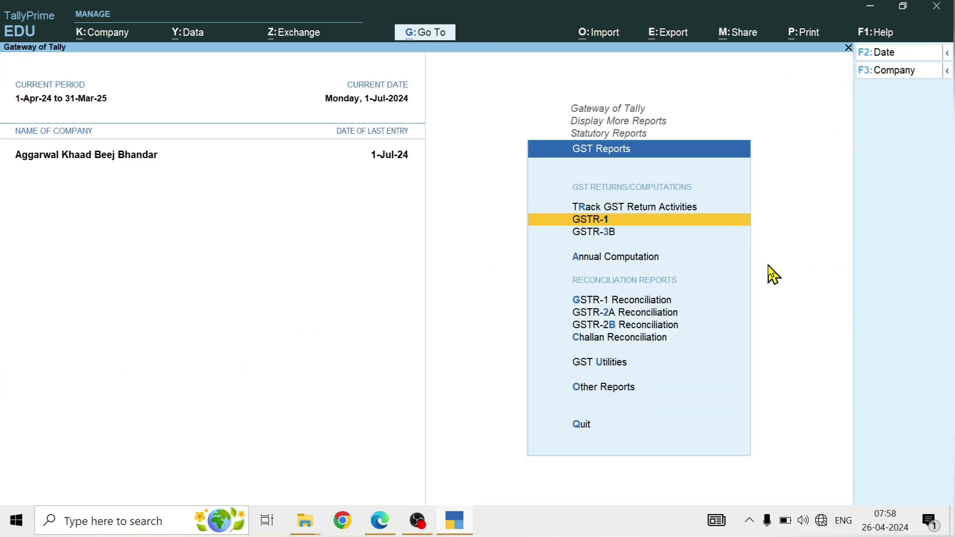
pyautogui.press('Return')
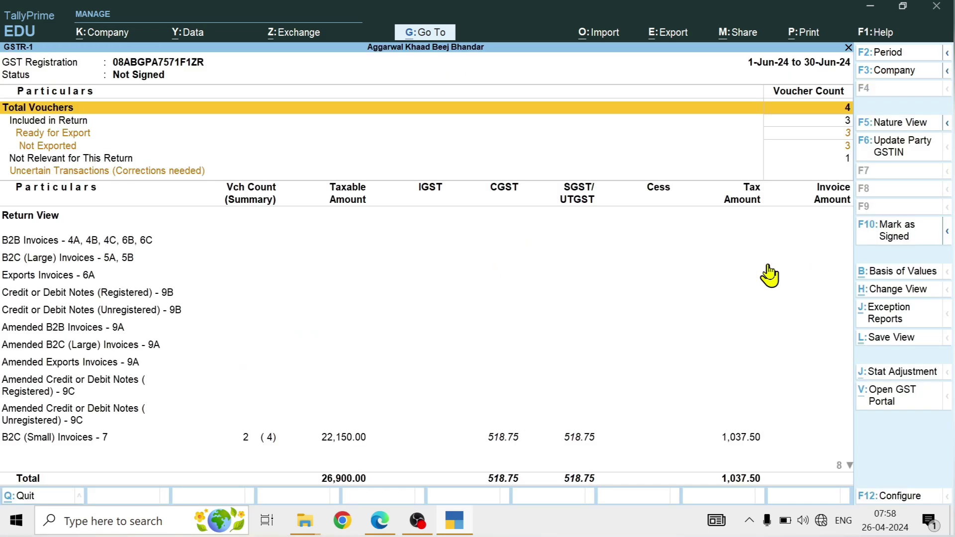
# - Drill down from B2C (Small) Invoices - 7 through Rajasthan - 0% to the cash sales voucher, and return to the GSTR-1 report
pyautogui.click(301, 441)
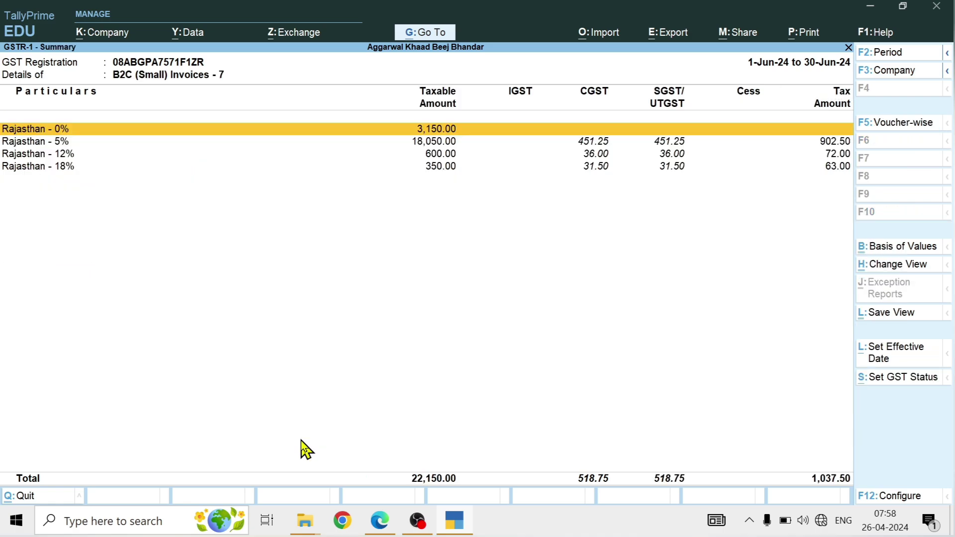
pyautogui.press('Return')
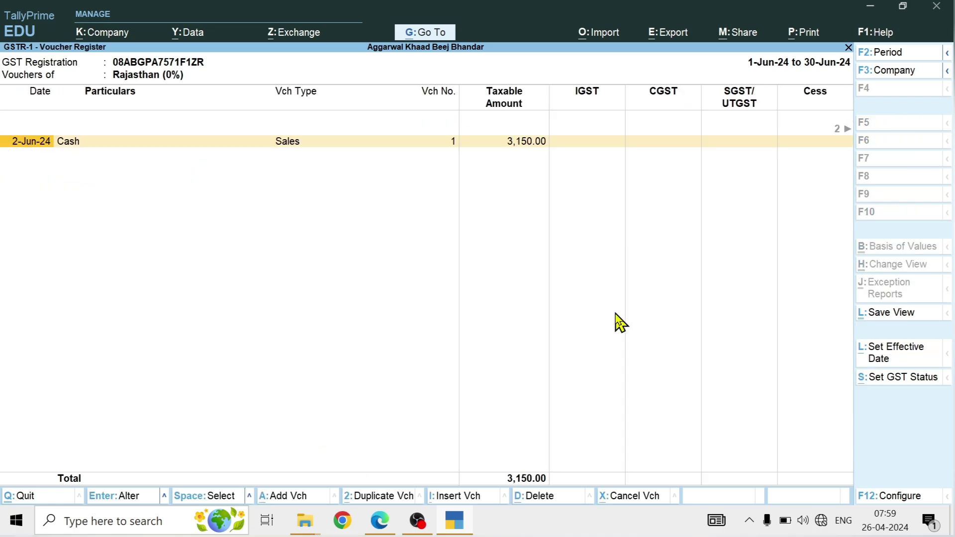
pyautogui.press('Return')
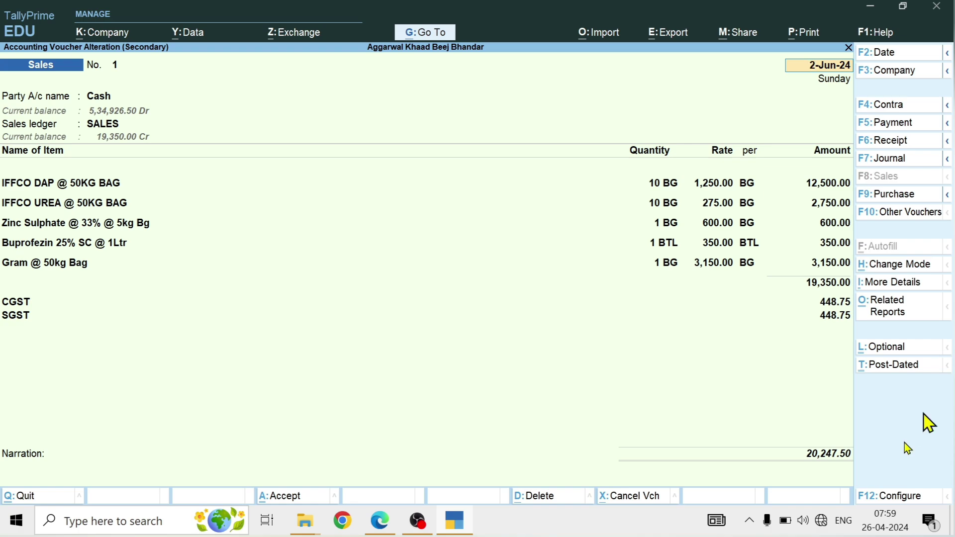
pyautogui.press('Escape')
pyautogui.press('y')
pyautogui.press('Escape')
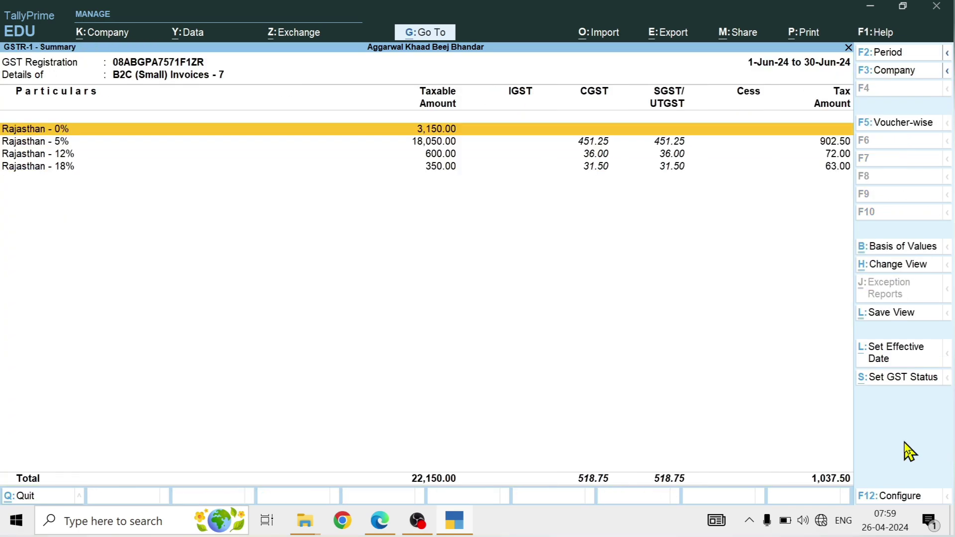
pyautogui.press('Escape')
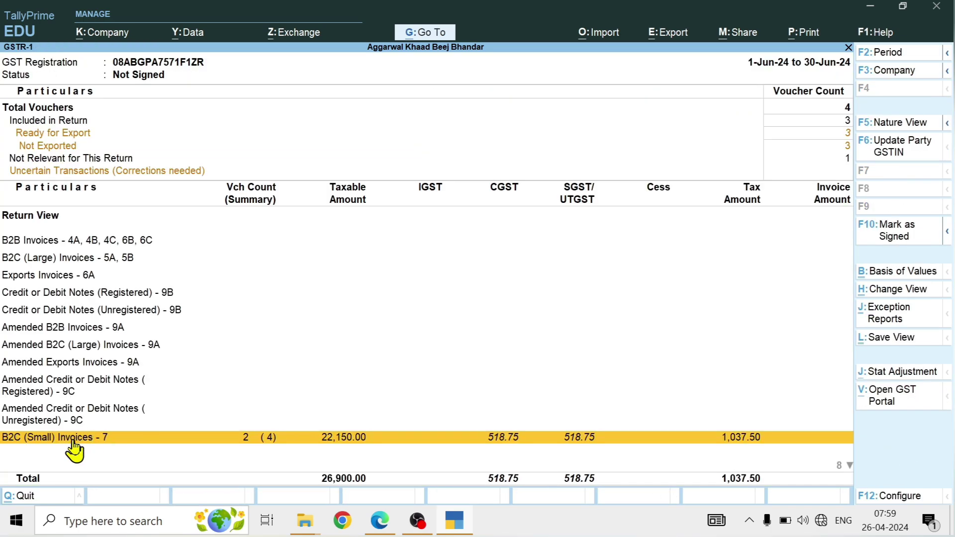
# - Look over the B2B and B2C invoice rows and open the Nil Rated Invoices - 8A, 8B, 8C, 8D summary
pyautogui.click(63, 247)
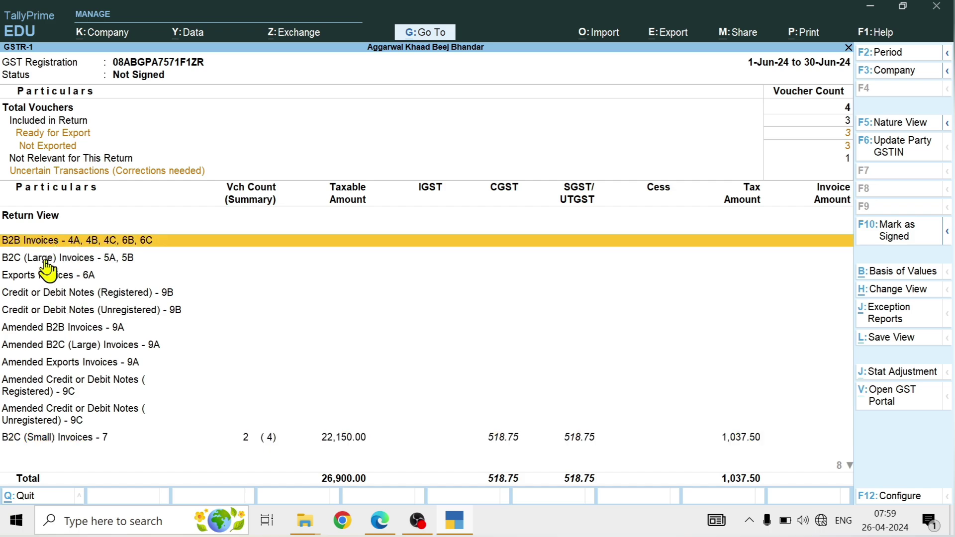
pyautogui.click(74, 264)
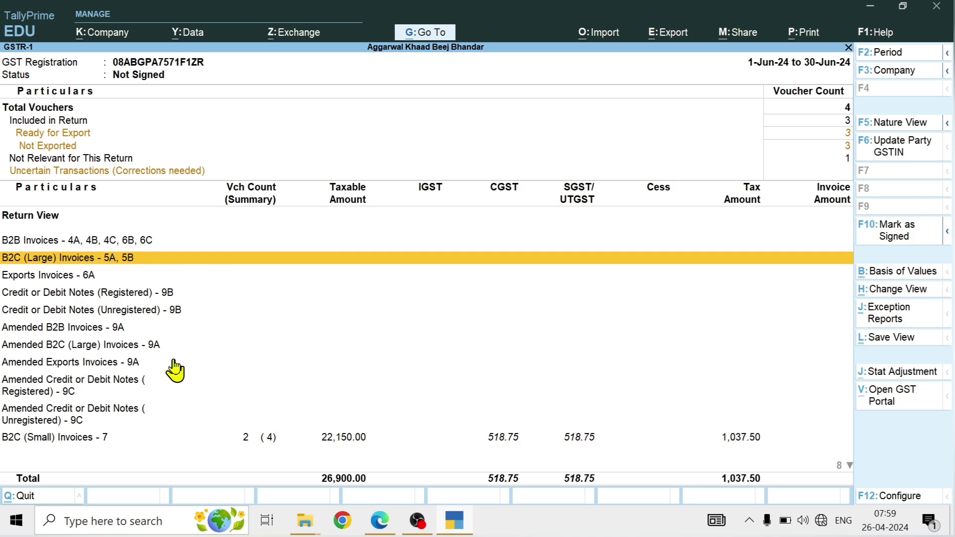
pyautogui.click(74, 440)
pyautogui.scroll(-3, 373, 447)
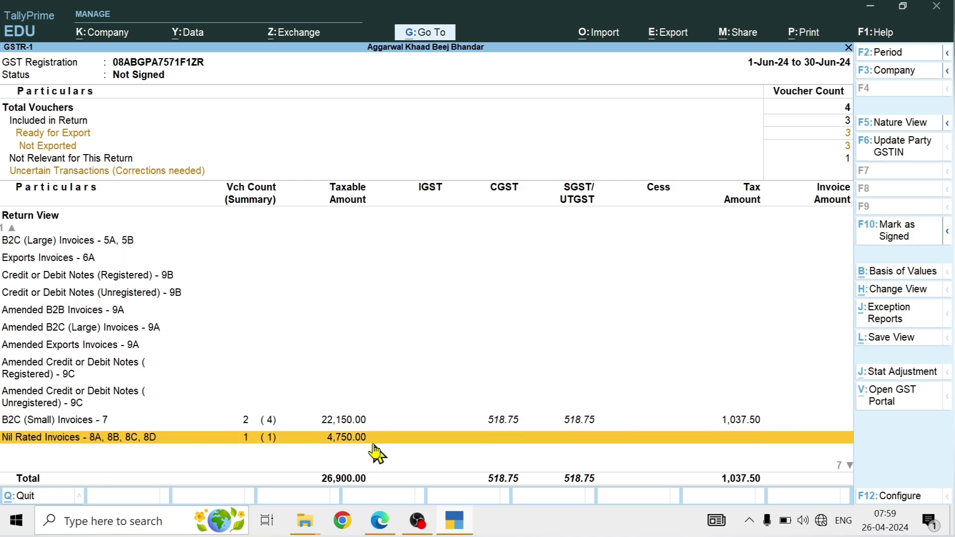
pyautogui.click(265, 386)
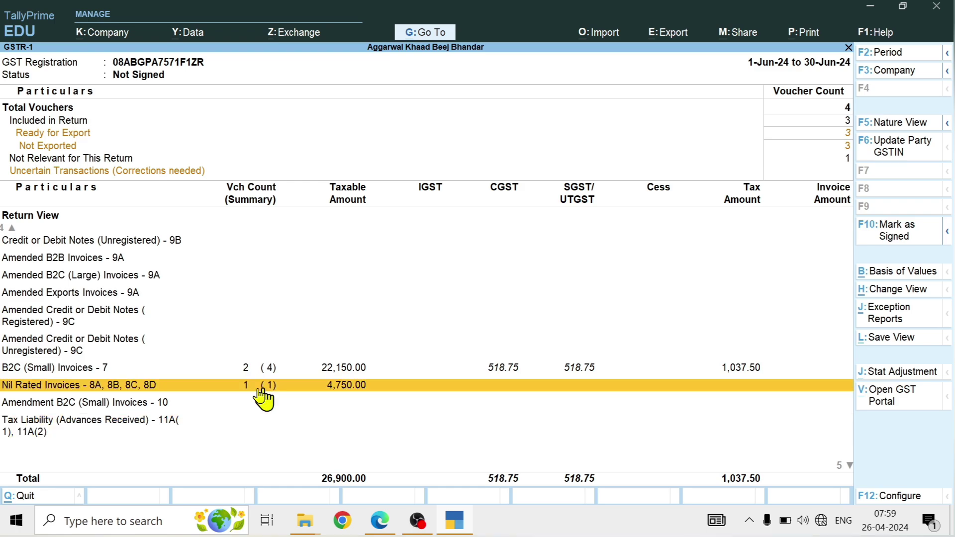
pyautogui.click(329, 391)
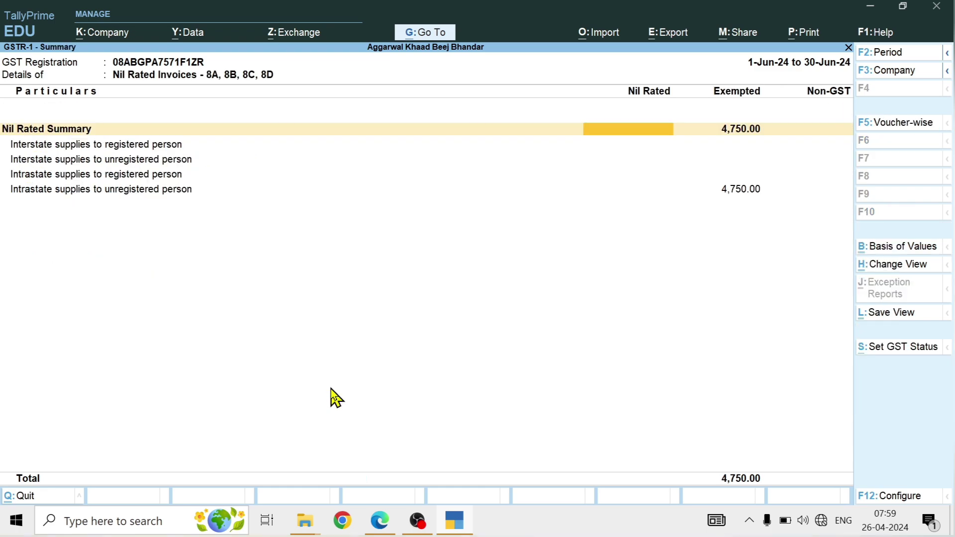
# - Examine the exempted amounts for intrastate supplies to unregistered persons and the Nil Rated Summary, and return to the GSTR-1 report
pyautogui.click(728, 195)
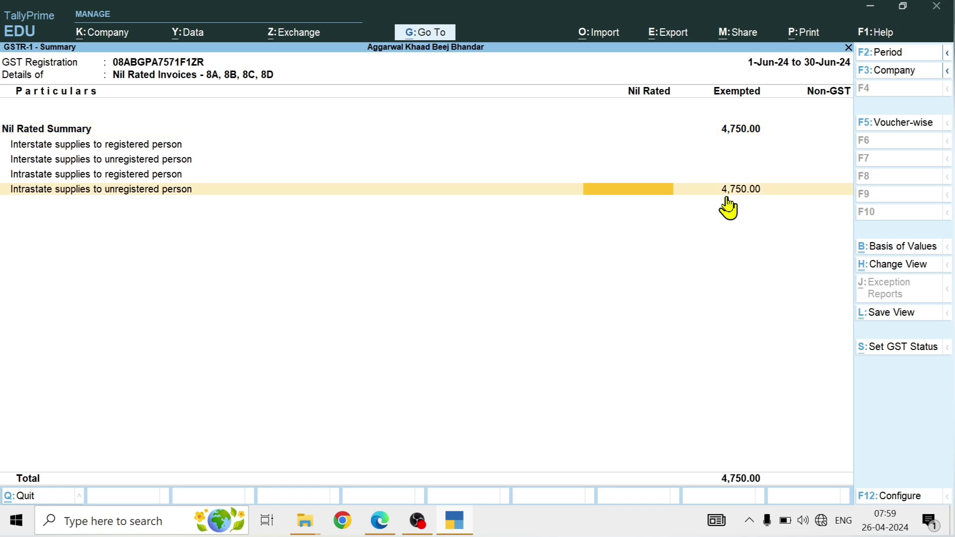
pyautogui.click(726, 134)
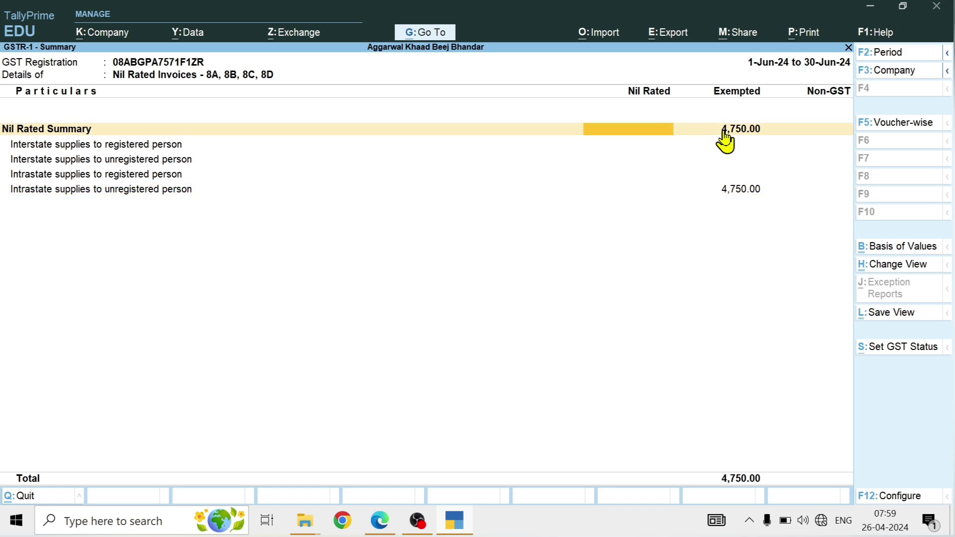
pyautogui.press('Escape')
pyautogui.scroll(5, 283, 277)
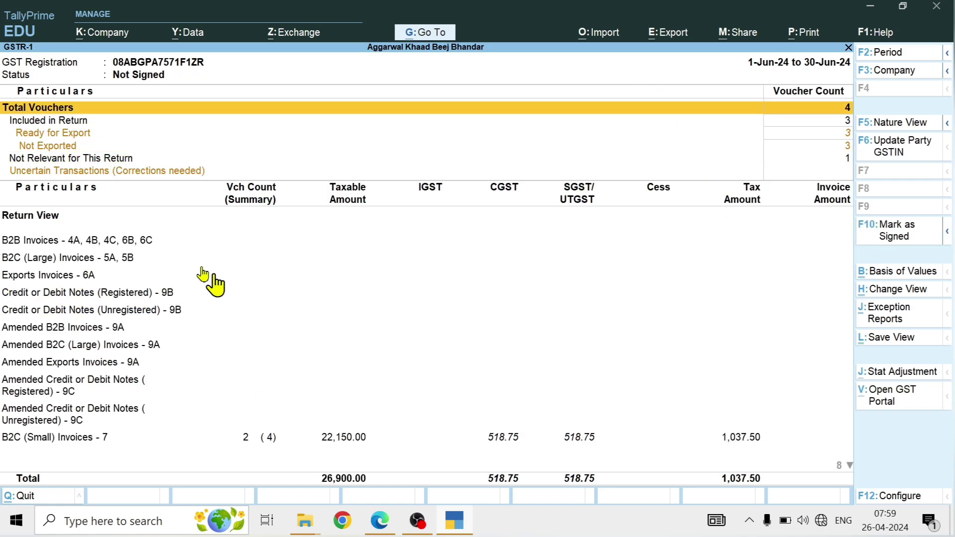
# - Examine the GSTR-1 return view sections from B2B Invoices through to Document Summary - 13
pyautogui.click(108, 243)
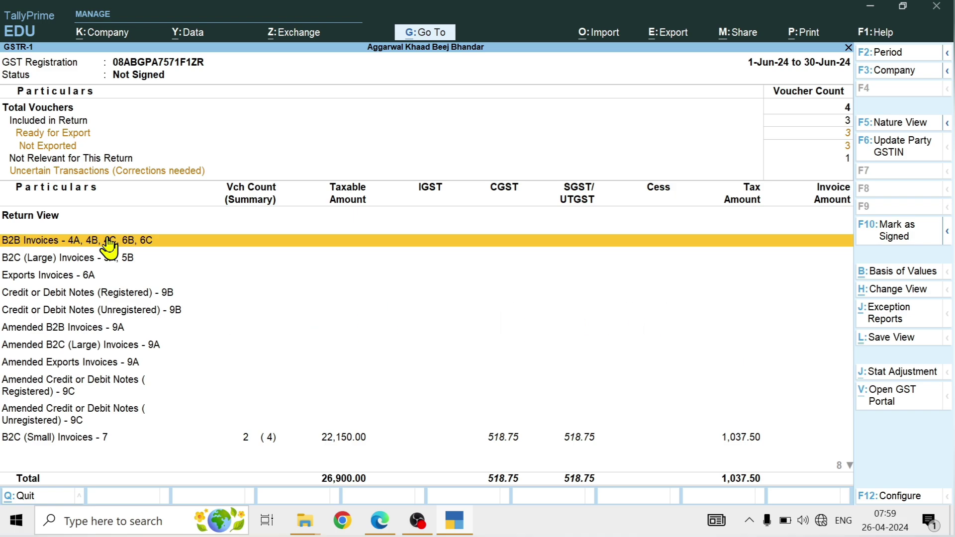
pyautogui.press('Down')
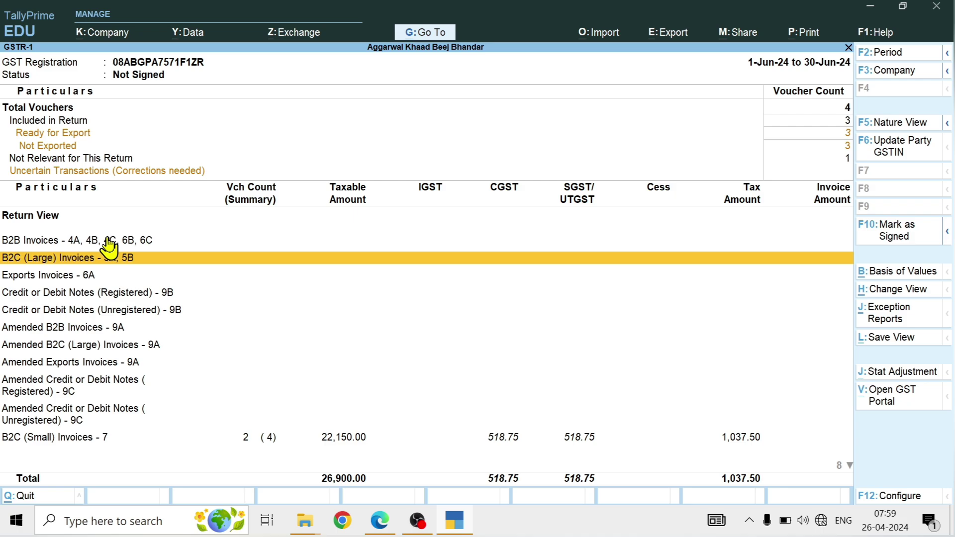
pyautogui.press('Down')
pyautogui.press('Down')
pyautogui.press('Down')
pyautogui.press('Down')
pyautogui.press('Down')
pyautogui.press('Down')
pyautogui.press('Down')
pyautogui.press('Down')
pyautogui.press('Down')
pyautogui.press('Down')
pyautogui.press('Down')
pyautogui.press('Down')
pyautogui.press('Down')
pyautogui.press('Down')
pyautogui.press('Down')
pyautogui.press('Down')
pyautogui.press('Up')
pyautogui.press('Up')
pyautogui.press('Up')
pyautogui.press('Up')
pyautogui.press('Up')
pyautogui.press('Up')
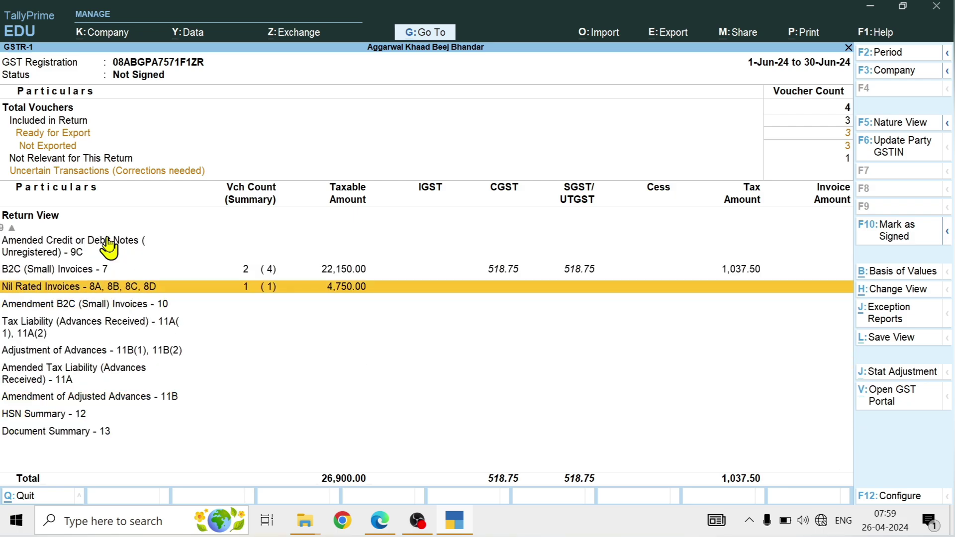
pyautogui.press('Up')
pyautogui.press('Up')
pyautogui.press('Up')
pyautogui.press('Up')
pyautogui.press('Up')
pyautogui.press('Up')
pyautogui.press('Up')
pyautogui.press('Up')
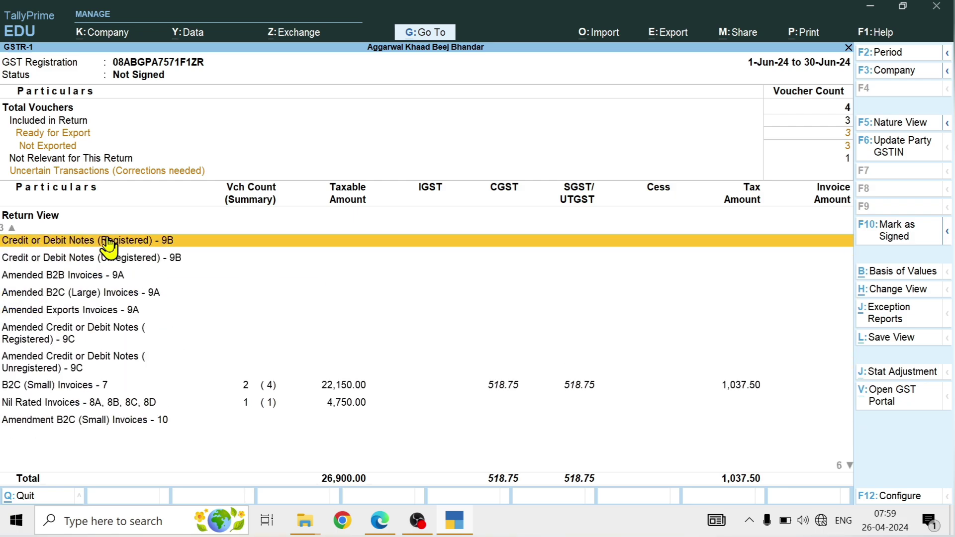
# - Switch from GSTR-1 to the GSTR-3B report and look through its outward supplies and input tax credit sections
pyautogui.press('Escape')
pyautogui.press('Down')
pyautogui.press('Return')
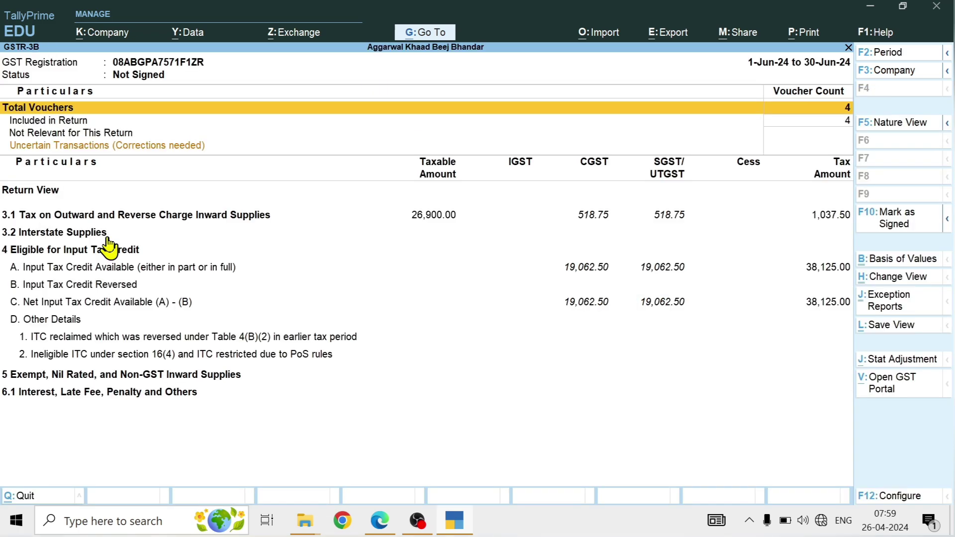
pyautogui.press('Down')
pyautogui.press('Down')
pyautogui.press('Down')
pyautogui.press('Down')
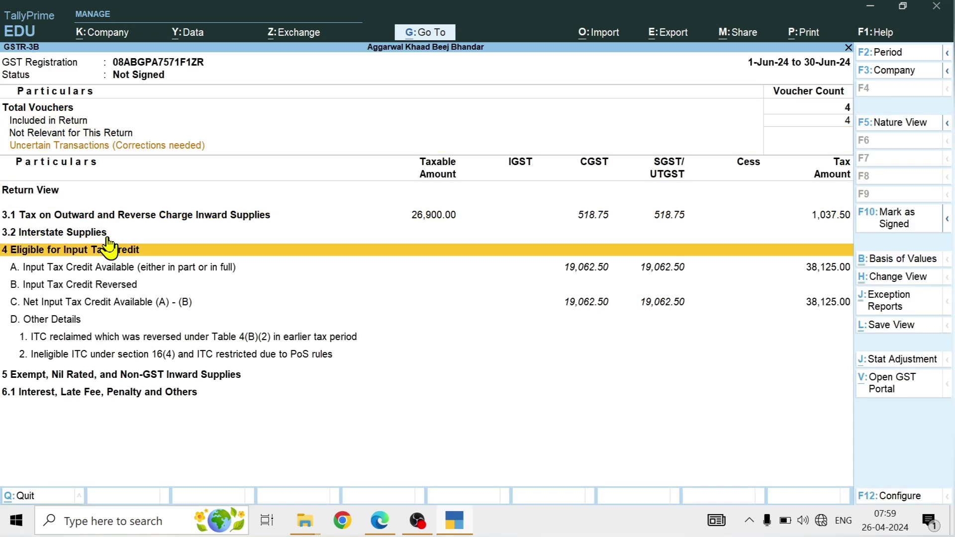
pyautogui.press('Down')
pyautogui.press('Down')
# - Close the GST reports and return to the main Gateway of Tally
pyautogui.press('Escape')
pyautogui.press('Escape')
pyautogui.press('Escape')
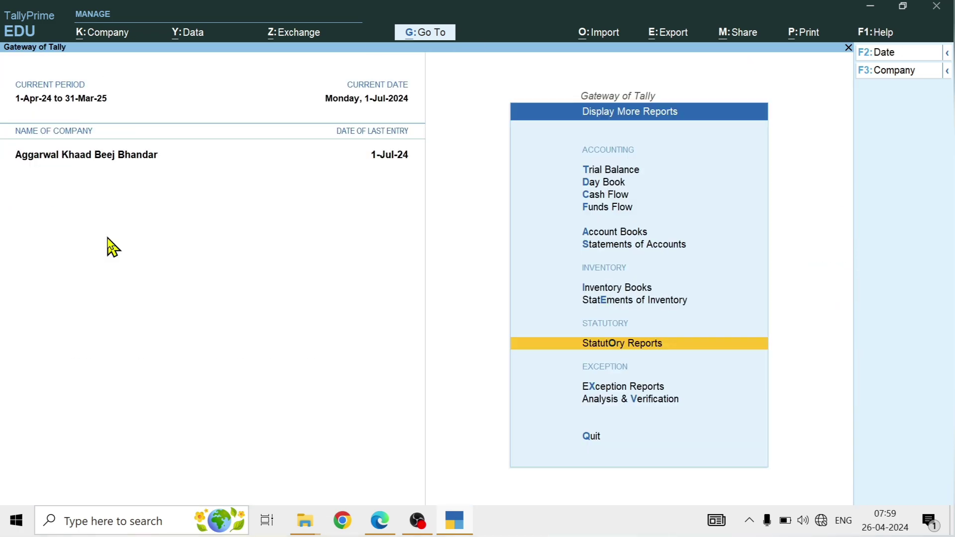
pyautogui.press('Escape')
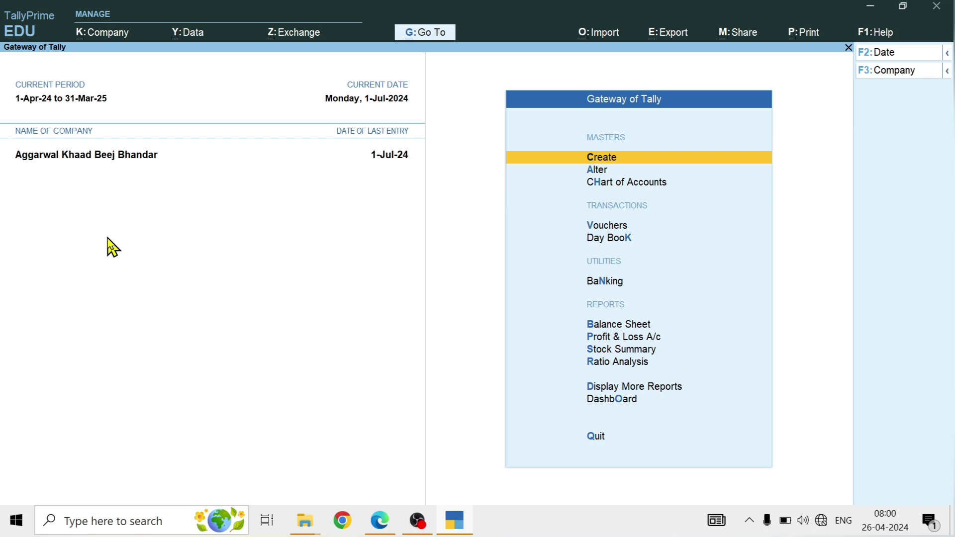